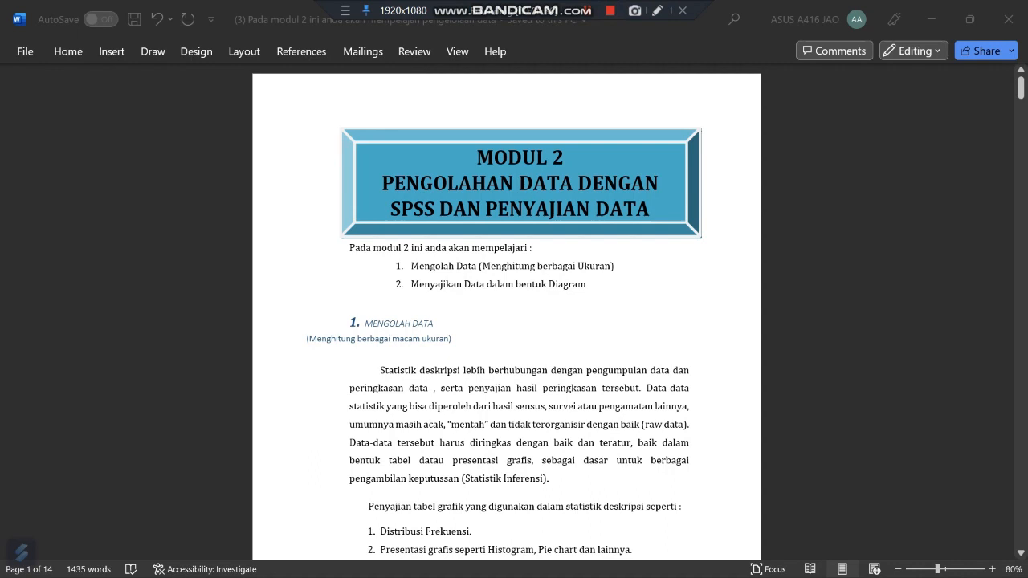
Read through the Modul 2 document from its introduction to the LATIHAN 2 exercise instructions
{"action": "scroll", "coordinate": [506, 313], "scroll_direction": "down", "scroll_amount": 2}
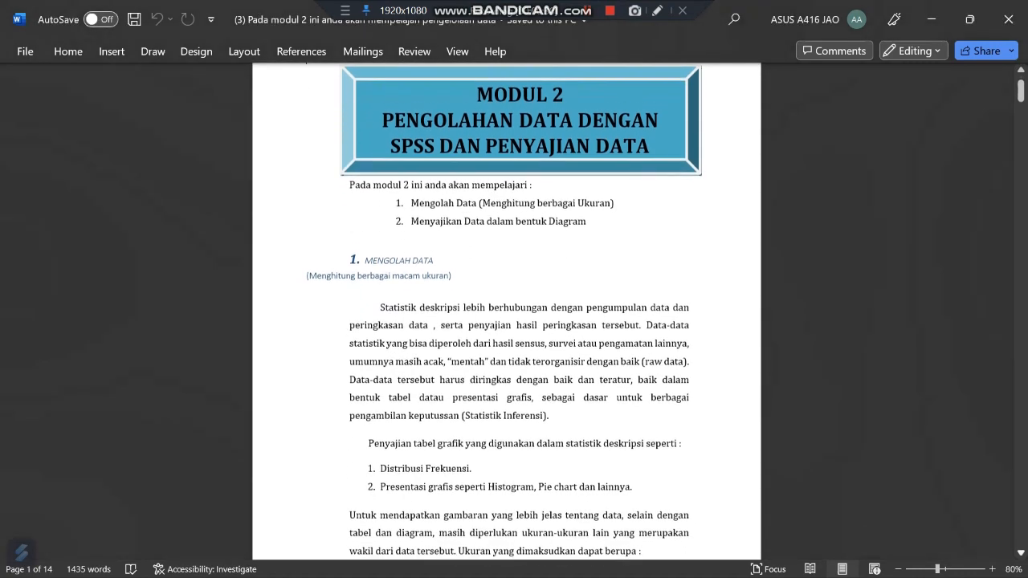
{"action": "scroll", "coordinate": [506, 314], "scroll_direction": "down", "scroll_amount": 4}
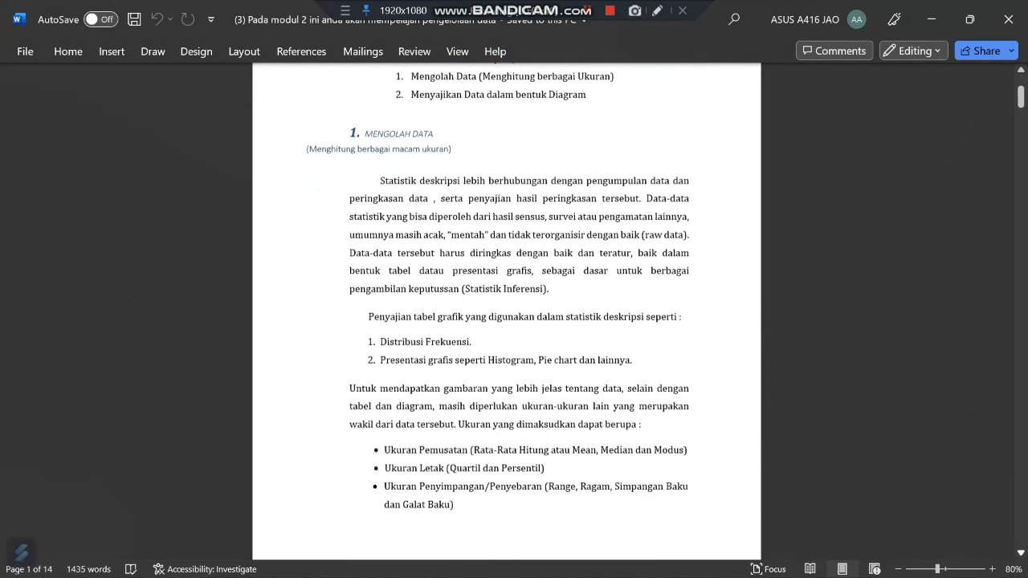
{"action": "scroll", "coordinate": [506, 313], "scroll_direction": "down", "scroll_amount": 1}
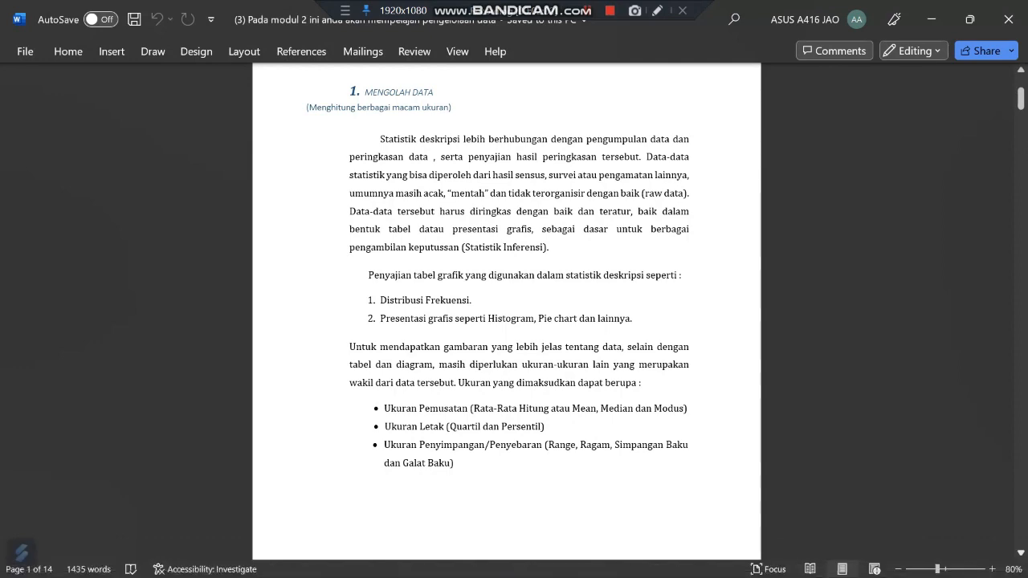
{"action": "scroll", "coordinate": [507, 313], "scroll_direction": "down", "scroll_amount": 3}
{"action": "scroll", "coordinate": [507, 317], "scroll_direction": "down", "scroll_amount": 5}
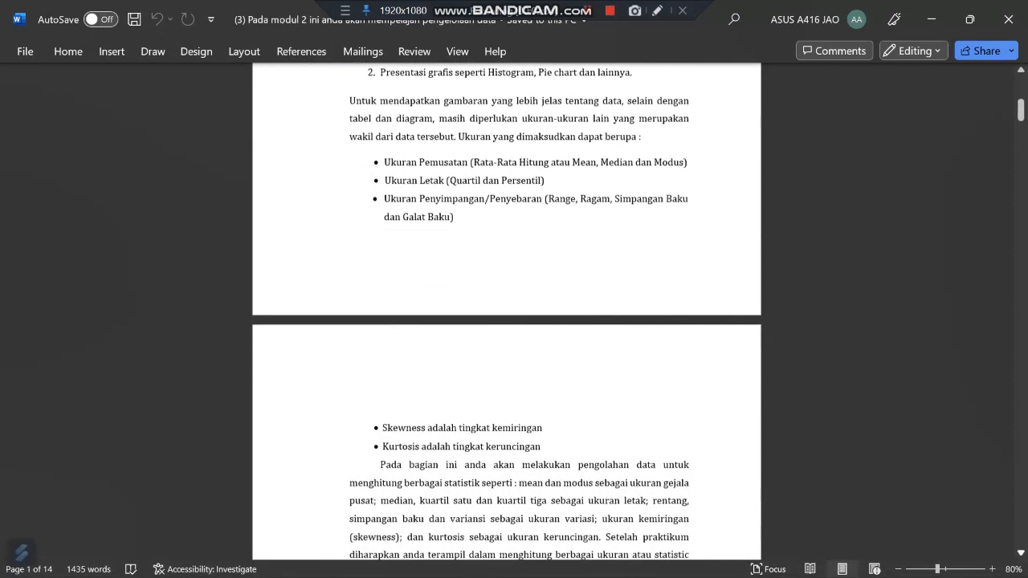
{"action": "scroll", "coordinate": [506, 317], "scroll_direction": "down", "scroll_amount": 3}
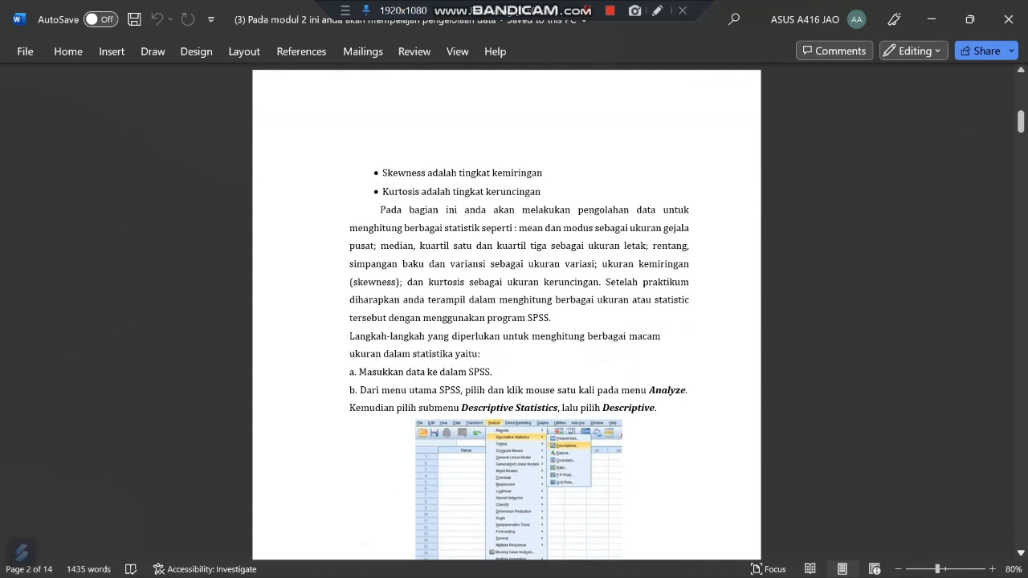
{"action": "left_click_drag", "start_coordinate": [1021, 122], "coordinate": [1020, 494]}
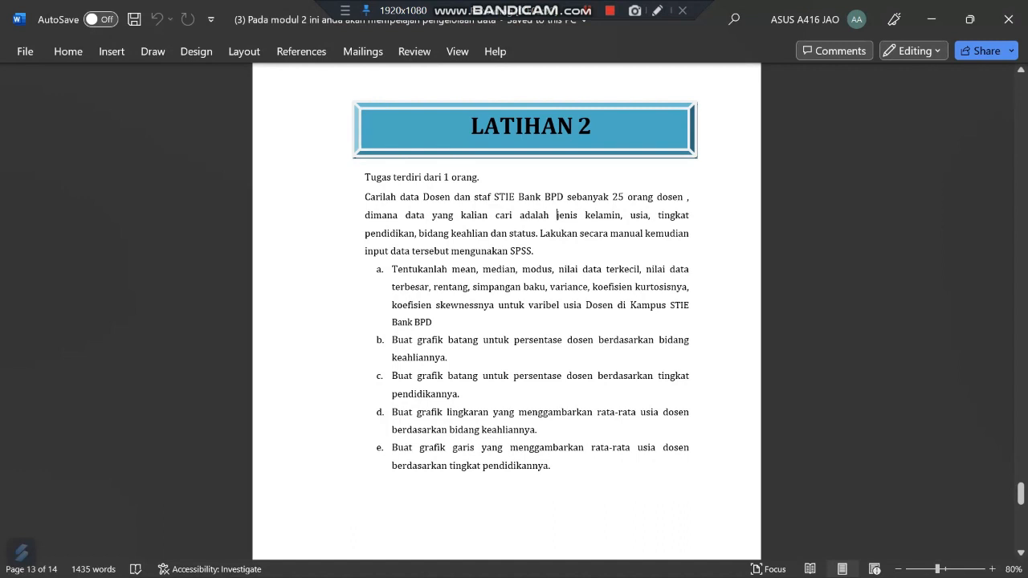
Switch to the Excel workbook with the lecturer data and review all its columns through STATUS IKATAN KERJA
{"action": "mouse_move", "coordinate": [626, 575]}
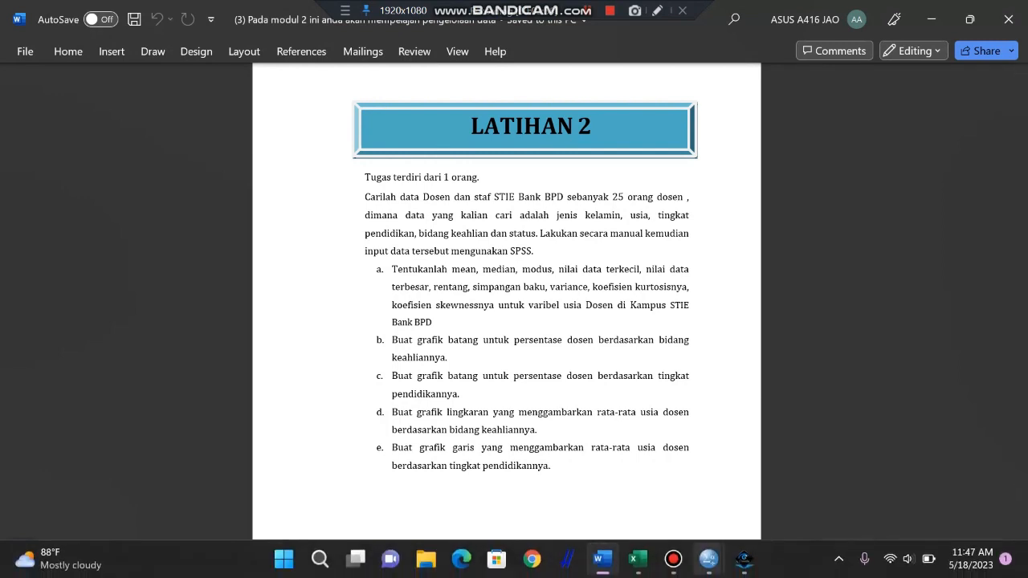
{"action": "mouse_move", "coordinate": [708, 560]}
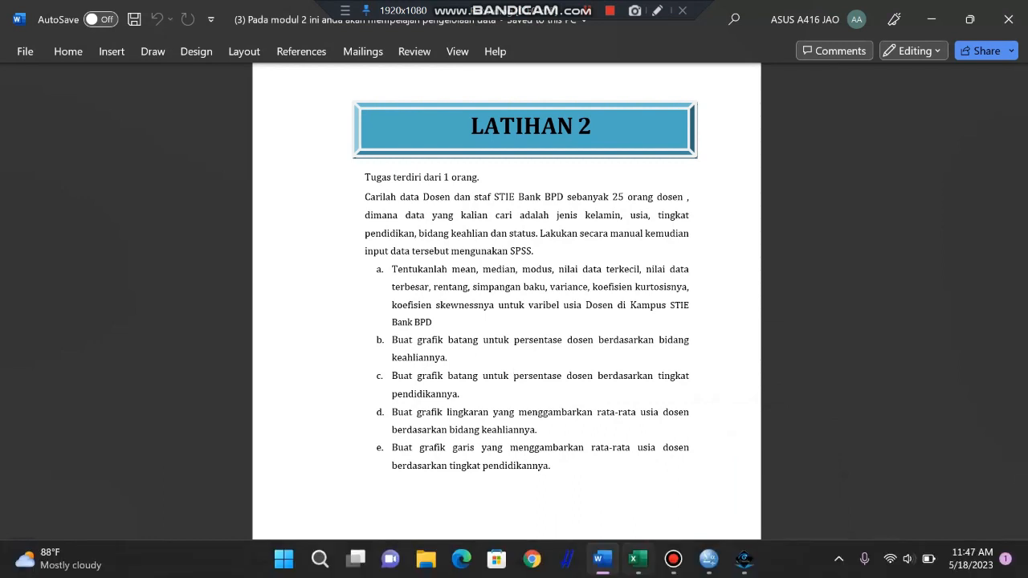
{"action": "left_click", "coordinate": [638, 559]}
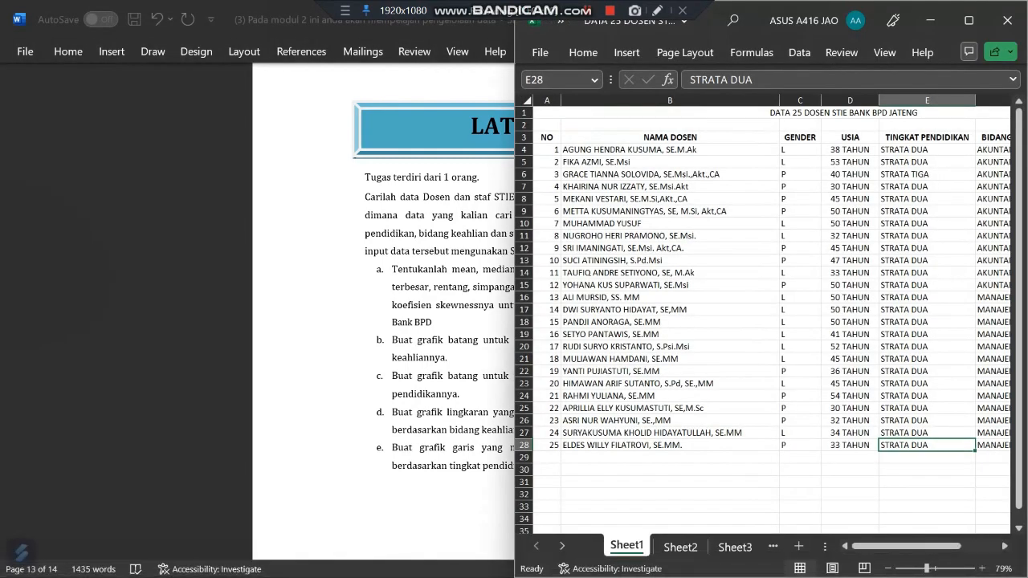
{"action": "left_click_drag", "start_coordinate": [904, 546], "coordinate": [934, 546]}
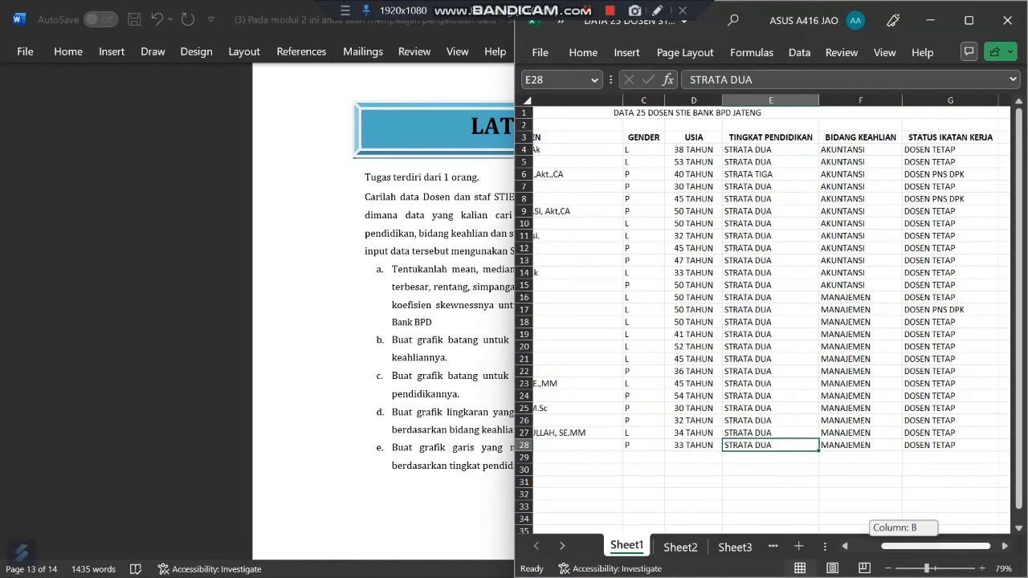
{"action": "left_click_drag", "start_coordinate": [934, 546], "coordinate": [904, 546]}
Switch to the empty SPSS Data Editor and place it side by side with the Excel workbook
{"action": "mouse_move", "coordinate": [612, 577]}
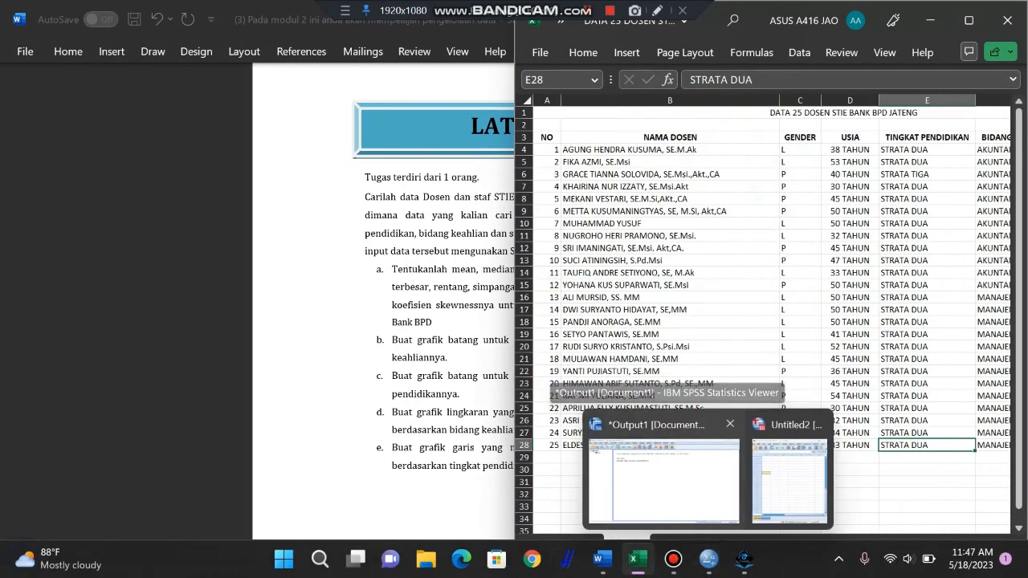
{"action": "left_click", "coordinate": [790, 477]}
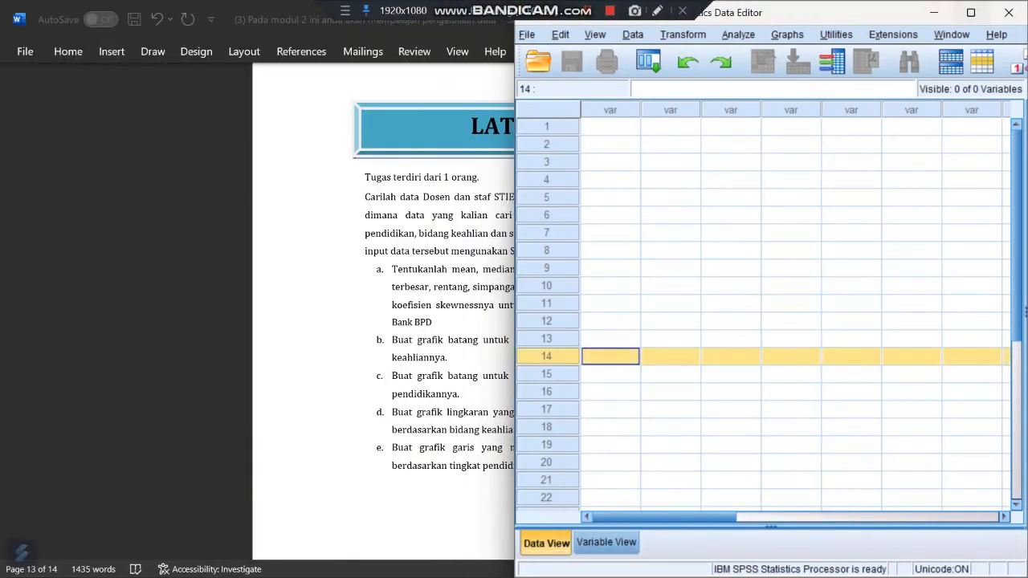
{"action": "left_click", "coordinate": [970, 13]}
{"action": "key", "text": "super+Left"}
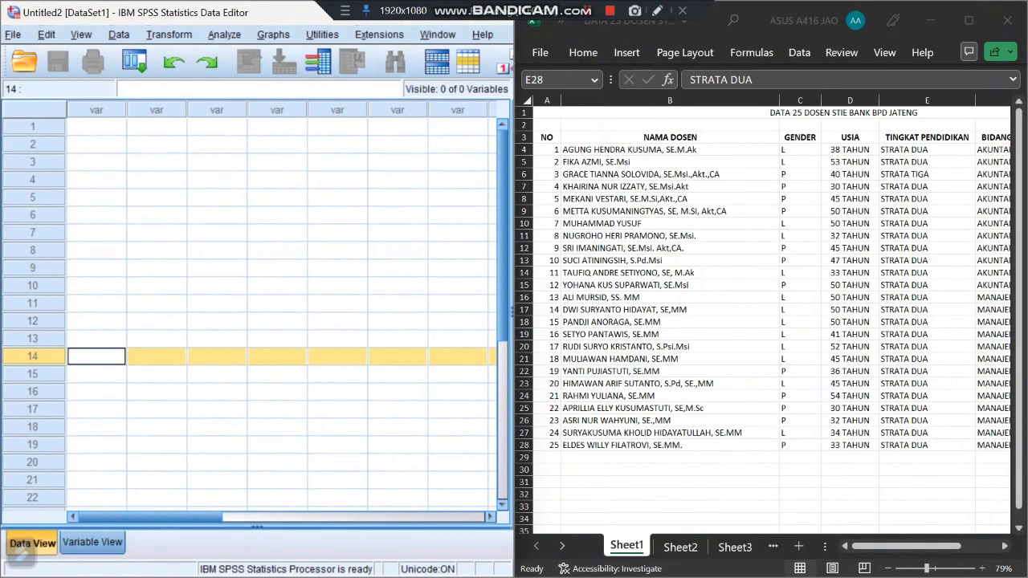
Define the first variable in Variable View with the name NAMA
{"action": "left_click", "coordinate": [92, 542]}
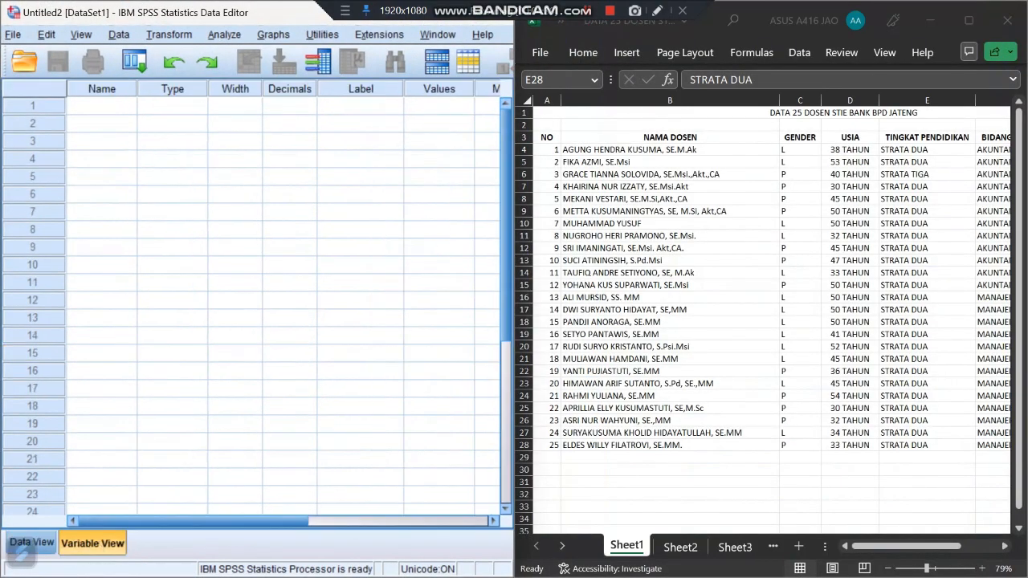
{"action": "left_click", "coordinate": [102, 106]}
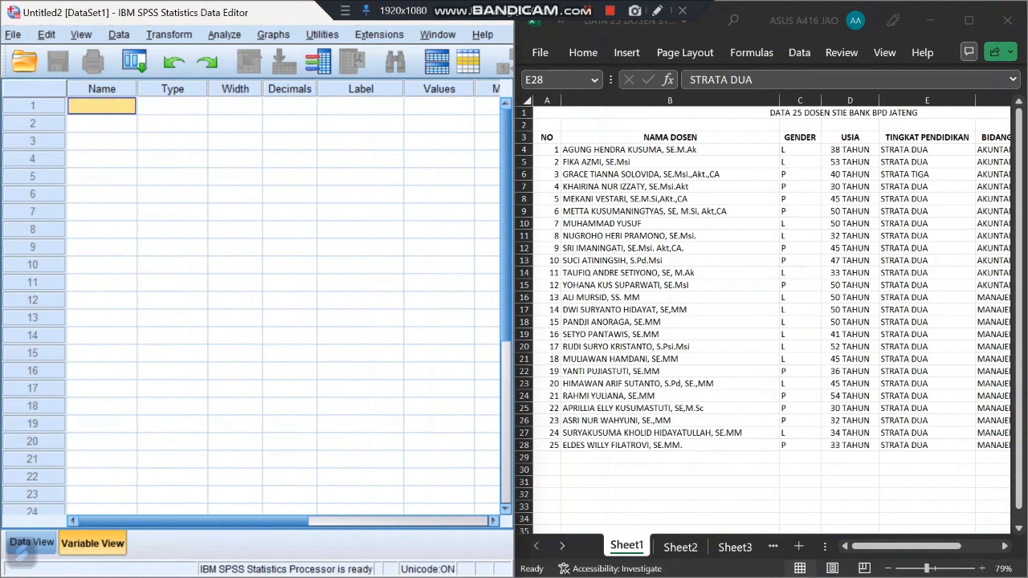
{"action": "type", "text": "nam"}
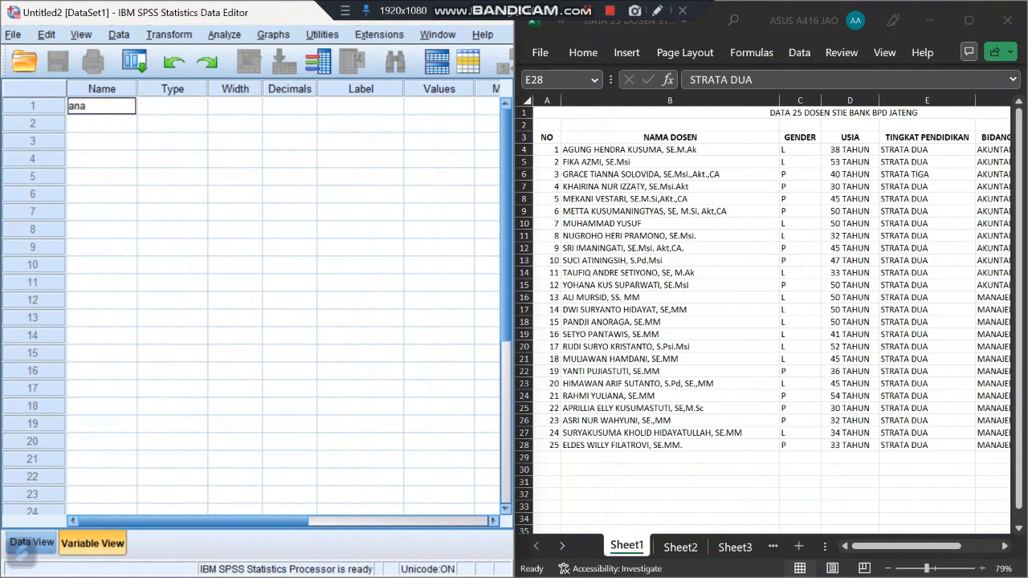
{"action": "key", "text": "BackSpace"}
{"action": "key", "text": "BackSpace"}
{"action": "key", "text": "BackSpace"}
{"action": "type", "text": "NAMA"}
Change the NAMA variable's type to String with 35 characters
{"action": "left_click", "coordinate": [167, 106]}
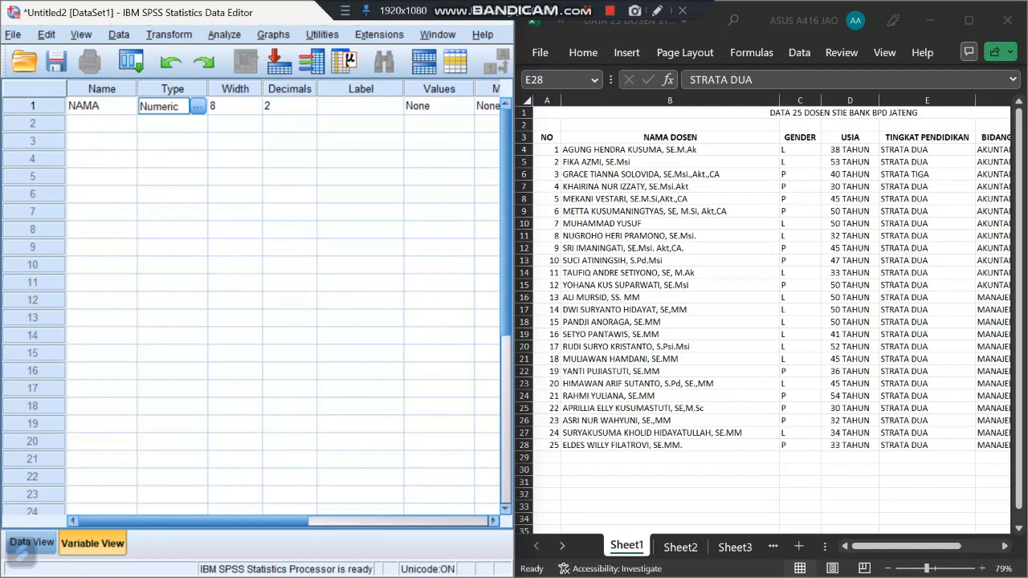
{"action": "left_click", "coordinate": [196, 106]}
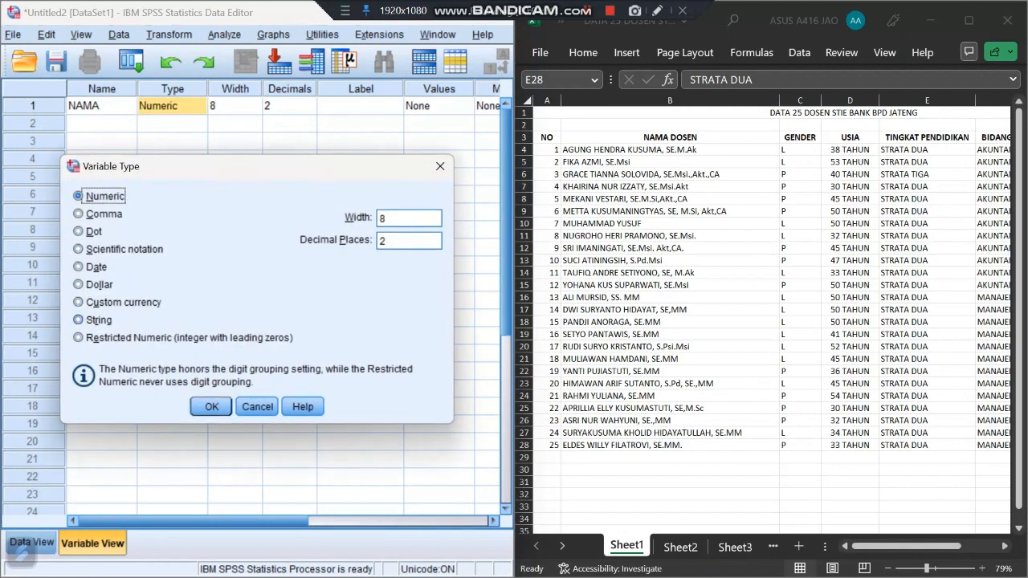
{"action": "left_click", "coordinate": [80, 320]}
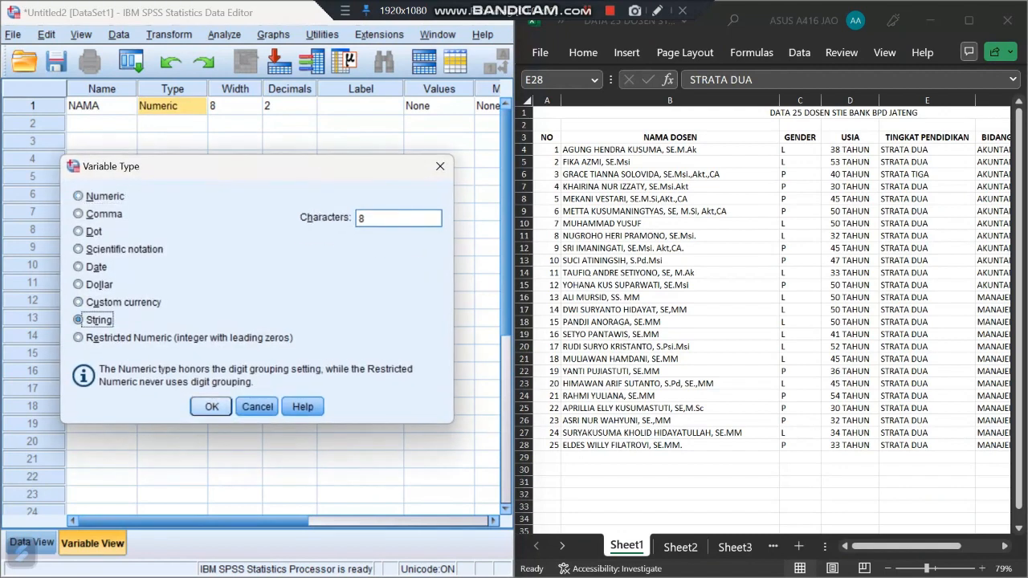
{"action": "left_click", "coordinate": [368, 219]}
{"action": "key", "text": "BackSpace"}
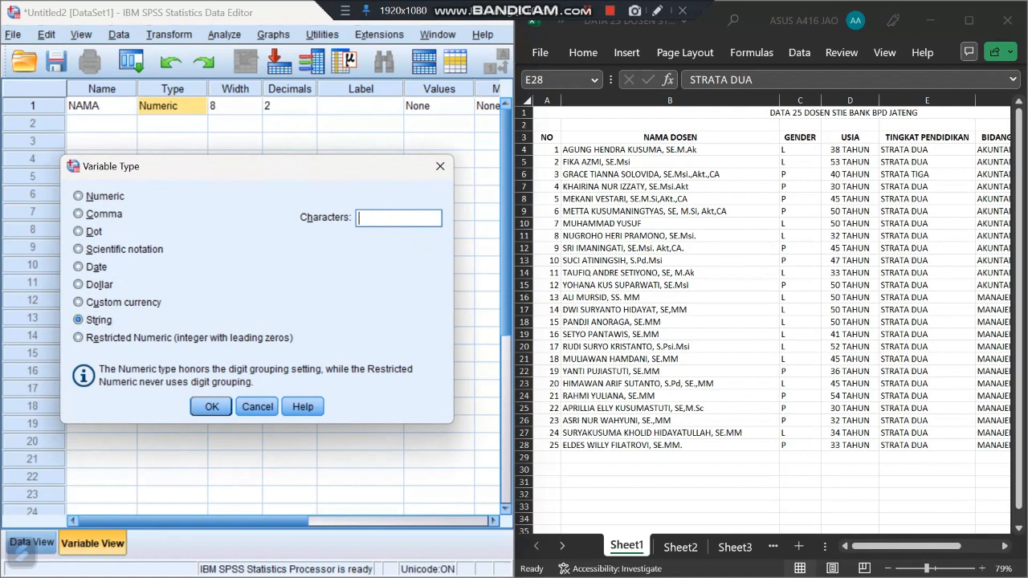
{"action": "type", "text": "35"}
{"action": "key", "text": "Return"}
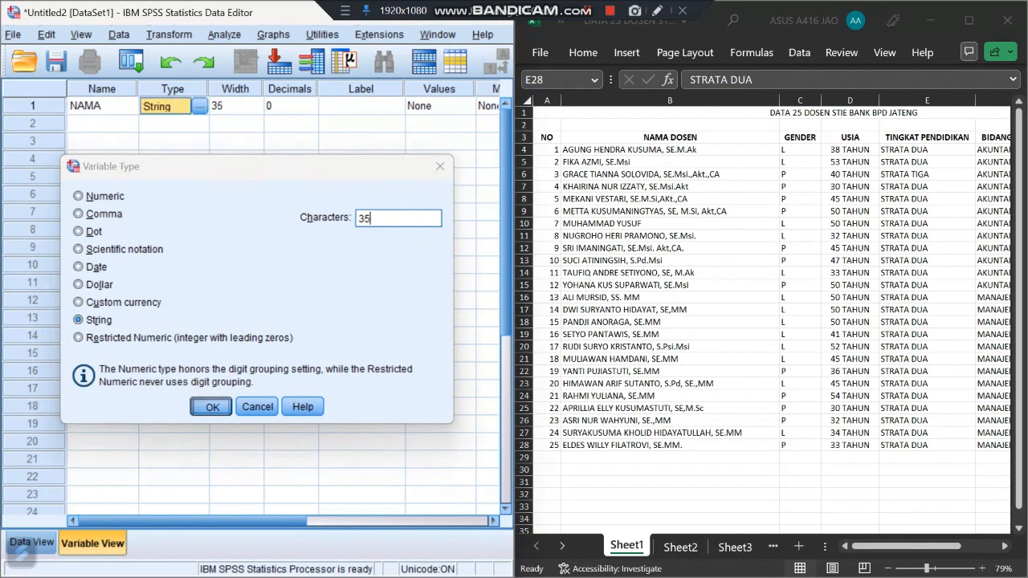
Label the NAMA variable NAMA DOSEN and leave its value labels undefined
{"action": "left_click", "coordinate": [291, 106]}
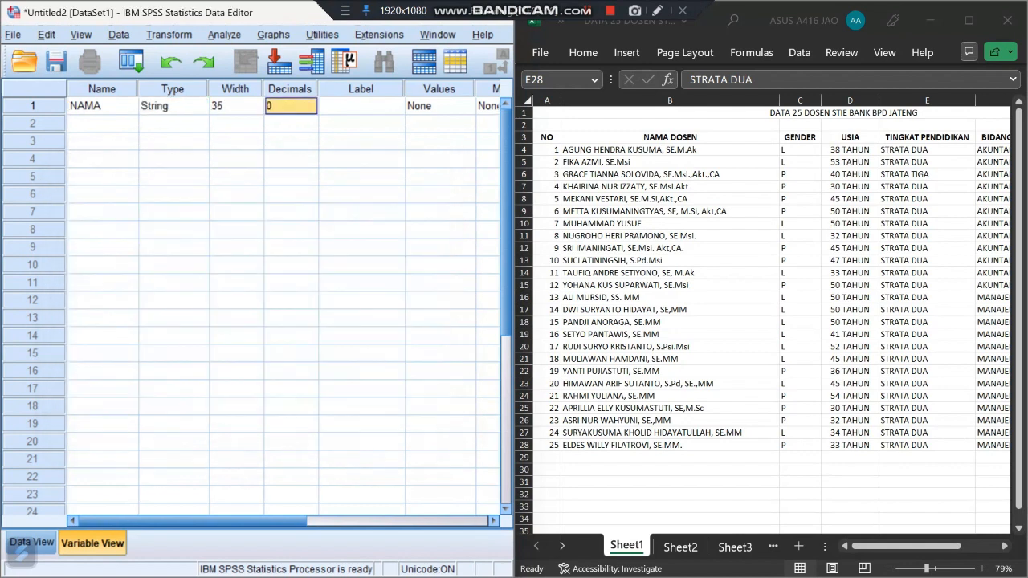
{"action": "left_click", "coordinate": [361, 106]}
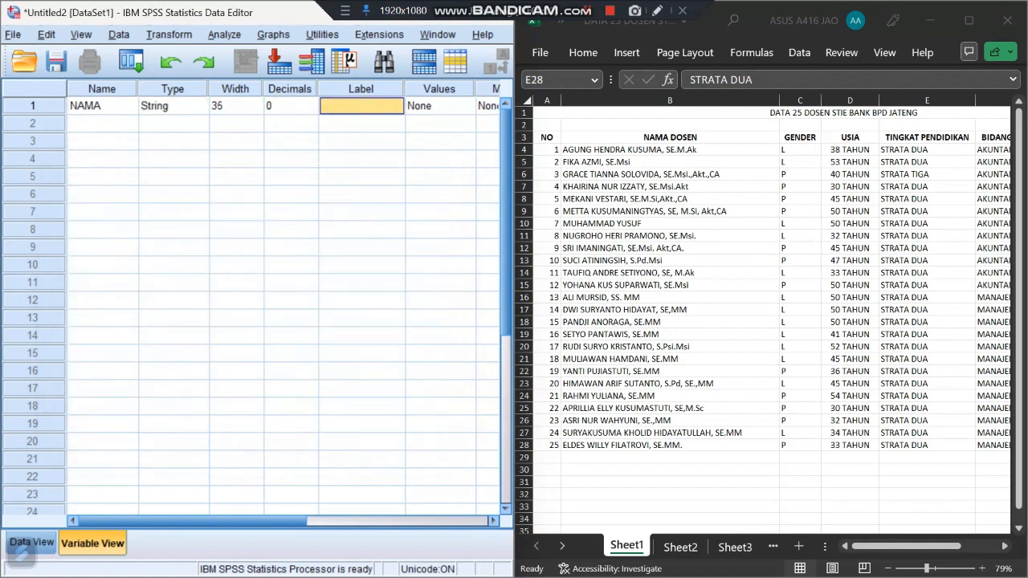
{"action": "type", "text": "NAMA DOSE"}
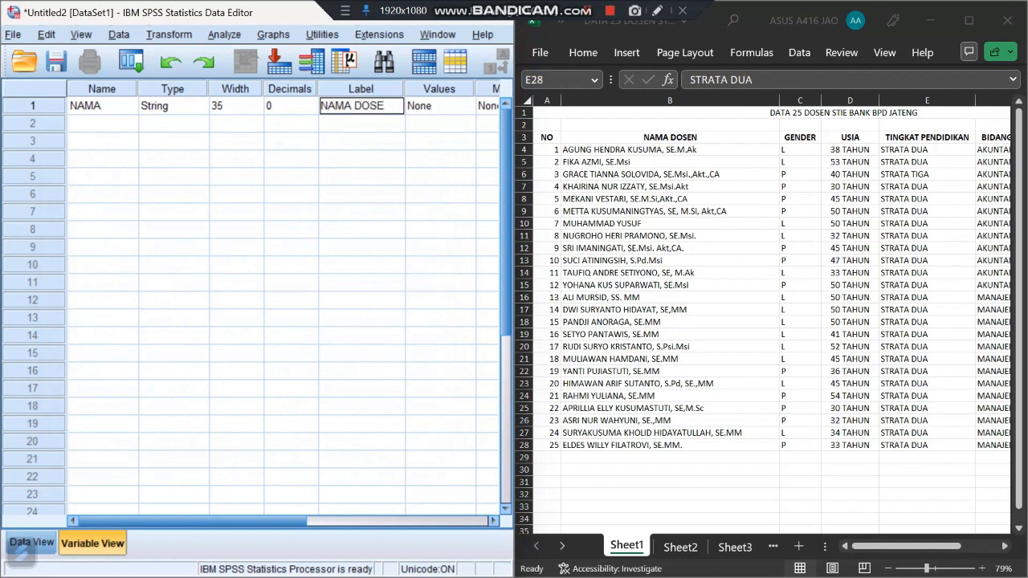
{"action": "type", "text": "N"}
{"action": "left_click", "coordinate": [466, 106]}
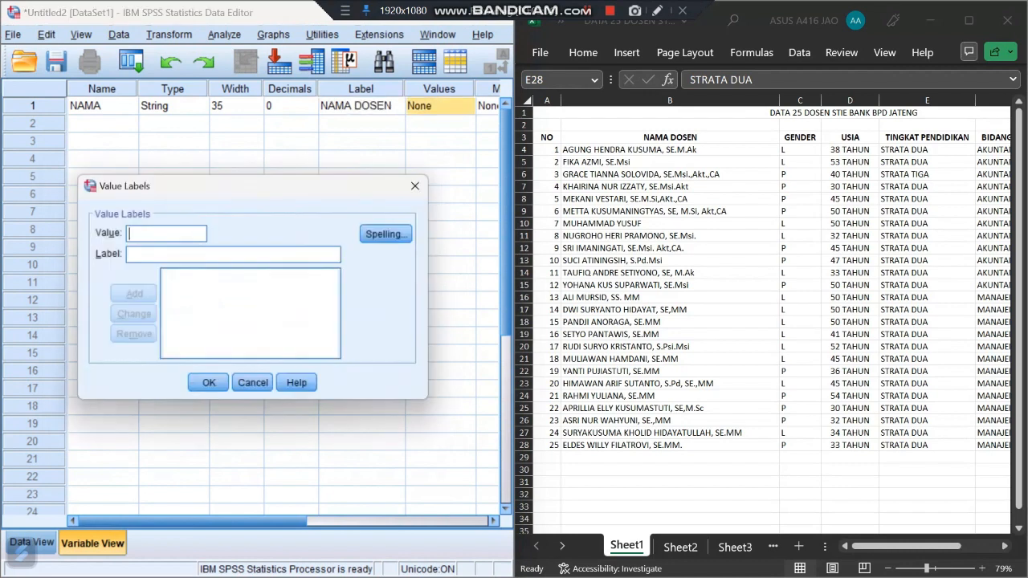
{"action": "left_click", "coordinate": [425, 184]}
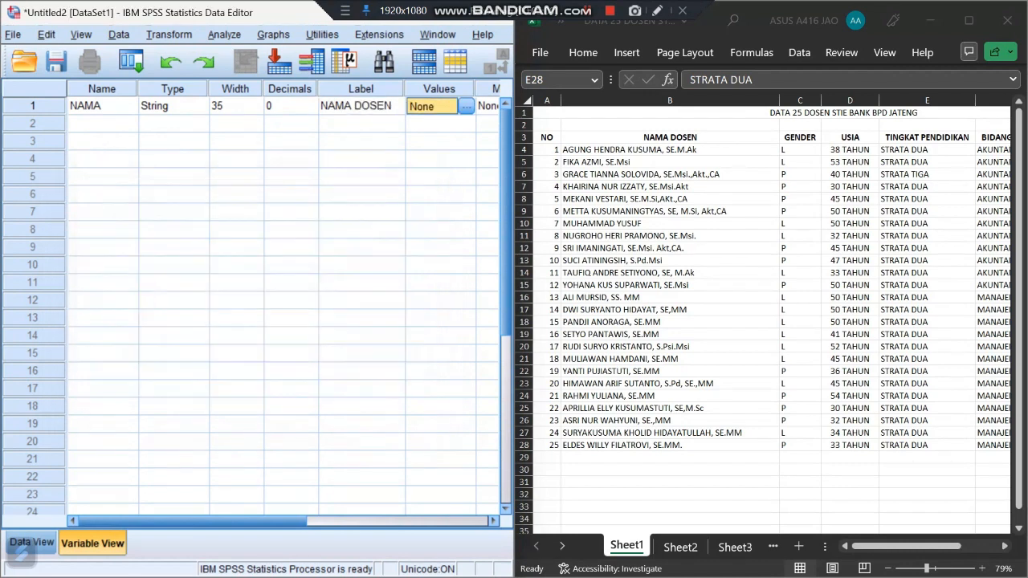
Set the display column width of the NAMA variable to 35
{"action": "left_click_drag", "start_coordinate": [240, 521], "coordinate": [393, 521]}
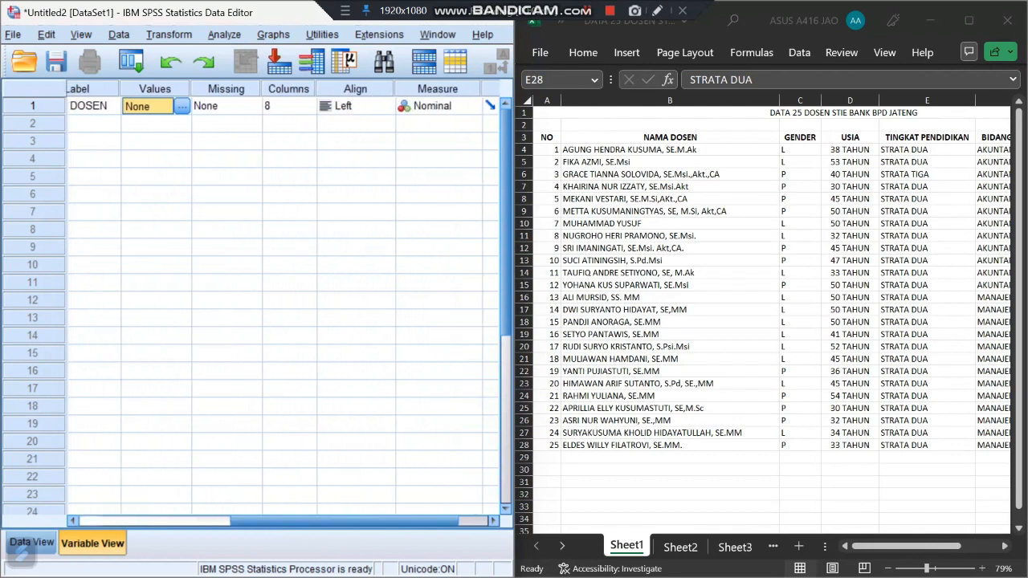
{"action": "left_click", "coordinate": [288, 106]}
{"action": "key", "text": "Right"}
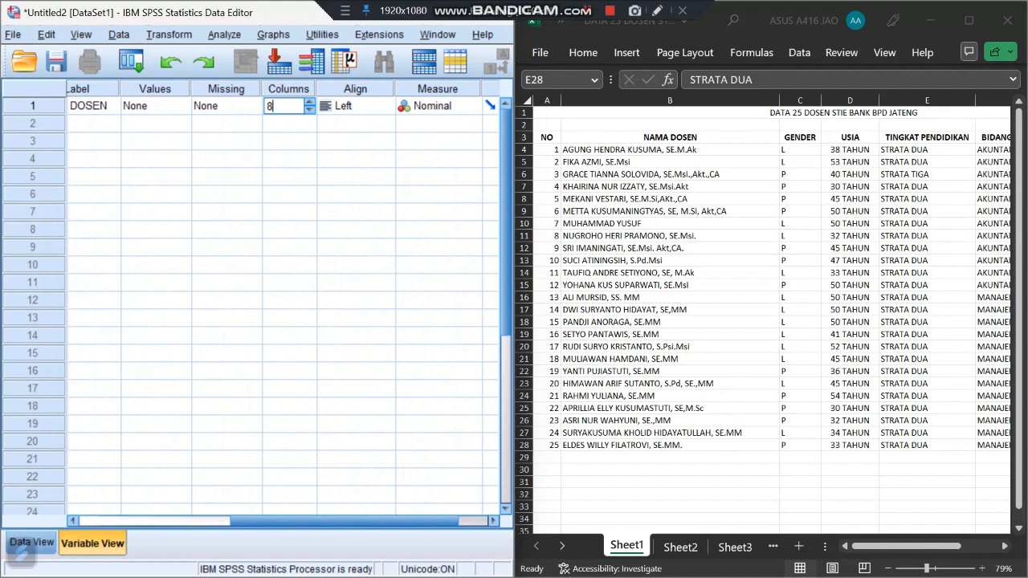
{"action": "key", "text": "BackSpace"}
{"action": "type", "text": "4"}
{"action": "key", "text": "BackSpace"}
{"action": "type", "text": "35"}
{"action": "key", "text": "Return"}
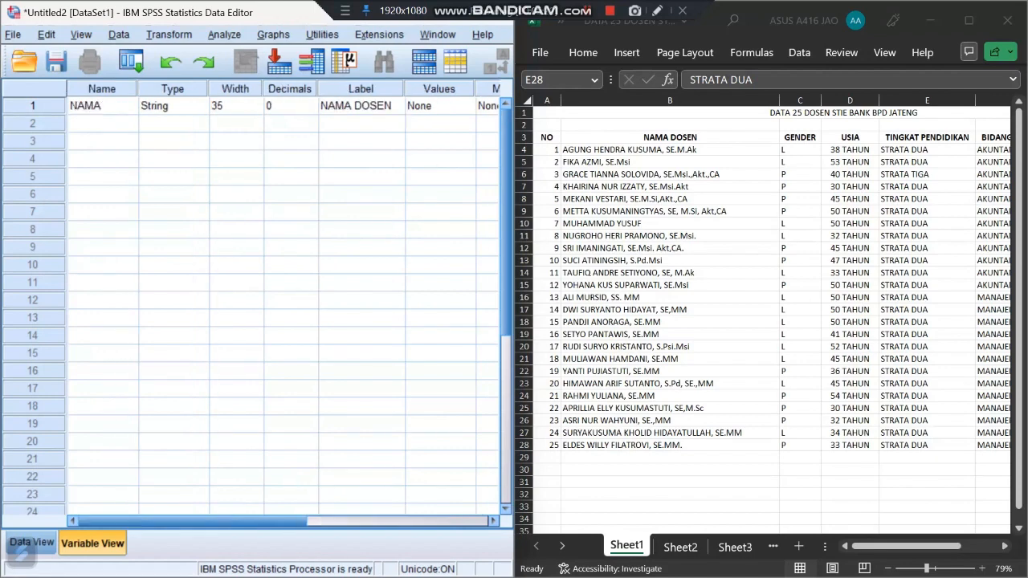
Add a second variable named GENDER below NAMA
{"action": "left_click", "coordinate": [103, 123]}
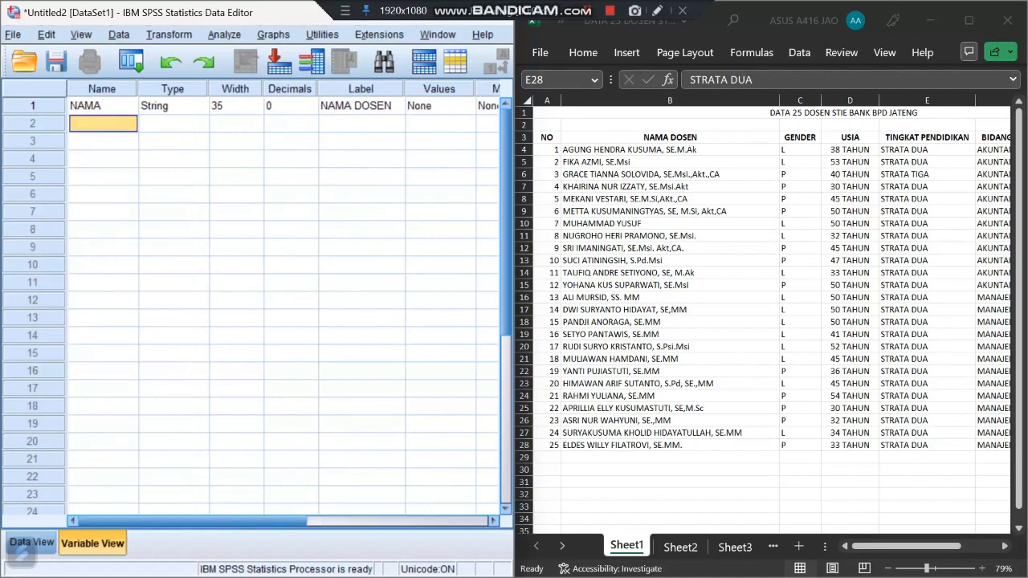
{"action": "type", "text": "GEDN"}
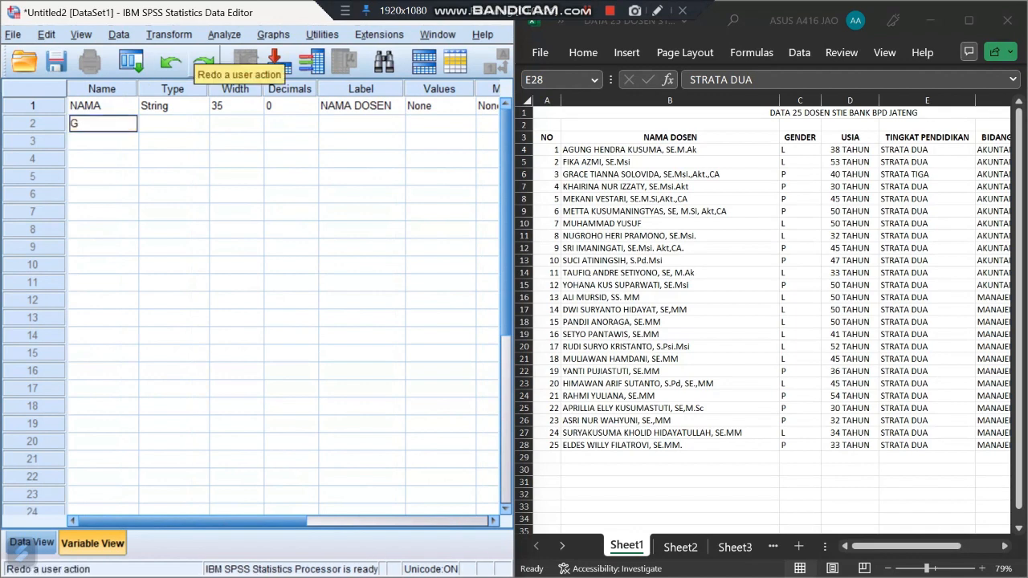
{"action": "key", "text": "BackSpace"}
{"action": "key", "text": "BackSpace"}
{"action": "type", "text": "NDER"}
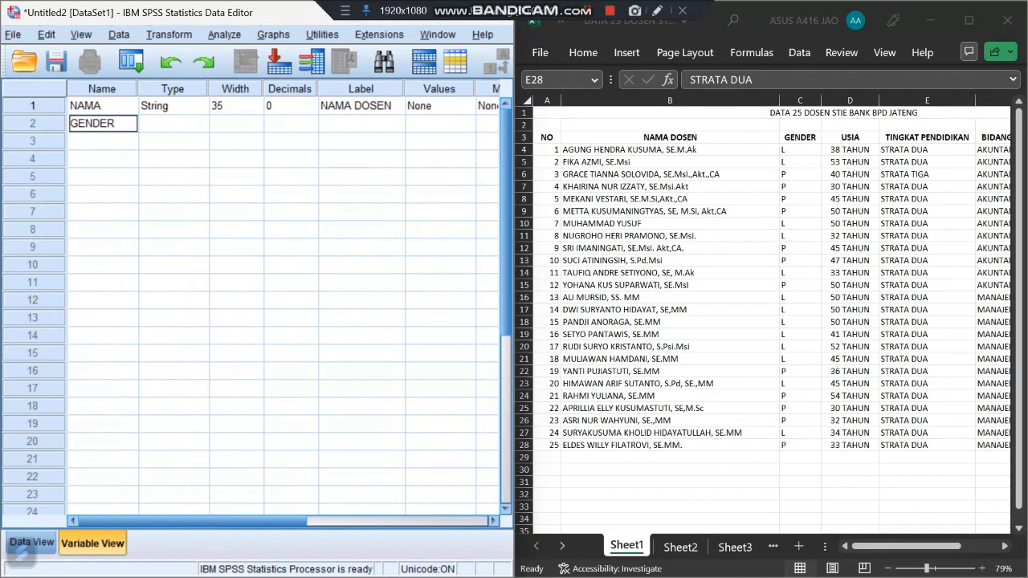
{"action": "key", "text": "Tab"}
Change the GENDER variable's type to String with 10 characters
{"action": "left_click", "coordinate": [198, 123]}
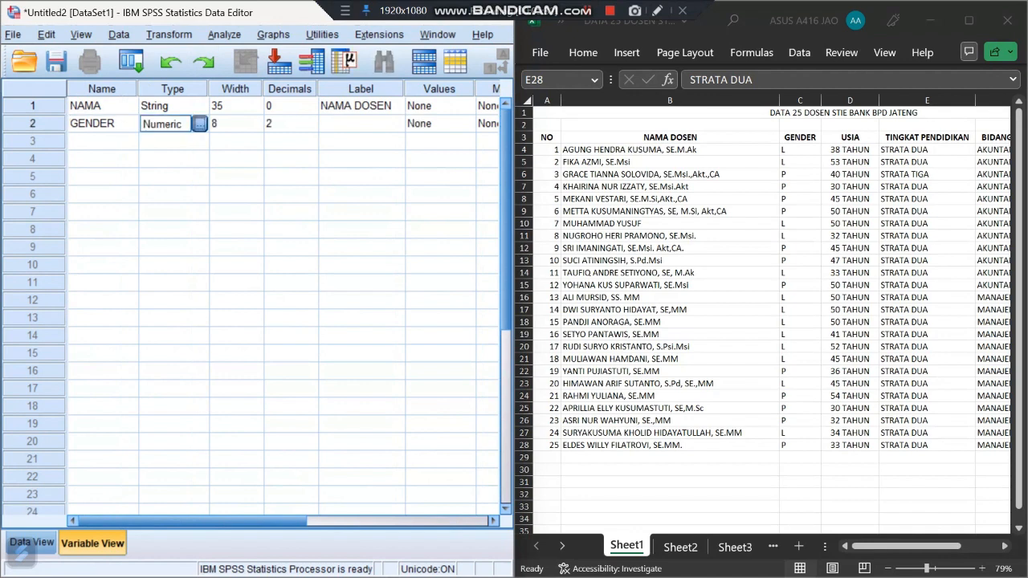
{"action": "left_click", "coordinate": [92, 319]}
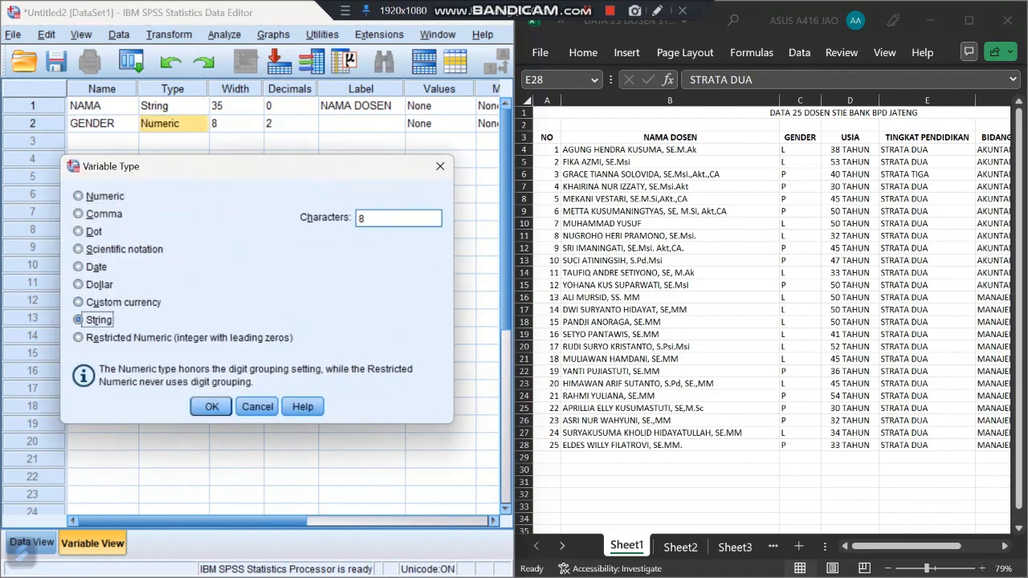
{"action": "left_click", "coordinate": [368, 218]}
{"action": "key", "text": "BackSpace"}
{"action": "type", "text": "10"}
{"action": "key", "text": "Return"}
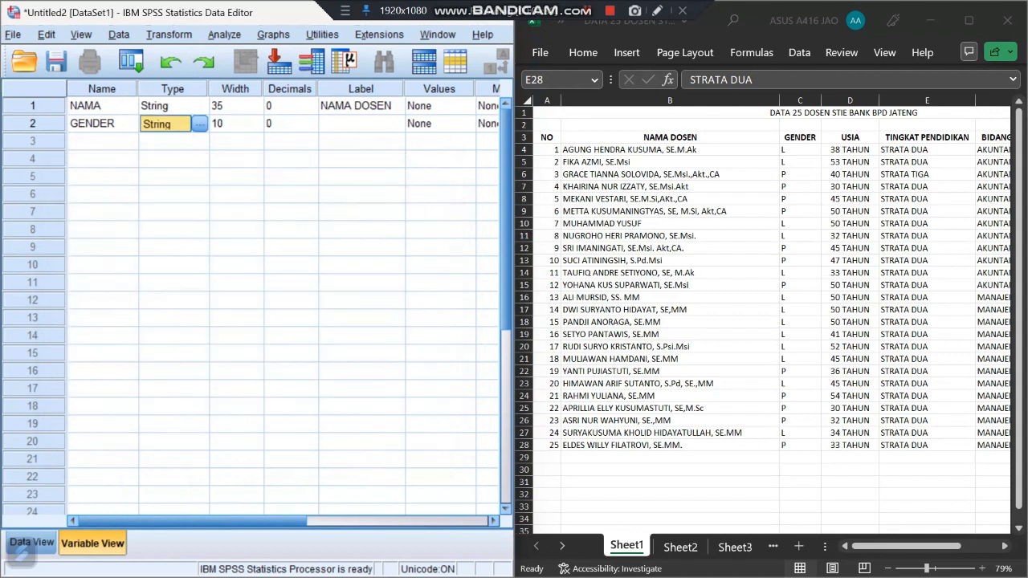
Label the GENDER variable JENIS KELAMIN
{"action": "left_click", "coordinate": [361, 123]}
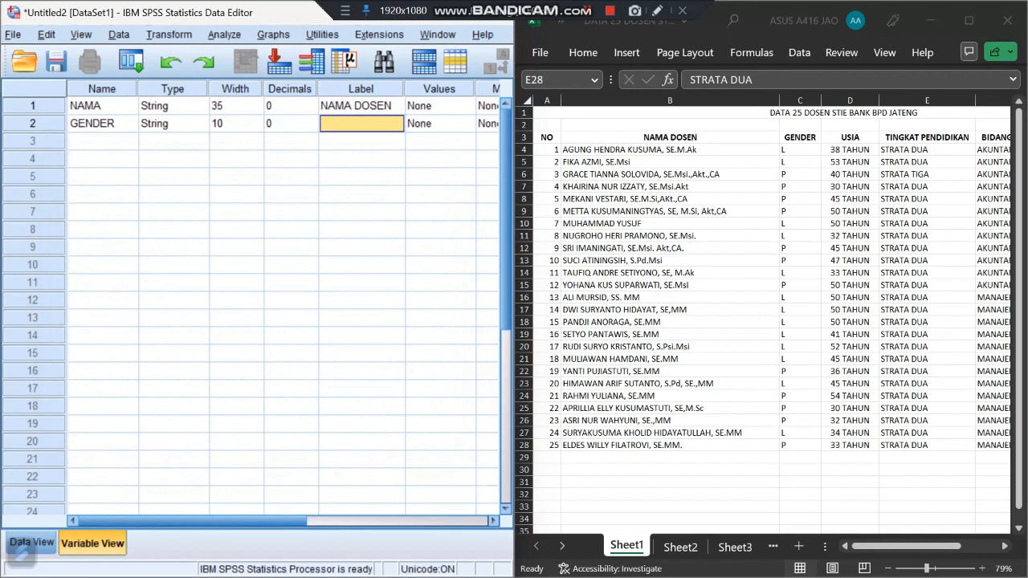
{"action": "type", "text": "JENIS"}
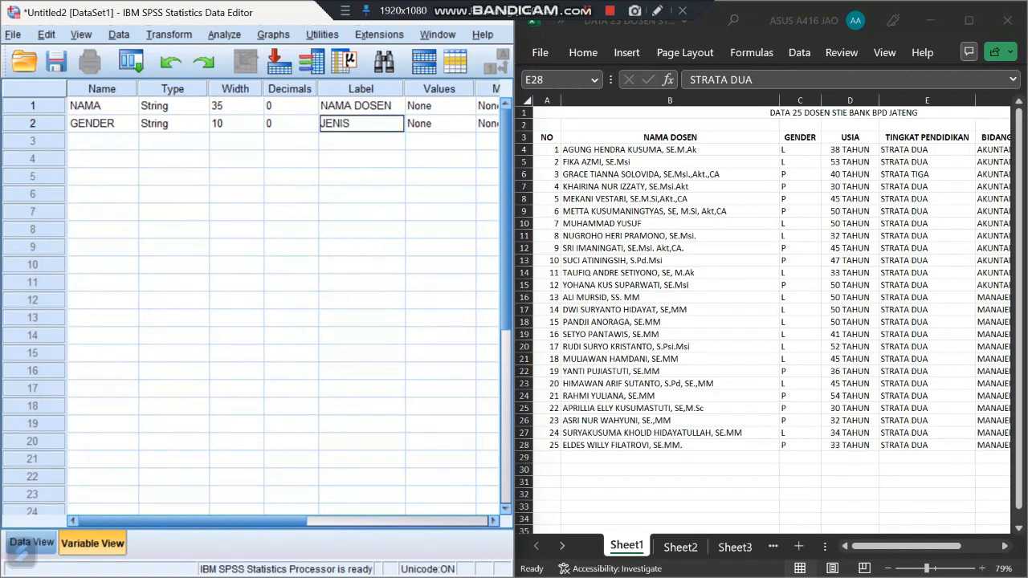
{"action": "type", "text": " KELAMIN"}
{"action": "key", "text": "alt+Tab"}
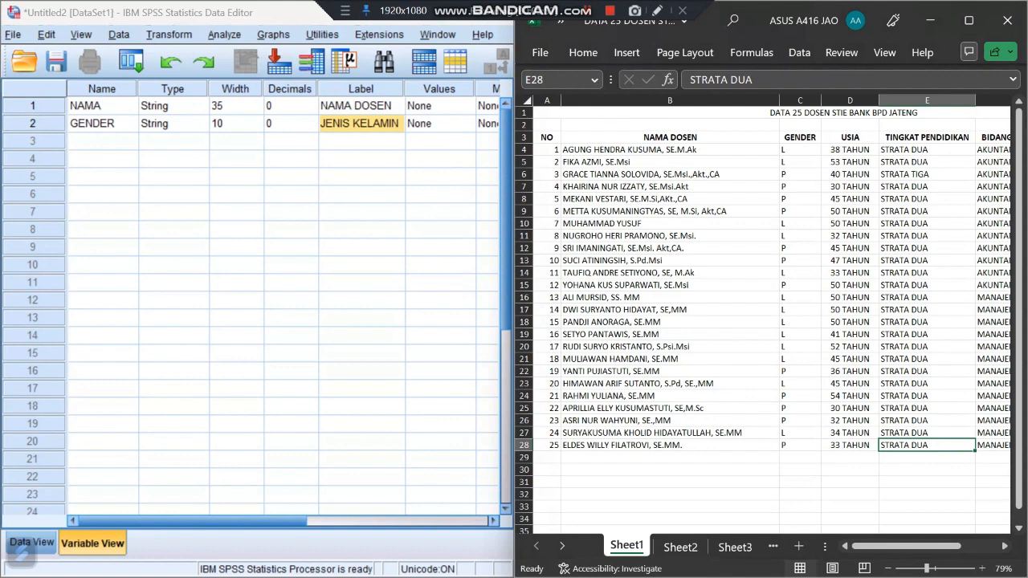
Define the GENDER variable's value labels as 1 = L and 2 = P
{"action": "left_click", "coordinate": [466, 123]}
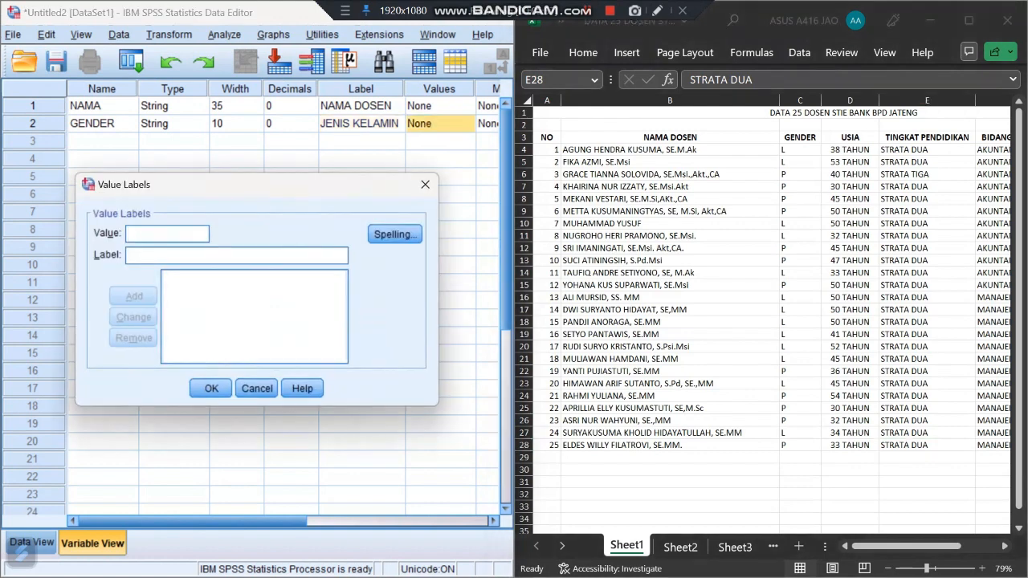
{"action": "type", "text": "1"}
{"action": "key", "text": "Tab"}
{"action": "type", "text": "L"}
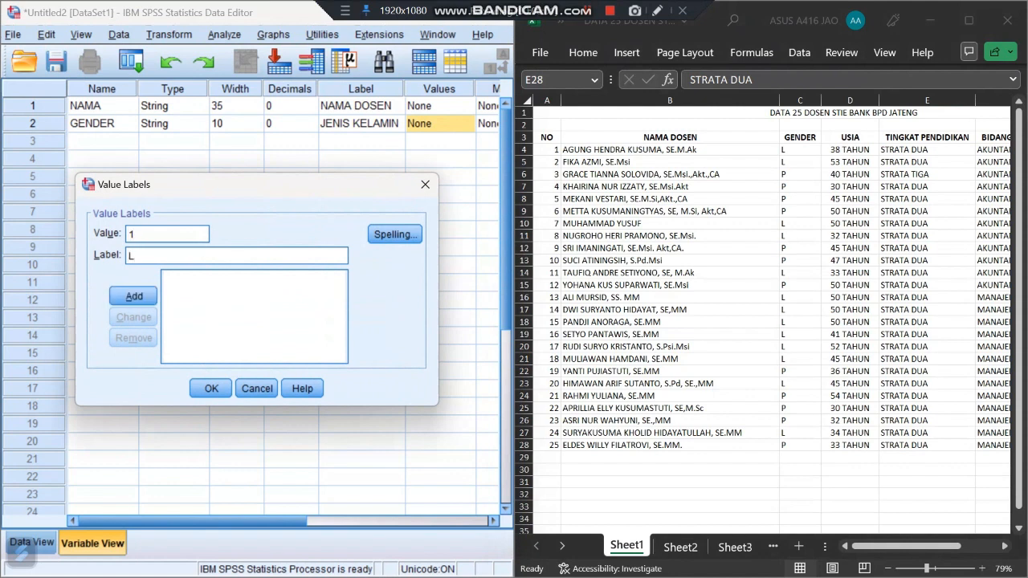
{"action": "key", "text": "Return"}
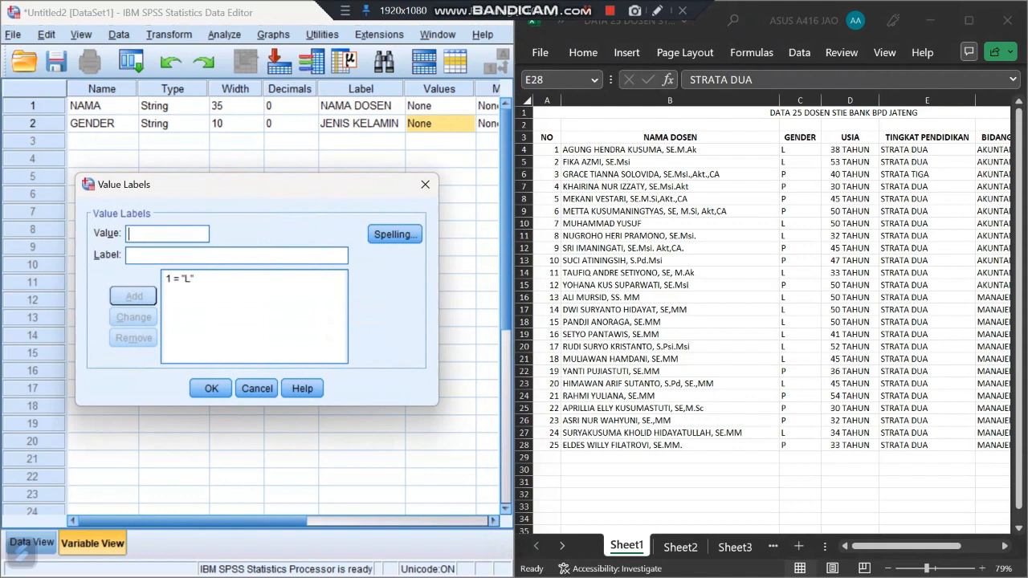
{"action": "type", "text": "2"}
{"action": "key", "text": "Tab"}
{"action": "type", "text": "P"}
{"action": "key", "text": "Return"}
{"action": "key", "text": "Return"}
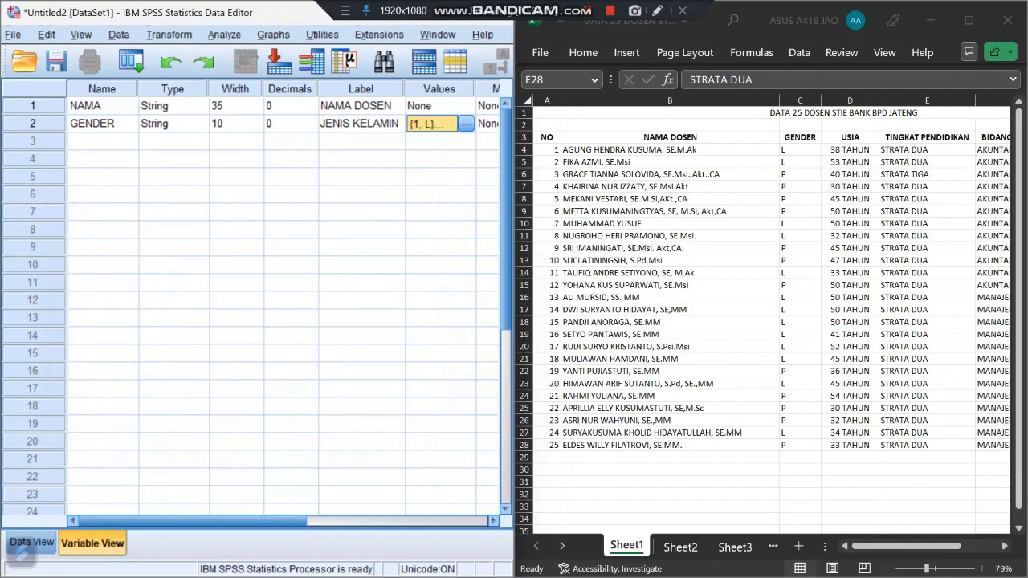
Set the display column width of the GENDER variable to 10
{"action": "left_click_drag", "start_coordinate": [193, 521], "coordinate": [320, 521]}
{"action": "left_click", "coordinate": [333, 124]}
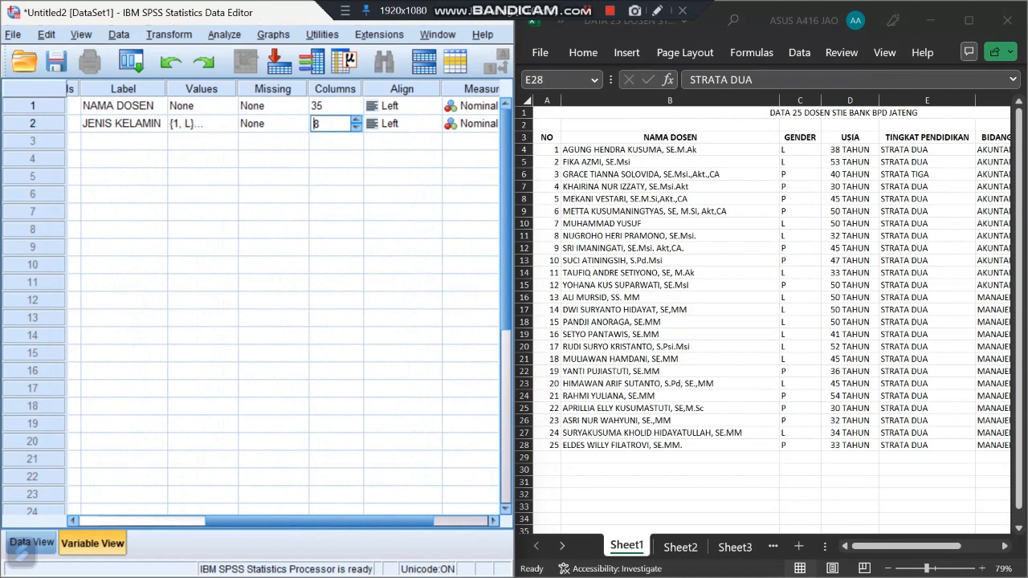
{"action": "key", "text": "BackSpace"}
{"action": "type", "text": "10"}
Add a third variable named USIA below GENDER
{"action": "left_click_drag", "start_coordinate": [319, 521], "coordinate": [193, 521]}
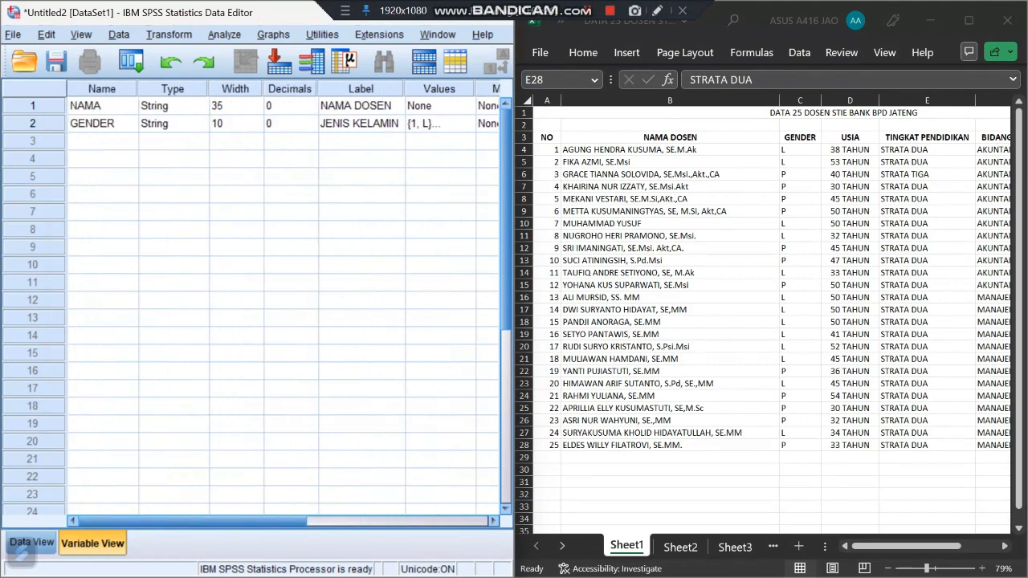
{"action": "left_click", "coordinate": [103, 141]}
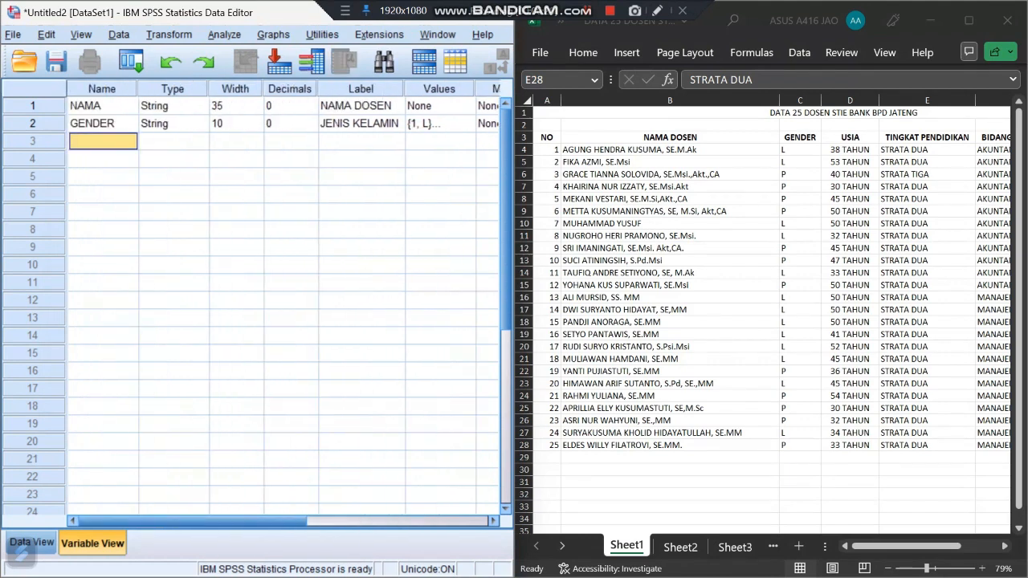
{"action": "type", "text": "USIA"}
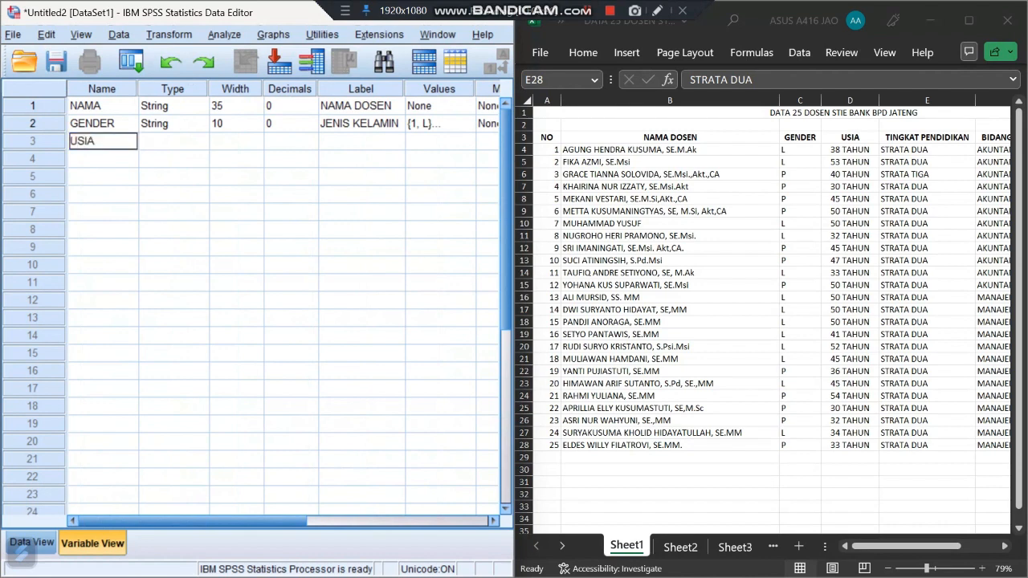
{"action": "key", "text": "Tab"}
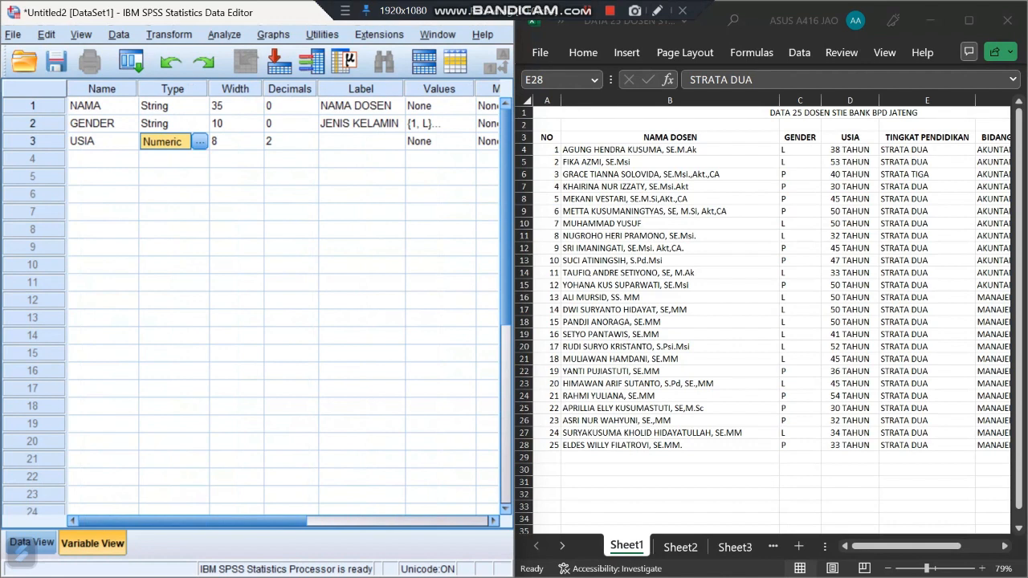
Set the numeric USIA variable's width to 10 and its decimals to 0
{"action": "key", "text": "Tab"}
{"action": "type", "text": "7"}
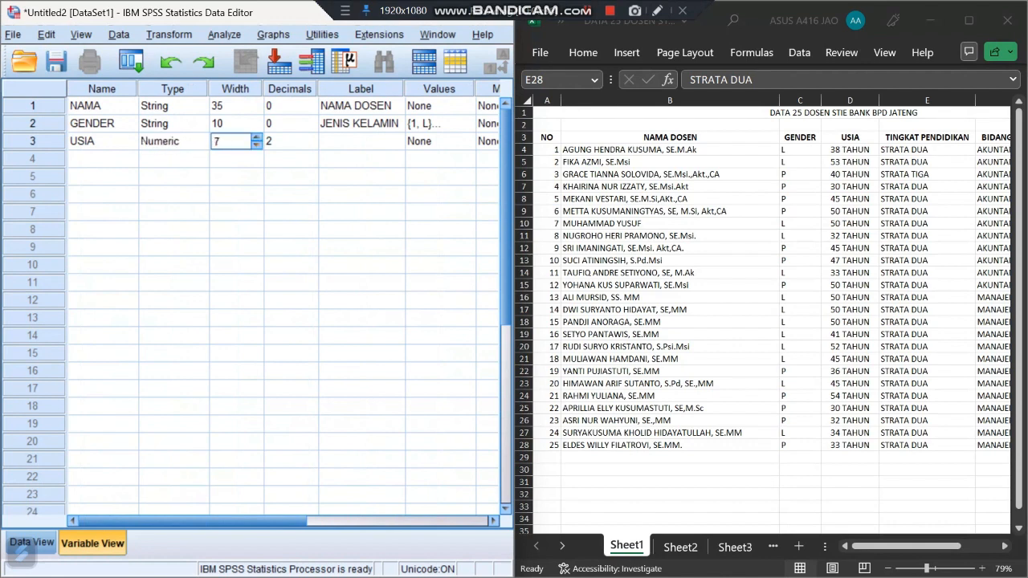
{"action": "key", "text": "BackSpace"}
{"action": "type", "text": "10"}
{"action": "key", "text": "Tab"}
{"action": "key", "text": "Down"}
{"action": "key", "text": "Down"}
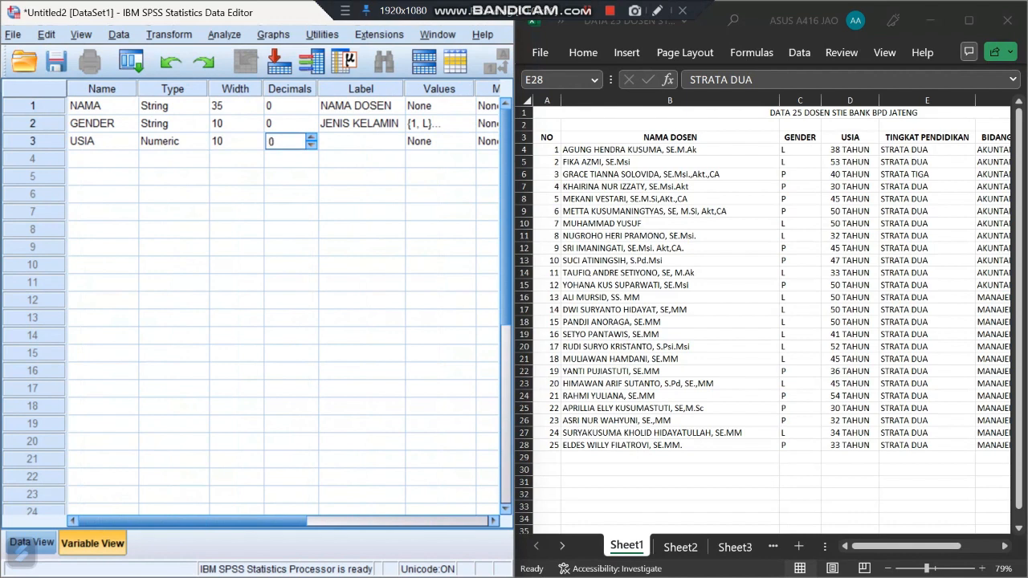
Label the USIA variable USIA and set its display column width to 10
{"action": "key", "text": "Tab"}
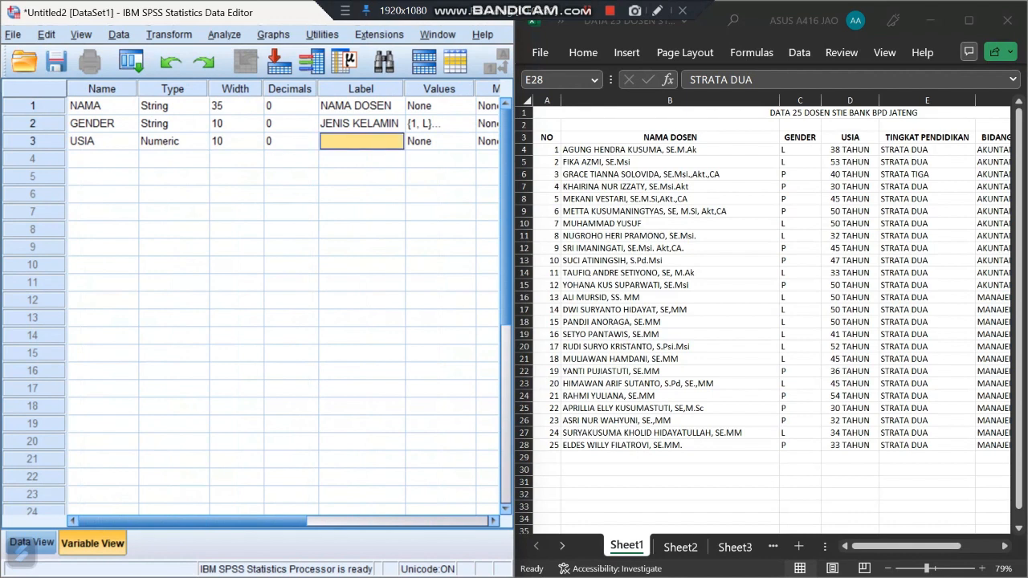
{"action": "type", "text": "USIA"}
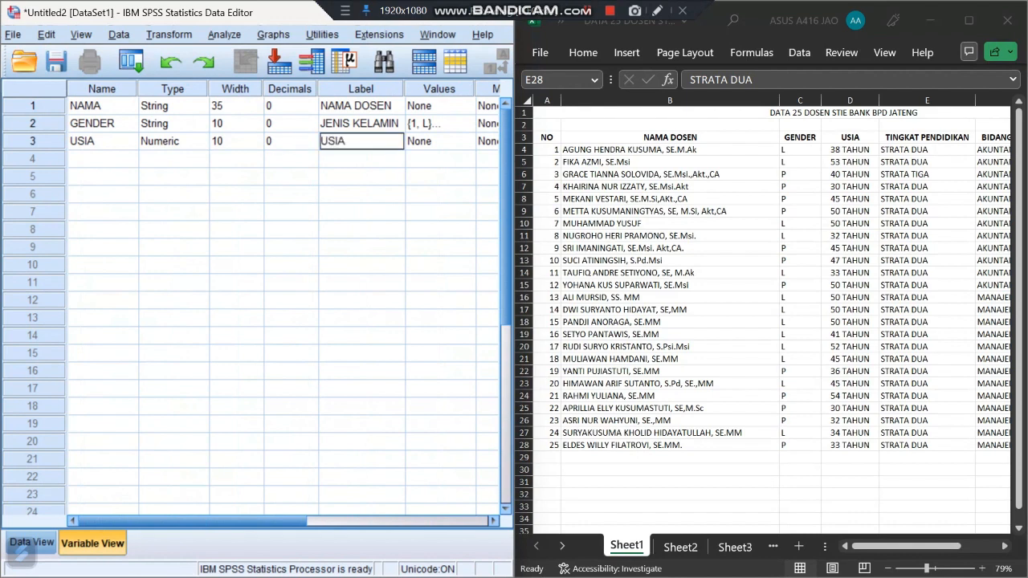
{"action": "key", "text": "Tab"}
{"action": "key", "text": "Tab"}
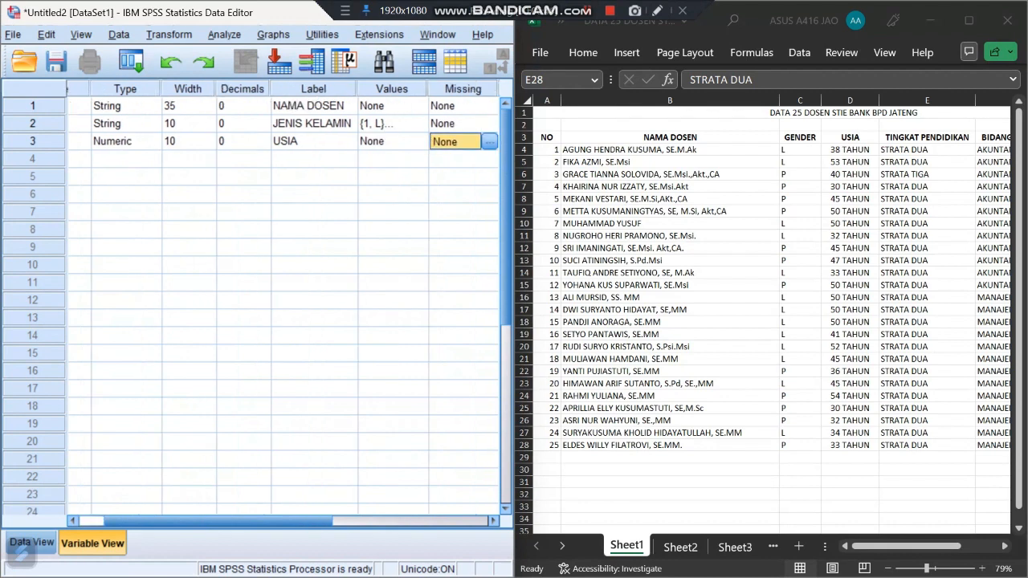
{"action": "key", "text": "Tab"}
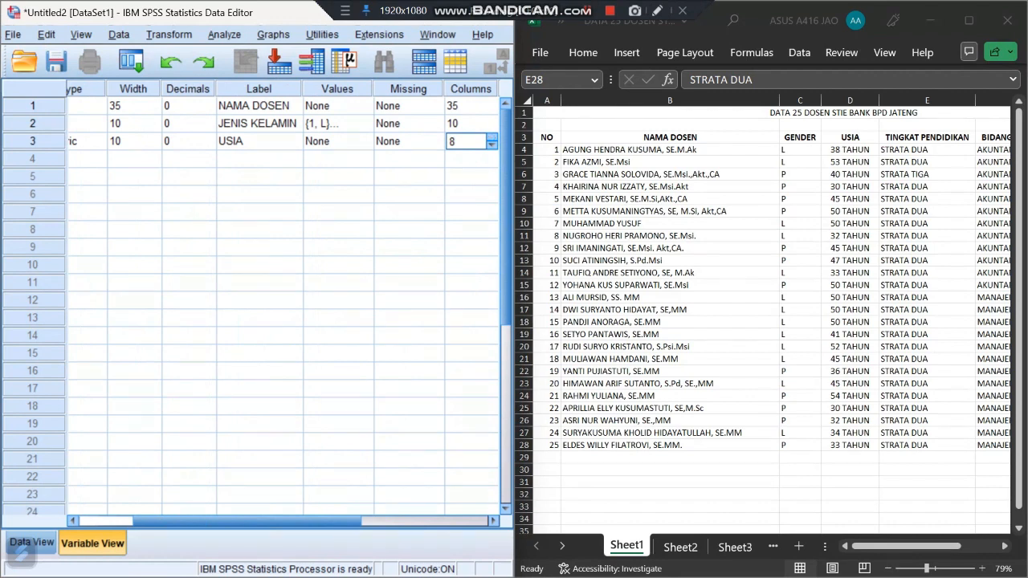
{"action": "key", "text": "Up"}
{"action": "key", "text": "Tab"}
{"action": "key", "text": "Tab"}
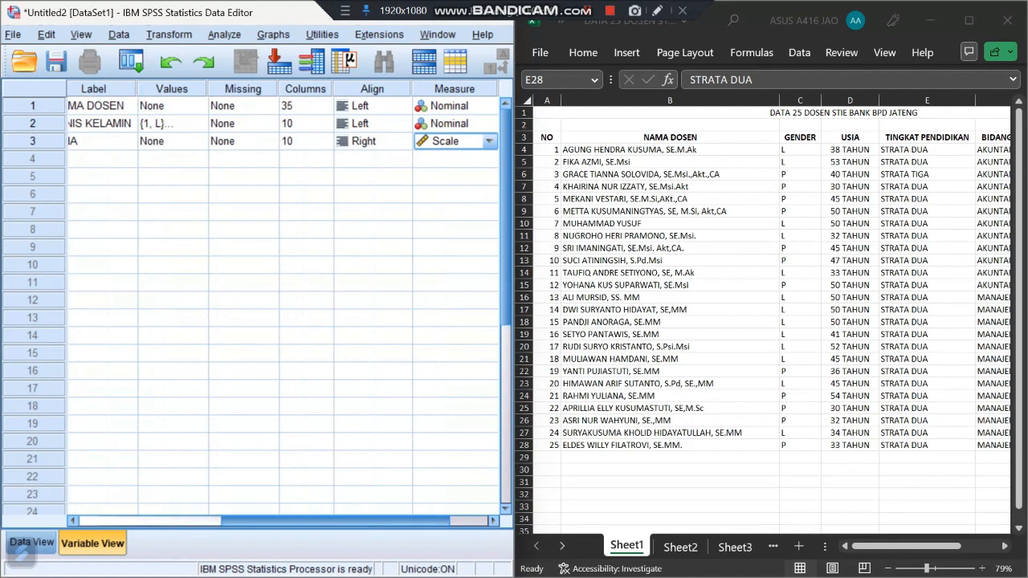
Add a fourth variable named PENDIDIKAN below USIA
{"action": "left_click_drag", "start_coordinate": [336, 521], "coordinate": [193, 521]}
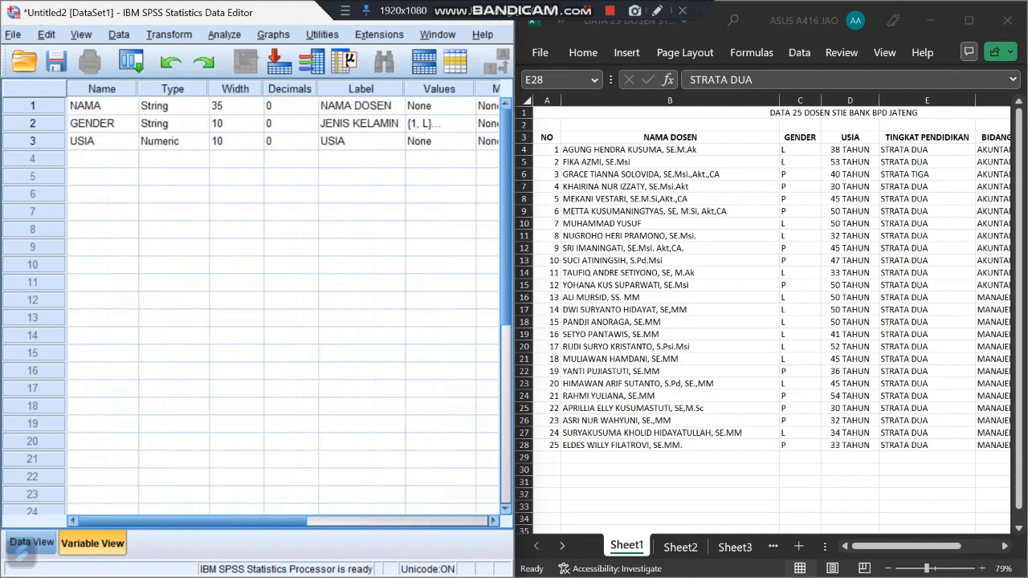
{"action": "left_click", "coordinate": [102, 159]}
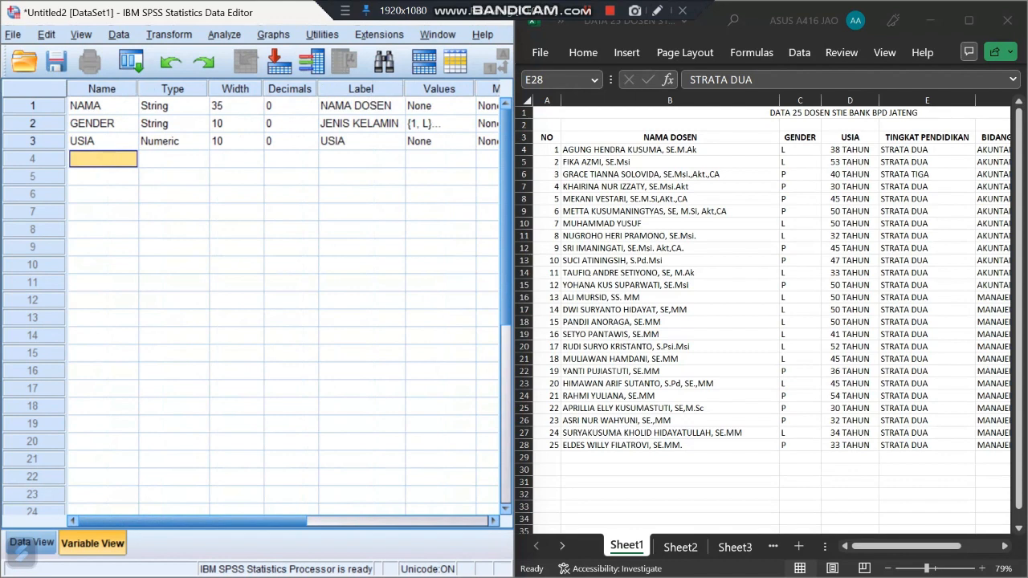
{"action": "type", "text": "T"}
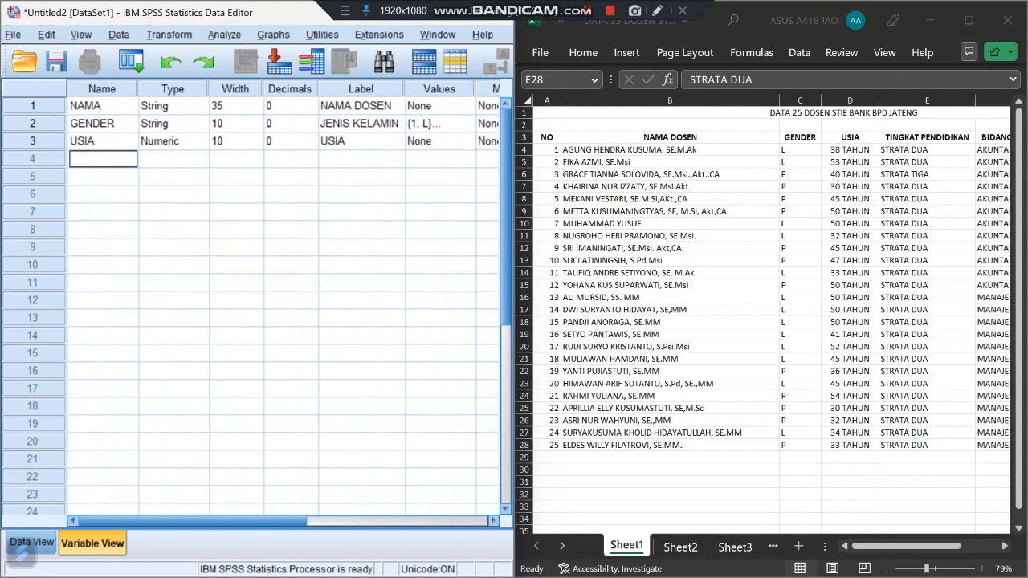
{"action": "type", "text": "PENDIK"}
{"action": "key", "text": "BackSpace"}
{"action": "type", "text": "DIKAN"}
{"action": "left_click", "coordinate": [199, 176]}
Change the PENDIDIKAN variable's type to String
{"action": "left_click", "coordinate": [199, 176]}
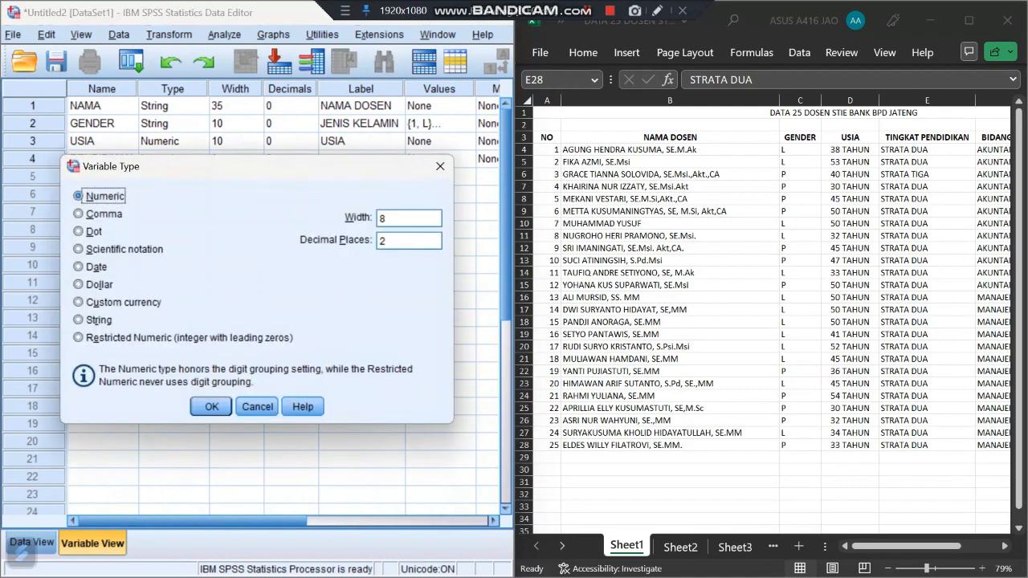
{"action": "left_click", "coordinate": [440, 166]}
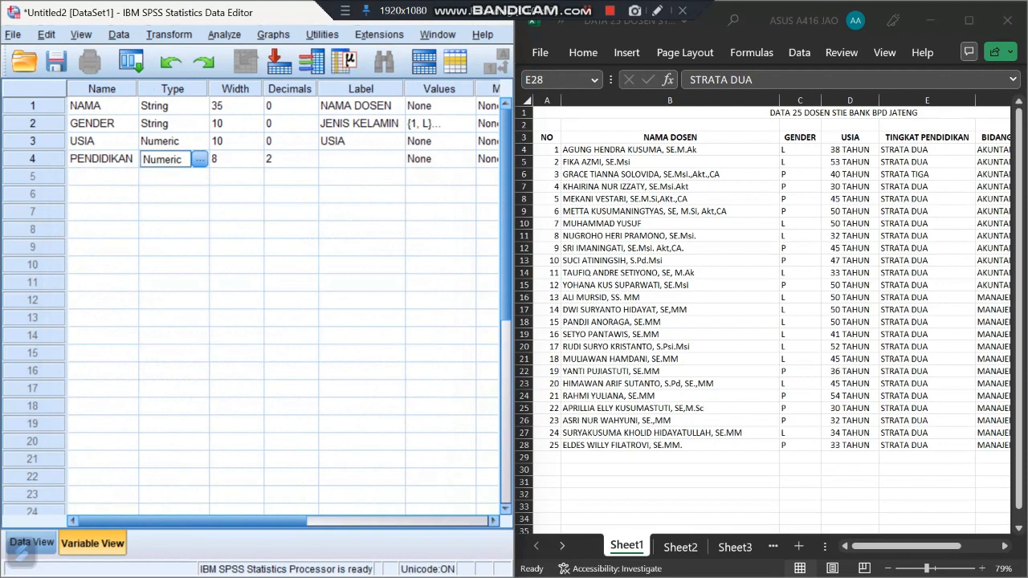
{"action": "left_click", "coordinate": [199, 159]}
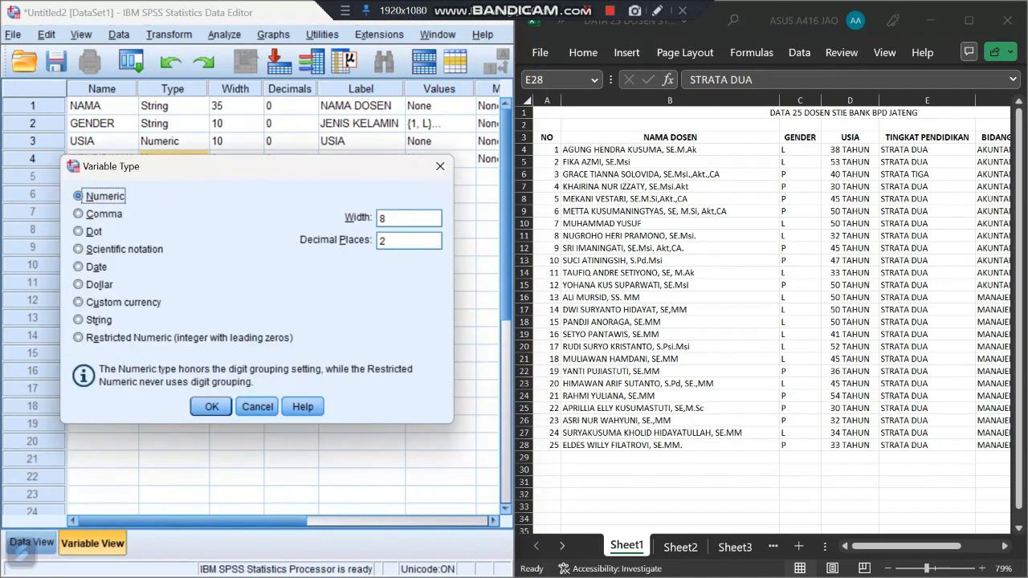
{"action": "left_click", "coordinate": [79, 320]}
{"action": "left_click", "coordinate": [211, 406]}
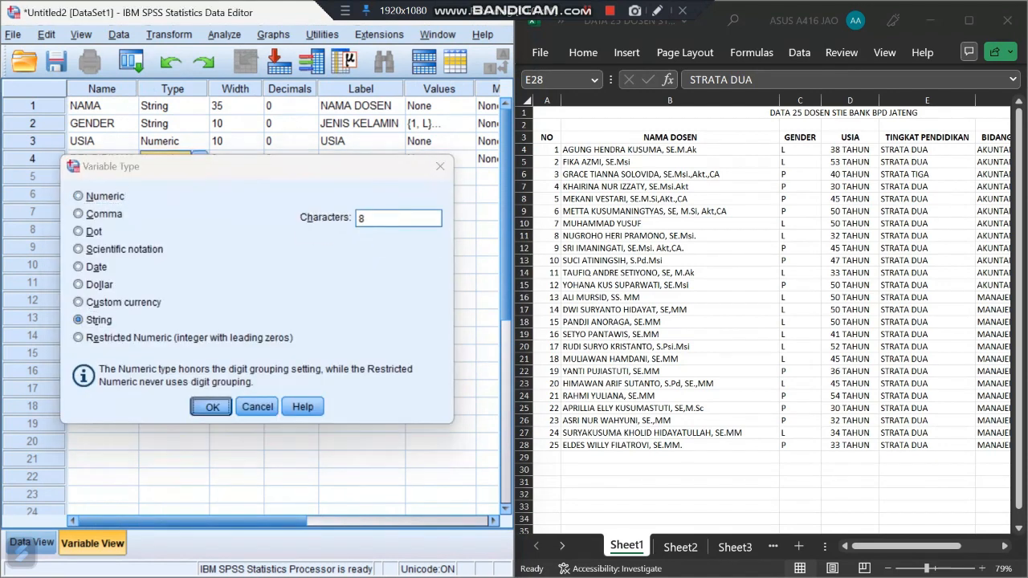
Set the width of the PENDIDIKAN variable to 10
{"action": "left_click", "coordinate": [231, 159]}
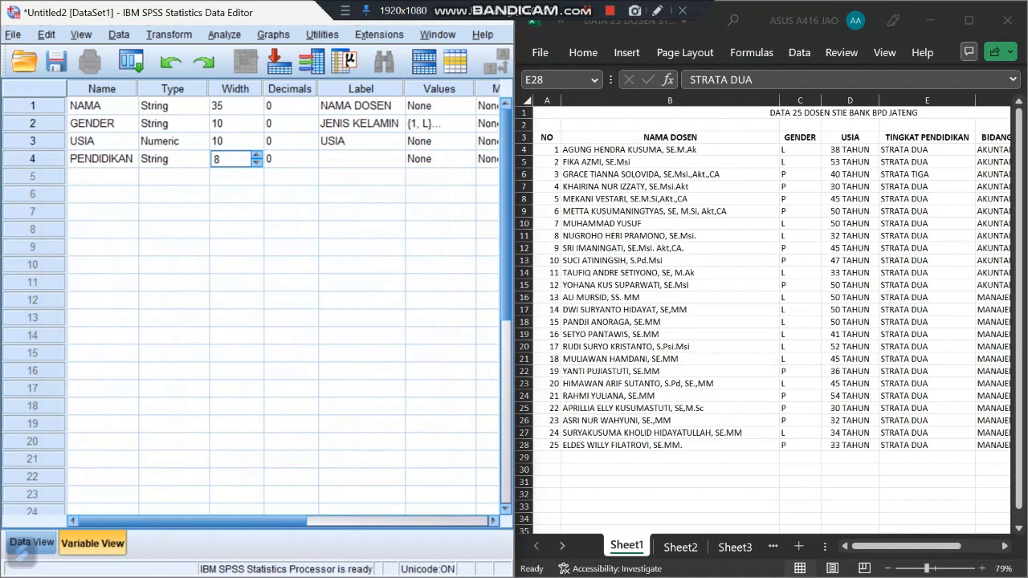
{"action": "key", "text": "BackSpace"}
{"action": "type", "text": "10"}
{"action": "left_click", "coordinate": [360, 158]}
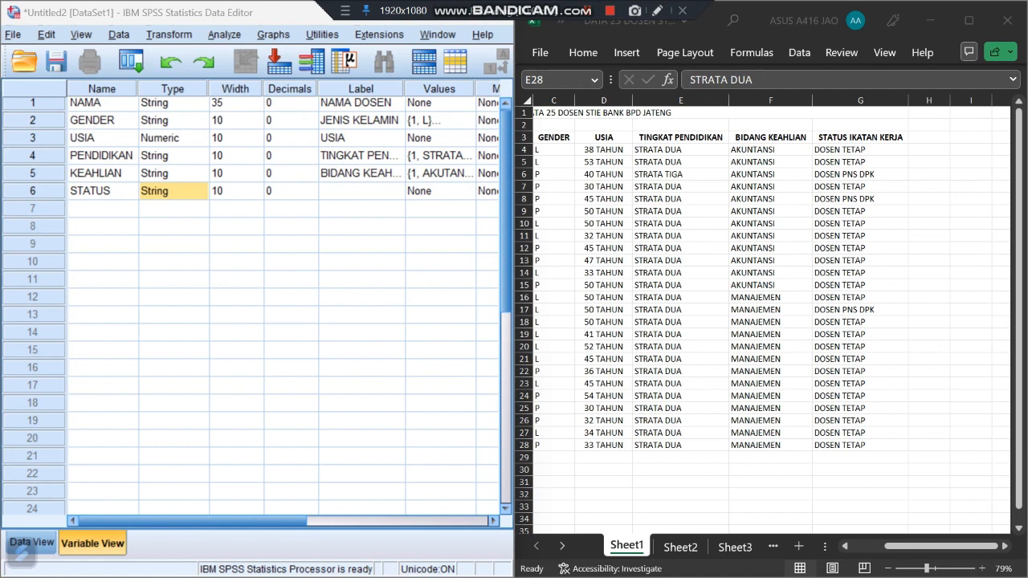
Label the STATUS variable STATUS IKATAN KERJA
{"action": "left_click", "coordinate": [361, 191]}
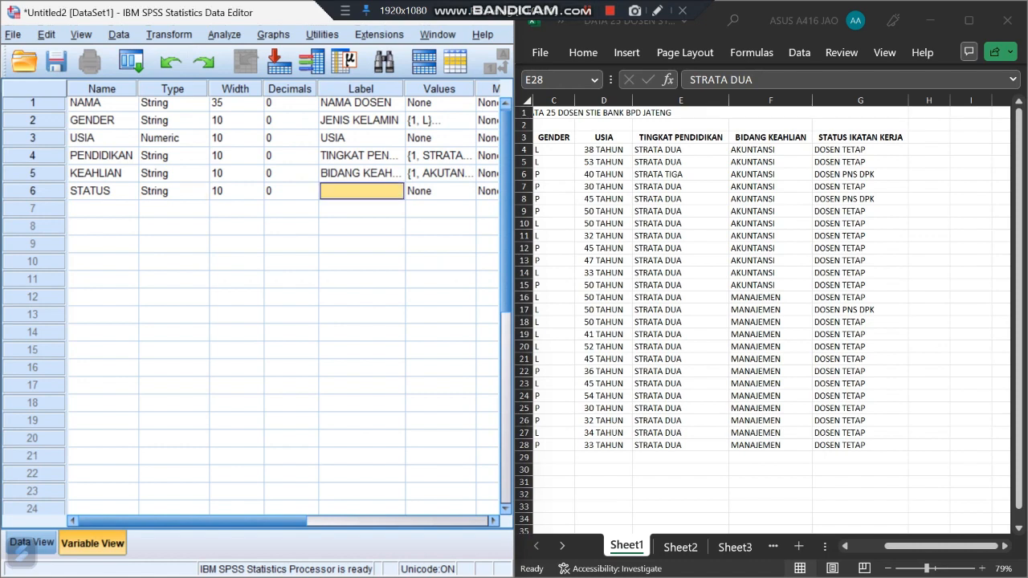
{"action": "type", "text": "STATYS"}
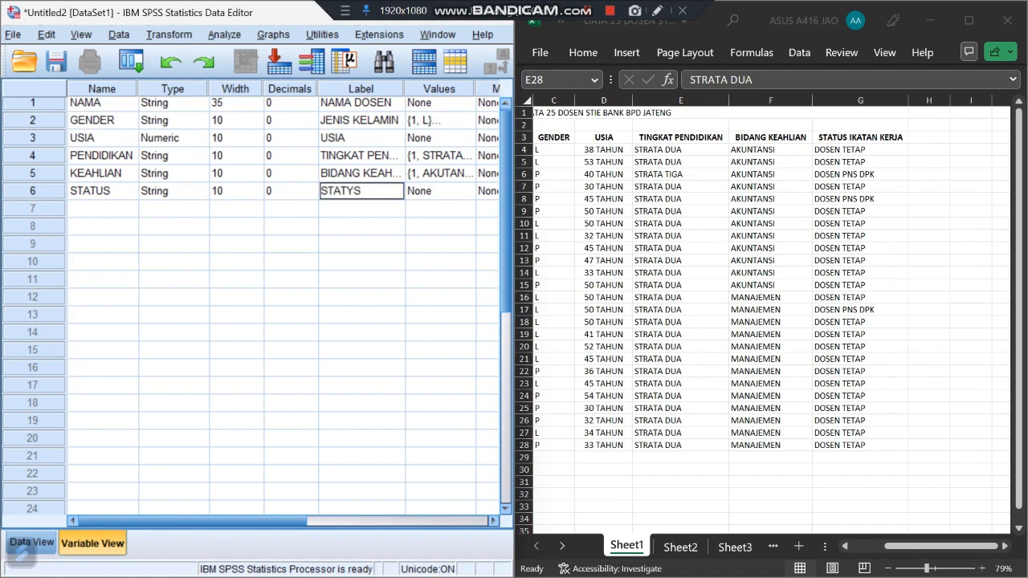
{"action": "key", "text": "BackSpace"}
{"action": "key", "text": "BackSpace"}
{"action": "type", "text": "US UJ"}
{"action": "key", "text": "BackSpace"}
{"action": "key", "text": "BackSpace"}
{"action": "type", "text": "IKATAN"}
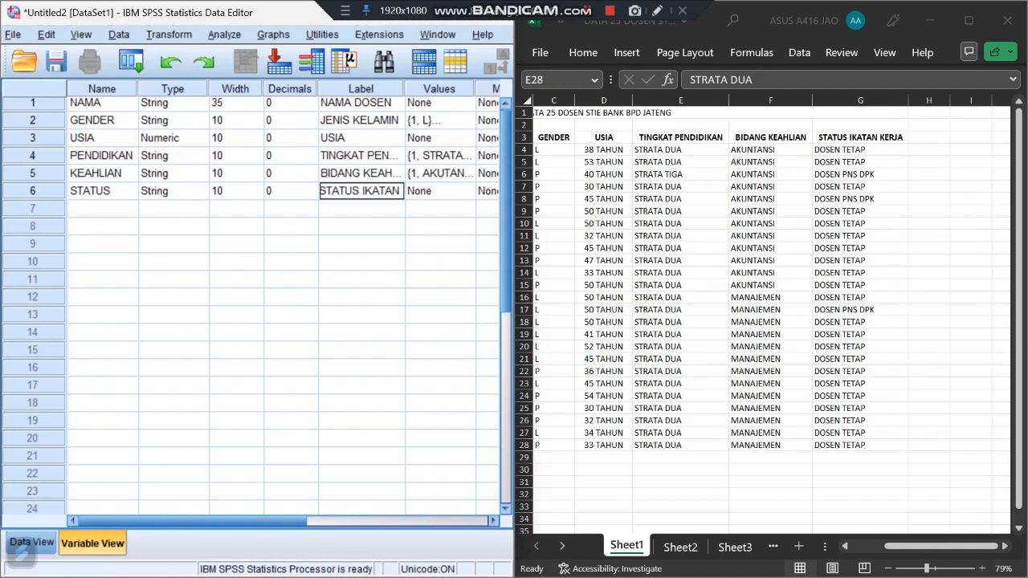
{"action": "type", "text": " KERJA"}
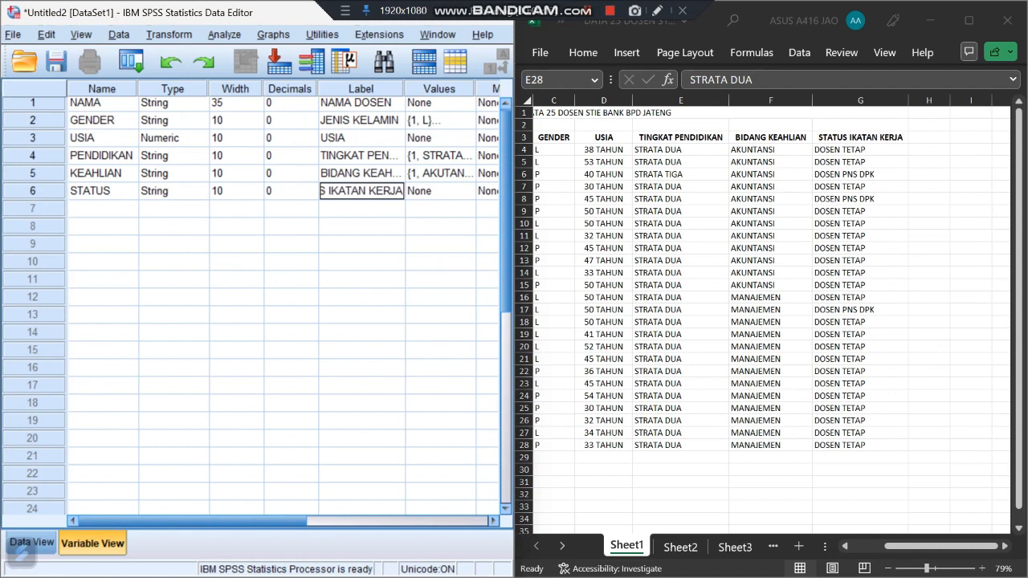
{"action": "key", "text": "Tab"}
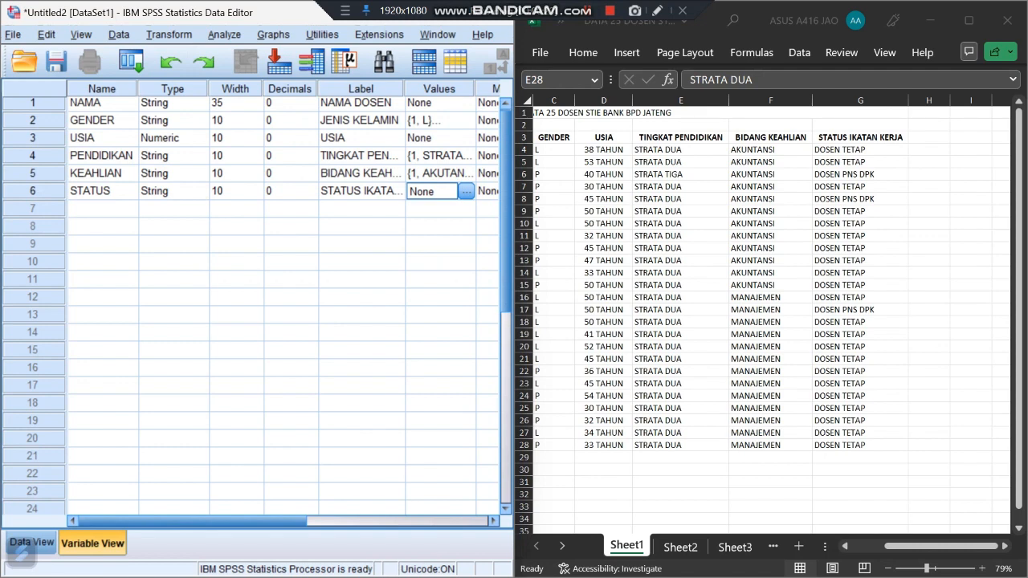
Add a value label to the STATUS variable that defines 1 as DOSEN TETAP
{"action": "left_click", "coordinate": [680, 445]}
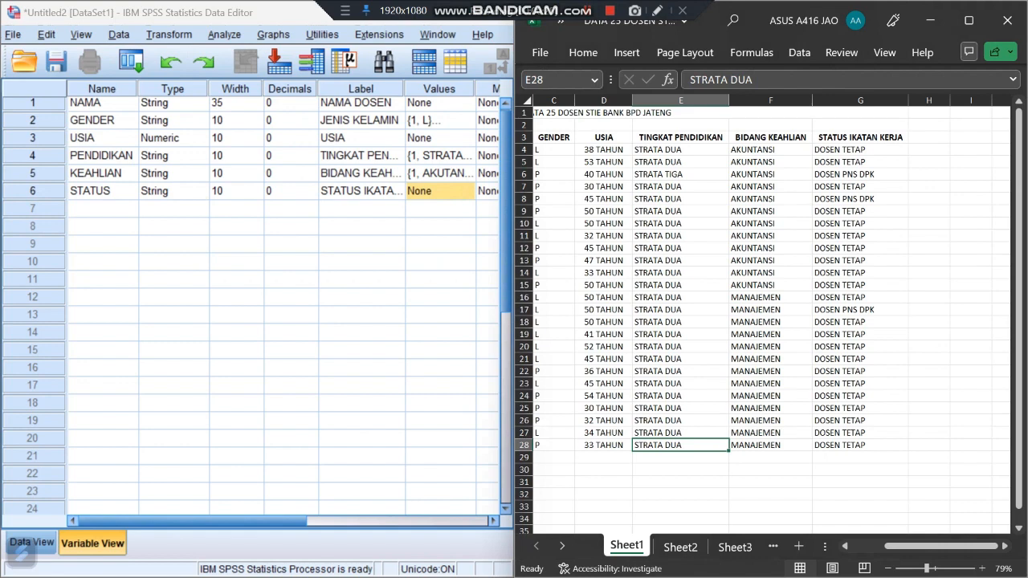
{"action": "left_click", "coordinate": [859, 163]}
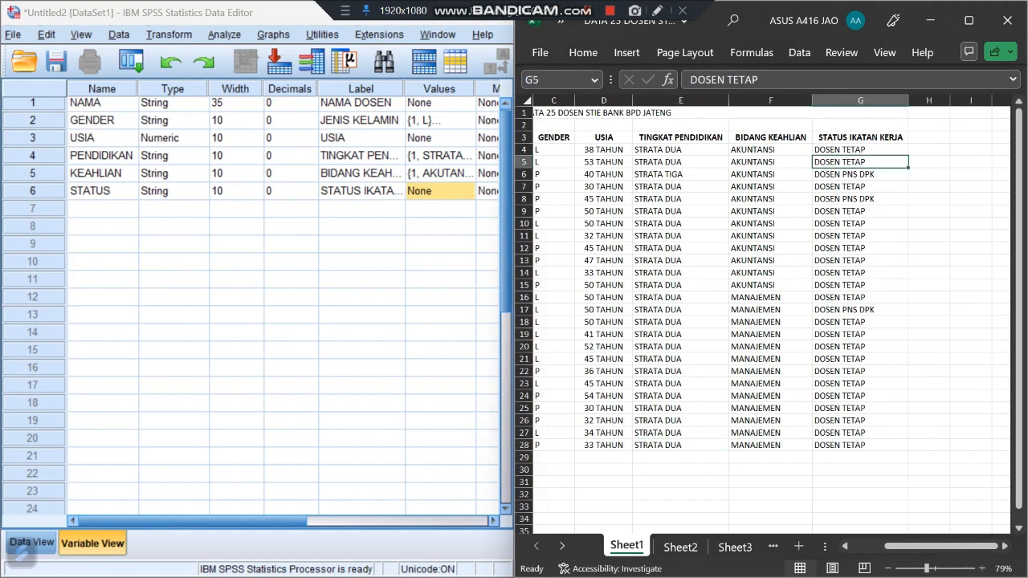
{"action": "left_click", "coordinate": [439, 191]}
{"action": "left_click", "coordinate": [466, 191]}
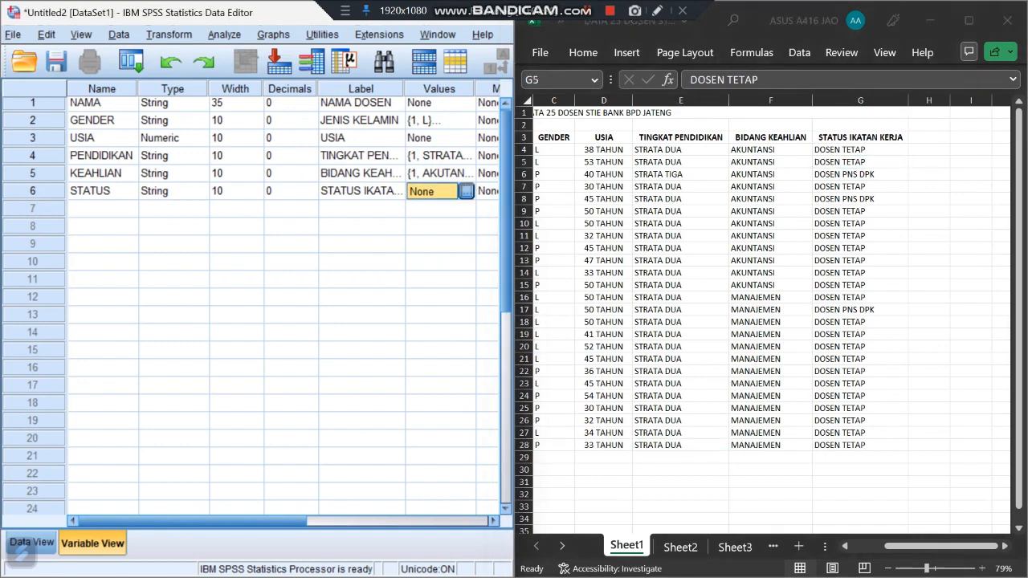
{"action": "type", "text": "1"}
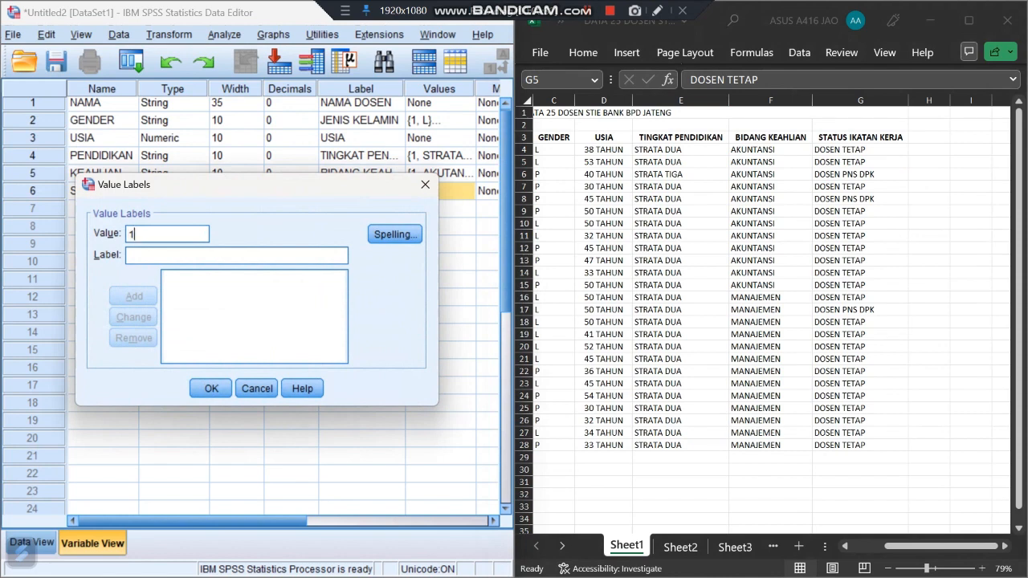
{"action": "key", "text": "Tab"}
{"action": "type", "text": "D"}
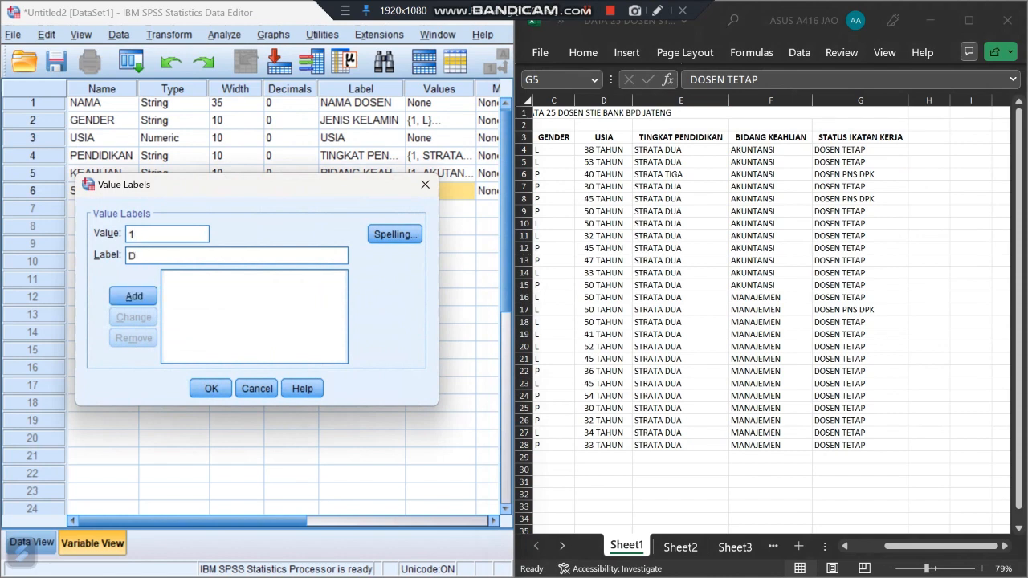
{"action": "type", "text": "OSEN TETAPA"}
{"action": "key", "text": "BackSpace"}
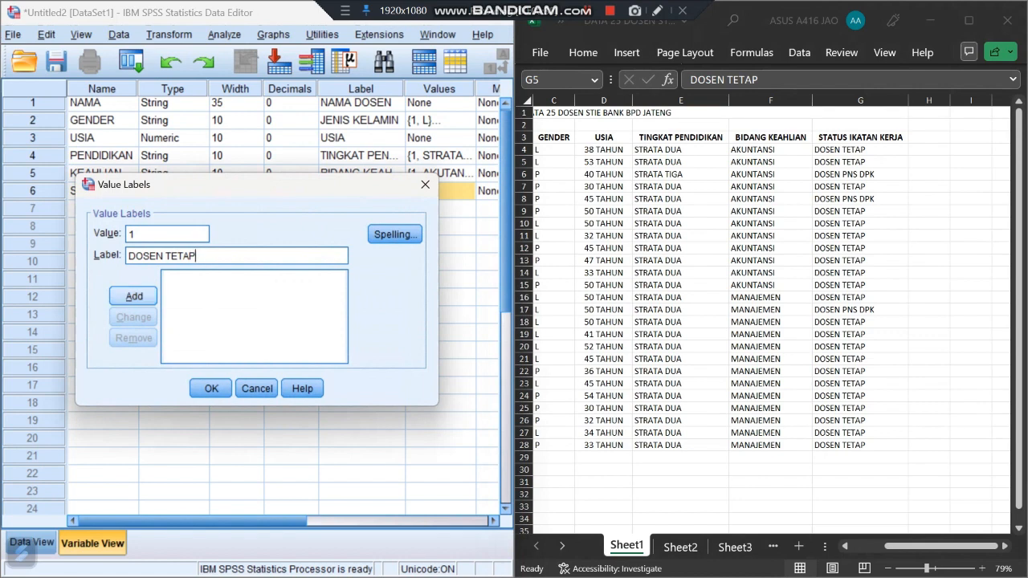
{"action": "key", "text": "alt+a"}
Add the value label 2 = DOSEN PNS DPK for the STATUS variable and apply the labels
{"action": "type", "text": "2"}
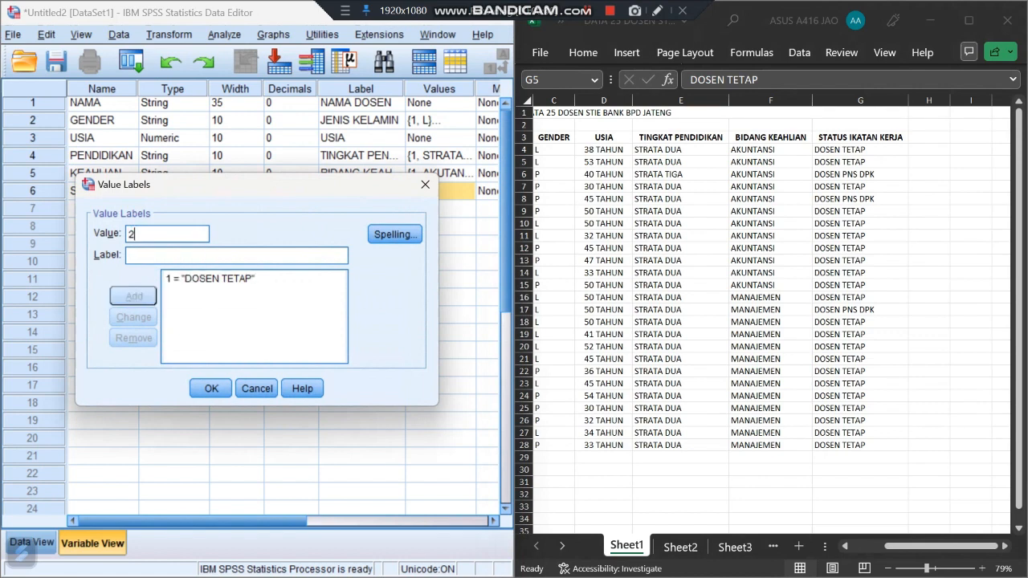
{"action": "key", "text": "Tab"}
{"action": "type", "text": "DOSEN P"}
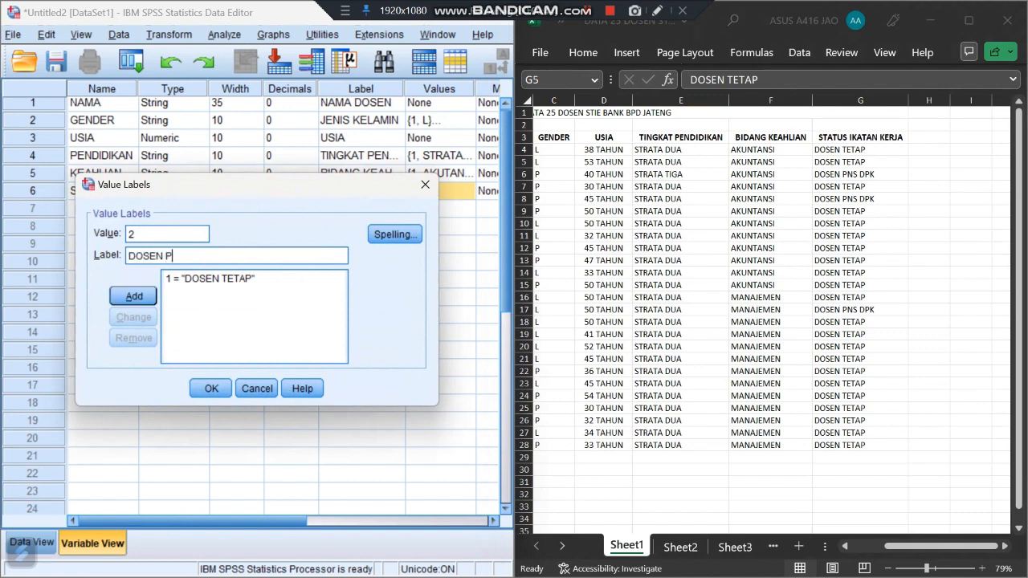
{"action": "type", "text": "NS DPK"}
{"action": "key", "text": "Return"}
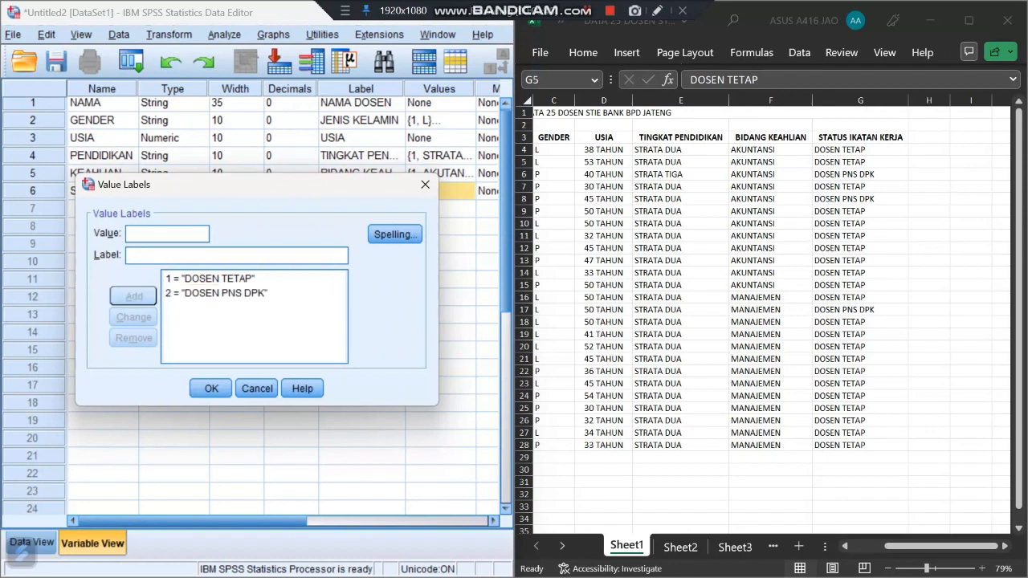
{"action": "left_click", "coordinate": [211, 388]}
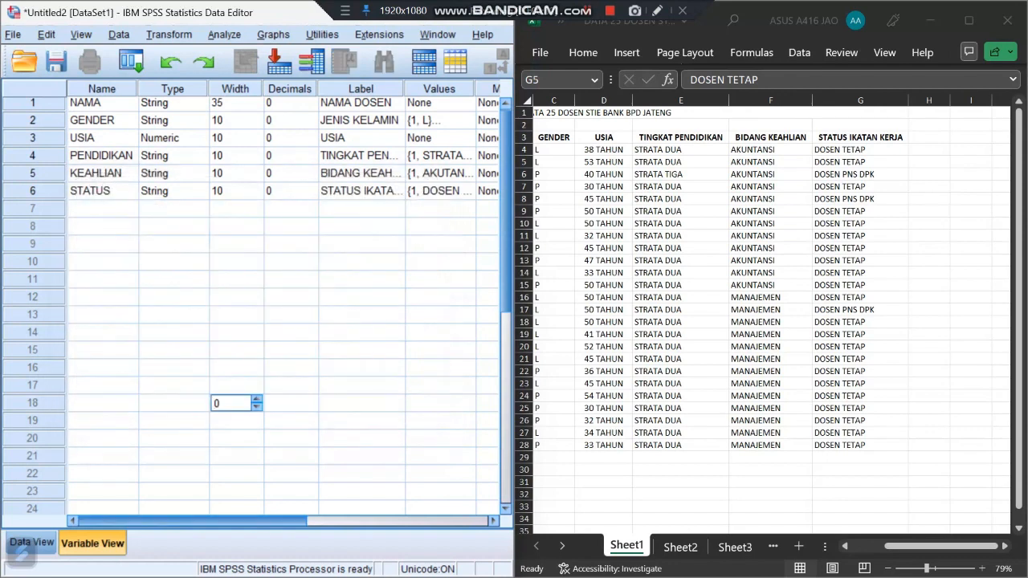
{"action": "left_click_drag", "start_coordinate": [212, 521], "coordinate": [252, 521]}
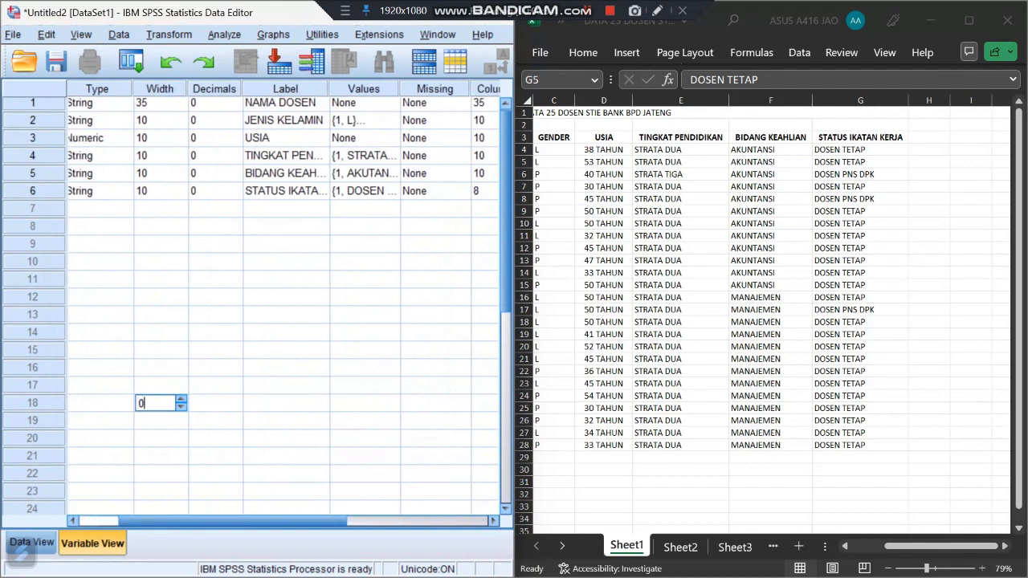
{"action": "key", "text": "BackSpace"}
{"action": "key", "text": "Return"}
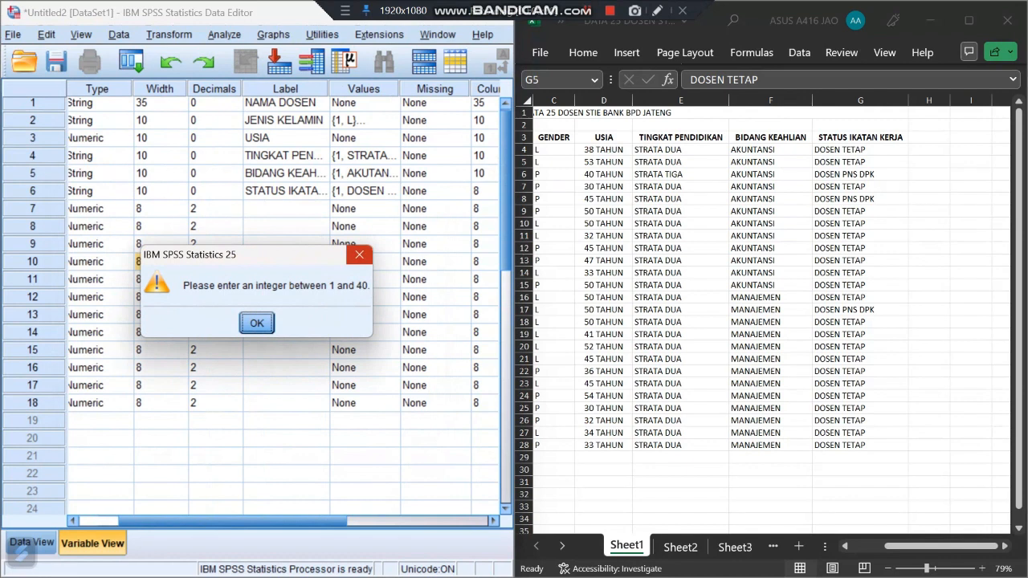
{"action": "left_click", "coordinate": [358, 254]}
{"action": "left_click", "coordinate": [159, 208]}
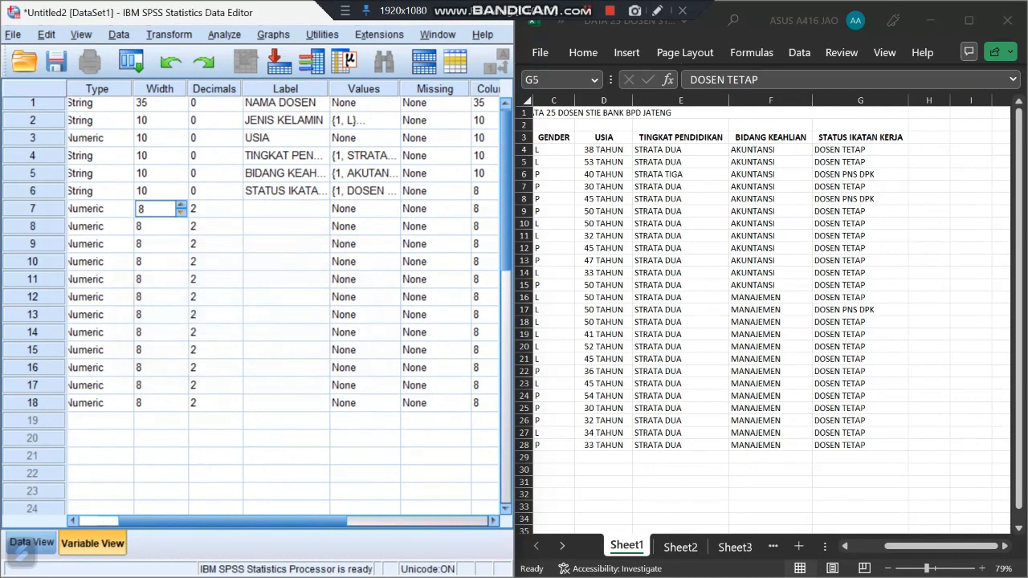
{"action": "key", "text": "BackSpace"}
{"action": "type", "text": "10"}
{"action": "key", "text": "Return"}
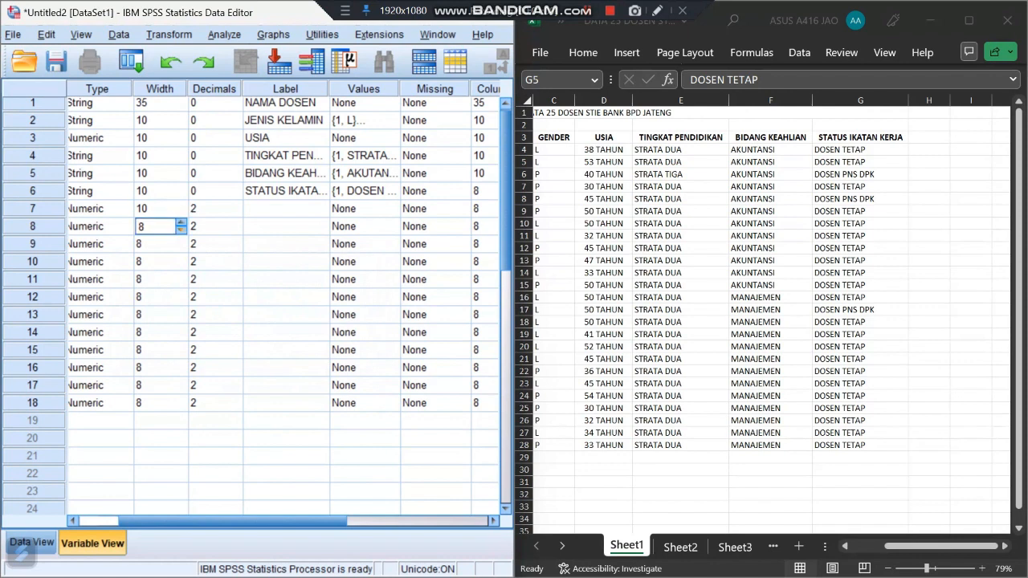
{"action": "type", "text": "10"}
{"action": "key", "text": "Return"}
{"action": "type", "text": "7"}
{"action": "left_click", "coordinate": [181, 240]}
{"action": "left_click", "coordinate": [181, 240]}
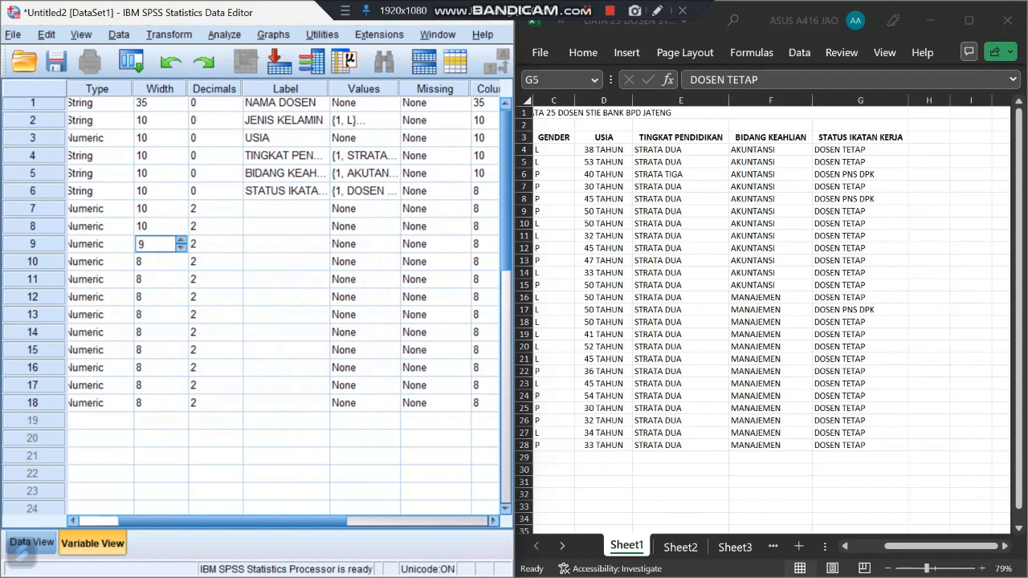
{"action": "left_click", "coordinate": [180, 240]}
{"action": "key", "text": "Return"}
{"action": "type", "text": "9"}
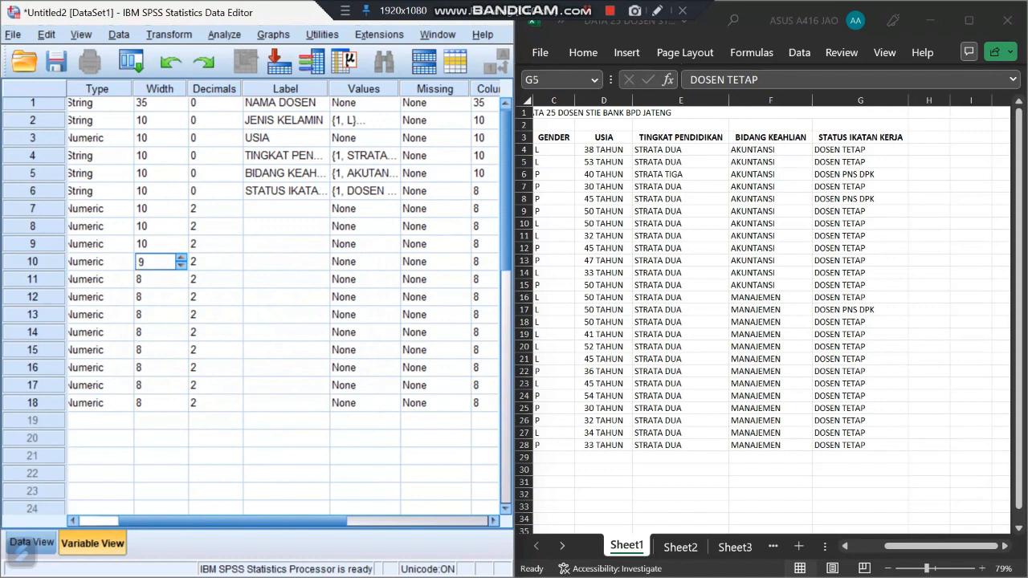
{"action": "left_click", "coordinate": [181, 258]}
{"action": "left_click", "coordinate": [180, 257]}
{"action": "left_click", "coordinate": [181, 257]}
{"action": "left_click", "coordinate": [181, 266]}
{"action": "left_click", "coordinate": [98, 208]}
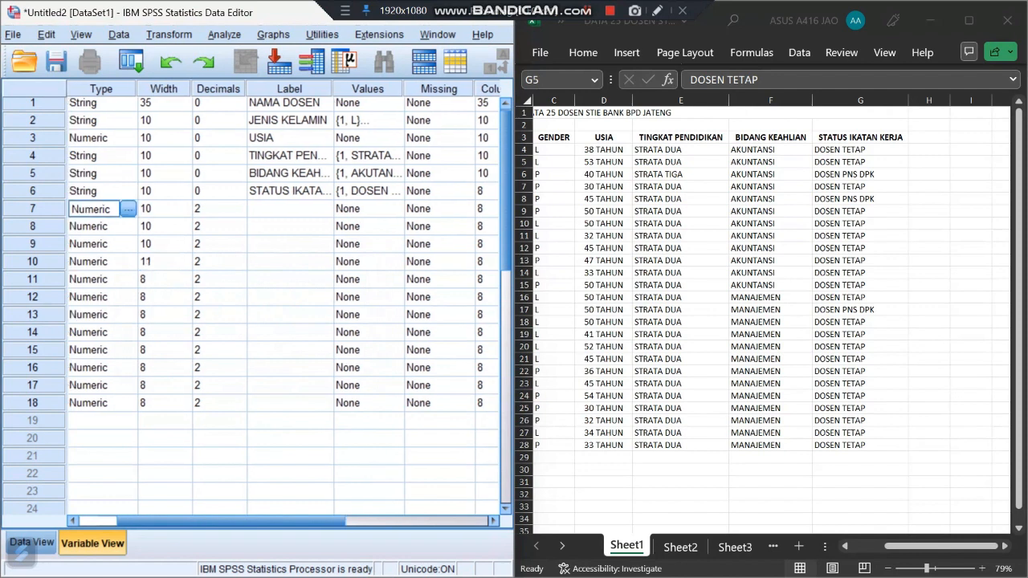
{"action": "left_click_drag", "start_coordinate": [233, 521], "coordinate": [376, 521]}
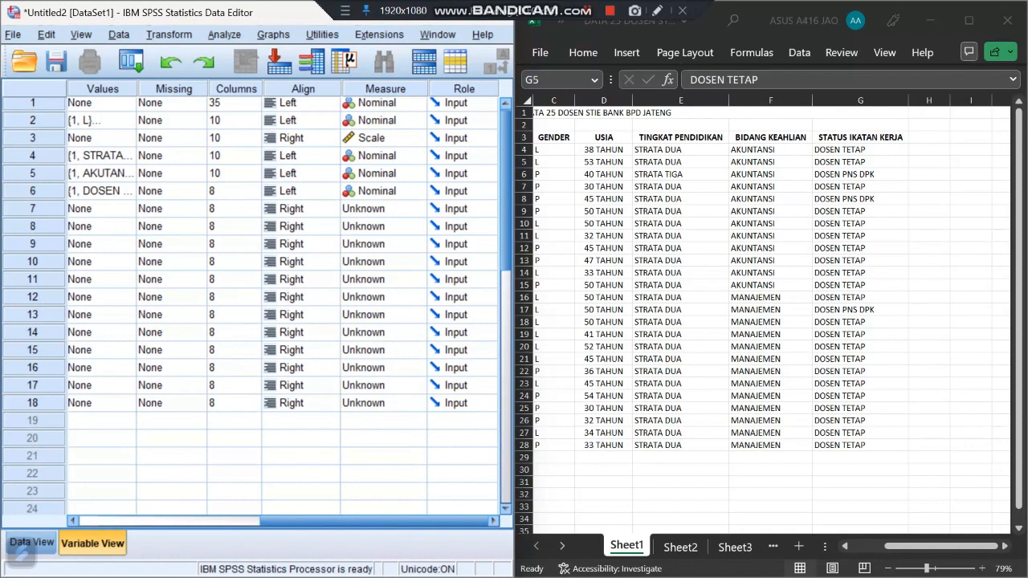
{"action": "left_click_drag", "start_coordinate": [92, 209], "coordinate": [92, 403]}
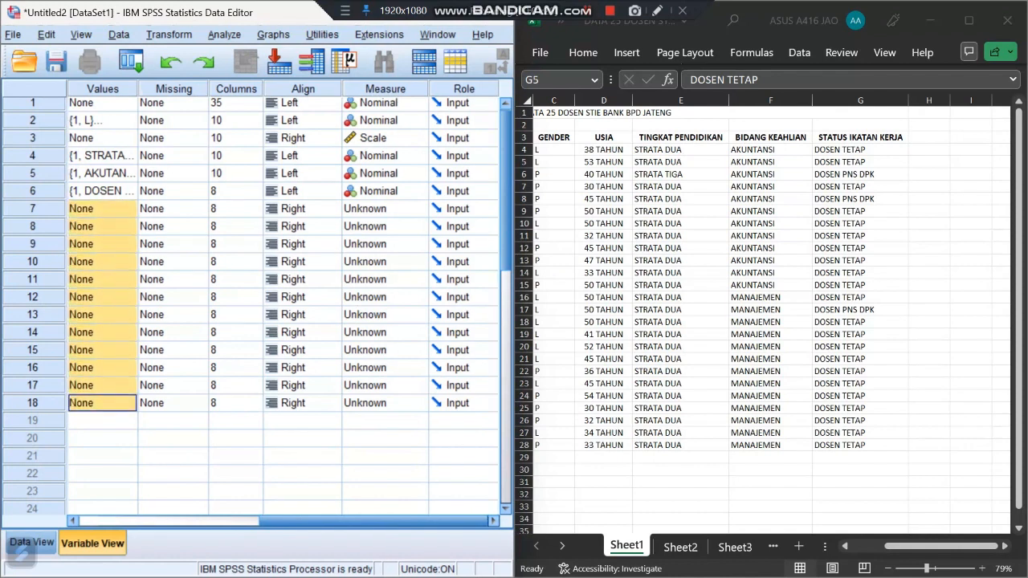
{"action": "key", "text": "Delete"}
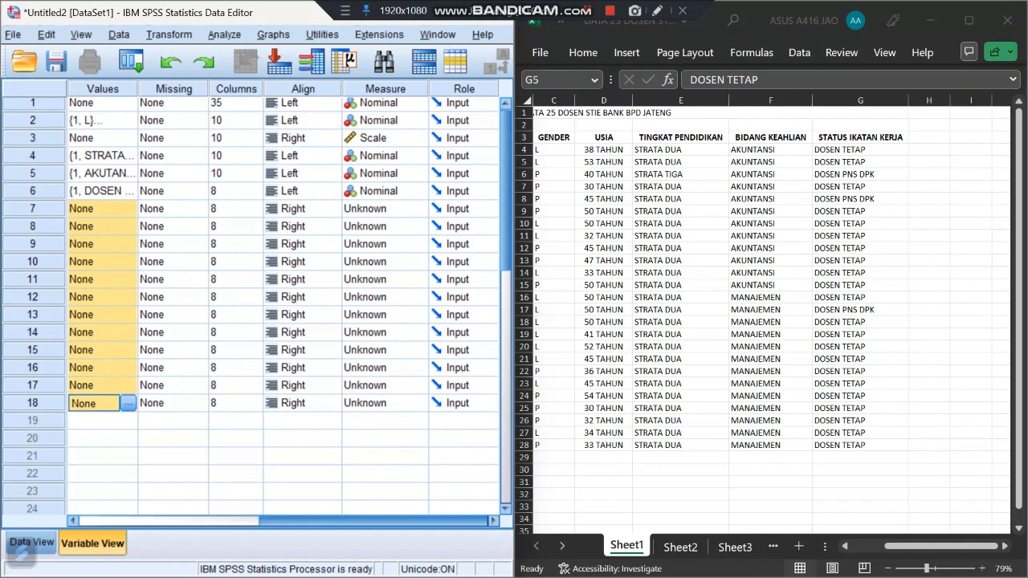
{"action": "left_click_drag", "start_coordinate": [346, 521], "coordinate": [165, 521]}
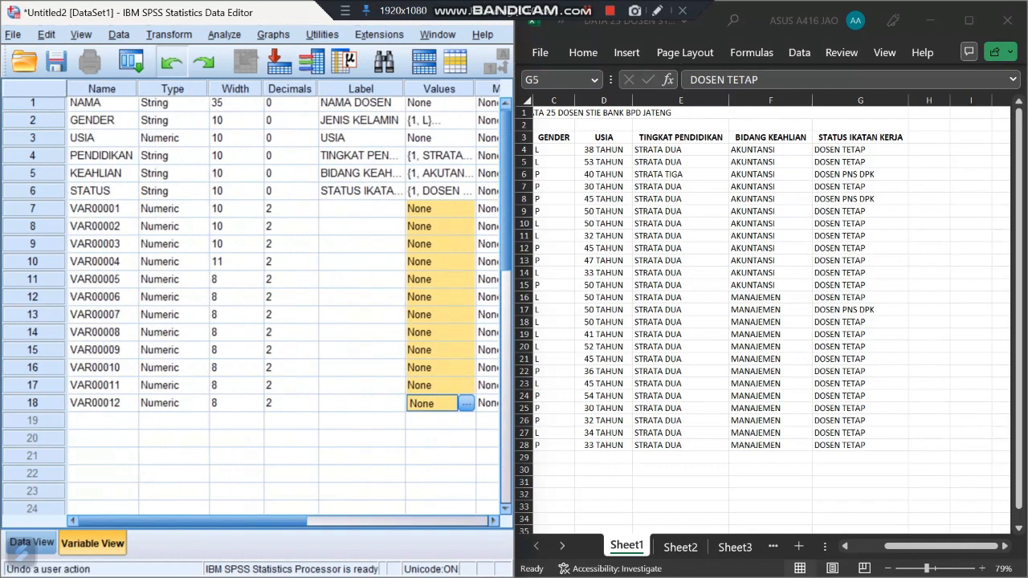
Undo the edits that added empty variables below STATUS, and redo the STATUS value labels
{"action": "left_click", "coordinate": [170, 61]}
{"action": "left_click", "coordinate": [170, 61]}
{"action": "left_click", "coordinate": [170, 62]}
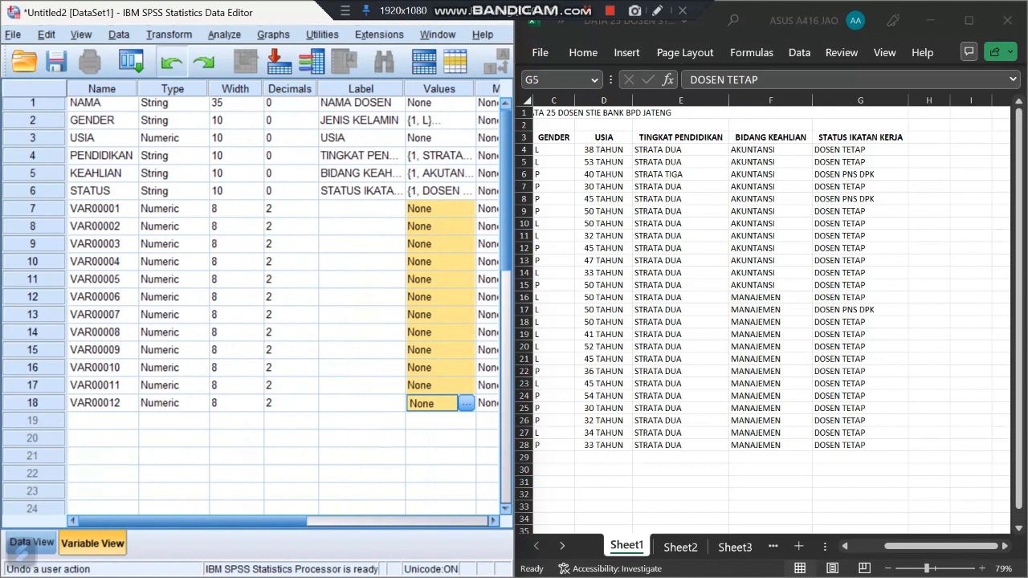
{"action": "left_click", "coordinate": [170, 62]}
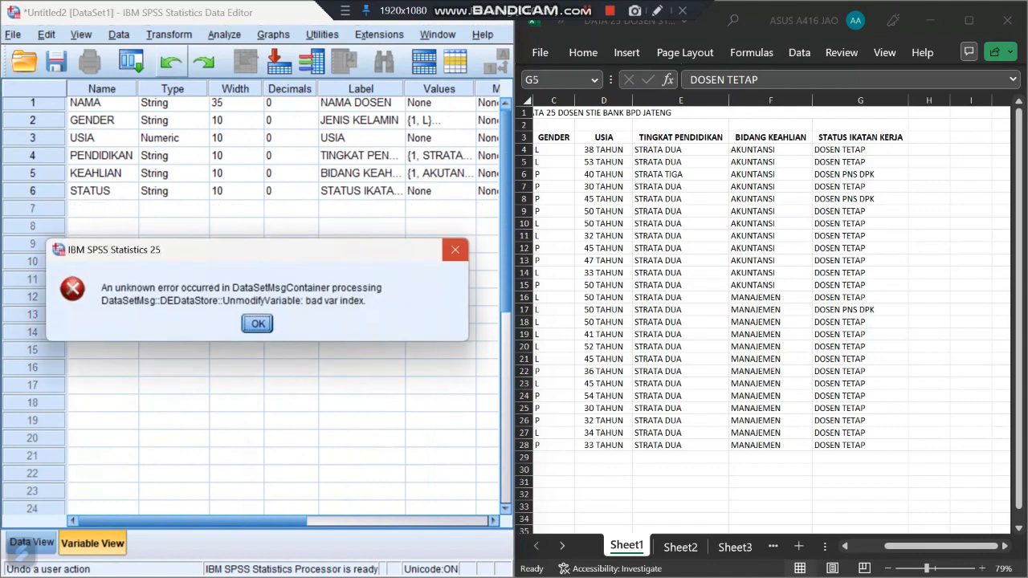
{"action": "left_click", "coordinate": [454, 250]}
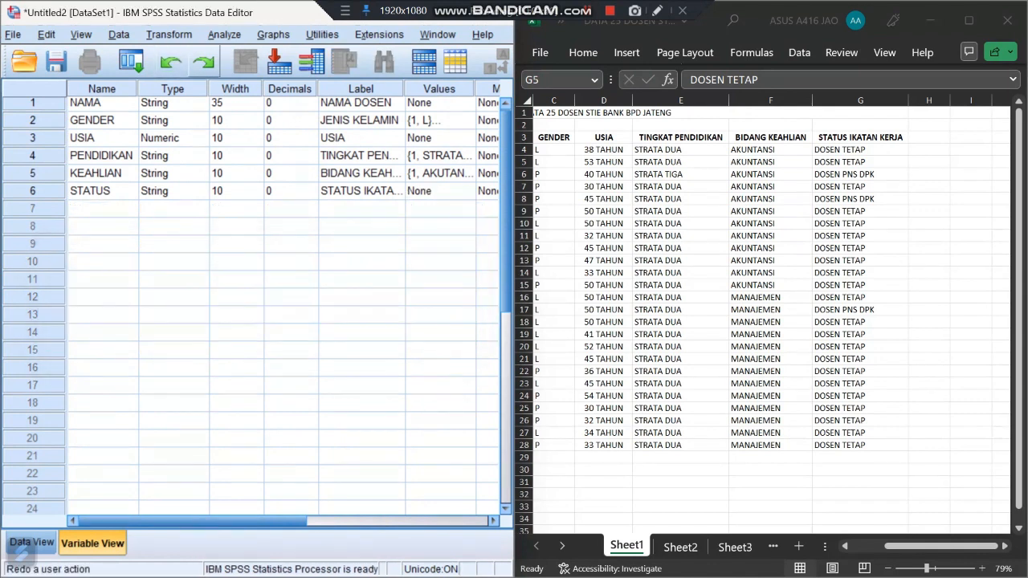
{"action": "left_click", "coordinate": [203, 62]}
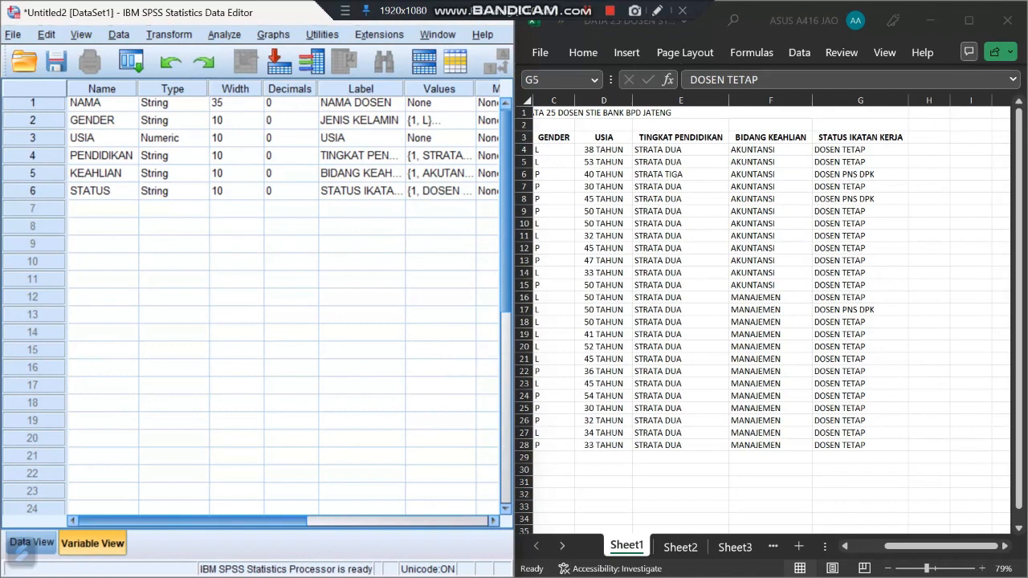
{"action": "mouse_move", "coordinate": [193, 521]}
{"action": "left_mouse_down"}
{"action": "mouse_move", "coordinate": [375, 521]}
{"action": "mouse_move", "coordinate": [193, 521]}
{"action": "left_mouse_up"}
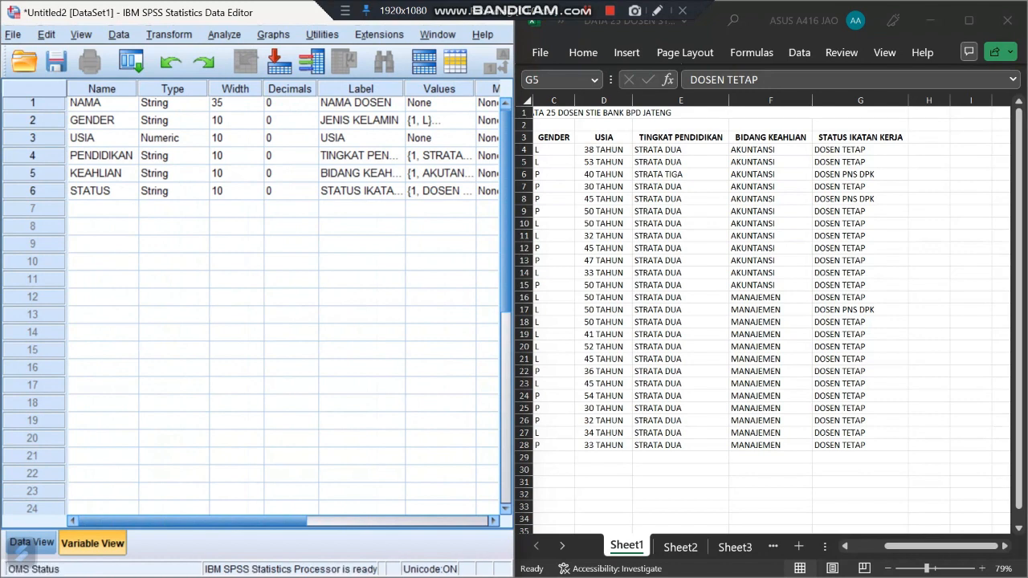
Open the SPSS data grid and copy the 25 lecturer records, B4:G28, from Sheet1 in Excel
{"action": "left_click", "coordinate": [24, 544]}
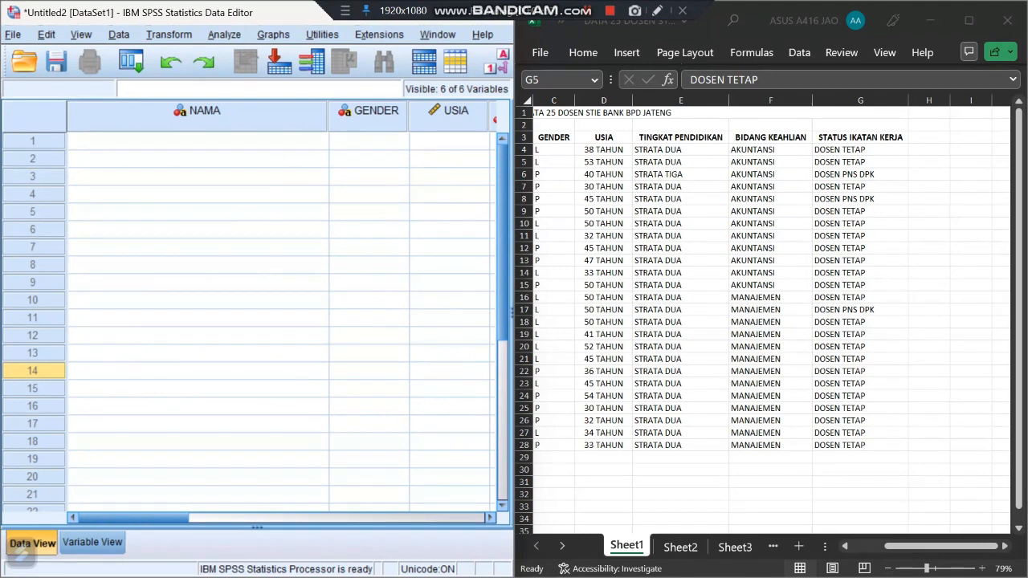
{"action": "left_click", "coordinate": [915, 546]}
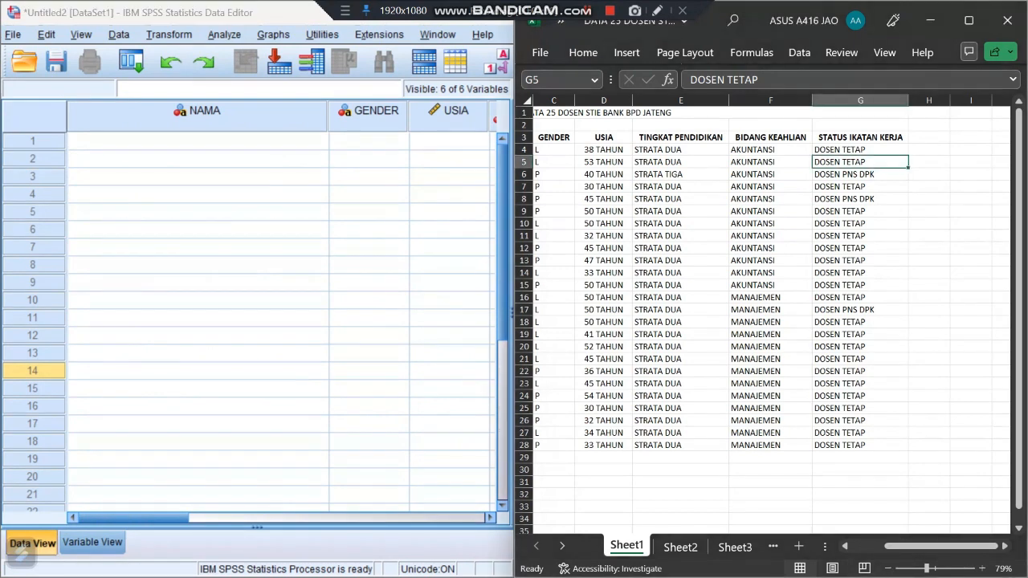
{"action": "left_click_drag", "start_coordinate": [936, 546], "coordinate": [901, 546]}
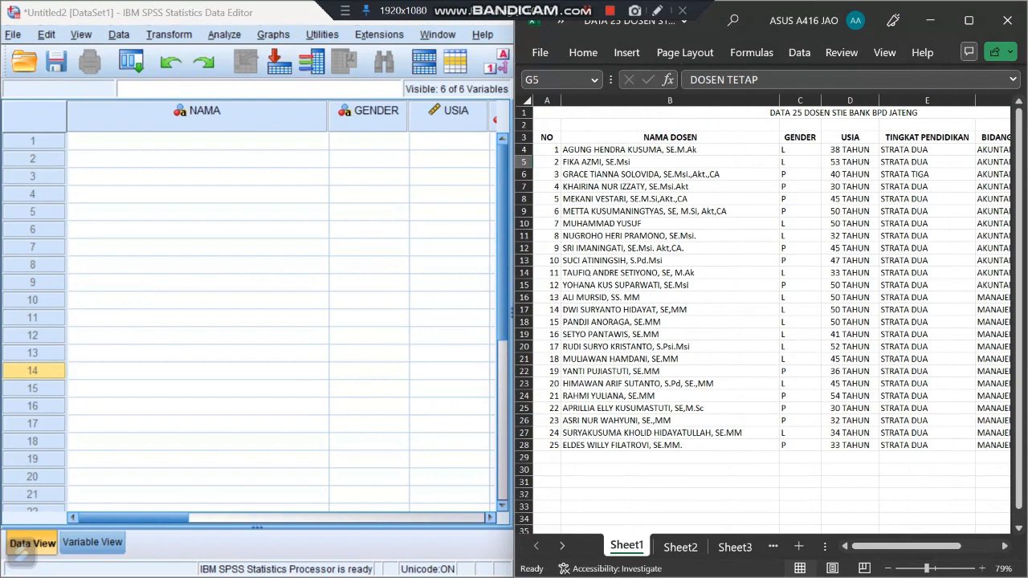
{"action": "left_click", "coordinate": [643, 150]}
{"action": "left_click_drag", "start_coordinate": [642, 150], "coordinate": [908, 446]}
{"action": "right_click", "coordinate": [900, 442]}
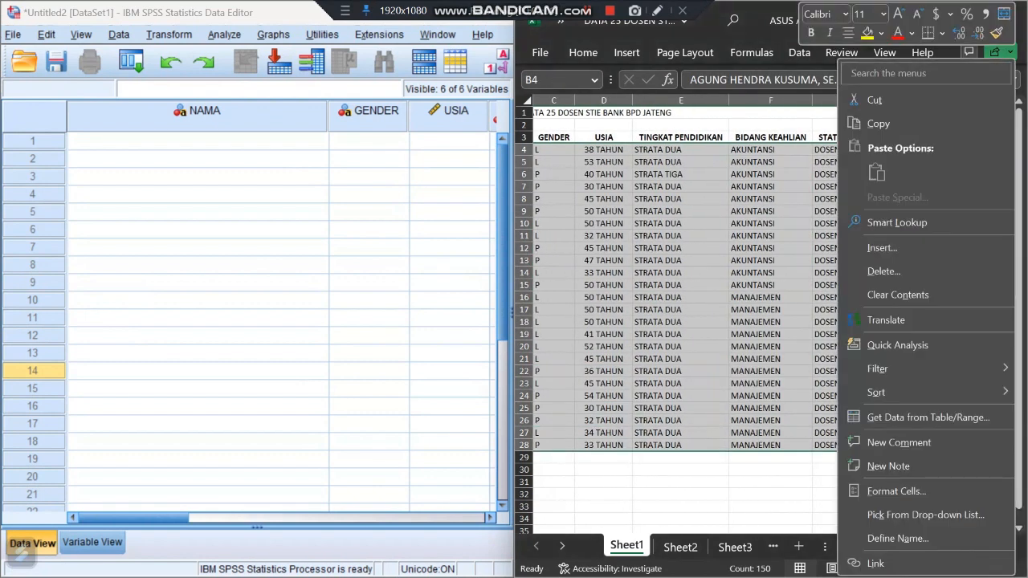
{"action": "left_click", "coordinate": [878, 122]}
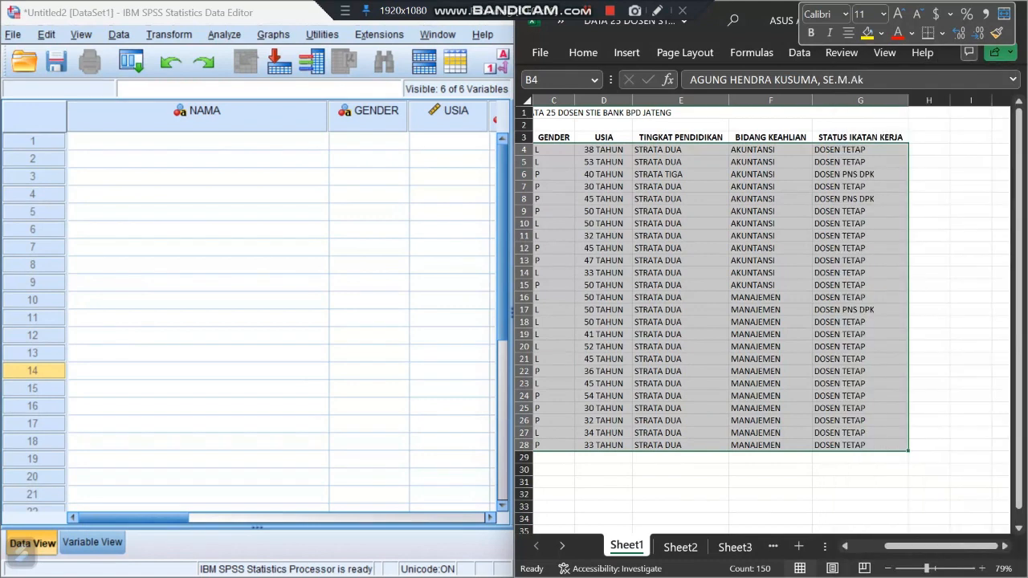
Paste the copied lecturer records into the SPSS data grid starting at the first NAMA cell, and check the remaining columns
{"action": "left_click", "coordinate": [197, 141]}
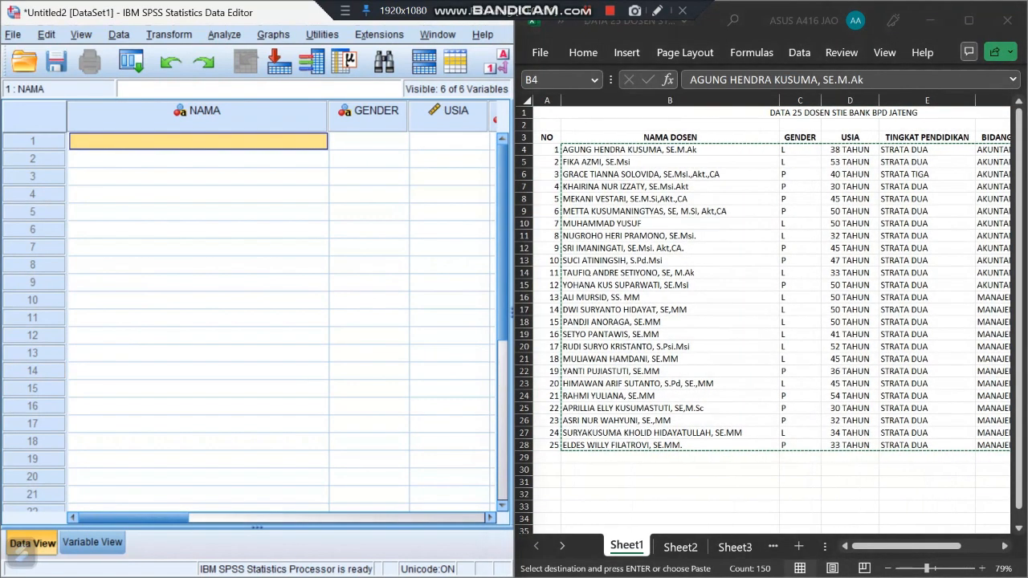
{"action": "right_click", "coordinate": [227, 142]}
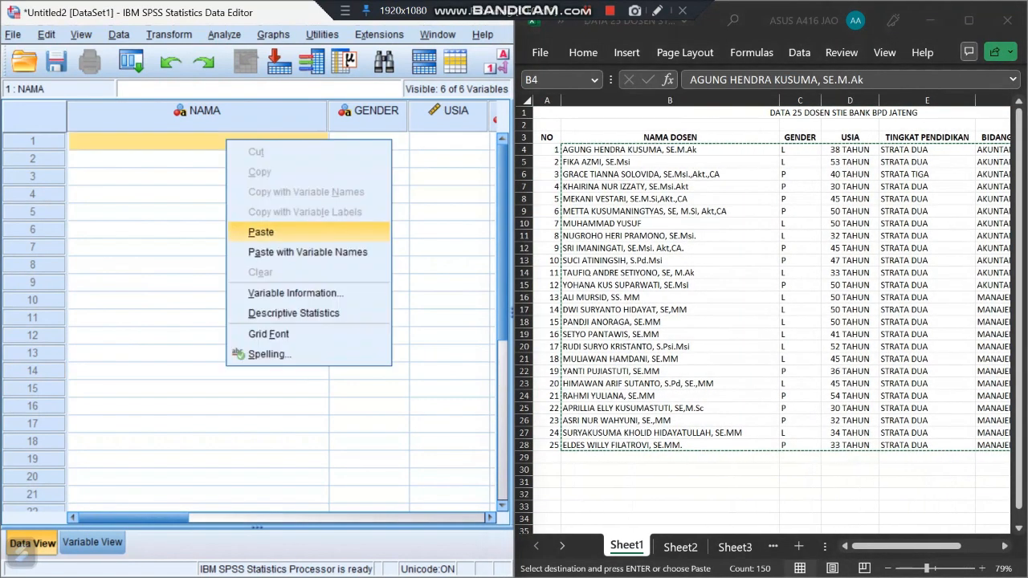
{"action": "left_click", "coordinate": [260, 232]}
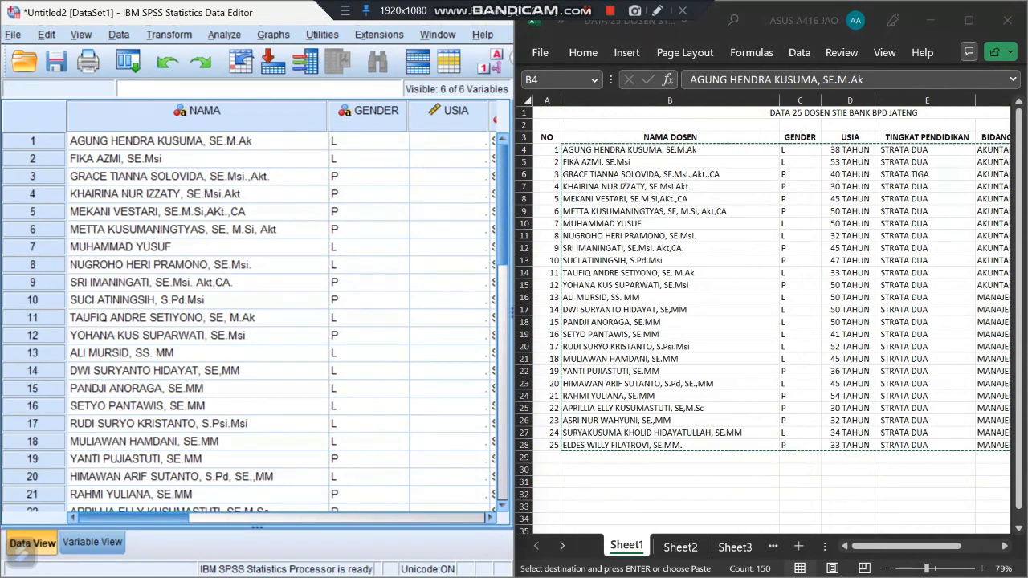
{"action": "left_click_drag", "start_coordinate": [137, 518], "coordinate": [233, 518]}
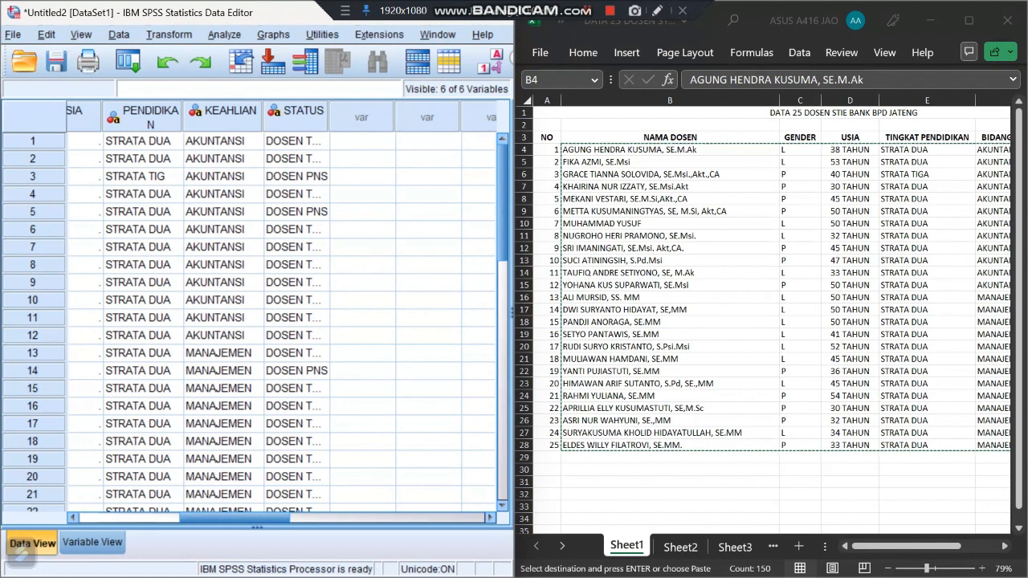
Widen the STATUS column in the data grid to fit its full text, and check the GENDER, USIA, PENDIDIKAN and KEAHLIAN columns
{"action": "left_click_drag", "start_coordinate": [329, 116], "coordinate": [444, 116]}
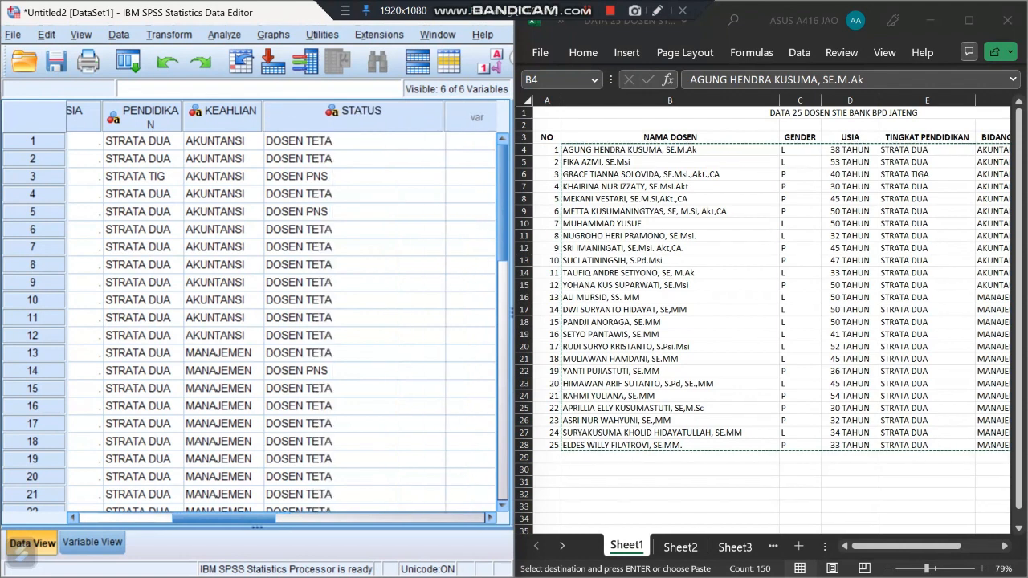
{"action": "left_click_drag", "start_coordinate": [224, 508], "coordinate": [181, 518]}
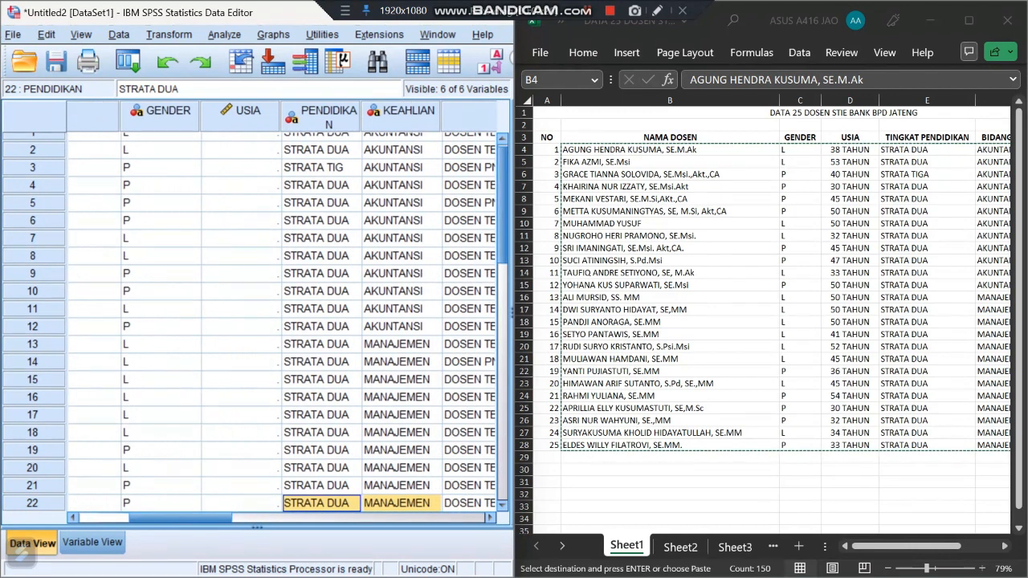
{"action": "left_click_drag", "start_coordinate": [502, 205], "coordinate": [502, 202]}
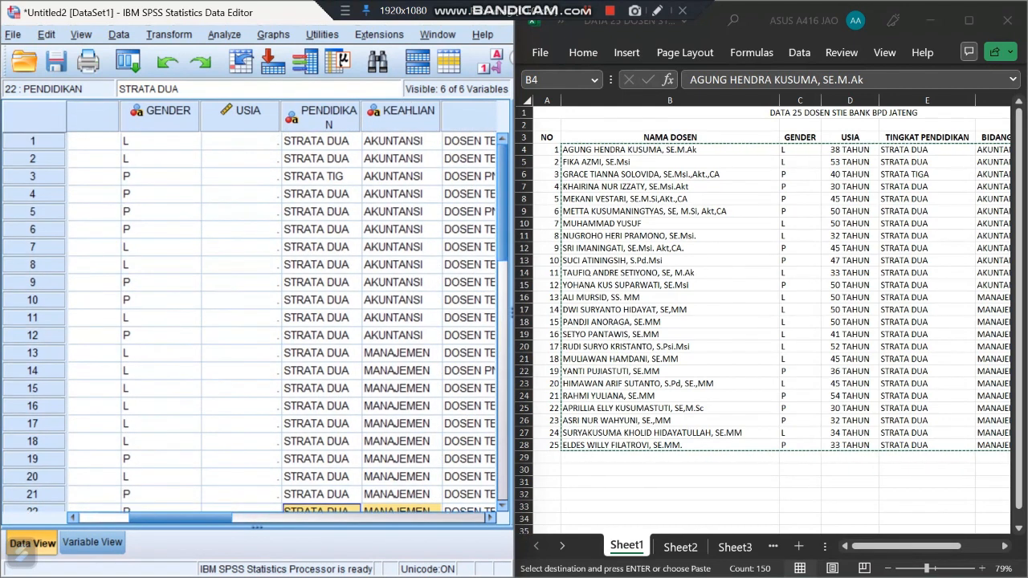
Enter the USIA values 38, 53, 40 and 30 for rows 1 to 4 of the SPSS data grid
{"action": "left_click", "coordinate": [240, 141]}
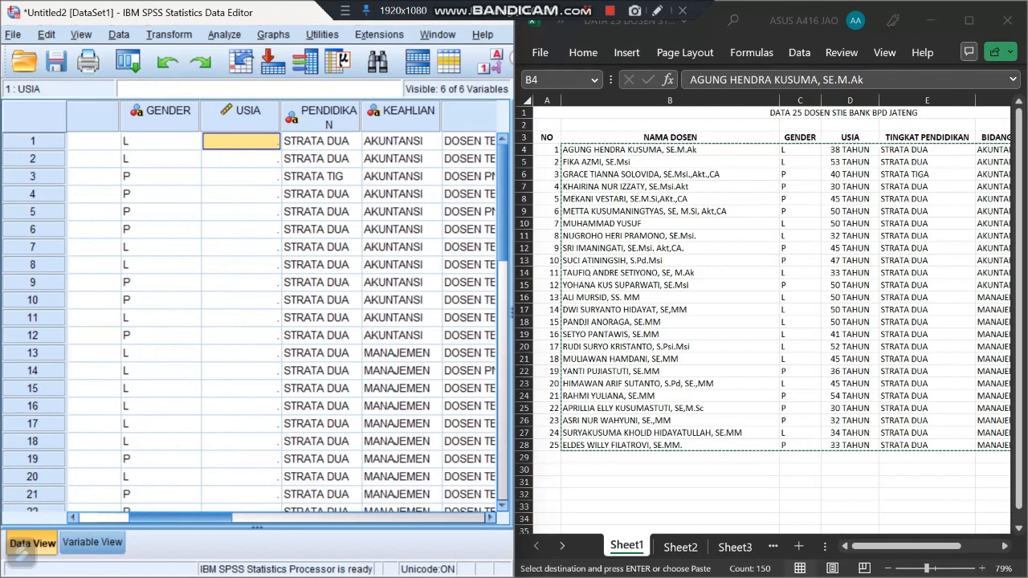
{"action": "left_click_drag", "start_coordinate": [181, 518], "coordinate": [143, 518]}
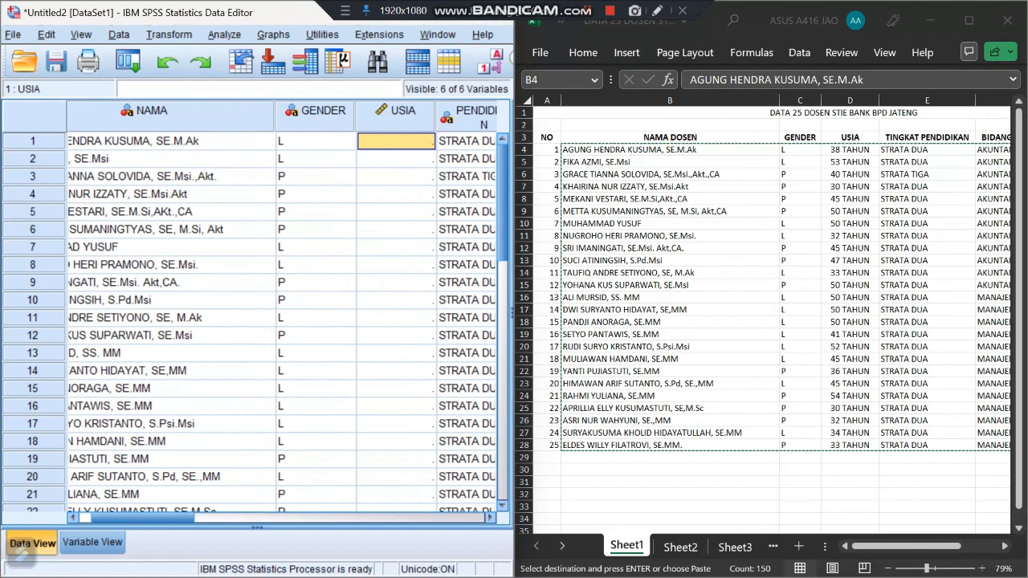
{"action": "left_click_drag", "start_coordinate": [142, 518], "coordinate": [133, 518]}
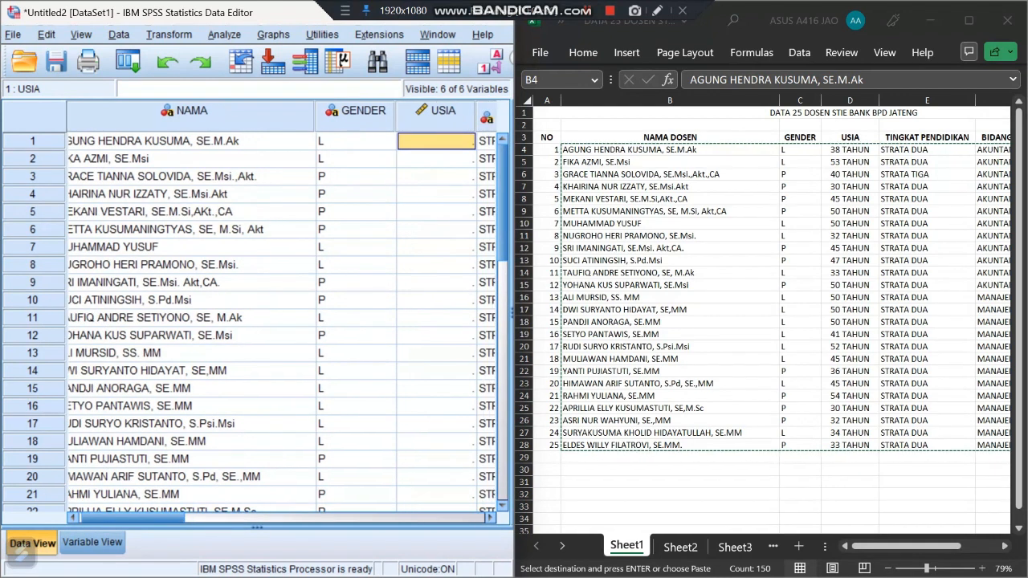
{"action": "type", "text": "38"}
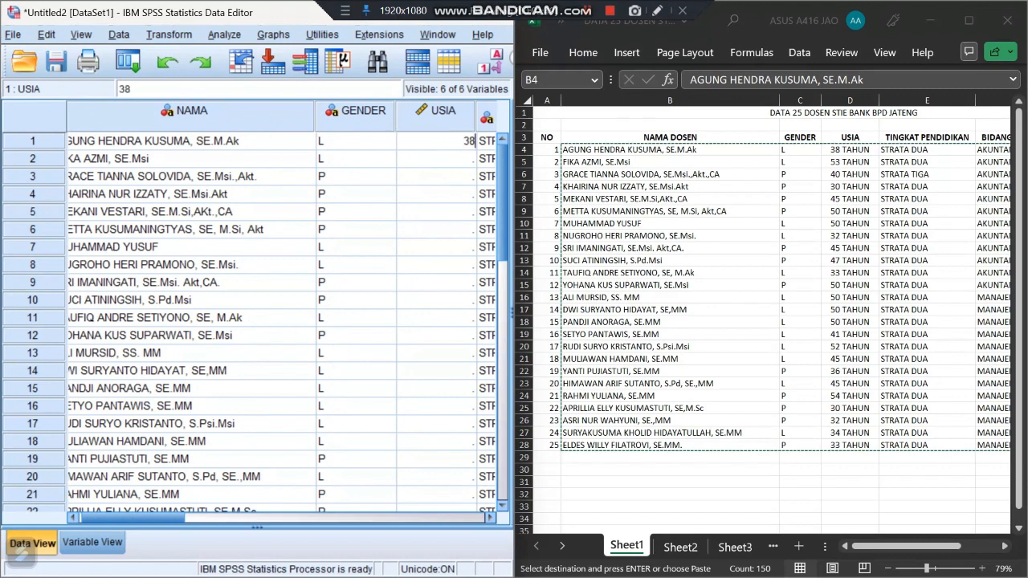
{"action": "key", "text": "Return"}
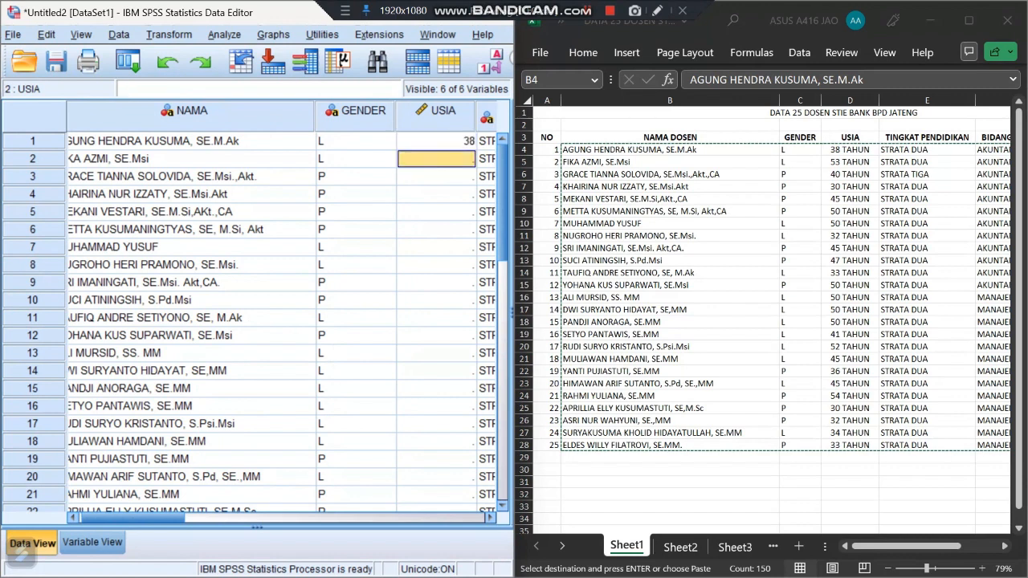
{"action": "type", "text": "53"}
{"action": "key", "text": "Return"}
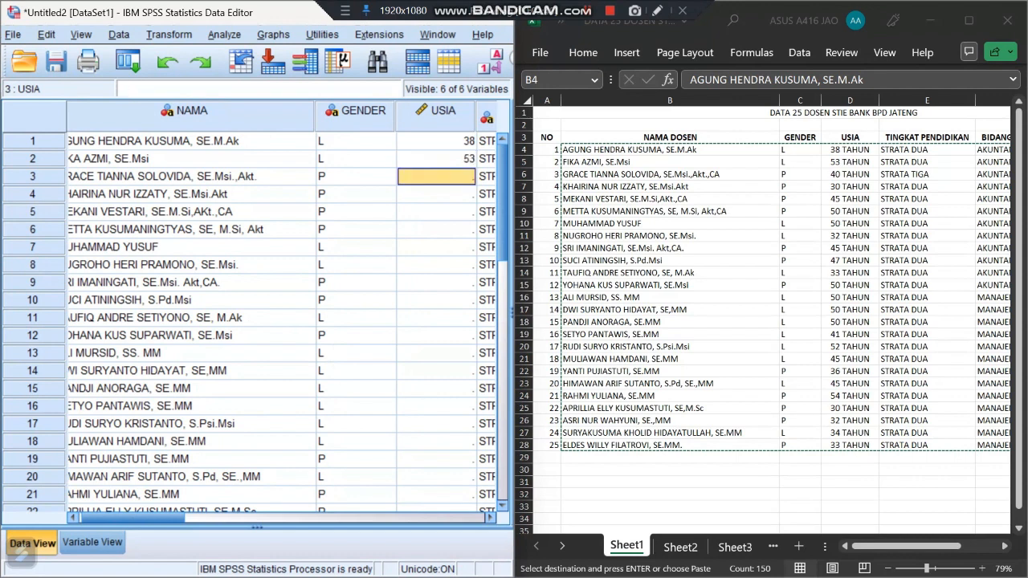
{"action": "type", "text": "40"}
{"action": "key", "text": "Return"}
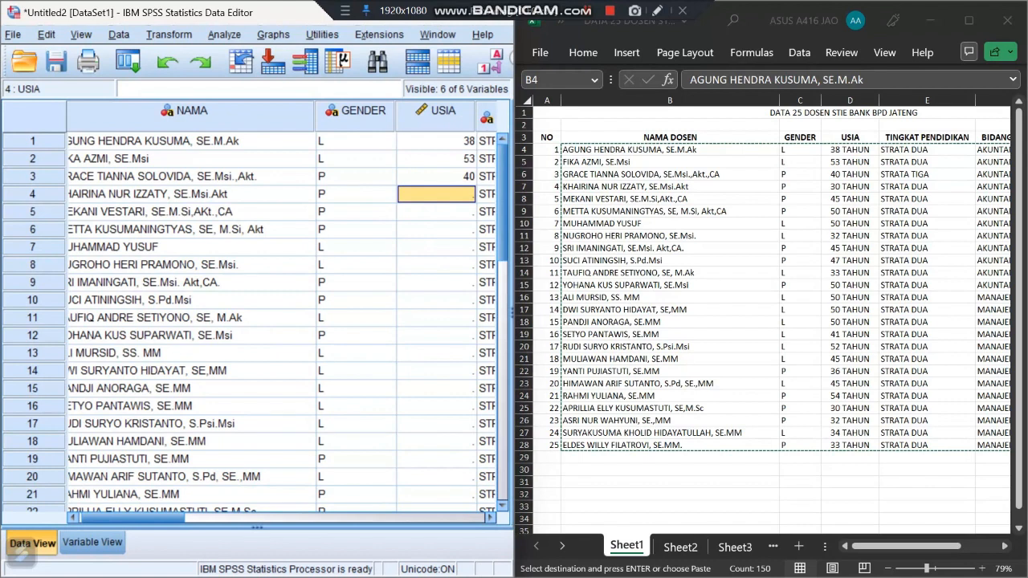
{"action": "type", "text": "30"}
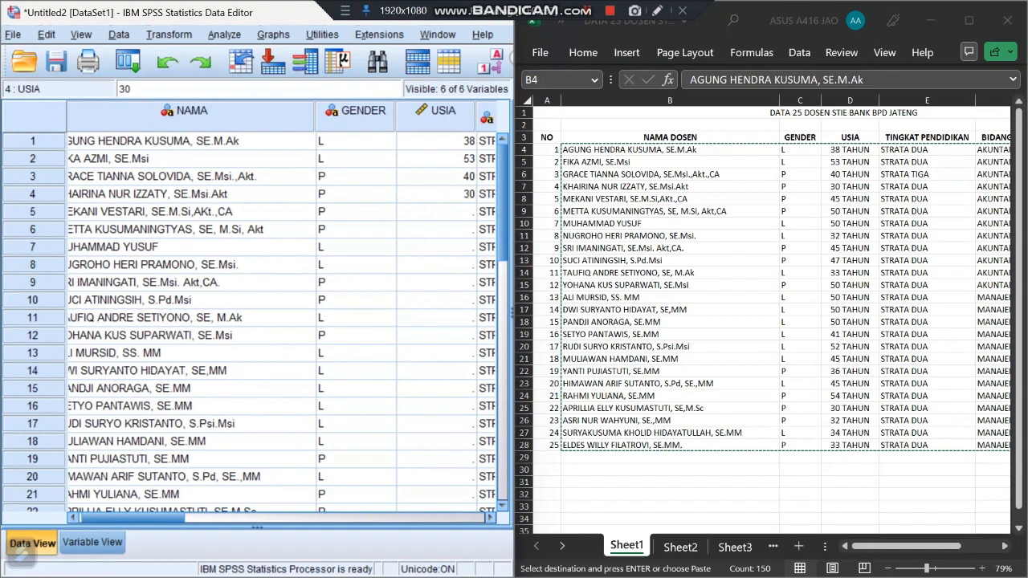
{"action": "key", "text": "Return"}
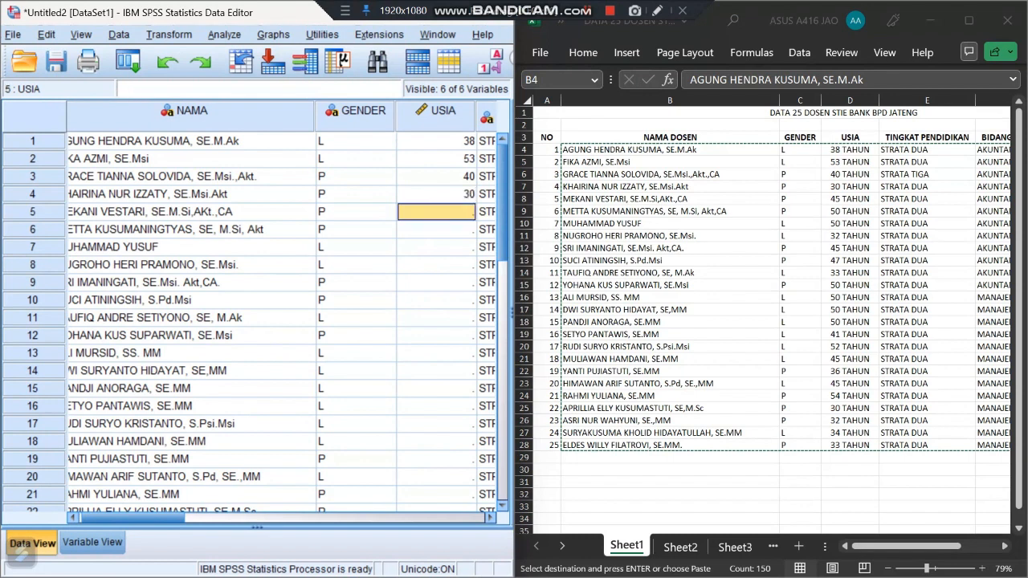
Enter the USIA values 45, 50 and 32 for rows 5 to 7
{"action": "type", "text": "45"}
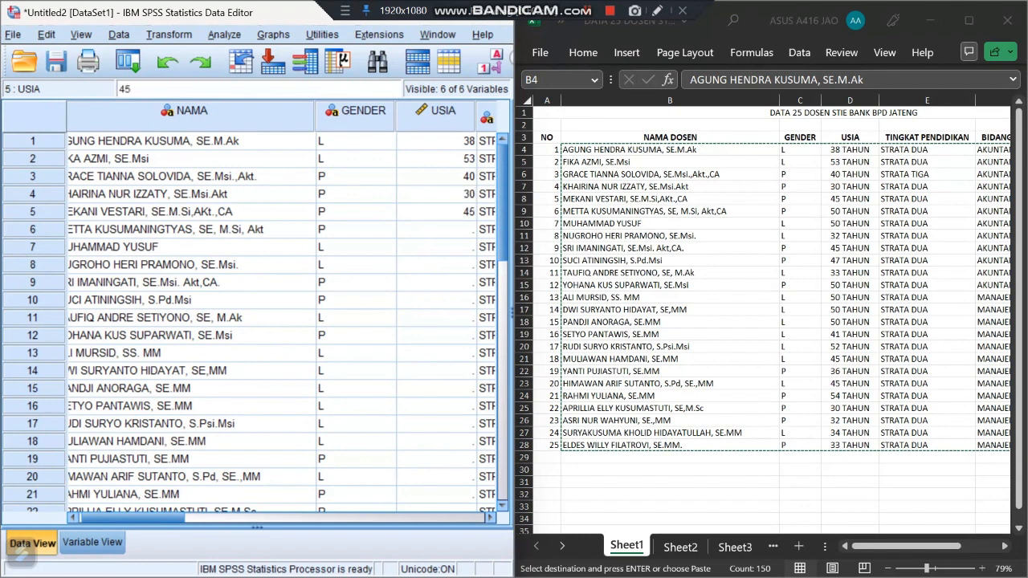
{"action": "key", "text": "Return"}
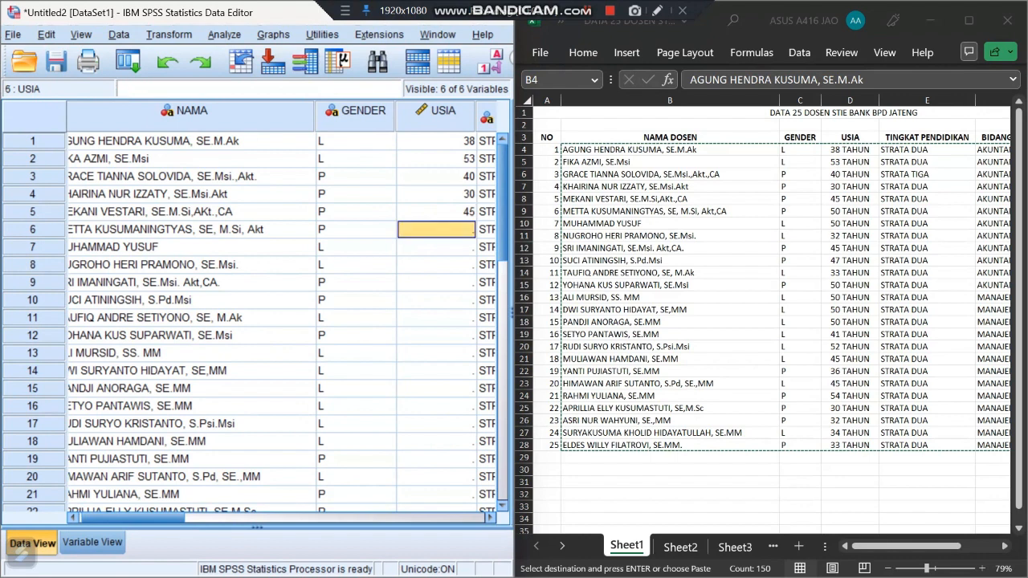
{"action": "type", "text": "50"}
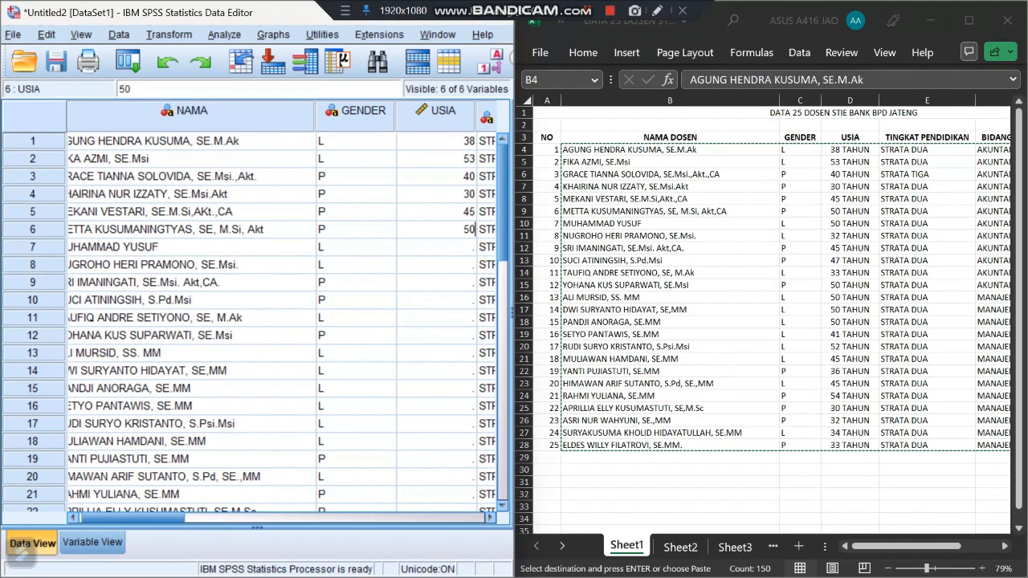
{"action": "key", "text": "Return"}
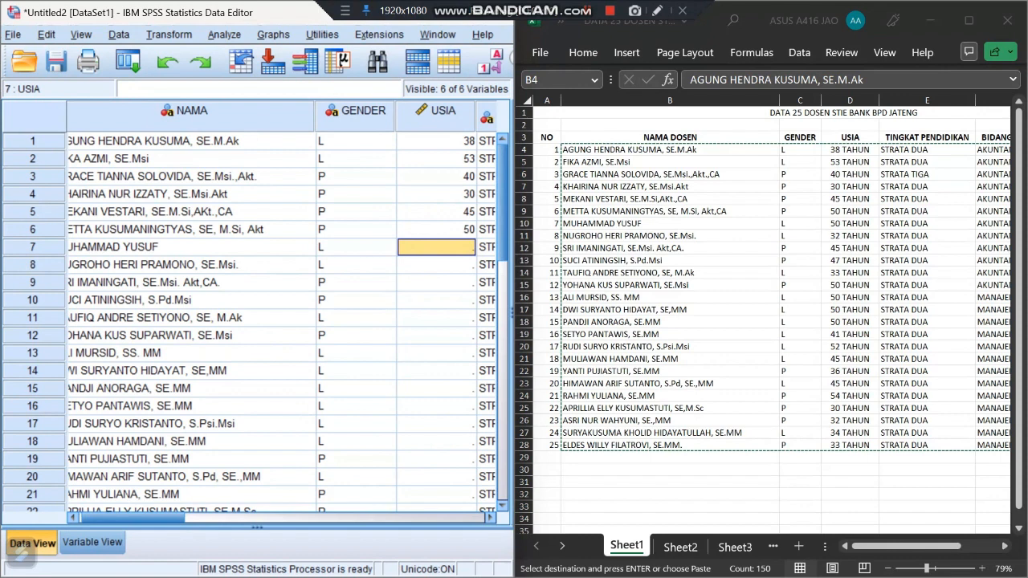
{"action": "type", "text": "32"}
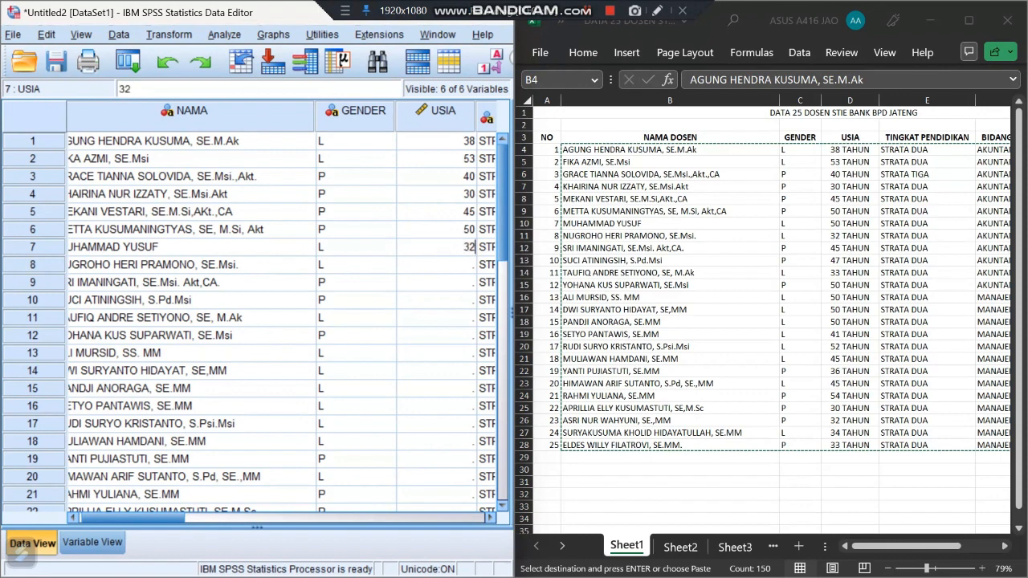
{"action": "key", "text": "Return"}
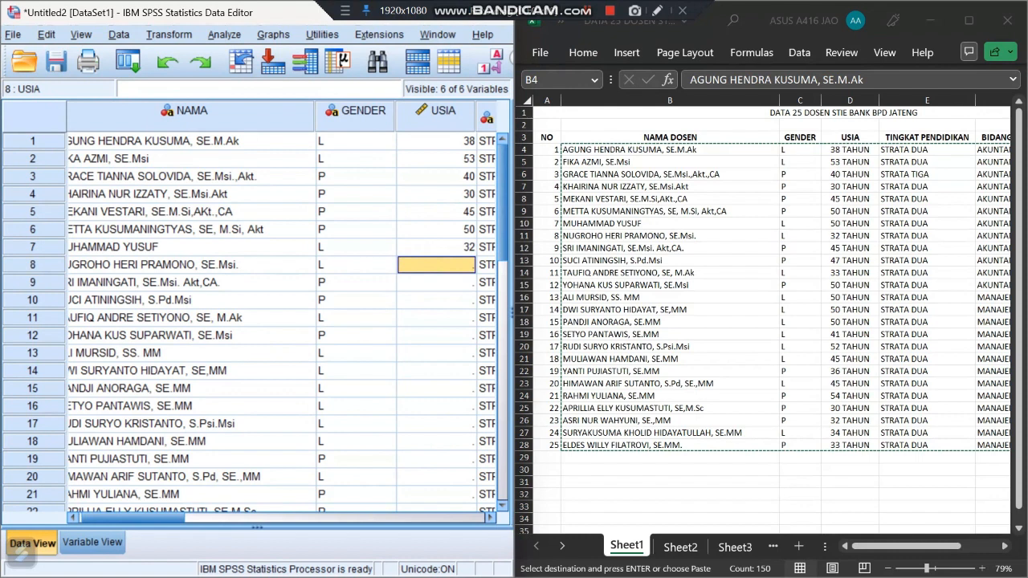
Correct the USIA value in row 7 to 50 and enter 32 in row 8
{"action": "key", "text": "Up"}
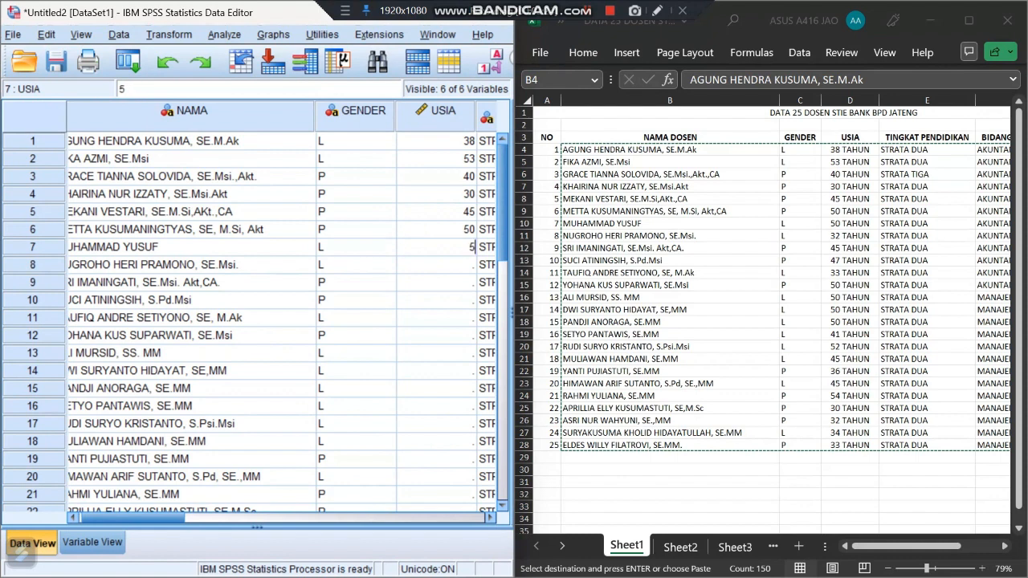
{"action": "type", "text": "50"}
{"action": "key", "text": "Return"}
{"action": "type", "text": "32"}
{"action": "key", "text": "Return"}
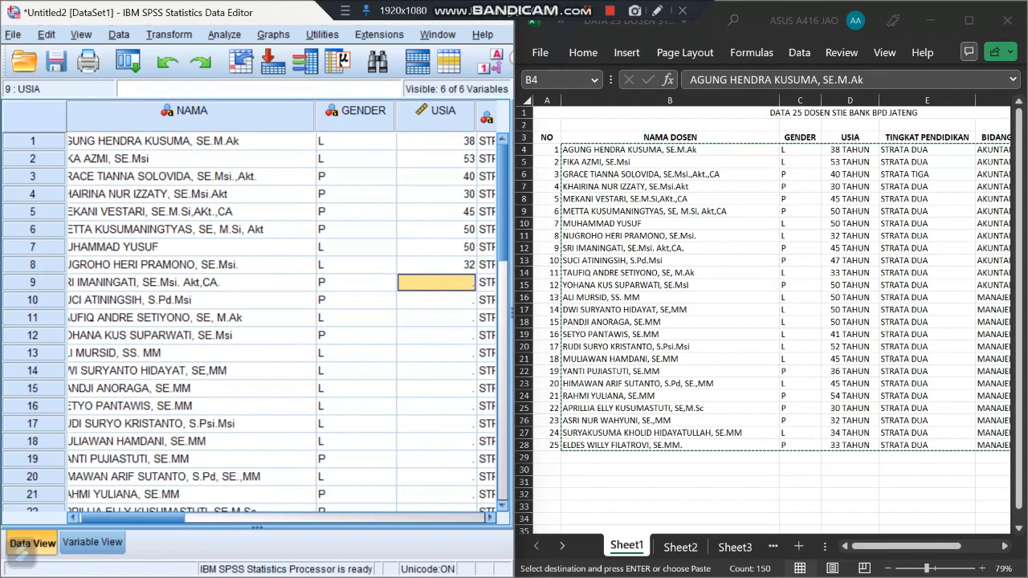
Enter the USIA values 45, 47 and 33 for rows 9 to 11
{"action": "type", "text": "45"}
{"action": "key", "text": "Return"}
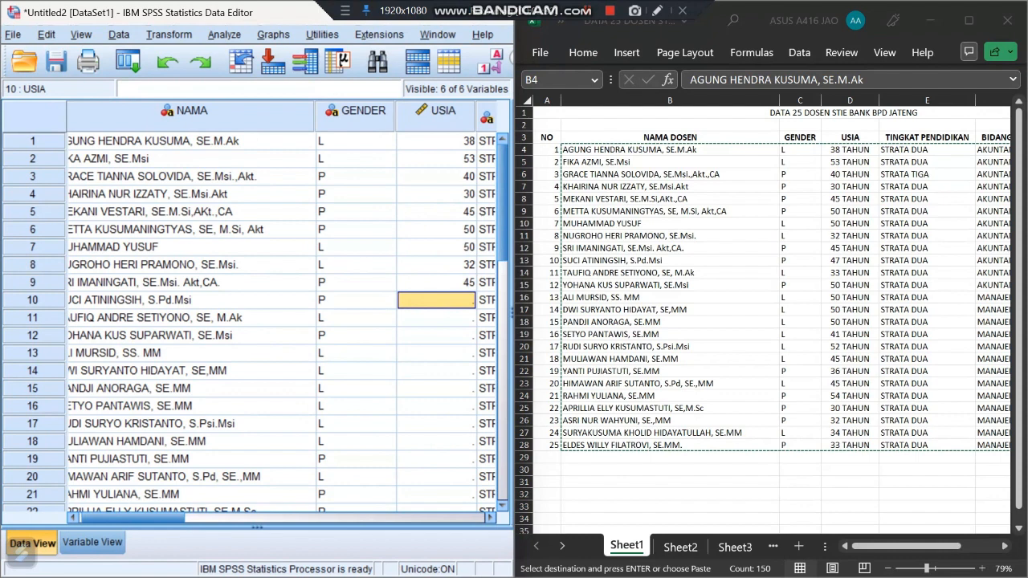
{"action": "type", "text": "47"}
{"action": "key", "text": "Return"}
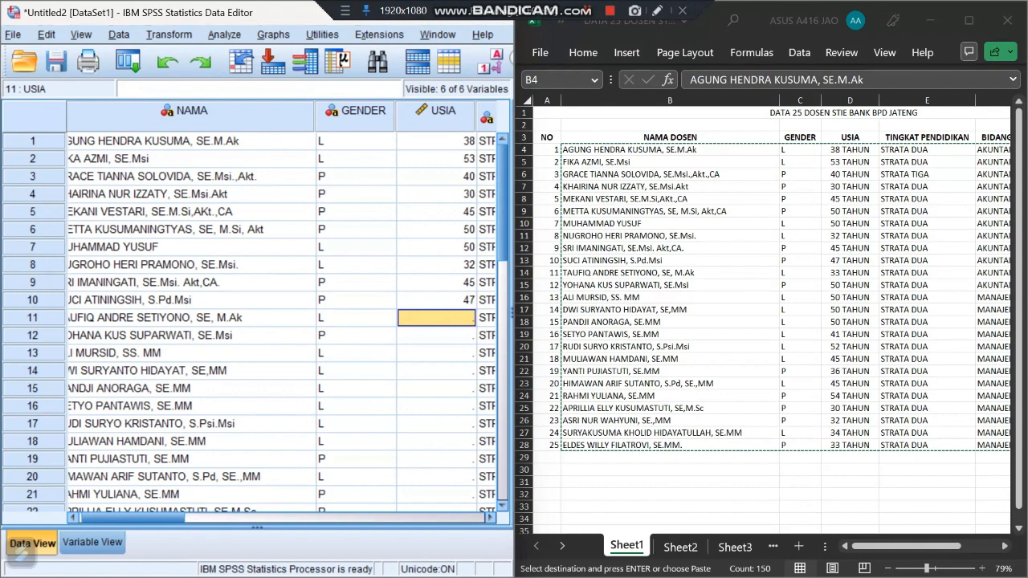
{"action": "type", "text": "33"}
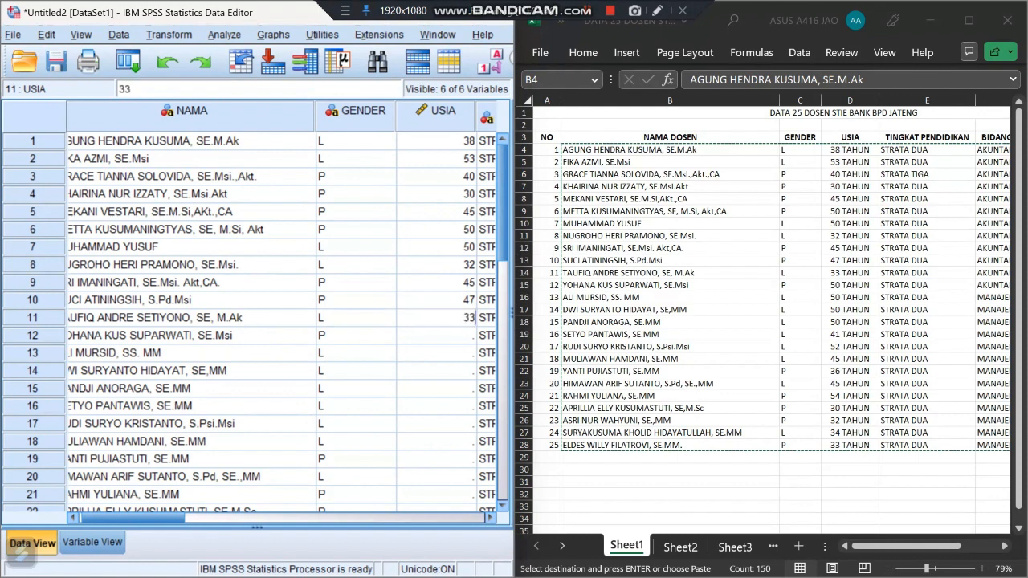
{"action": "key", "text": "Return"}
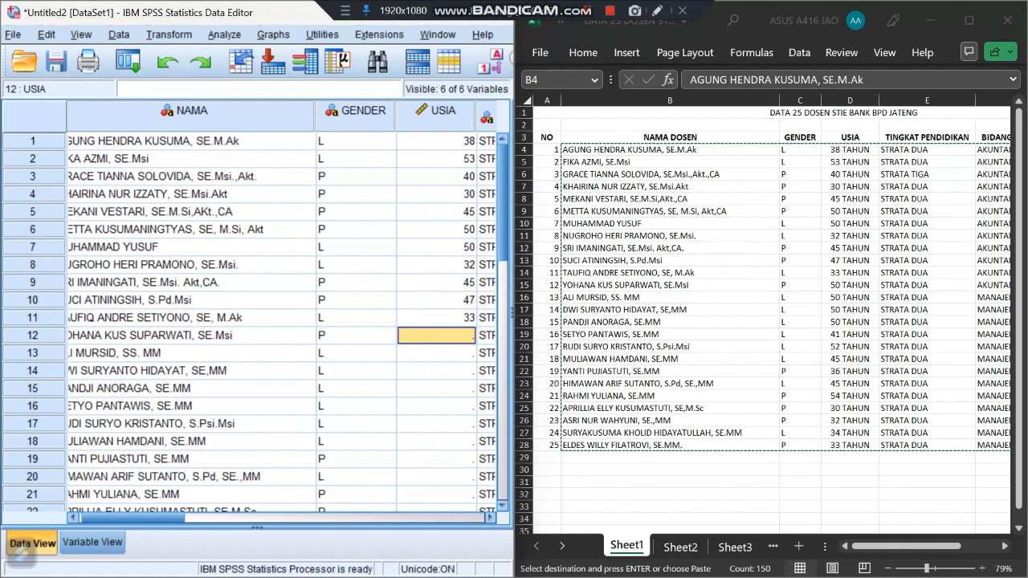
Enter a USIA value of 50 for each of rows 12 to 14
{"action": "type", "text": "50"}
{"action": "key", "text": "Return"}
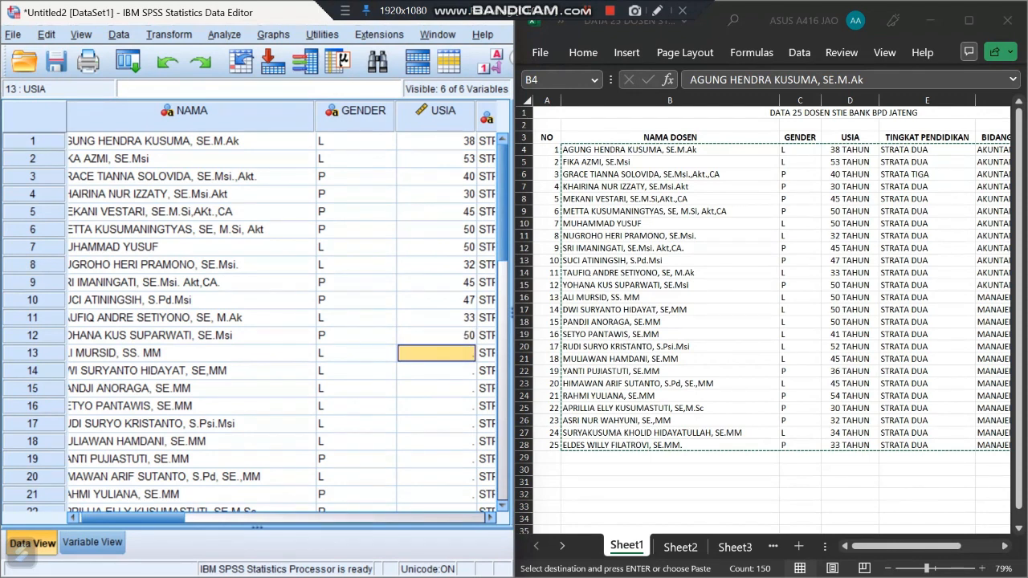
{"action": "type", "text": "50"}
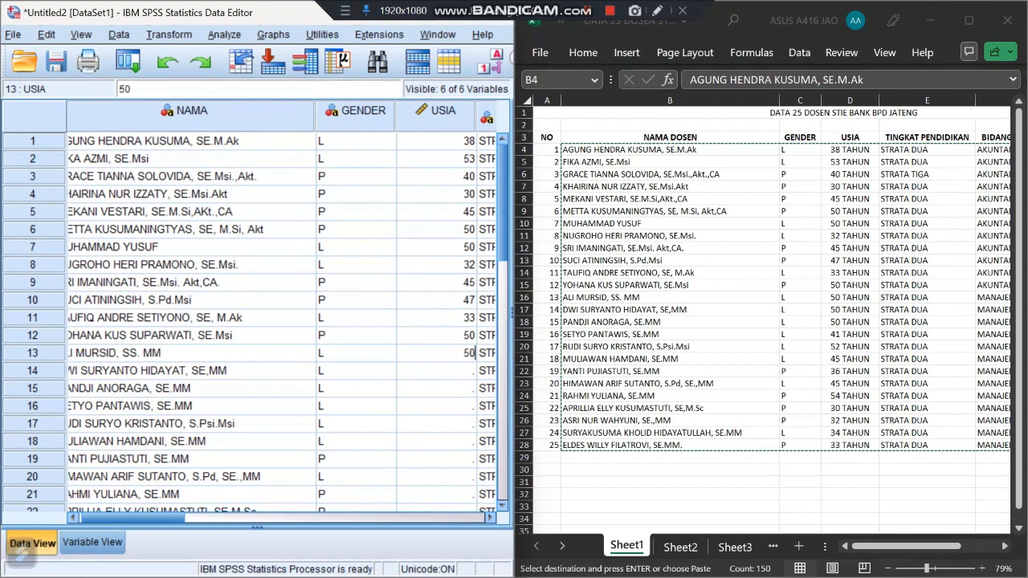
{"action": "key", "text": "Return"}
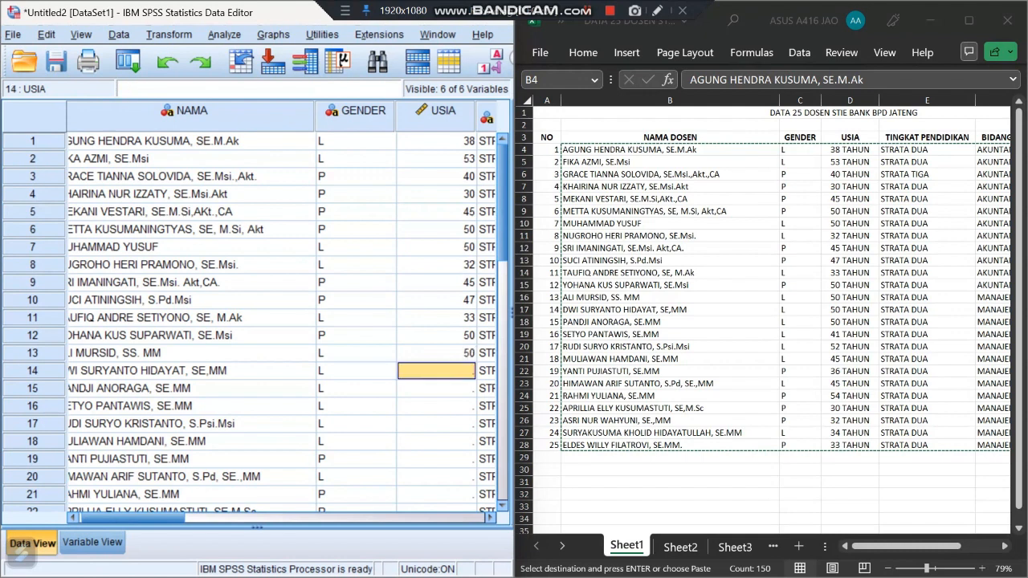
{"action": "type", "text": "50"}
{"action": "key", "text": "Return"}
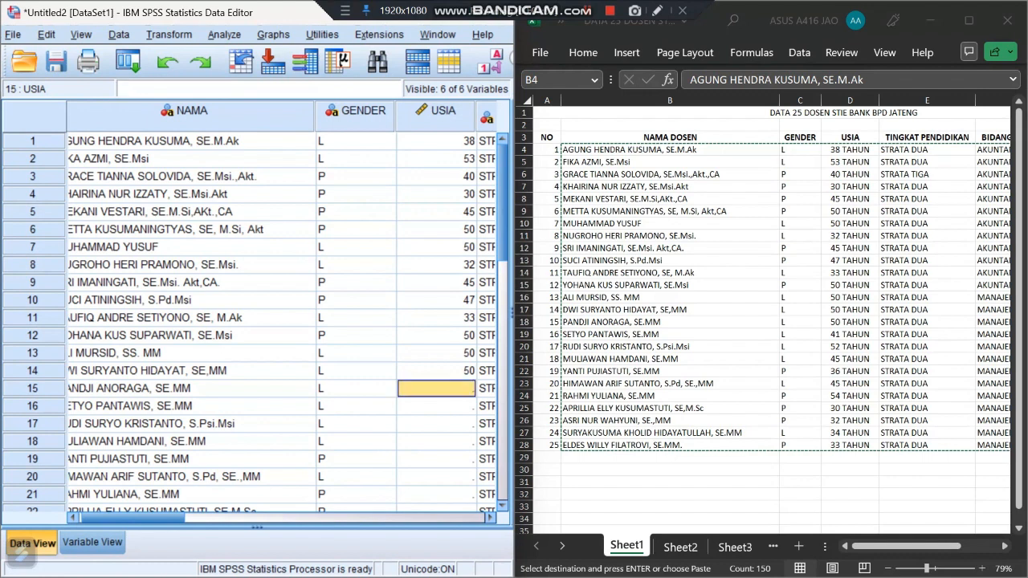
Enter the USIA values 41, 52, 45 and 54 for rows 15 to 18
{"action": "type", "text": "41"}
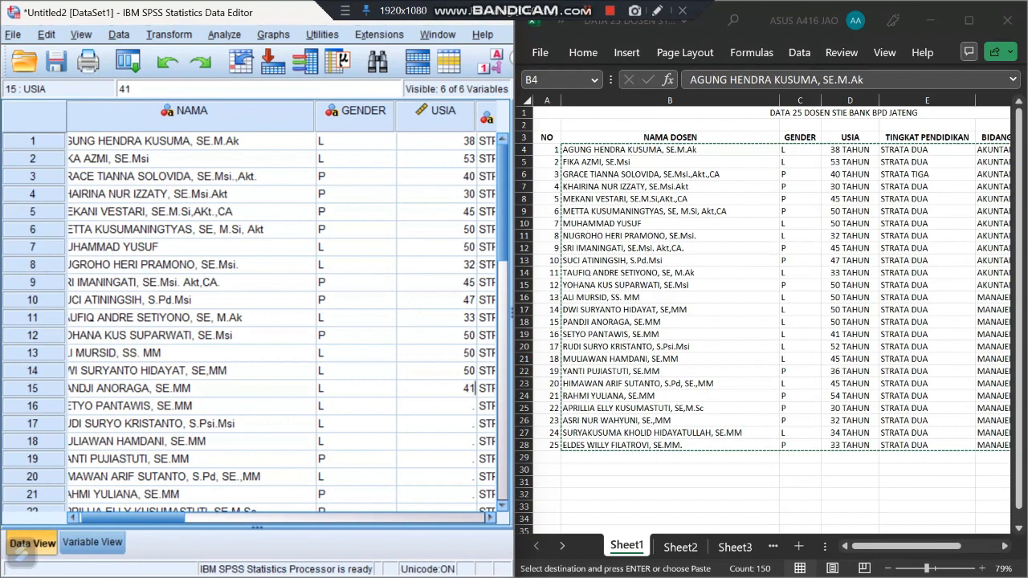
{"action": "key", "text": "Return"}
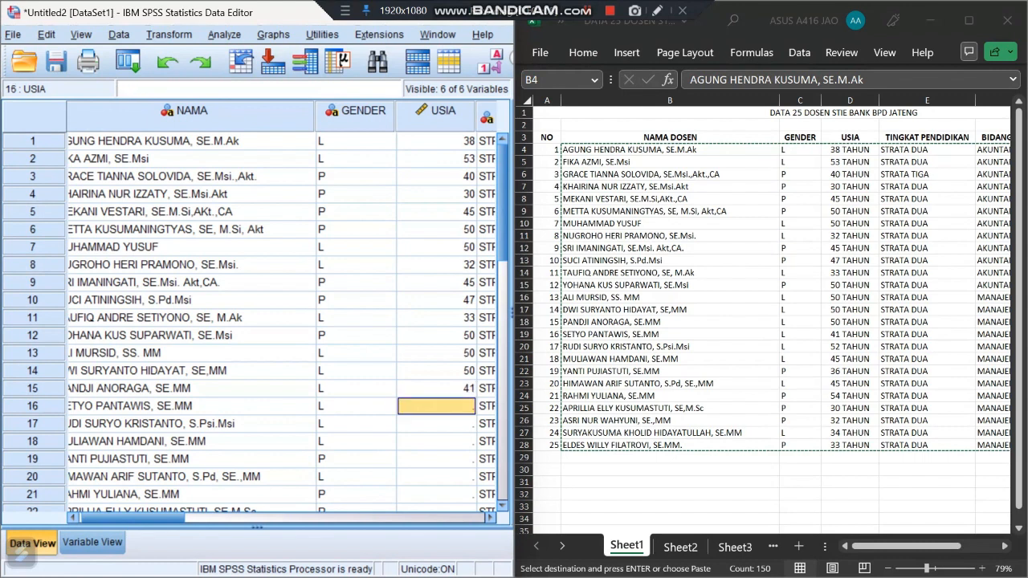
{"action": "type", "text": "52"}
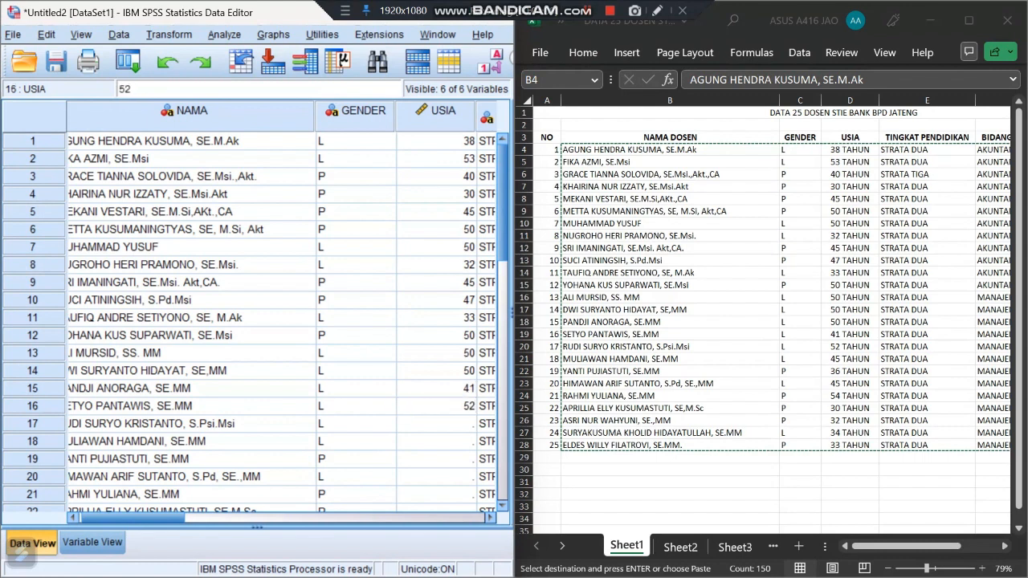
{"action": "key", "text": "Return"}
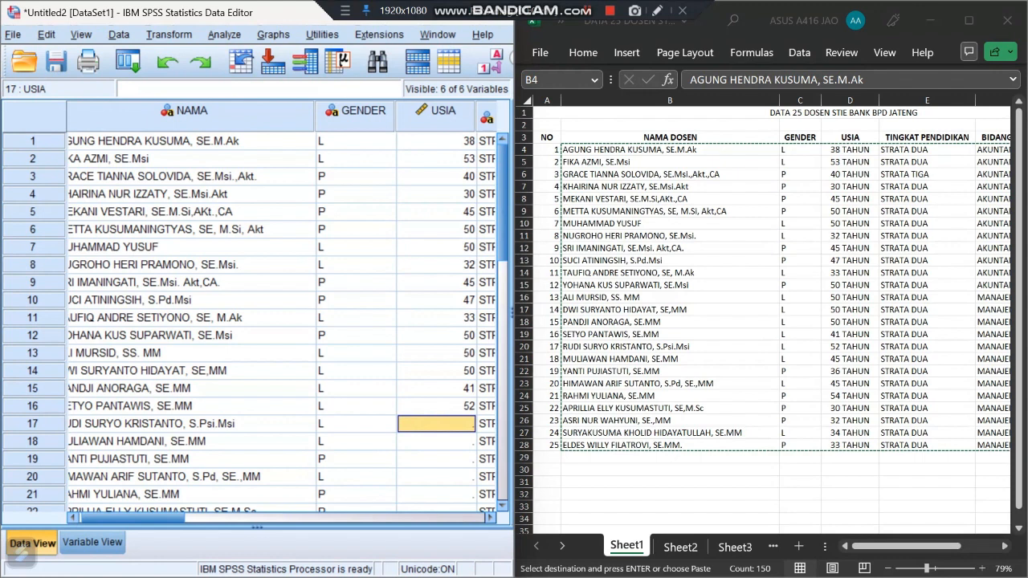
{"action": "type", "text": "45"}
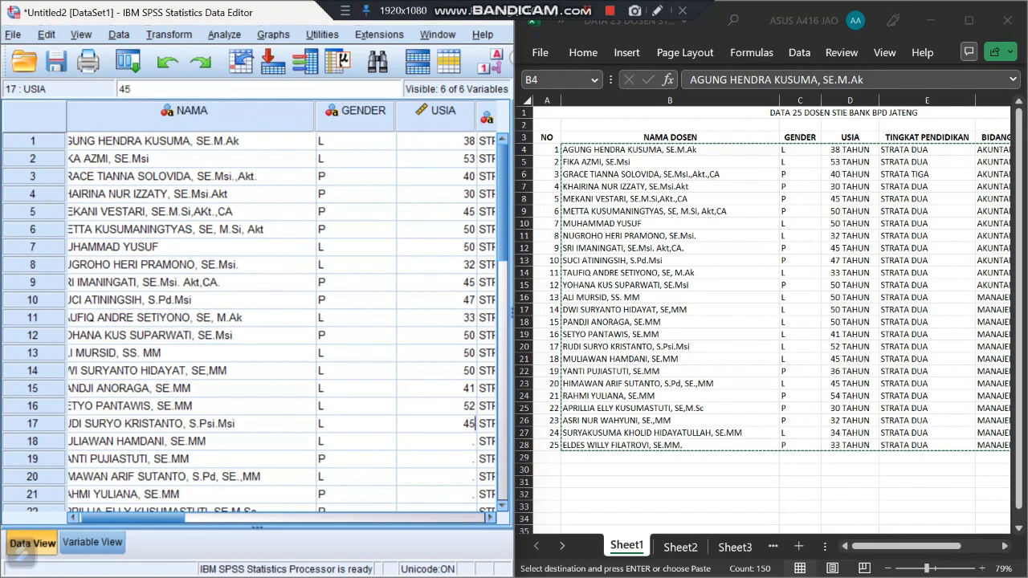
{"action": "key", "text": "Return"}
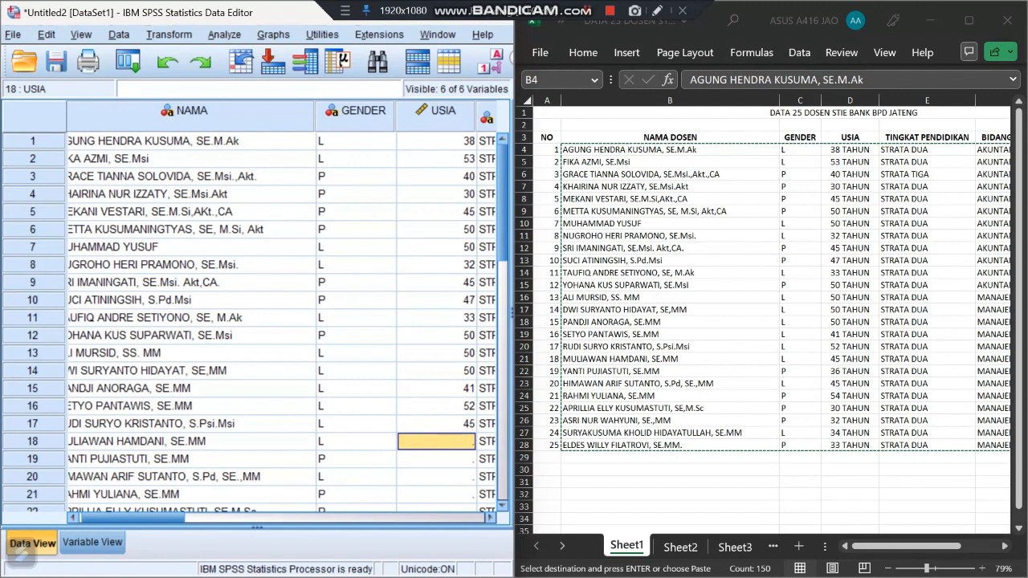
{"action": "type", "text": "54"}
{"action": "key", "text": "Return"}
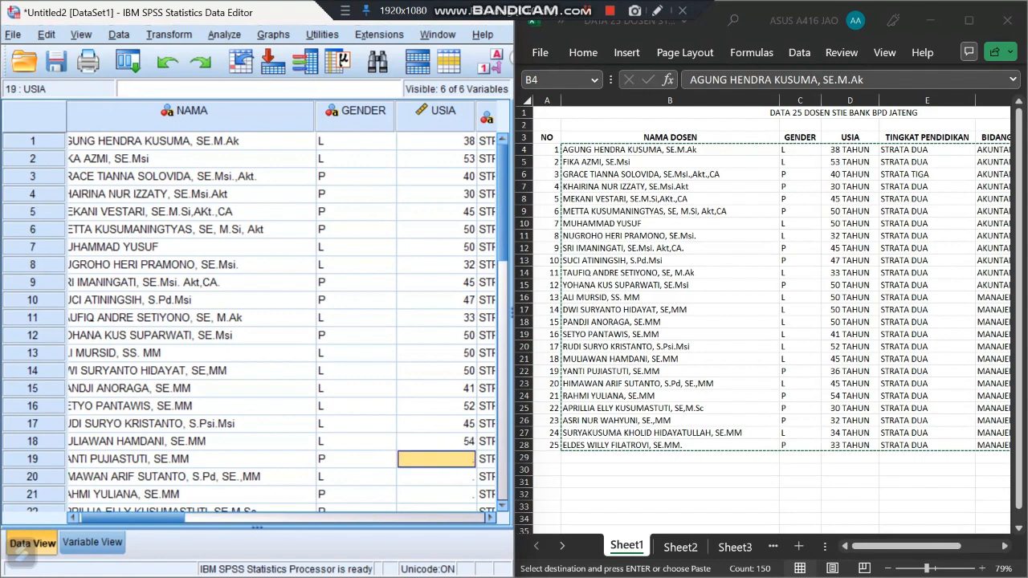
Enter the USIA values 30 for row 19 and 32 for row 20
{"action": "type", "text": "30"}
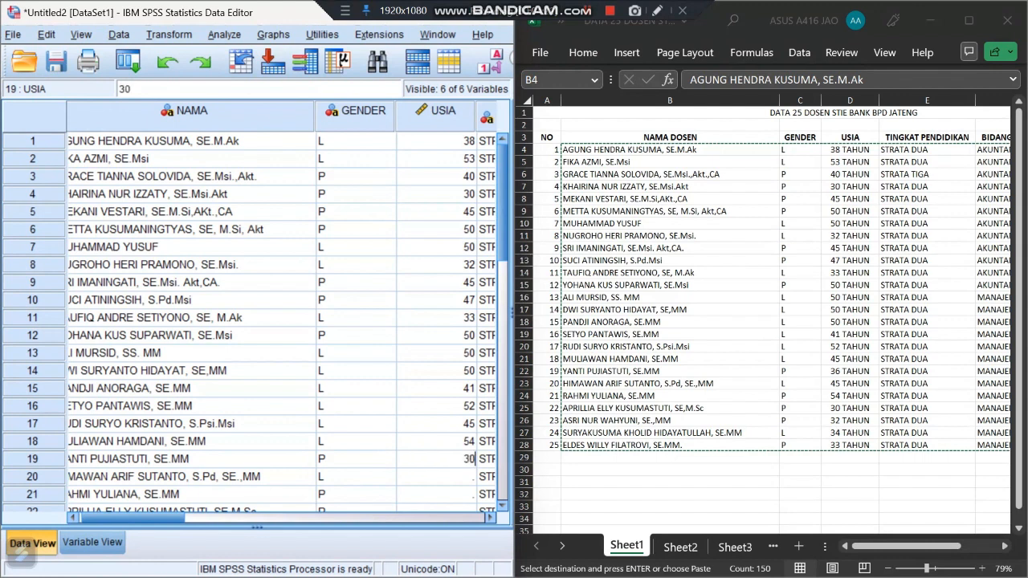
{"action": "key", "text": "Return"}
{"action": "key", "text": "Return"}
{"action": "key", "text": "Down"}
{"action": "key", "text": "Down"}
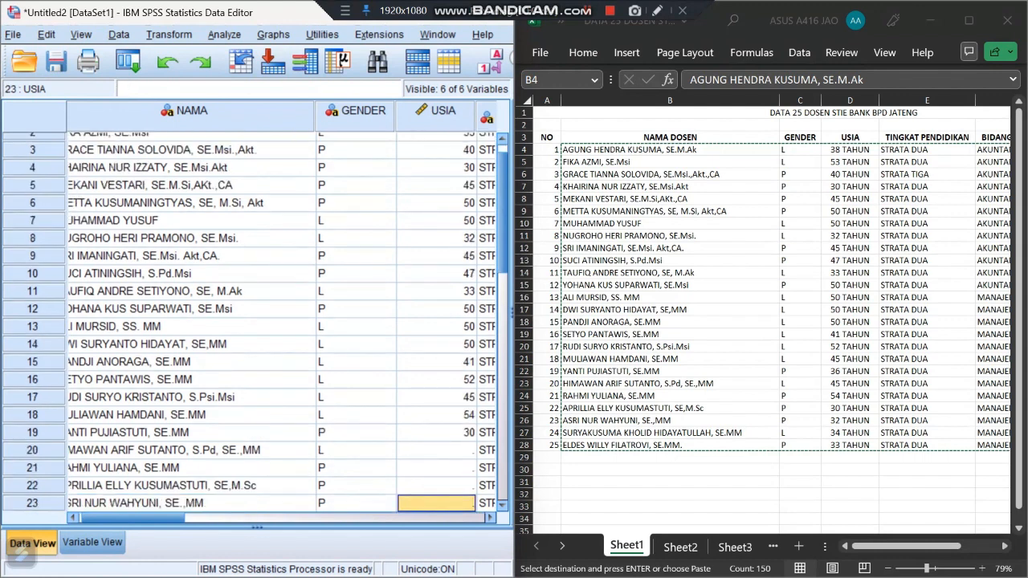
{"action": "key", "text": "Up"}
{"action": "key", "text": "Up"}
{"action": "key", "text": "Up"}
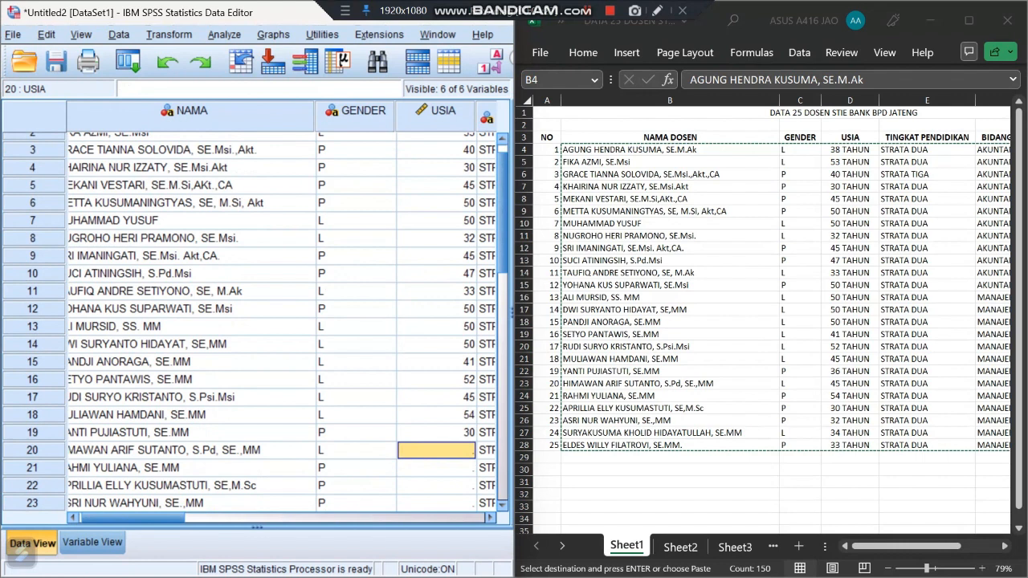
{"action": "type", "text": "32"}
{"action": "key", "text": "Return"}
{"action": "key", "text": "Return"}
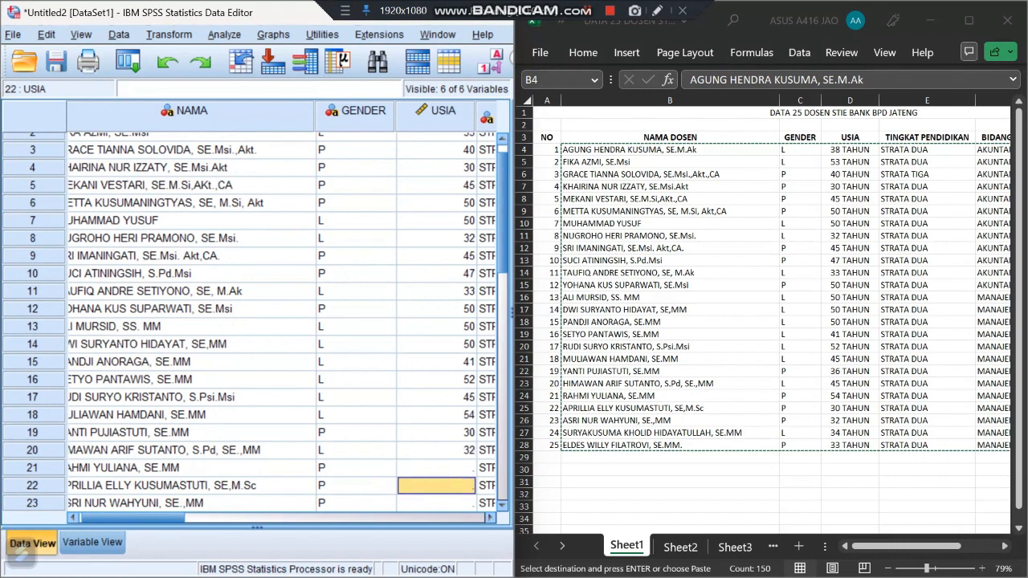
Enter the USIA values 33, 34 and 32 upward from row 25 to row 23
{"action": "key", "text": "Down"}
{"action": "key", "text": "Down"}
{"action": "key", "text": "Down"}
{"action": "key", "text": "Down"}
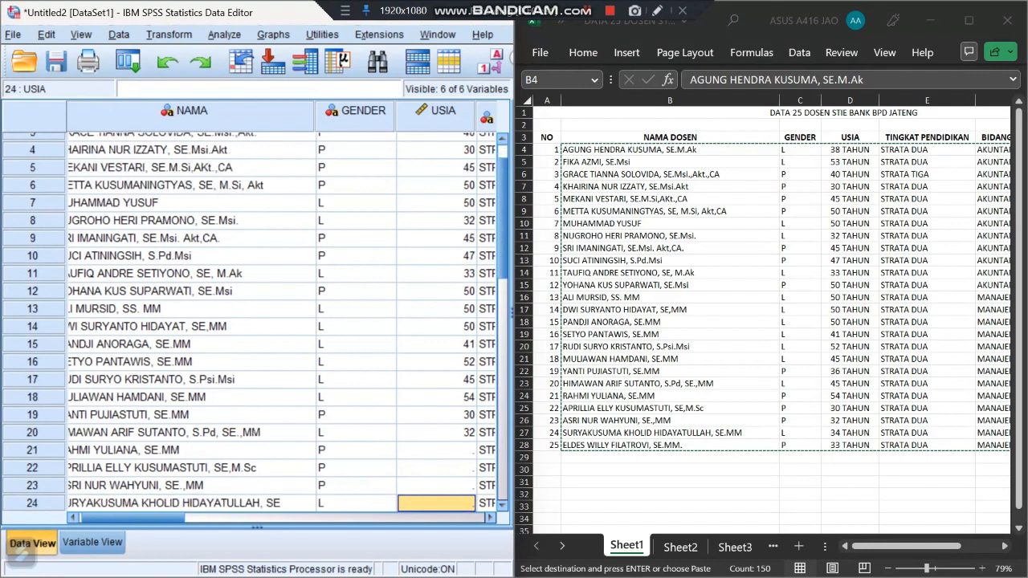
{"action": "key", "text": "Up"}
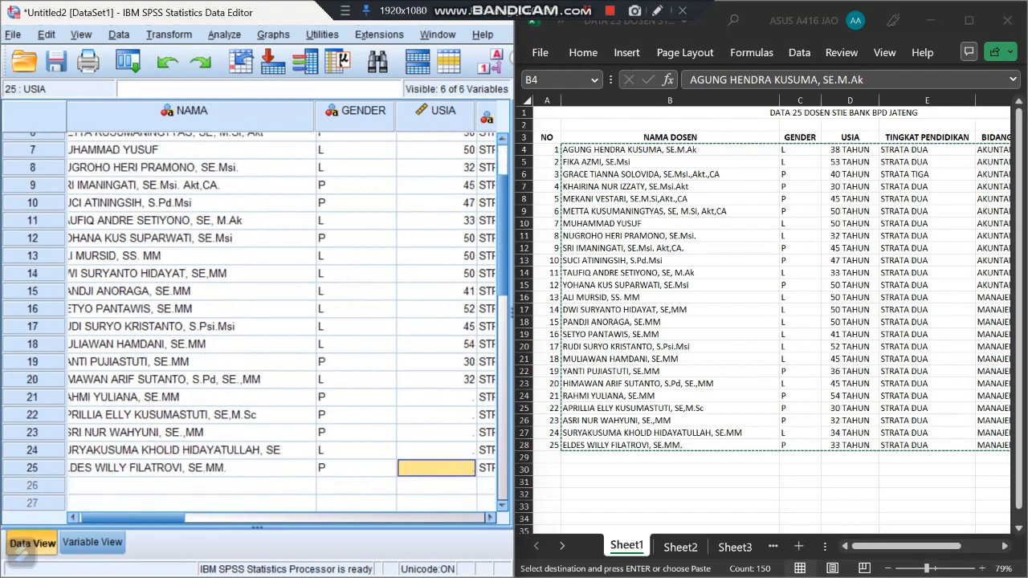
{"action": "type", "text": "33"}
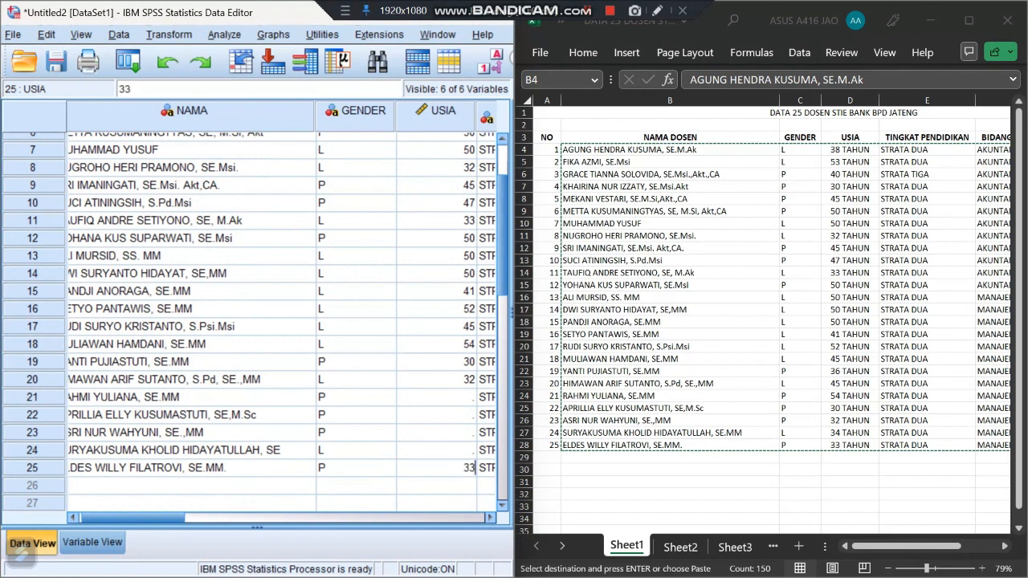
{"action": "key", "text": "Up"}
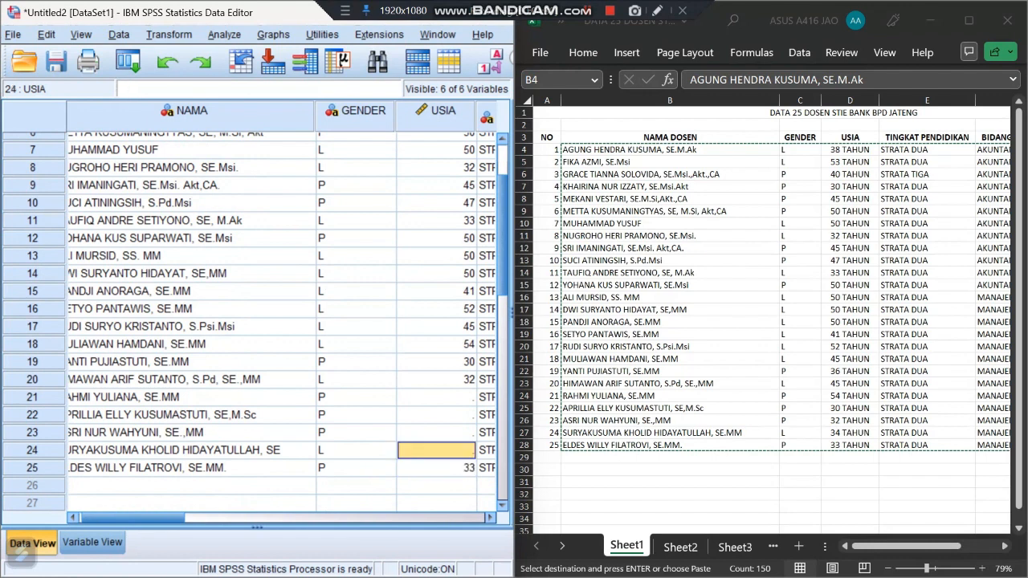
{"action": "type", "text": "34"}
{"action": "key", "text": "Up"}
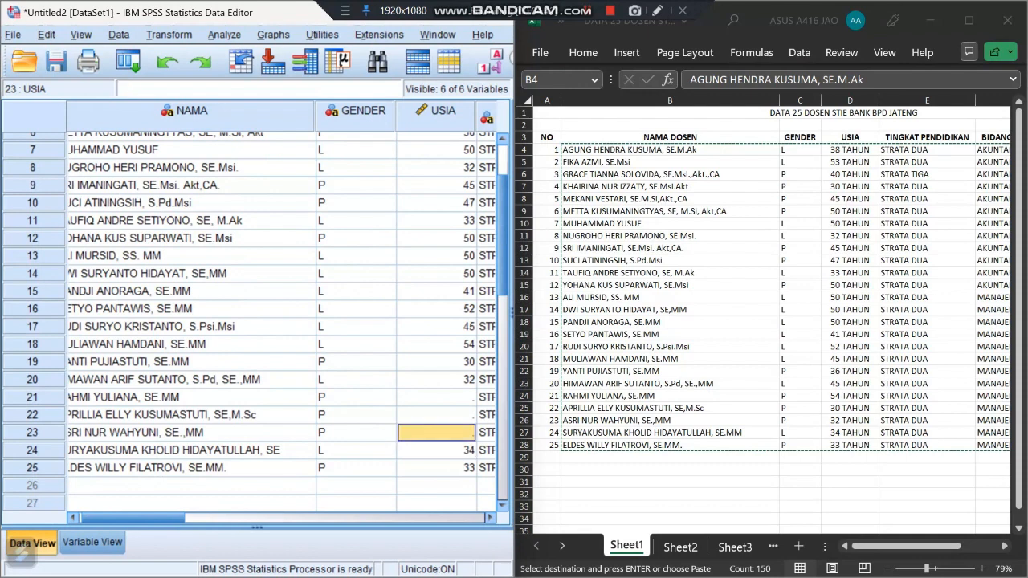
{"action": "type", "text": "32"}
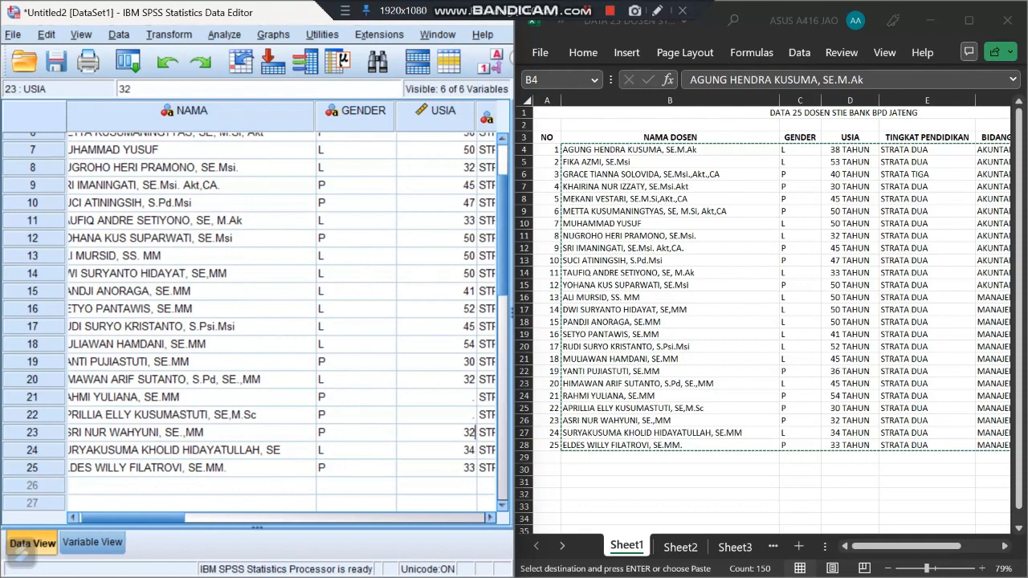
{"action": "key", "text": "Up"}
Enter a USIA value of 45 for row 21 and 54 for row 22
{"action": "type", "text": "30"}
{"action": "type", "text": "54"}
{"action": "key", "text": "Up"}
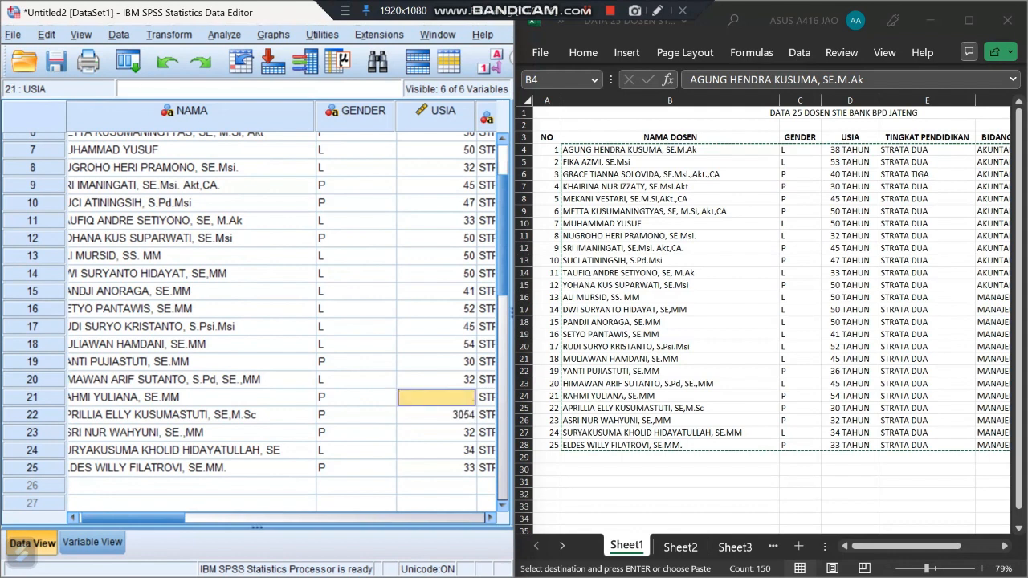
{"action": "type", "text": "45"}
{"action": "key", "text": "Return"}
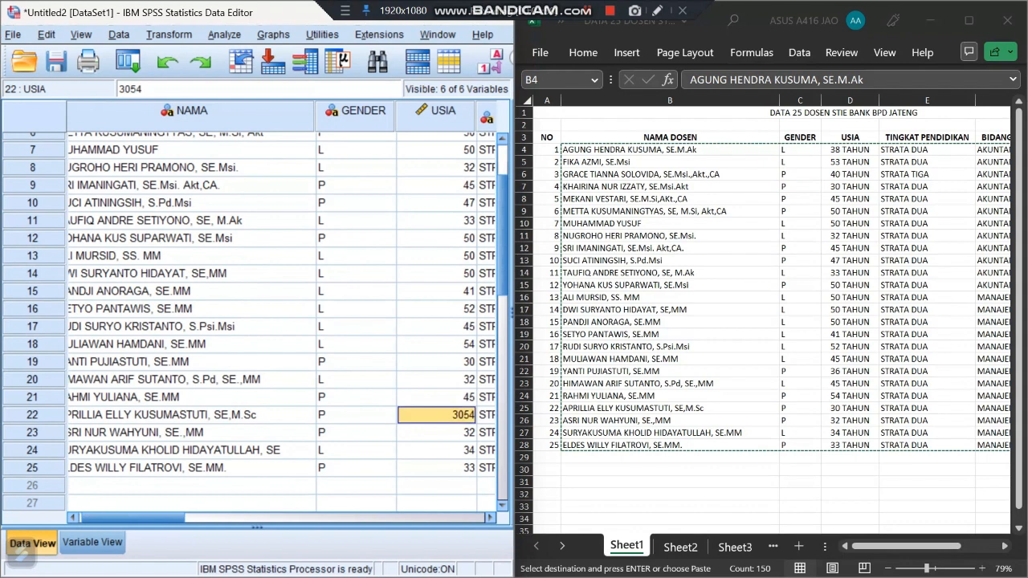
{"action": "type", "text": "54"}
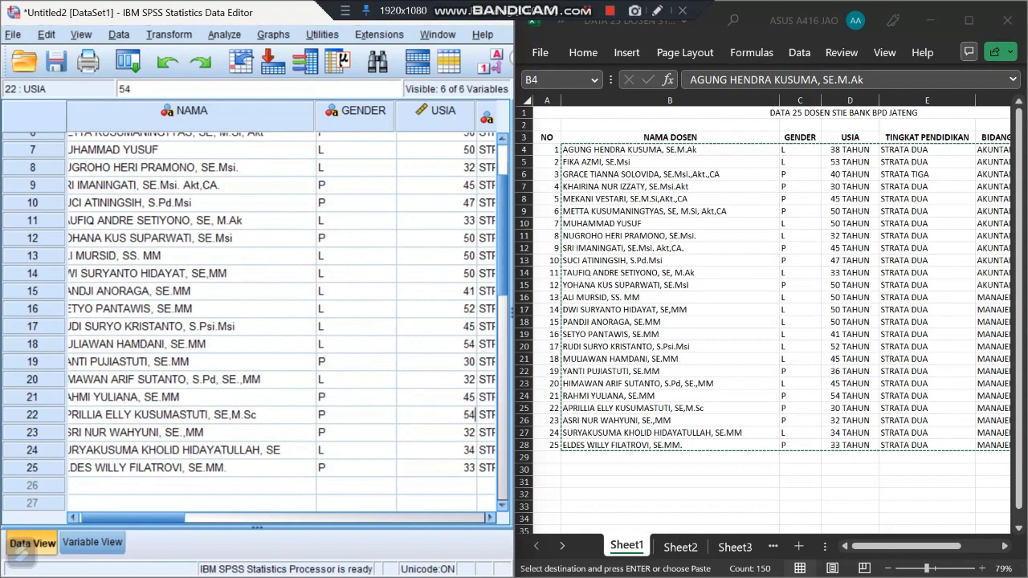
{"action": "key", "text": "Up"}
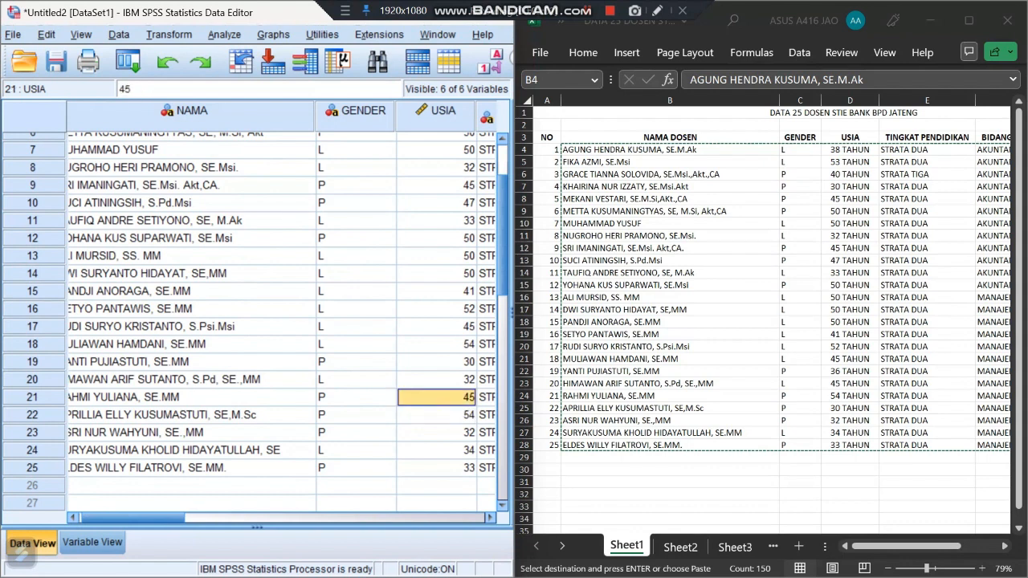
{"action": "key", "text": "Down"}
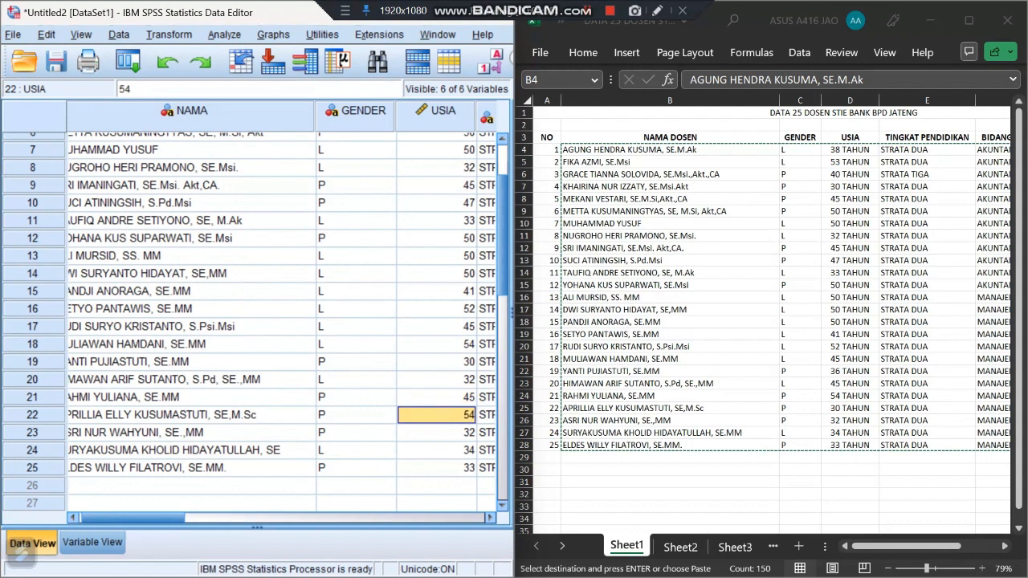
Correct the USIA values to 30 in row 22, 54 in row 21, 45 in row 20 and 36 in row 19
{"action": "type", "text": "30"}
{"action": "key", "text": "Up"}
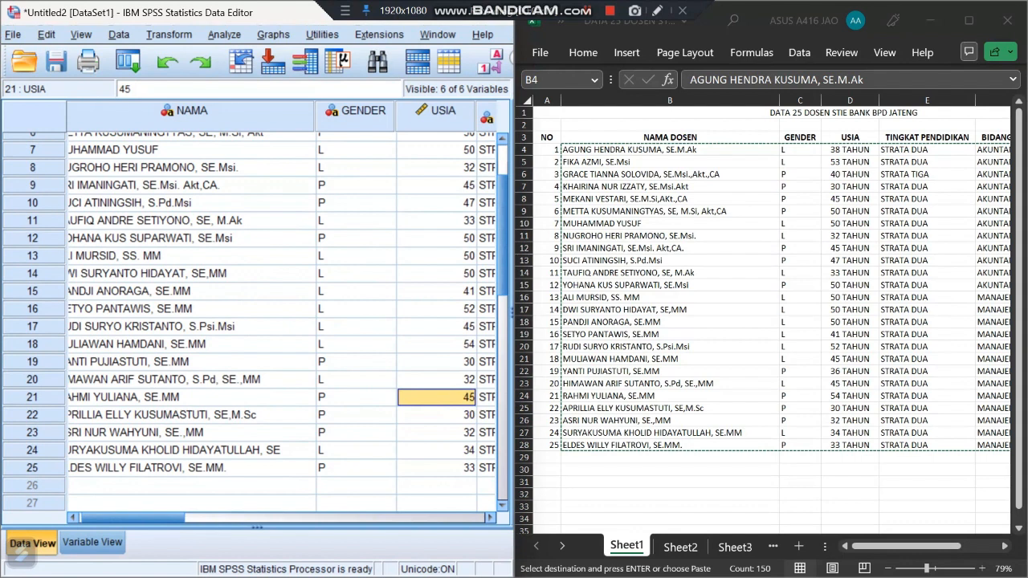
{"action": "type", "text": "54"}
{"action": "key", "text": "Up"}
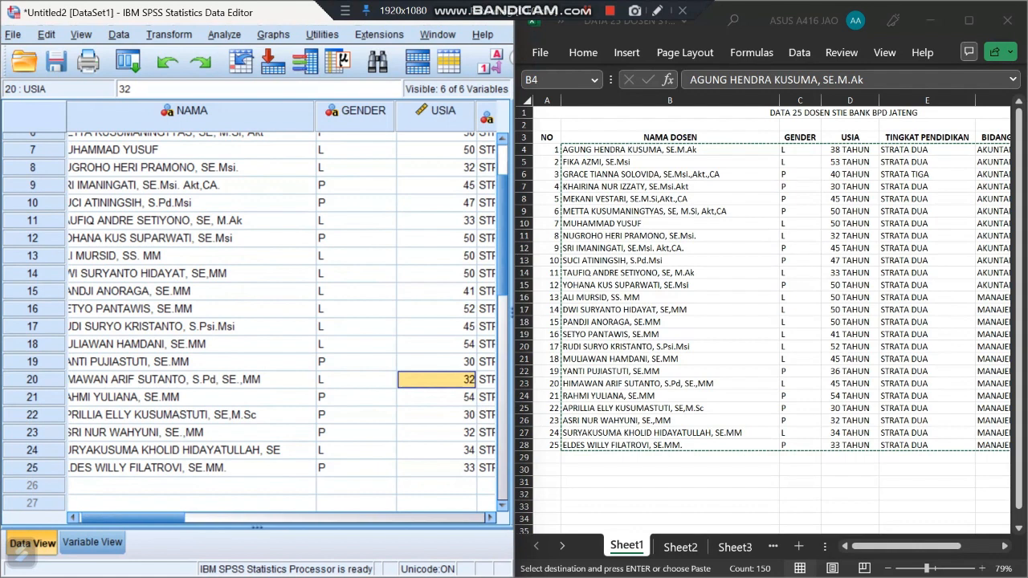
{"action": "type", "text": "45"}
{"action": "key", "text": "Up"}
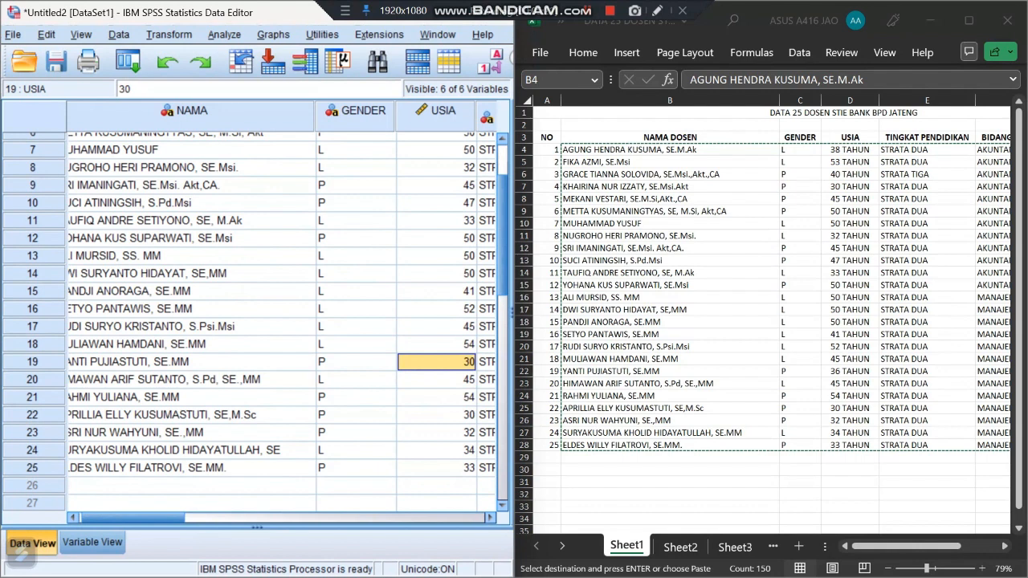
{"action": "type", "text": "36"}
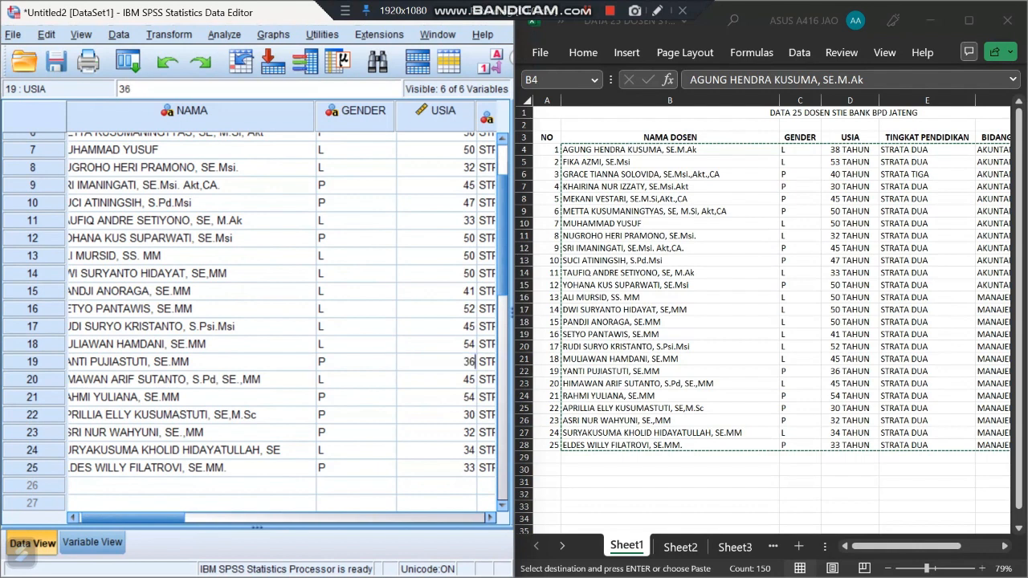
{"action": "key", "text": "Up"}
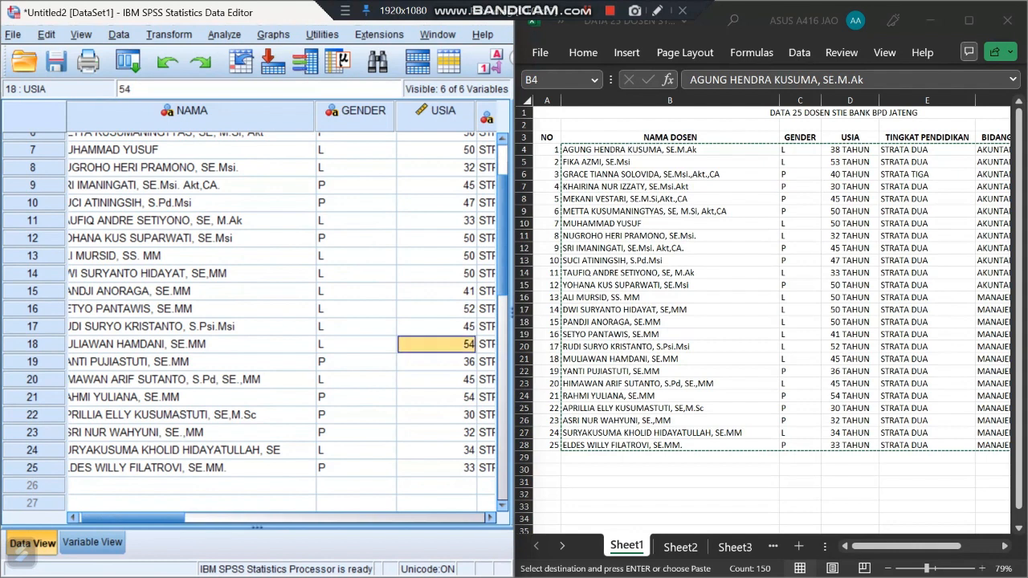
Correct the USIA values to 45 in row 18, 52 in row 17, 41 in row 16 and 50 in row 15
{"action": "type", "text": "45"}
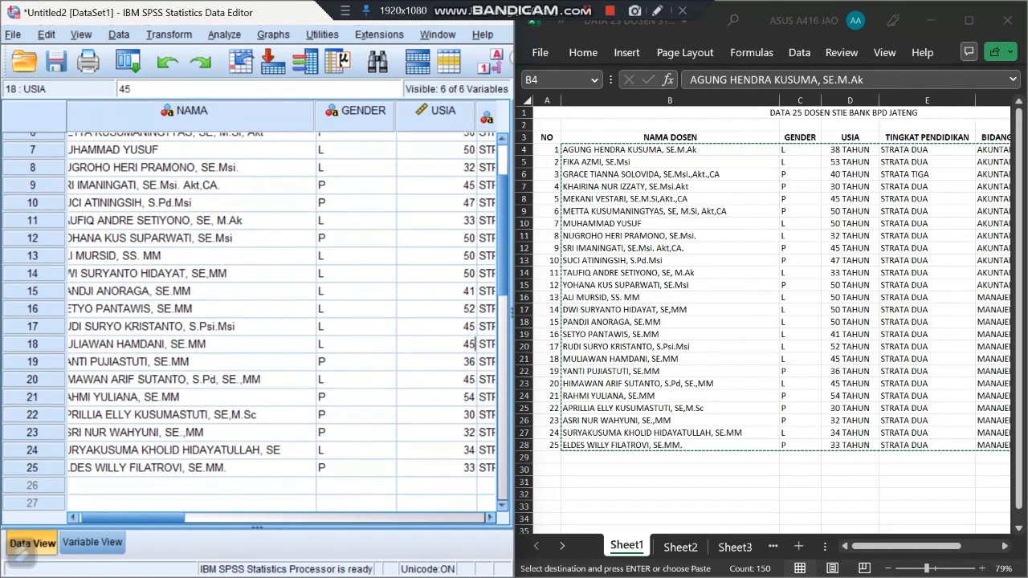
{"action": "key", "text": "Up"}
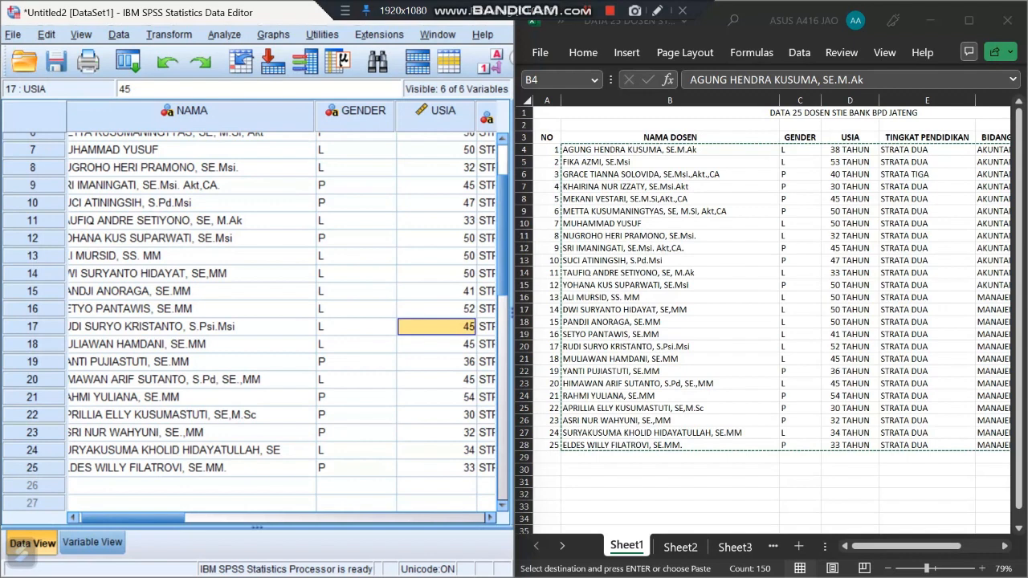
{"action": "type", "text": "52"}
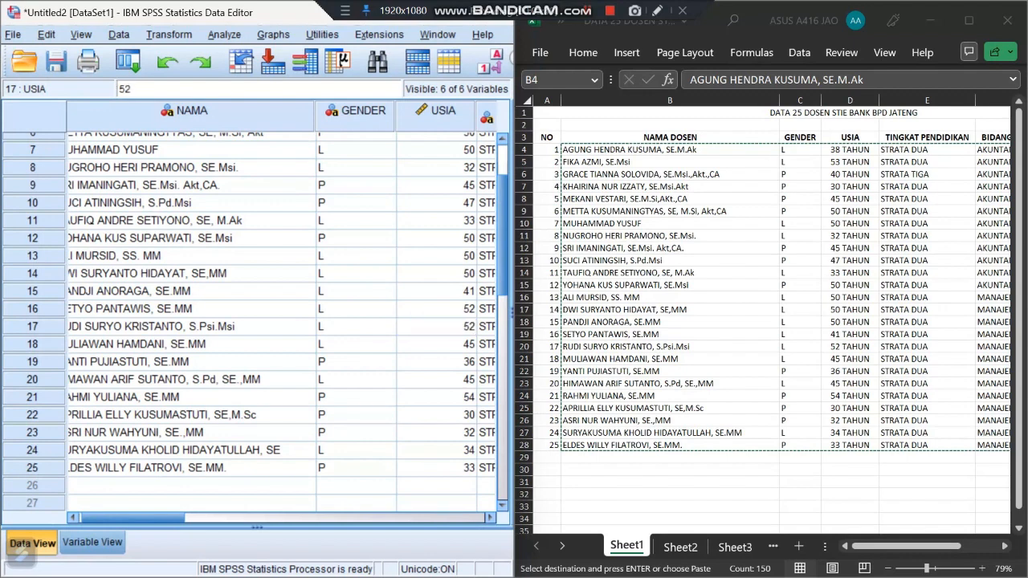
{"action": "key", "text": "Up"}
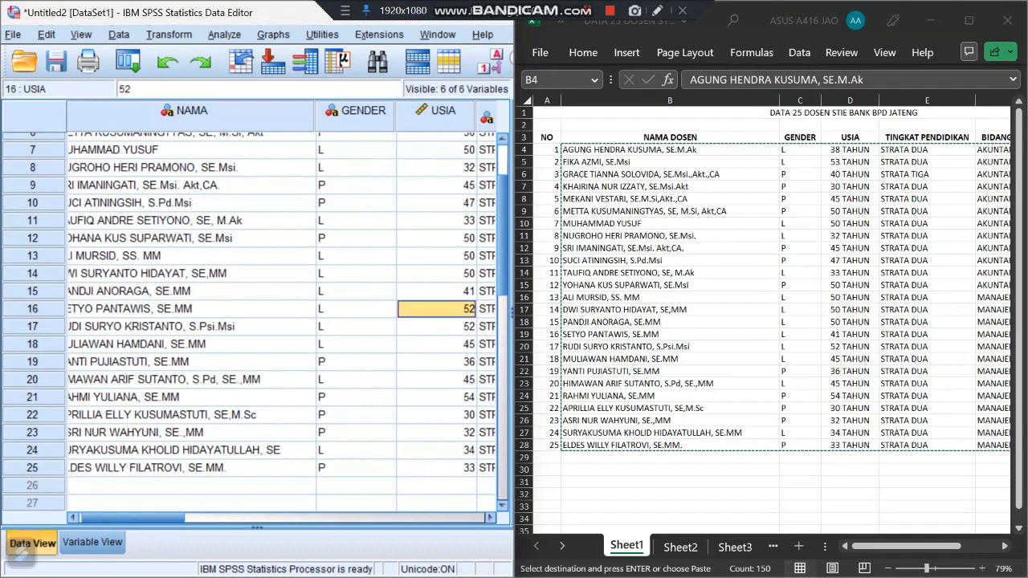
{"action": "type", "text": "41"}
{"action": "key", "text": "Up"}
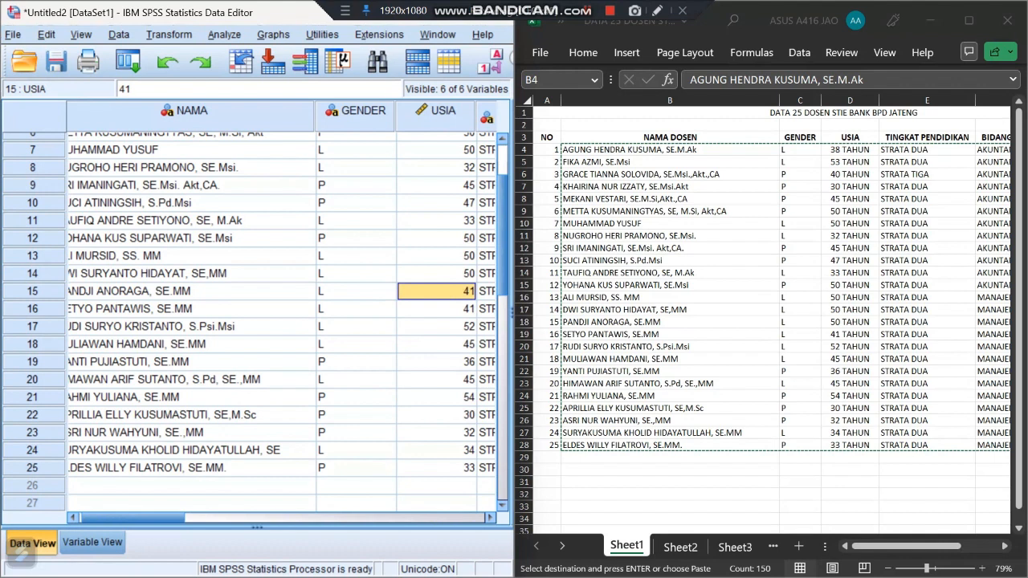
{"action": "type", "text": "50"}
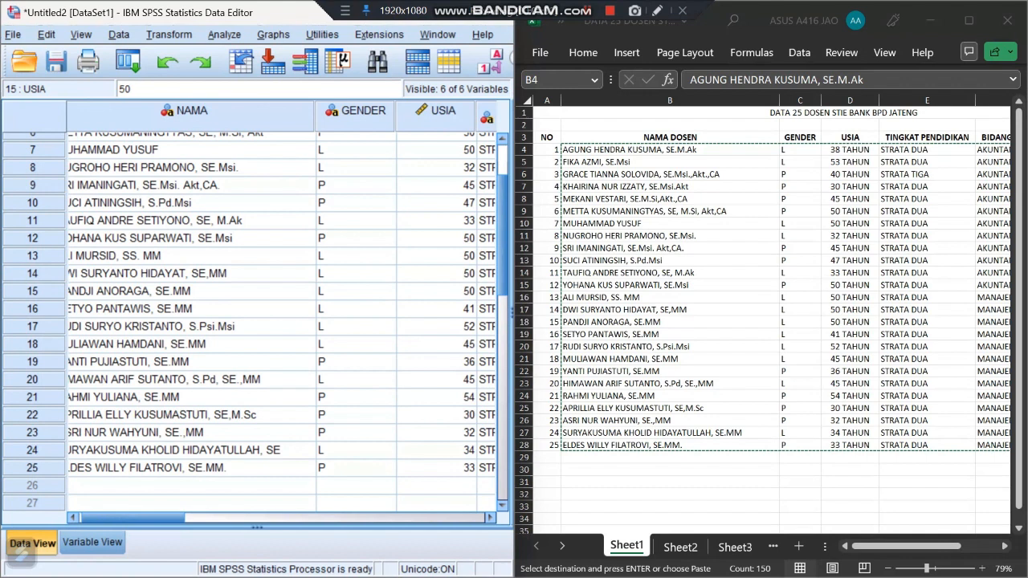
{"action": "key", "text": "Up"}
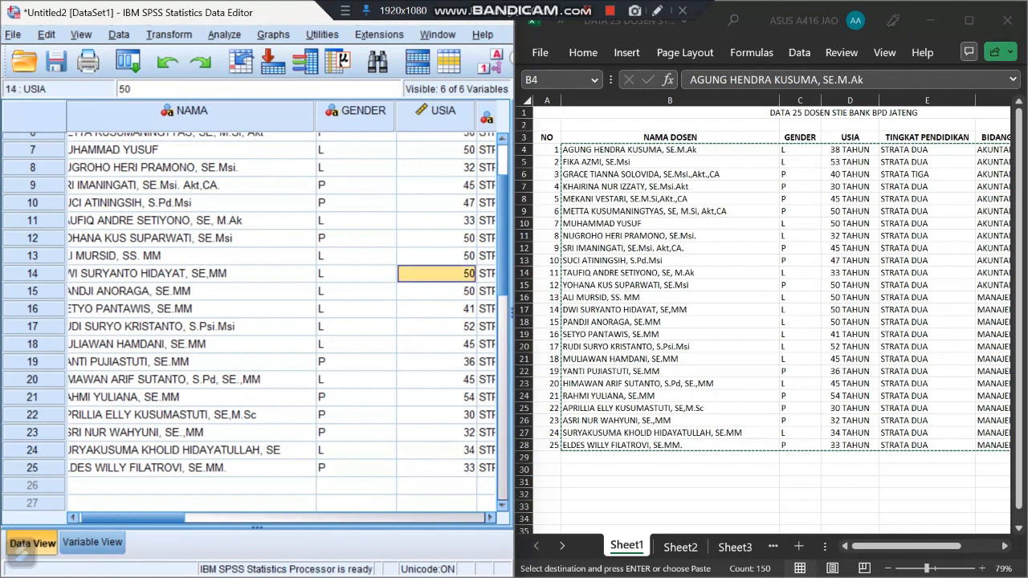
Check the remaining USIA values from row 14 up to the first row against the Excel list
{"action": "key", "text": "Up"}
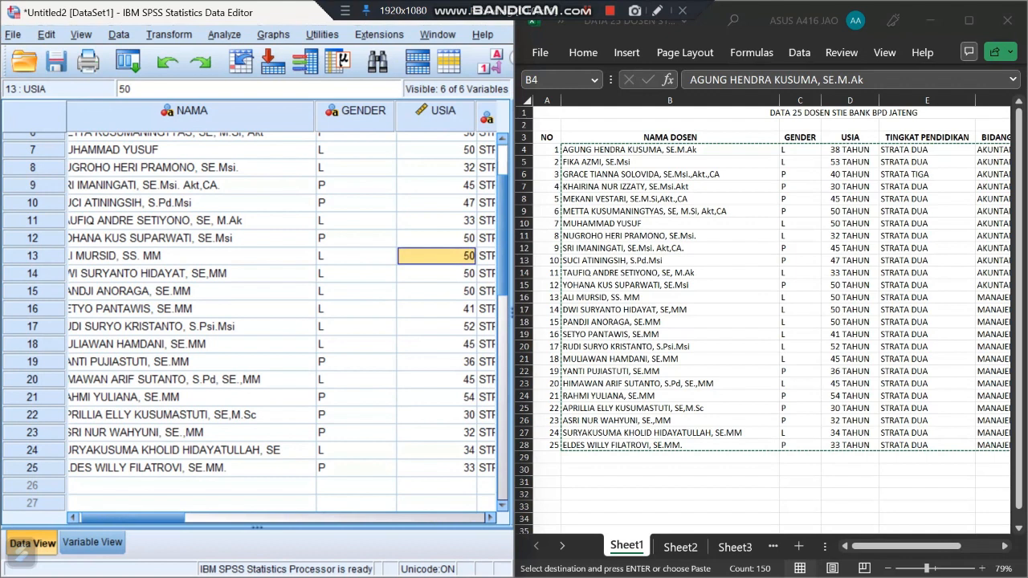
{"action": "key", "text": "Up"}
{"action": "key", "text": "Up"}
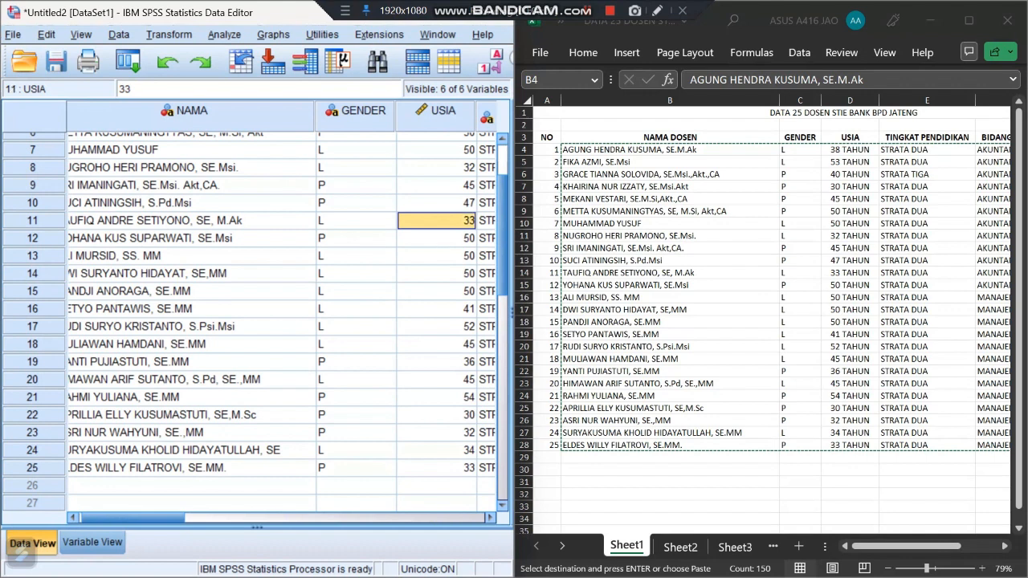
{"action": "left_click", "coordinate": [353, 518]}
{"action": "left_click", "coordinate": [353, 518]}
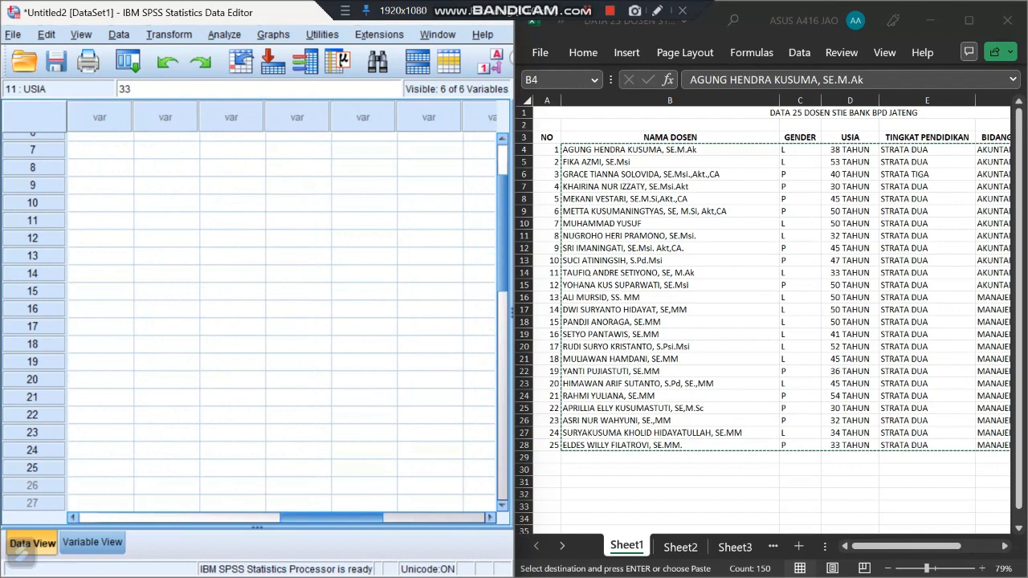
{"action": "left_click_drag", "start_coordinate": [330, 517], "coordinate": [130, 518]}
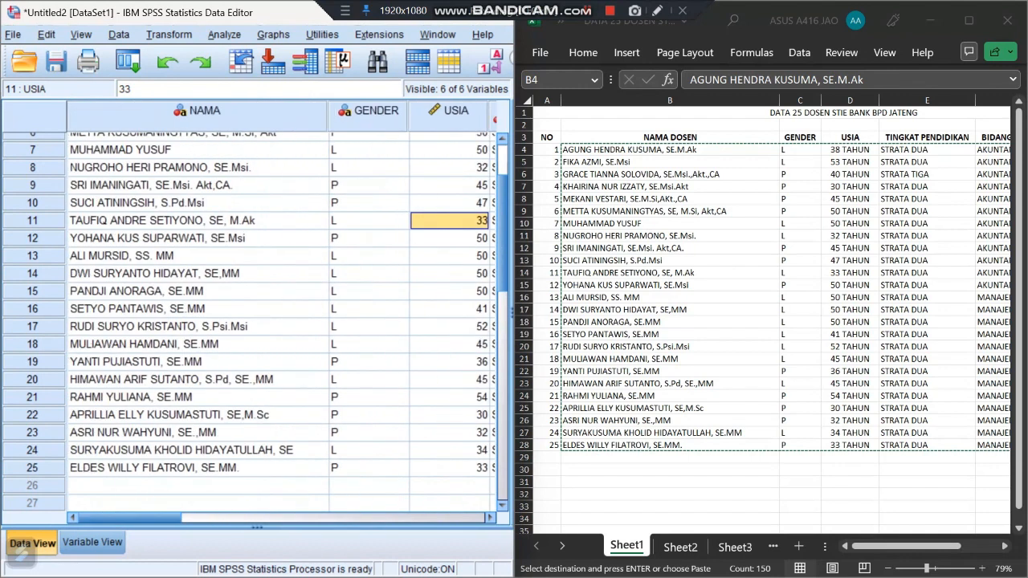
{"action": "scroll", "coordinate": [255, 322], "scroll_direction": "up", "scroll_amount": 2}
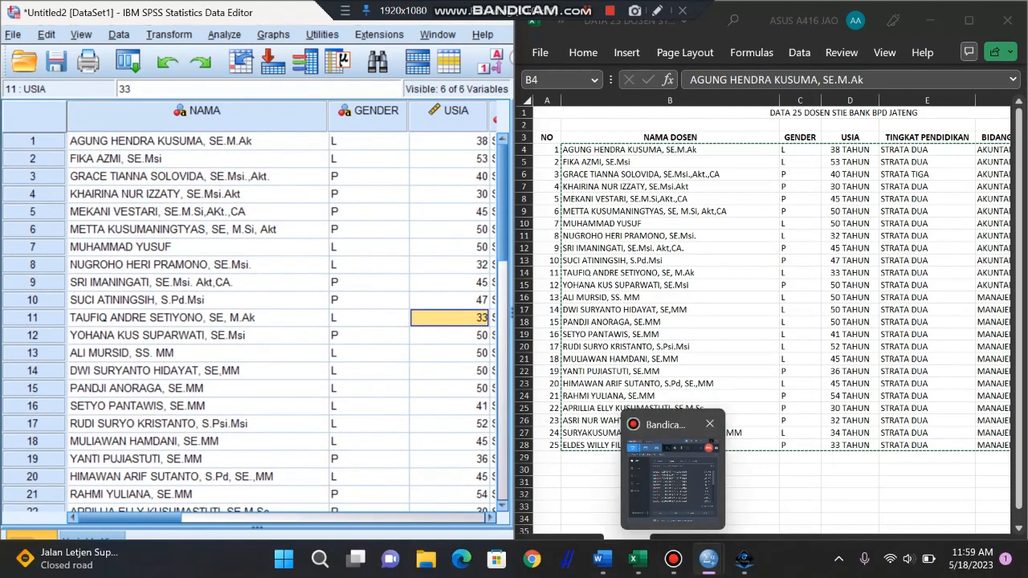
Switch to the Word document with the LATIHAN 2 questions and place it beside the SPSS data editor
{"action": "left_click", "coordinate": [602, 558]}
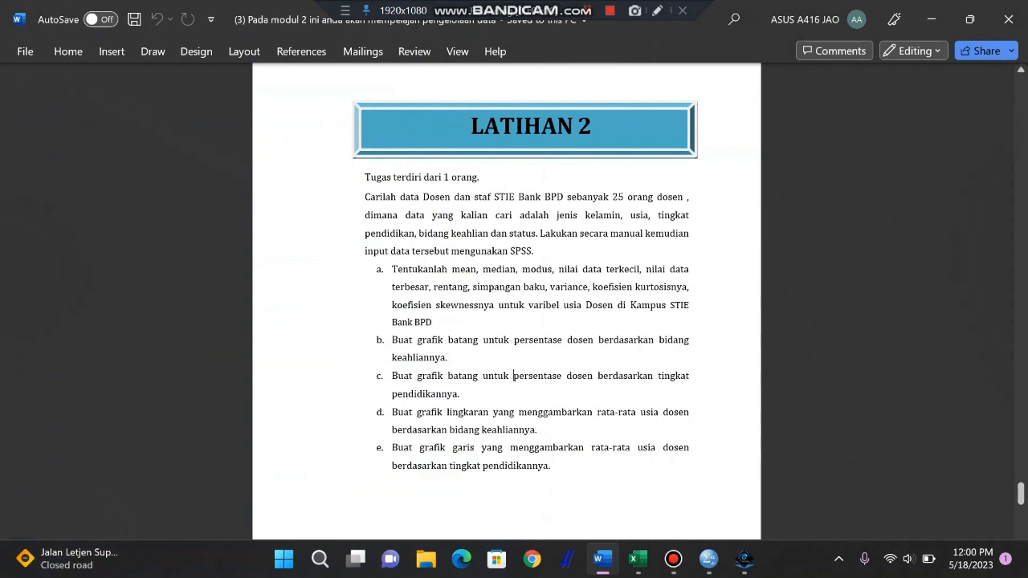
{"action": "key", "text": "super+Right"}
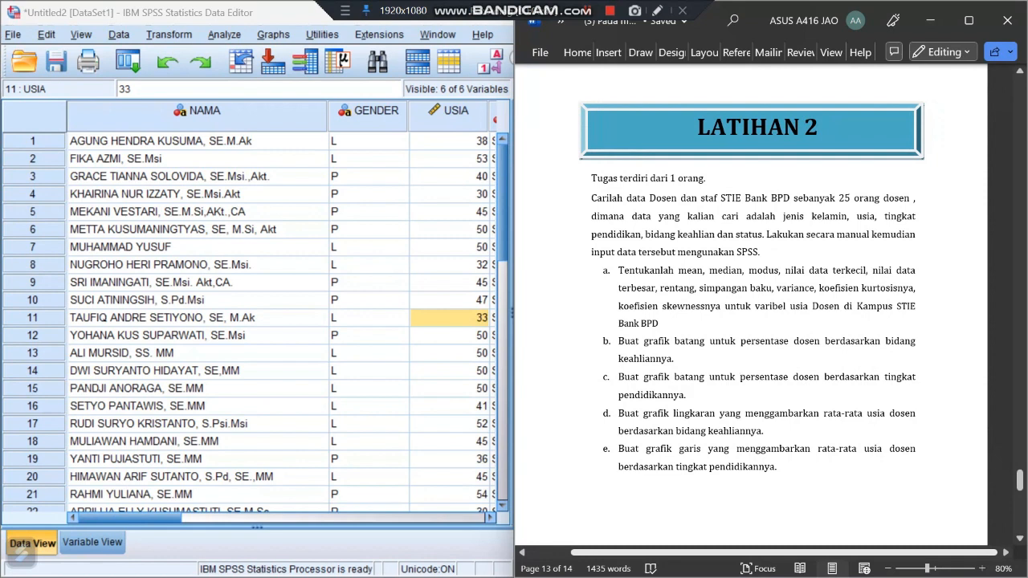
{"action": "left_click_drag", "start_coordinate": [554, 216], "coordinate": [544, 72]}
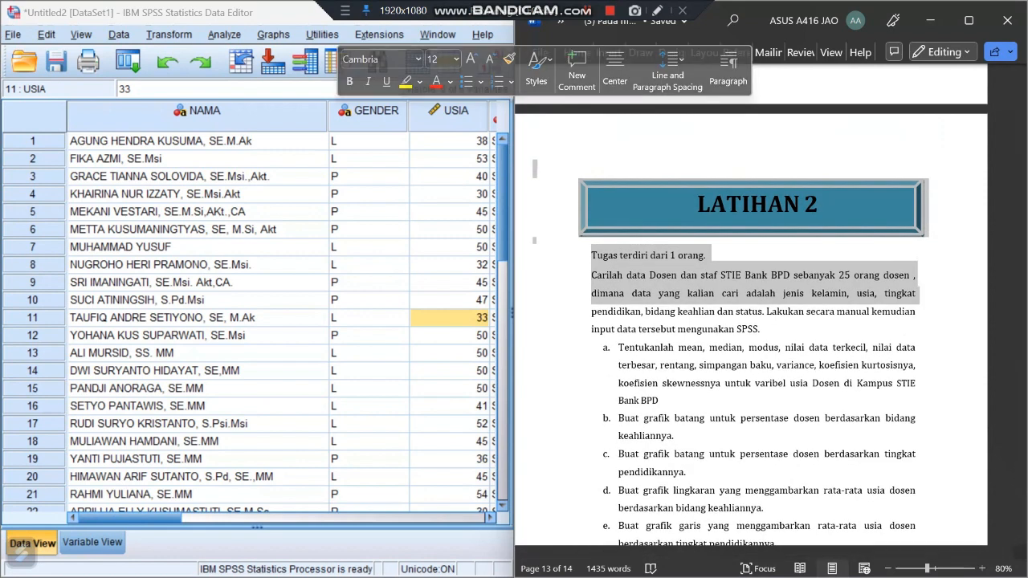
Start a Frequencies analysis with USIA as the analysed variable
{"action": "left_click", "coordinate": [224, 35]}
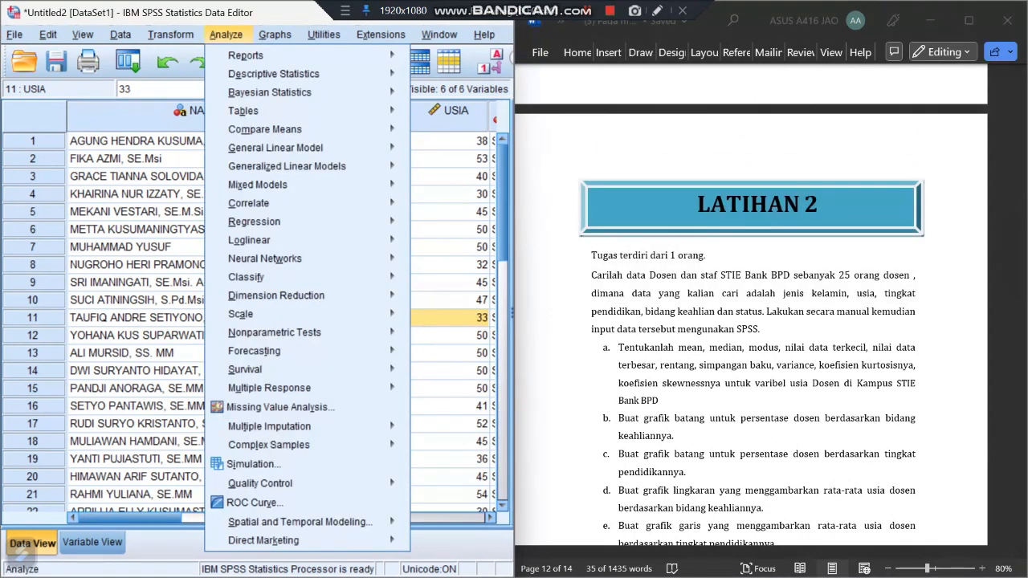
{"action": "mouse_move", "coordinate": [273, 73]}
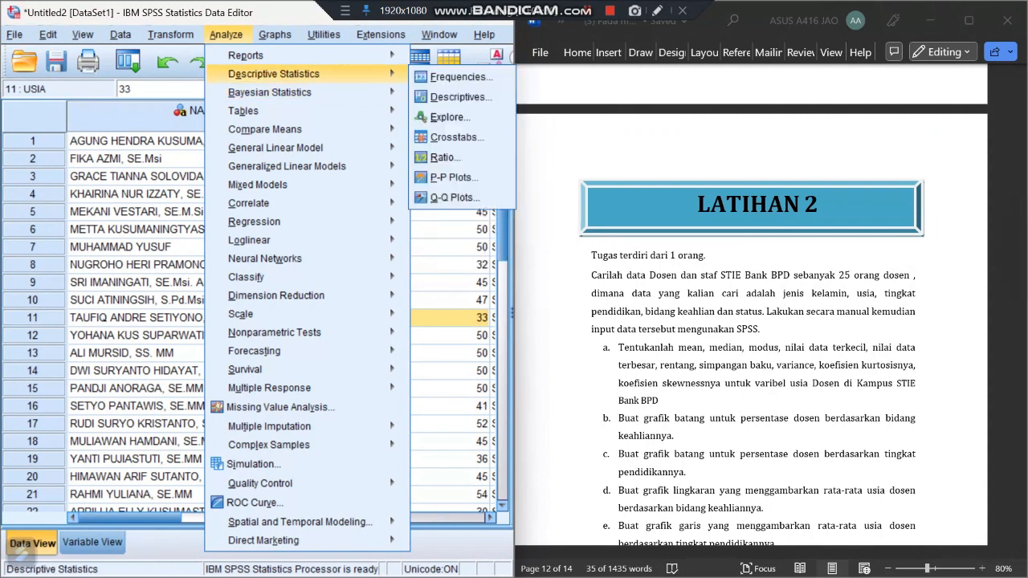
{"action": "left_click", "coordinate": [461, 77]}
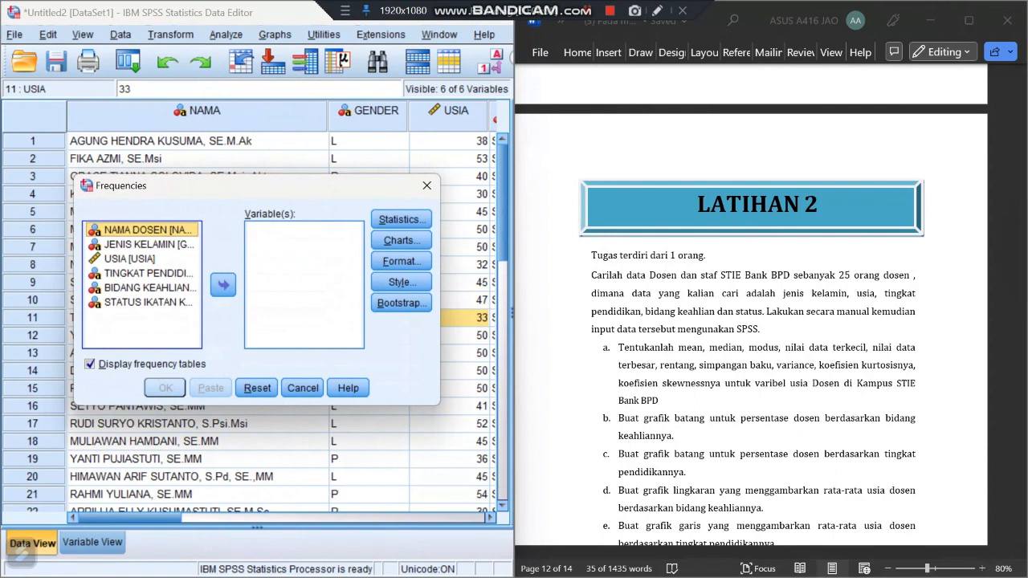
{"action": "left_click", "coordinate": [130, 258]}
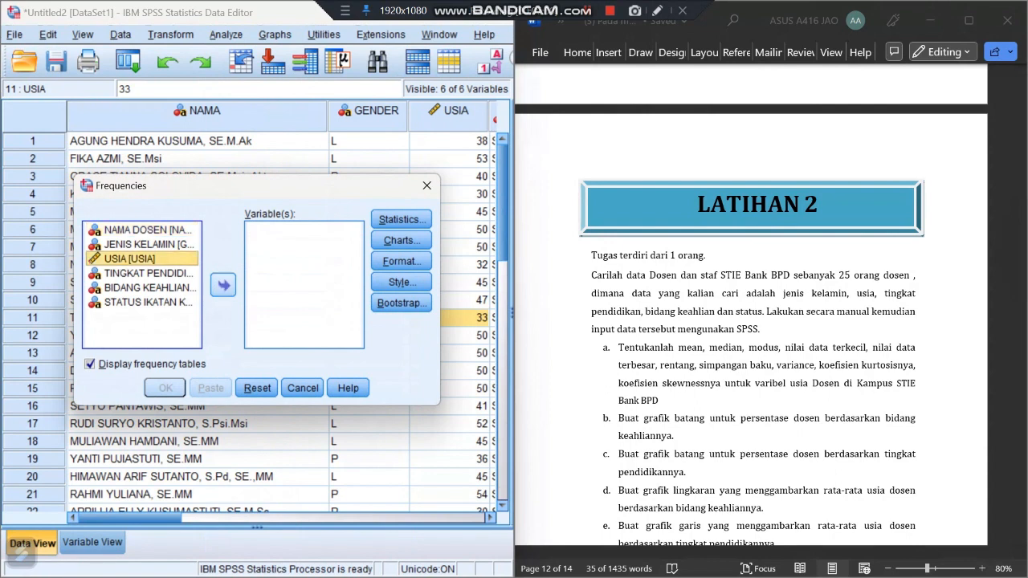
{"action": "left_click", "coordinate": [222, 284]}
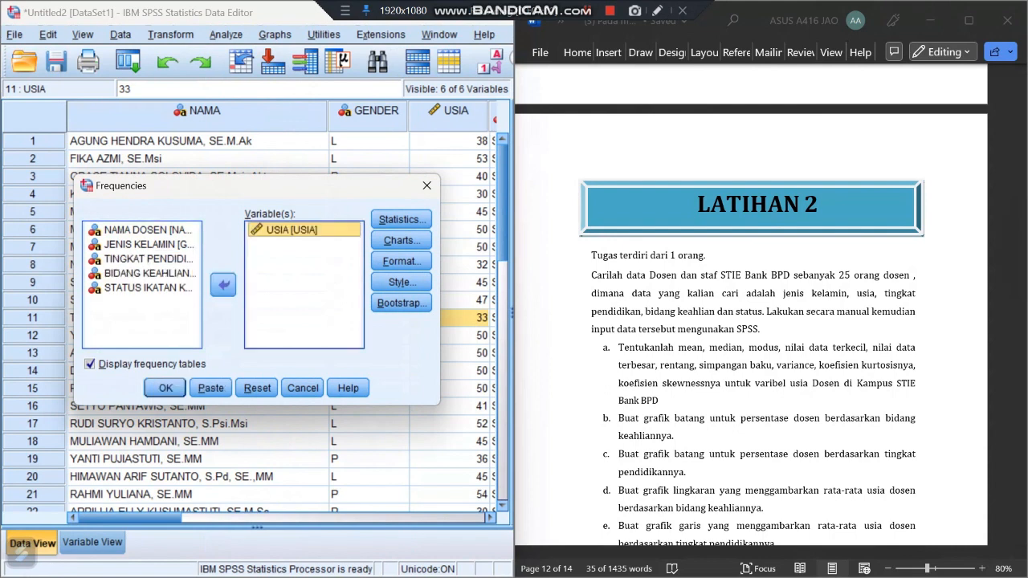
Include the mean, median, mode, skewness and kurtosis in the Frequencies statistics
{"action": "left_click", "coordinate": [401, 219]}
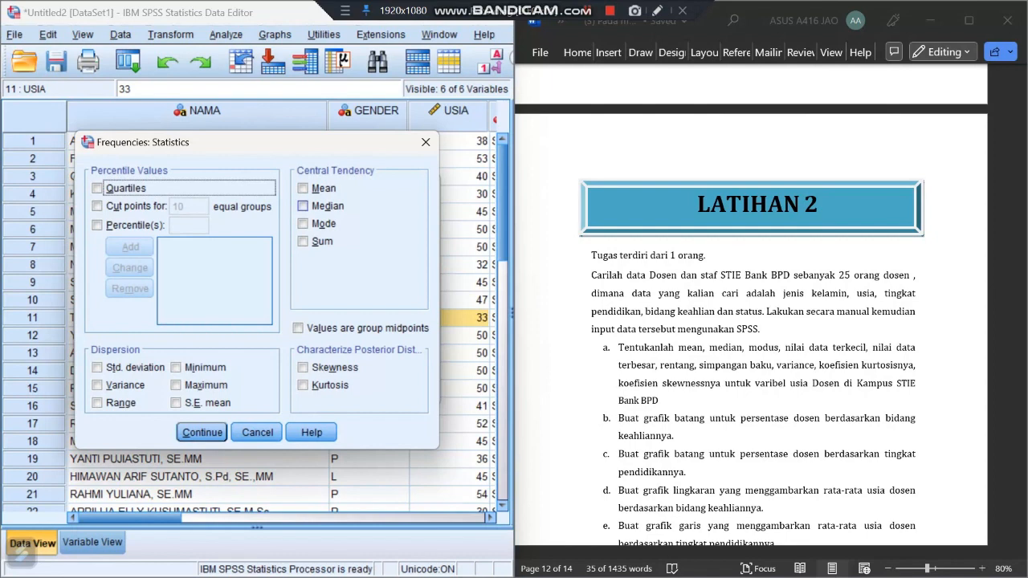
{"action": "left_click", "coordinate": [303, 188]}
{"action": "left_click", "coordinate": [302, 206]}
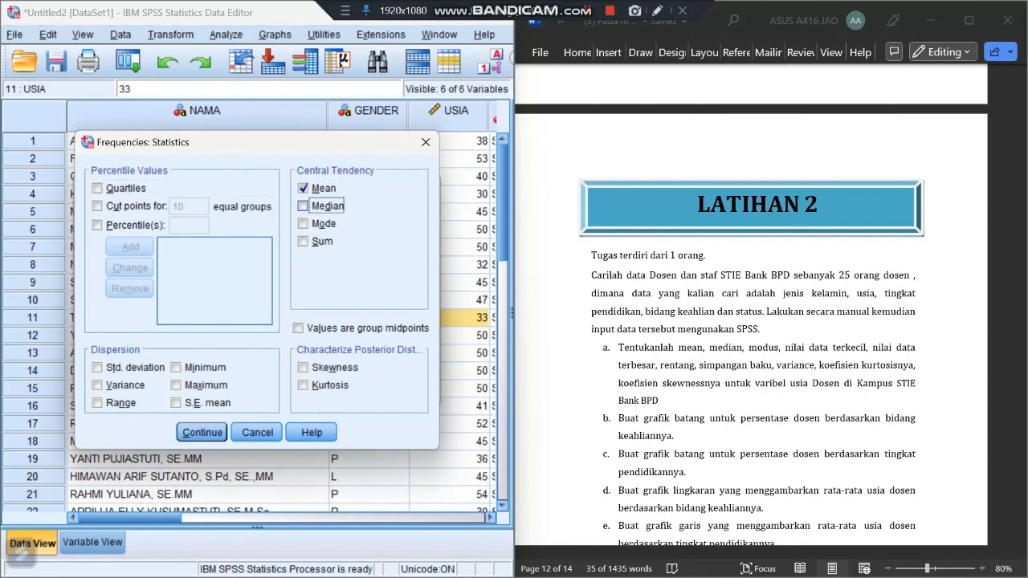
{"action": "left_click", "coordinate": [303, 223]}
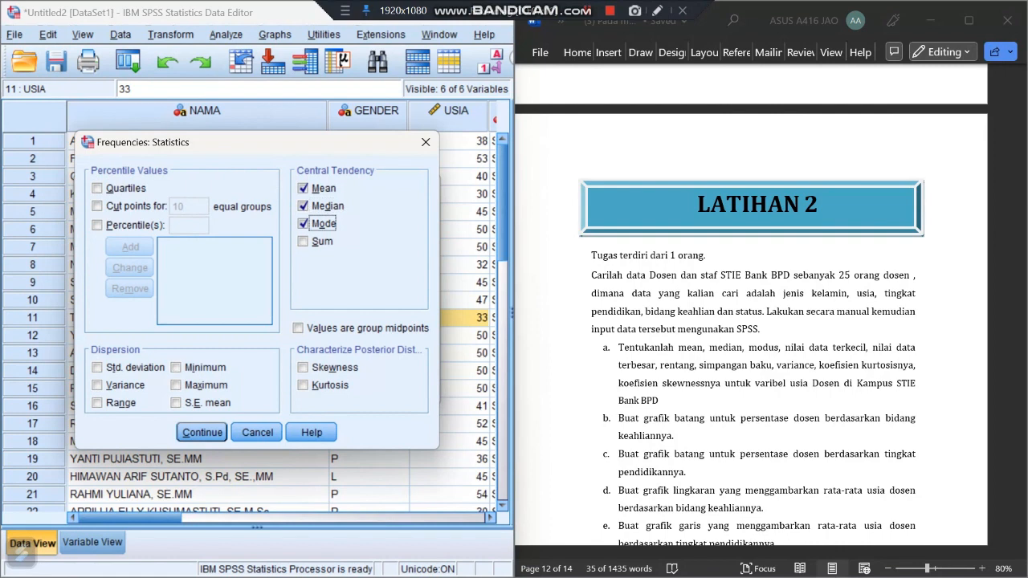
{"action": "left_click", "coordinate": [303, 368]}
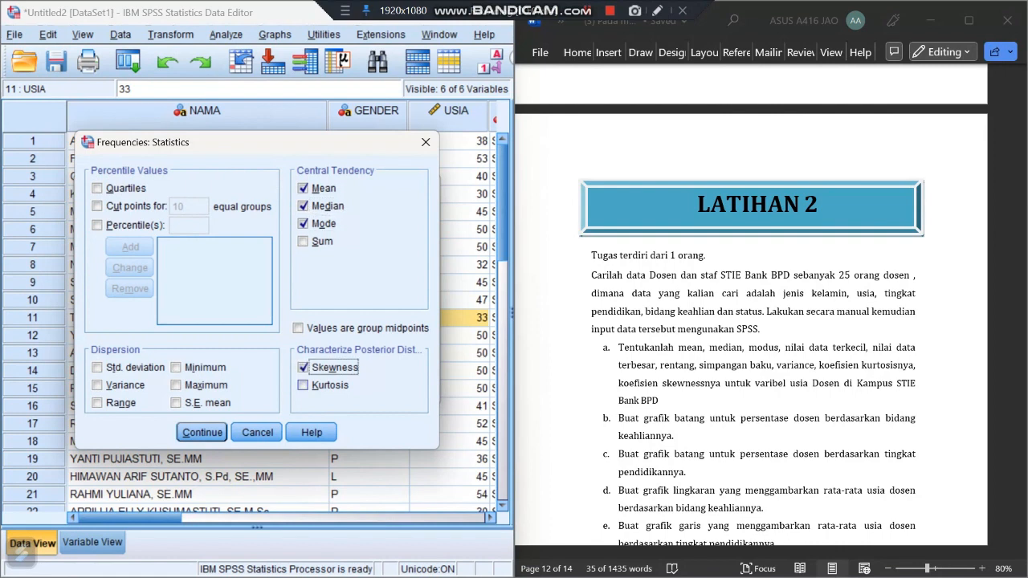
{"action": "left_click", "coordinate": [303, 385]}
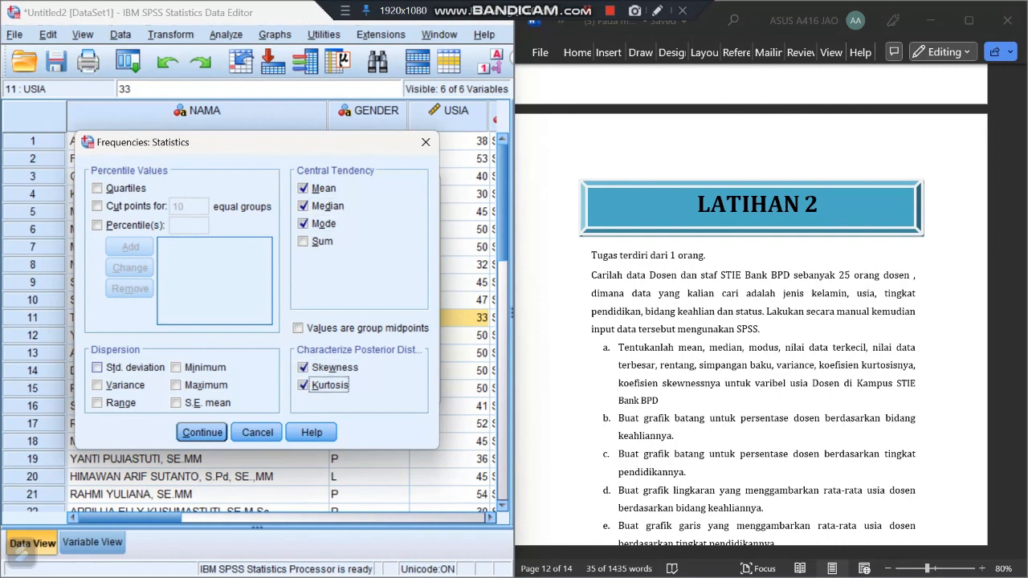
Add standard deviation, variance, range, minimum and maximum to the statistics and run the Frequencies analysis
{"action": "left_click", "coordinate": [97, 367]}
{"action": "left_click", "coordinate": [97, 385]}
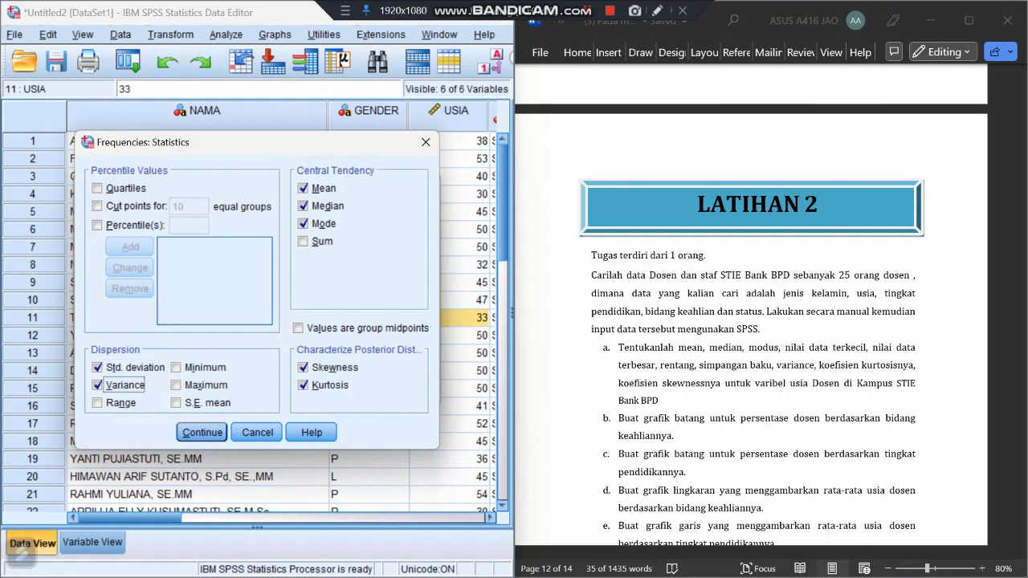
{"action": "left_click", "coordinate": [97, 402]}
{"action": "left_click", "coordinate": [176, 367]}
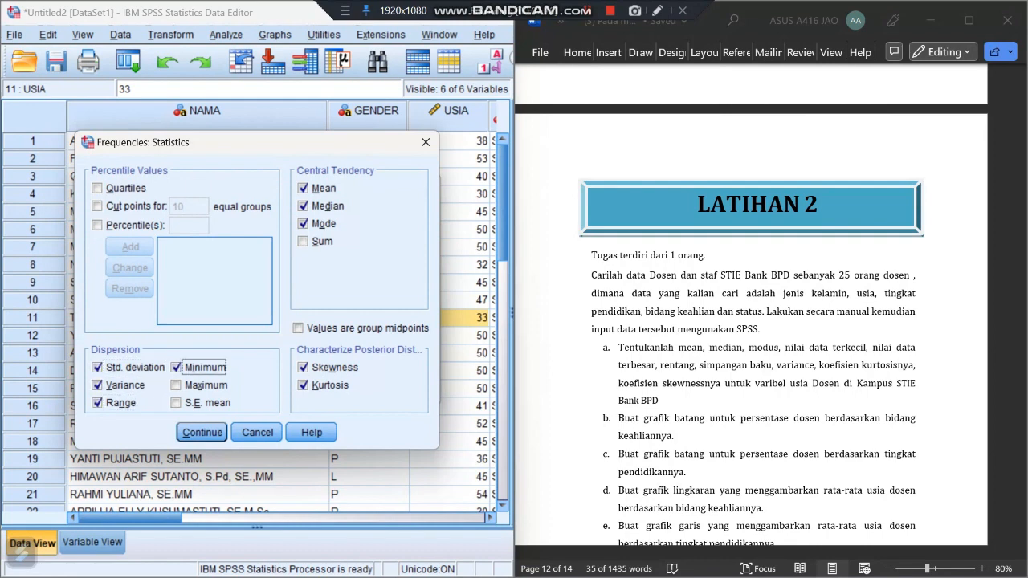
{"action": "left_click", "coordinate": [176, 385]}
{"action": "left_click", "coordinate": [201, 432]}
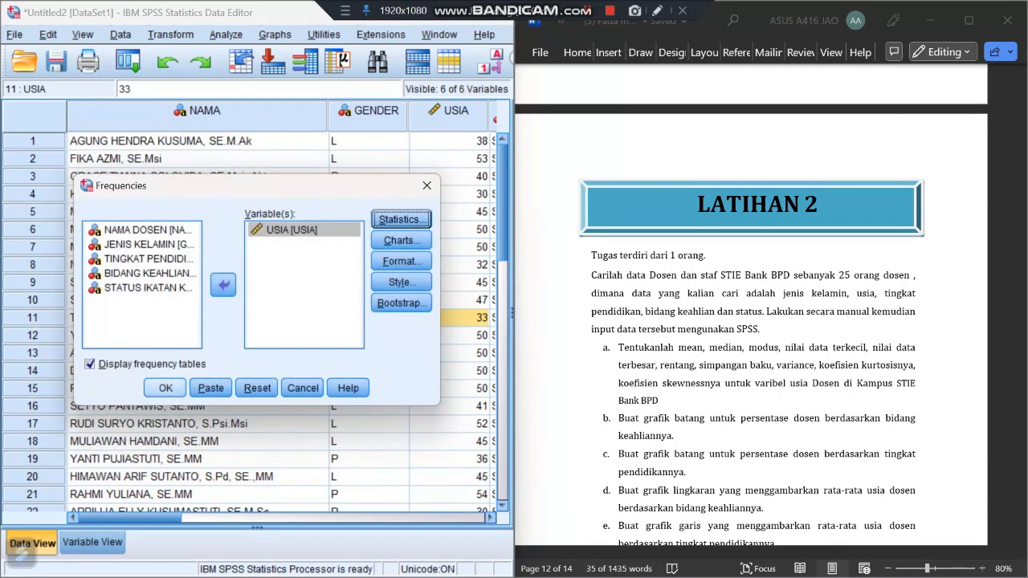
{"action": "left_click", "coordinate": [165, 388]}
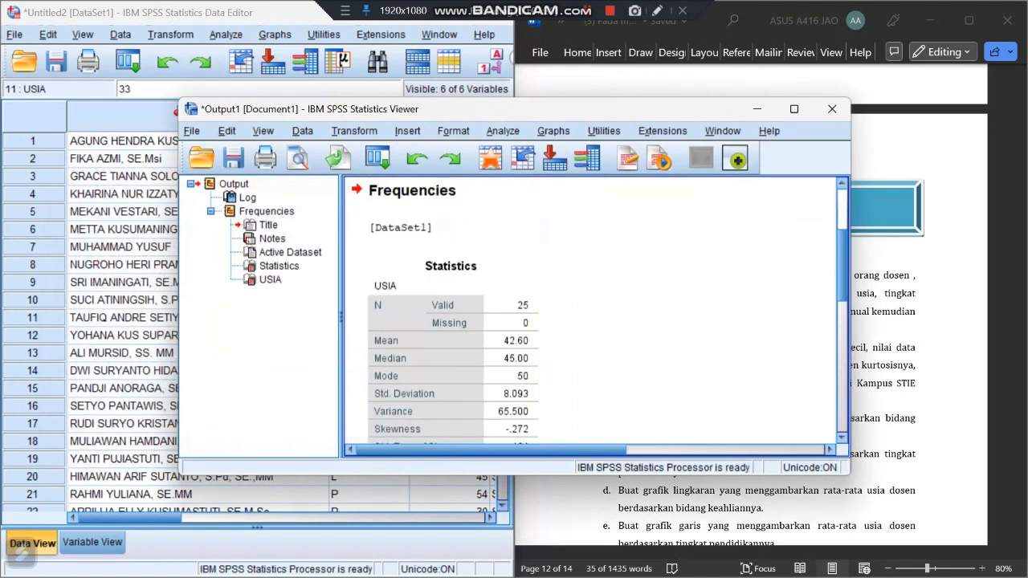
Examine the USIA statistics table in the output, moving the output window to uncover more of the question document
{"action": "left_click_drag", "start_coordinate": [842, 258], "coordinate": [841, 274]}
{"action": "scroll", "coordinate": [595, 313], "scroll_direction": "down", "scroll_amount": 1}
{"action": "scroll", "coordinate": [594, 313], "scroll_direction": "down", "scroll_amount": 10}
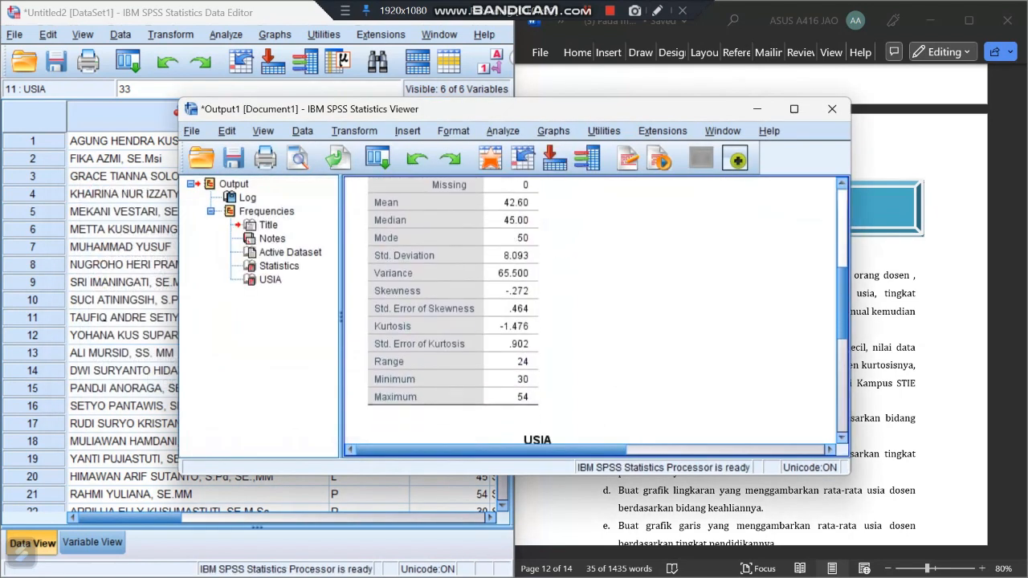
{"action": "scroll", "coordinate": [595, 313], "scroll_direction": "up", "scroll_amount": 8}
{"action": "scroll", "coordinate": [594, 313], "scroll_direction": "down", "scroll_amount": 1}
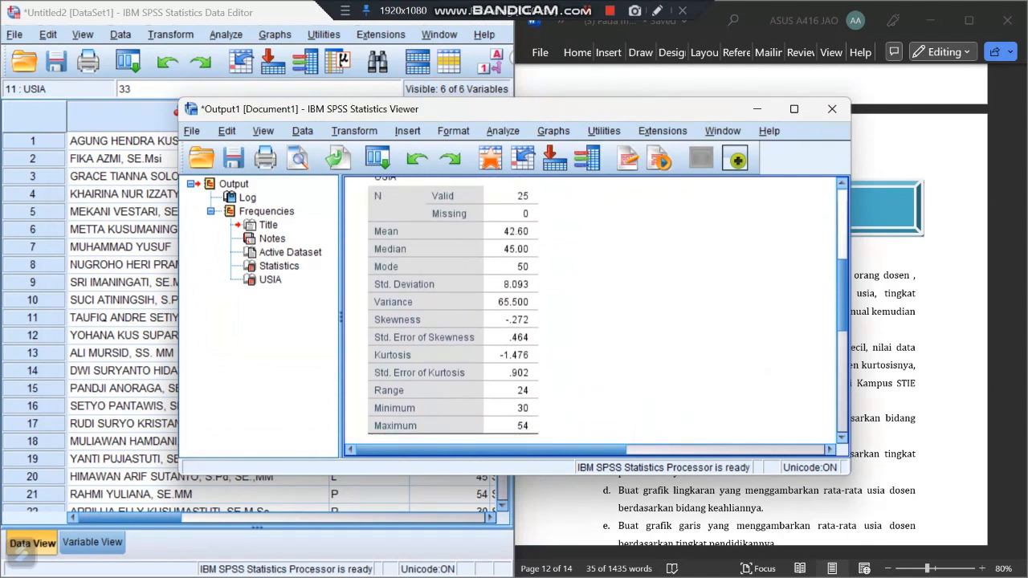
{"action": "left_click_drag", "start_coordinate": [619, 99], "coordinate": [619, 69]}
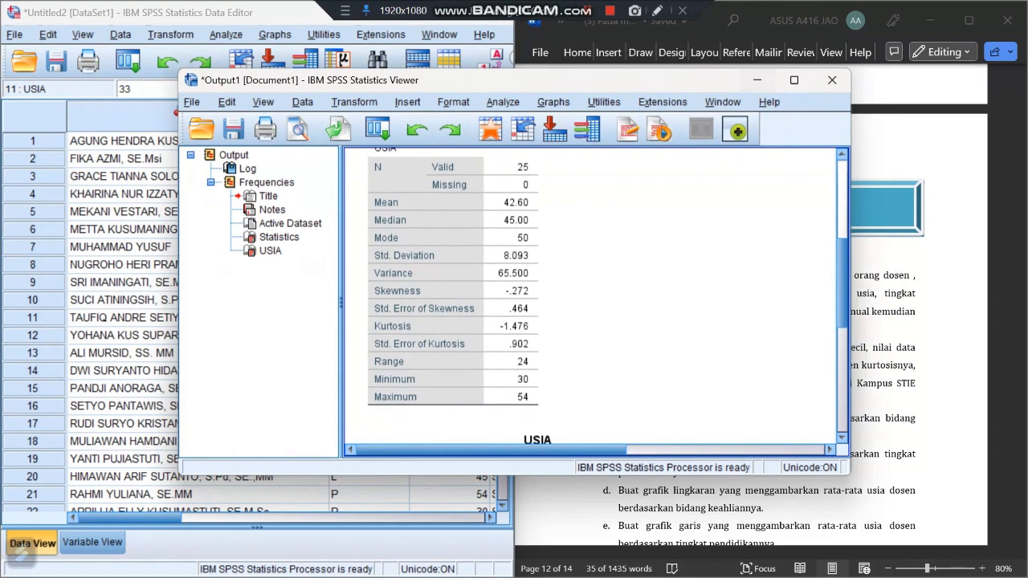
{"action": "left_click_drag", "start_coordinate": [676, 90], "coordinate": [615, 84]}
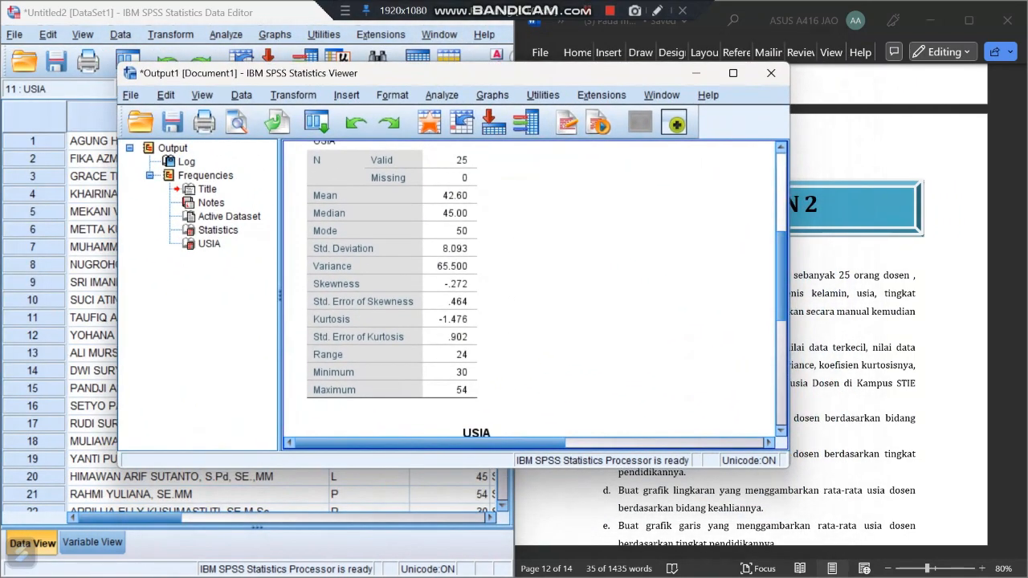
{"action": "scroll", "coordinate": [530, 289], "scroll_direction": "up", "scroll_amount": 2}
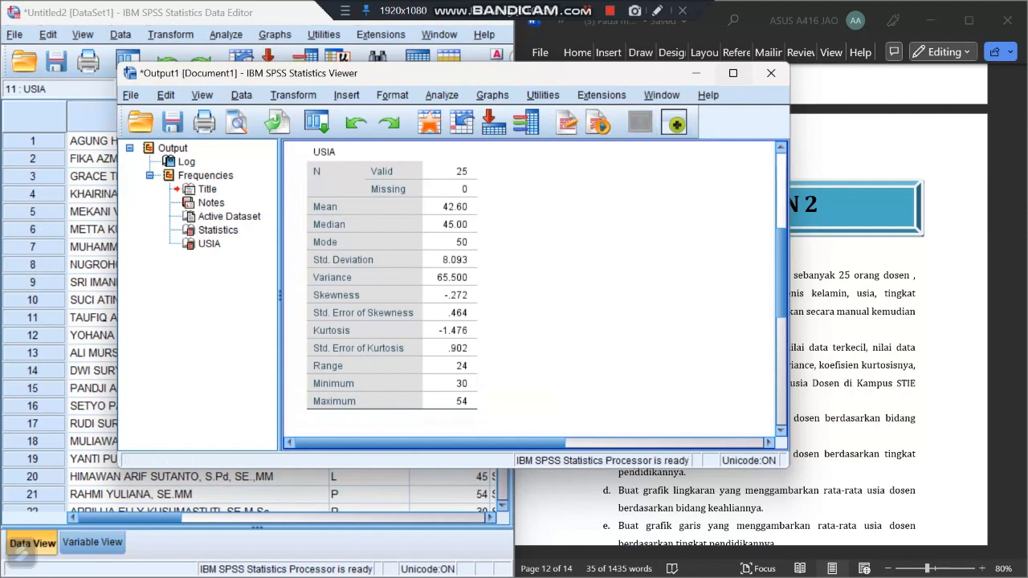
Examine the USIA frequency table down to its total row and return to the start of the output
{"action": "scroll", "coordinate": [530, 289], "scroll_direction": "down", "scroll_amount": 8}
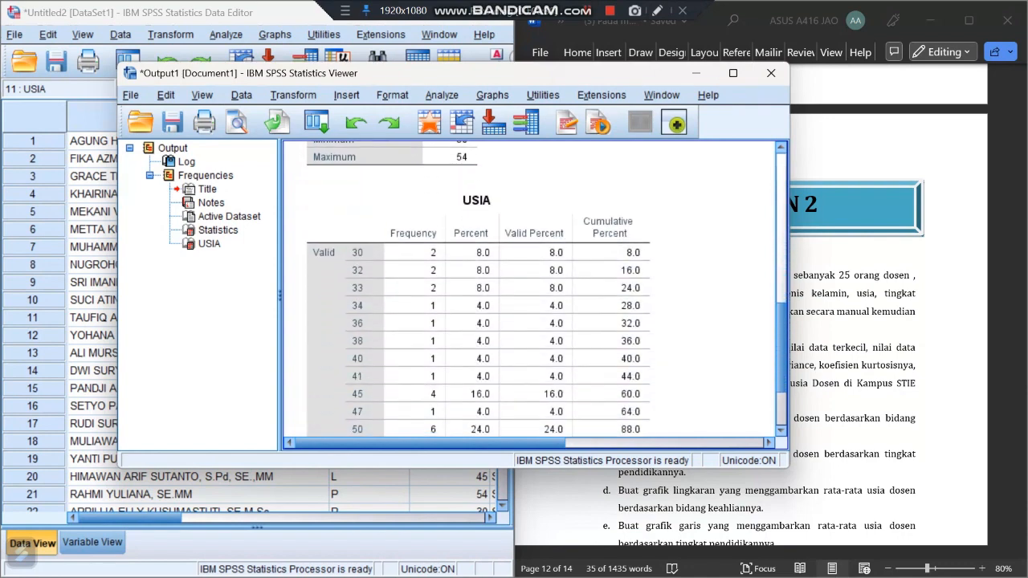
{"action": "scroll", "coordinate": [530, 289], "scroll_direction": "up", "scroll_amount": 2}
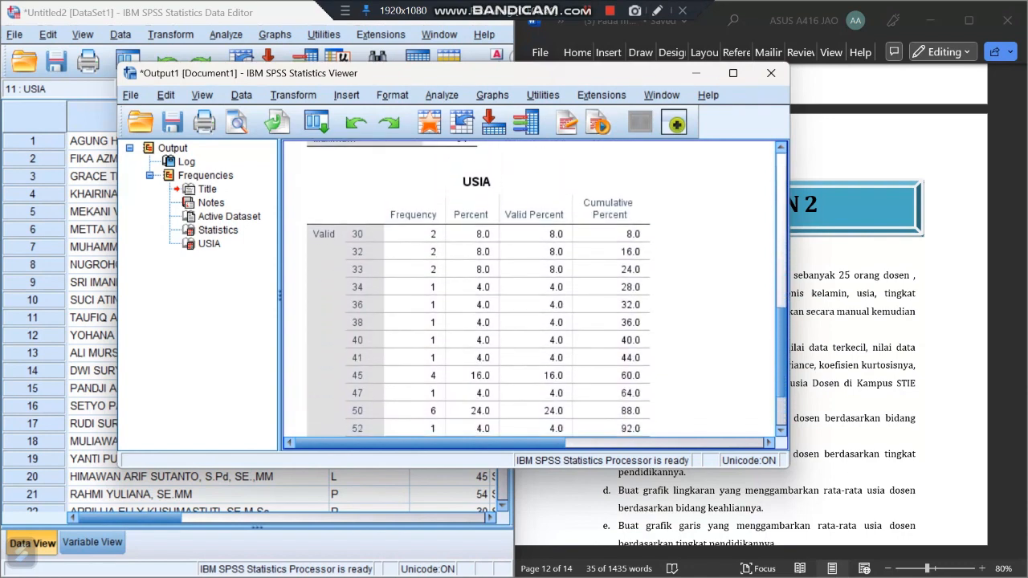
{"action": "scroll", "coordinate": [530, 289], "scroll_direction": "down", "scroll_amount": 3}
{"action": "scroll", "coordinate": [530, 289], "scroll_direction": "up", "scroll_amount": 2}
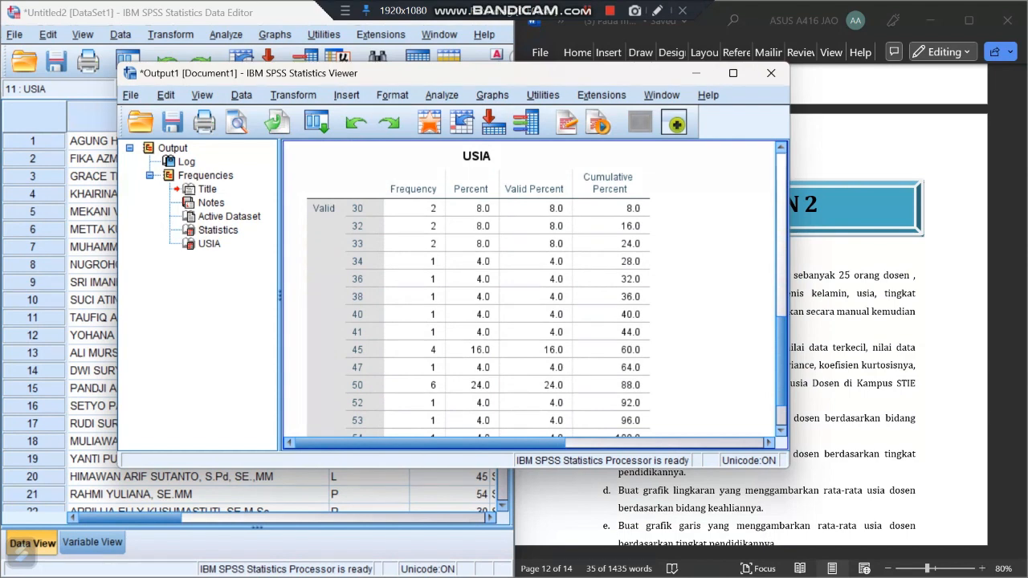
{"action": "scroll", "coordinate": [530, 289], "scroll_direction": "down", "scroll_amount": 2}
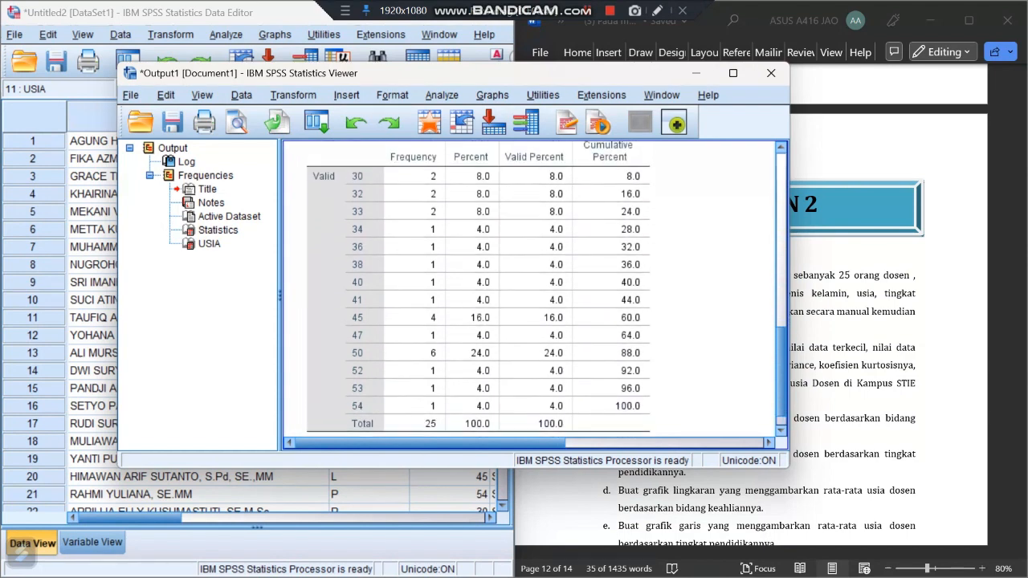
{"action": "scroll", "coordinate": [530, 289], "scroll_direction": "up", "scroll_amount": 2}
{"action": "scroll", "coordinate": [530, 289], "scroll_direction": "down", "scroll_amount": 2}
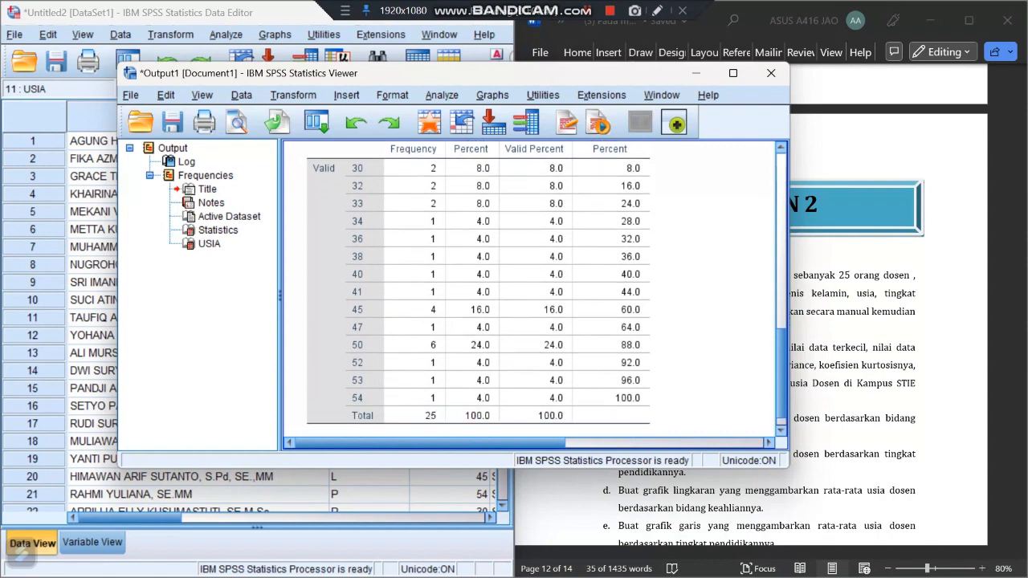
{"action": "scroll", "coordinate": [529, 289], "scroll_direction": "up", "scroll_amount": 1}
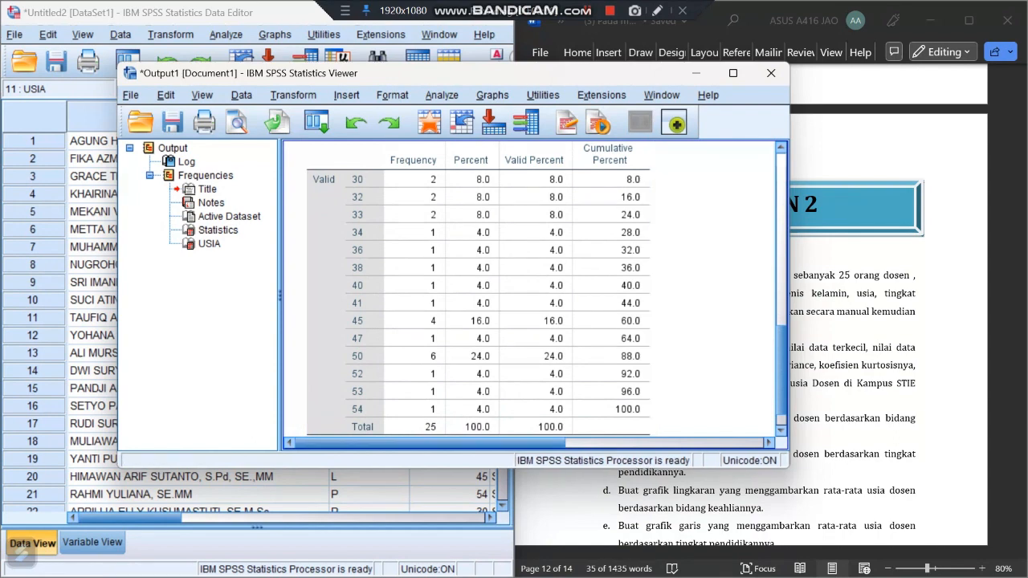
{"action": "scroll", "coordinate": [530, 289], "scroll_direction": "up", "scroll_amount": 5}
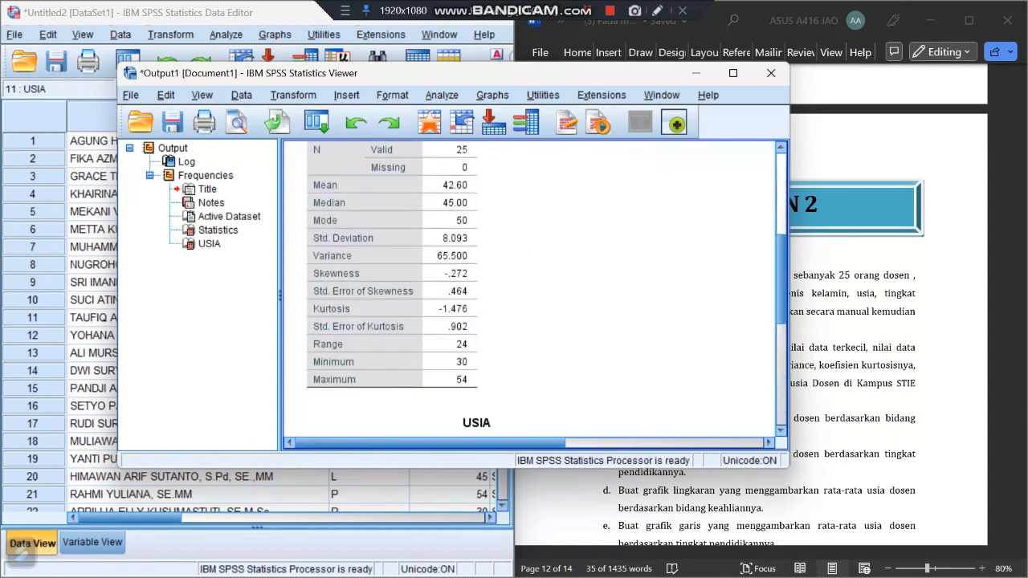
{"action": "scroll", "coordinate": [530, 289], "scroll_direction": "up", "scroll_amount": 5}
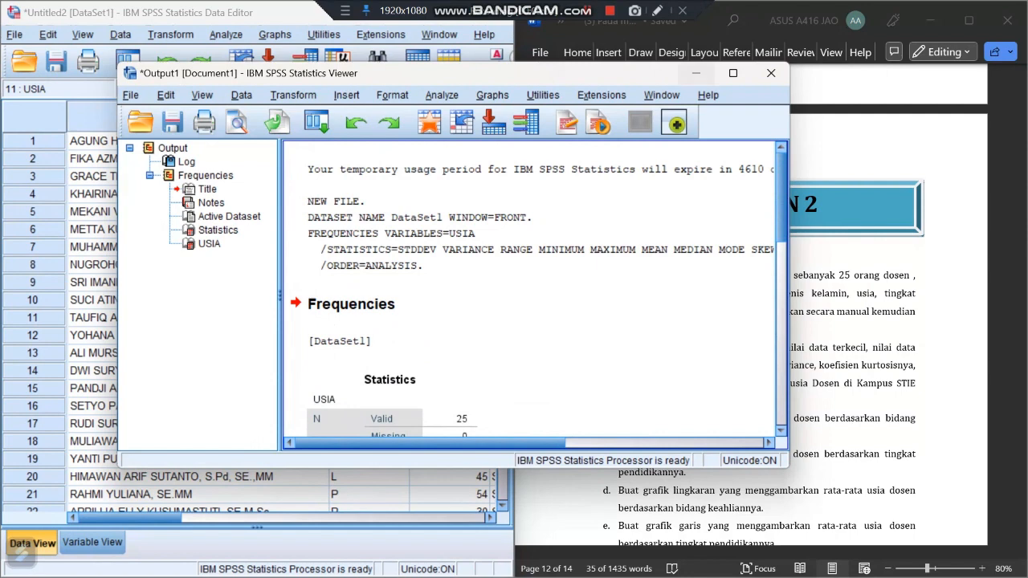
Minimize the output viewer and show all LATIHAN 2 questions a to e in the Word document
{"action": "left_click", "coordinate": [696, 73]}
{"action": "left_click", "coordinate": [610, 10]}
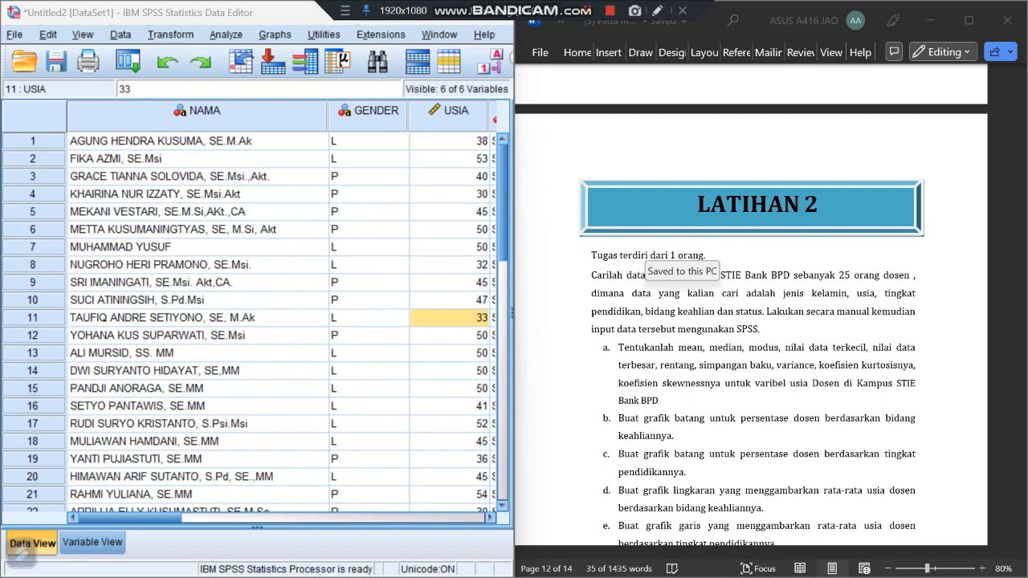
{"action": "scroll", "coordinate": [751, 321], "scroll_direction": "up", "scroll_amount": 8}
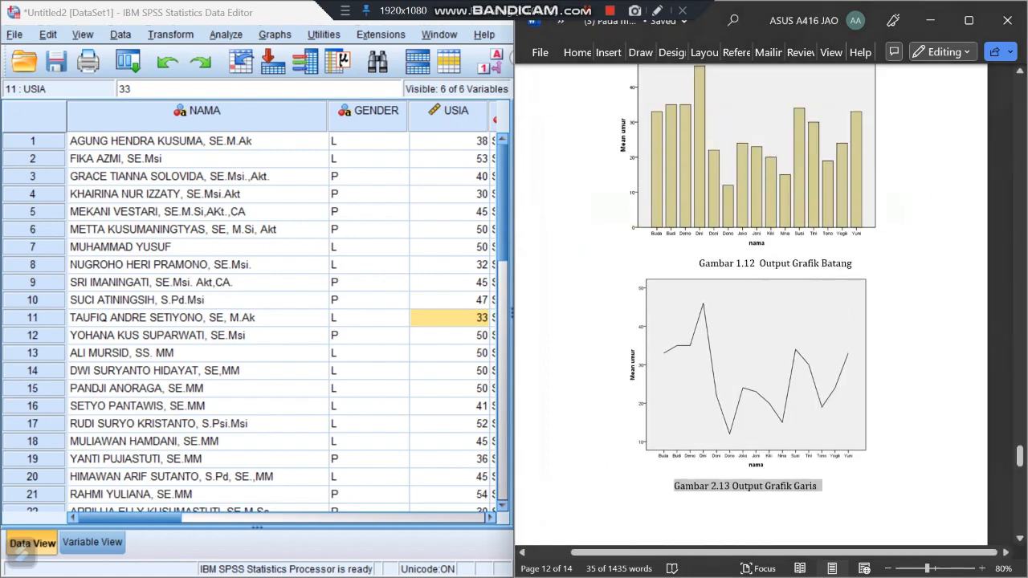
{"action": "left_click_drag", "start_coordinate": [1019, 456], "coordinate": [1020, 482]}
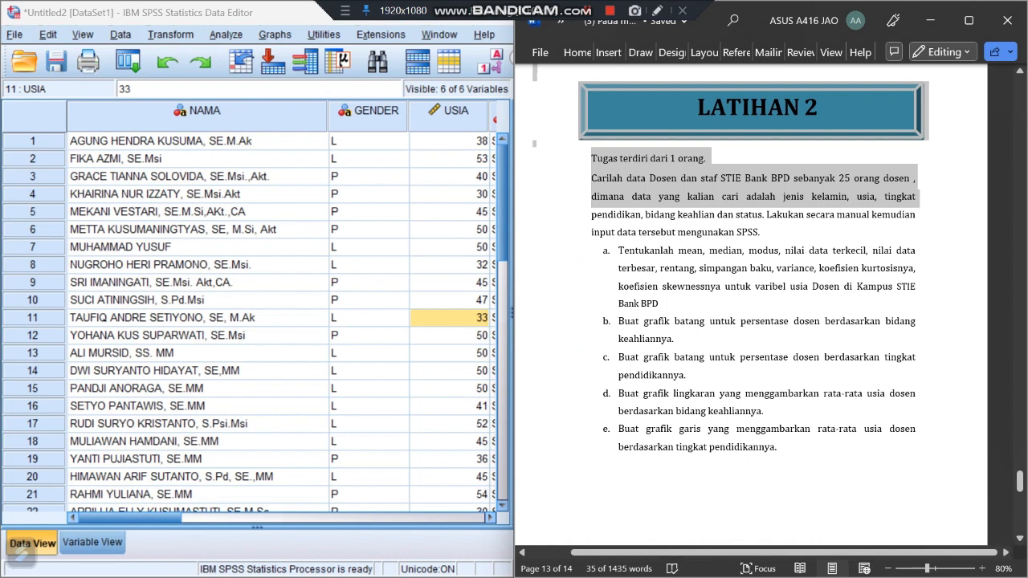
Create a simple bar chart for groups of cases showing % of cases, with BIDANG KEAHLIAN on the category axis
{"action": "left_click", "coordinate": [275, 35]}
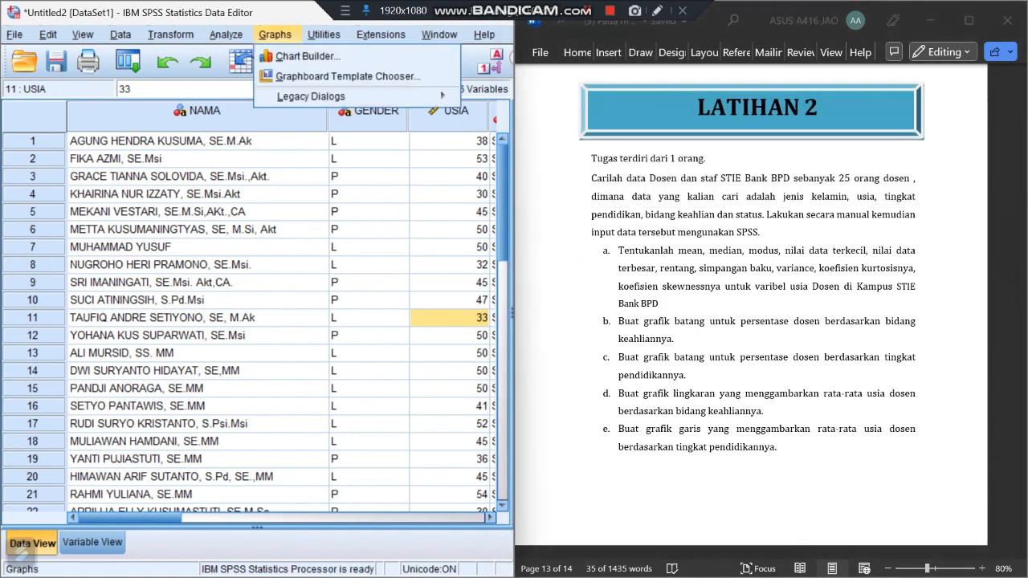
{"action": "mouse_move", "coordinate": [313, 96]}
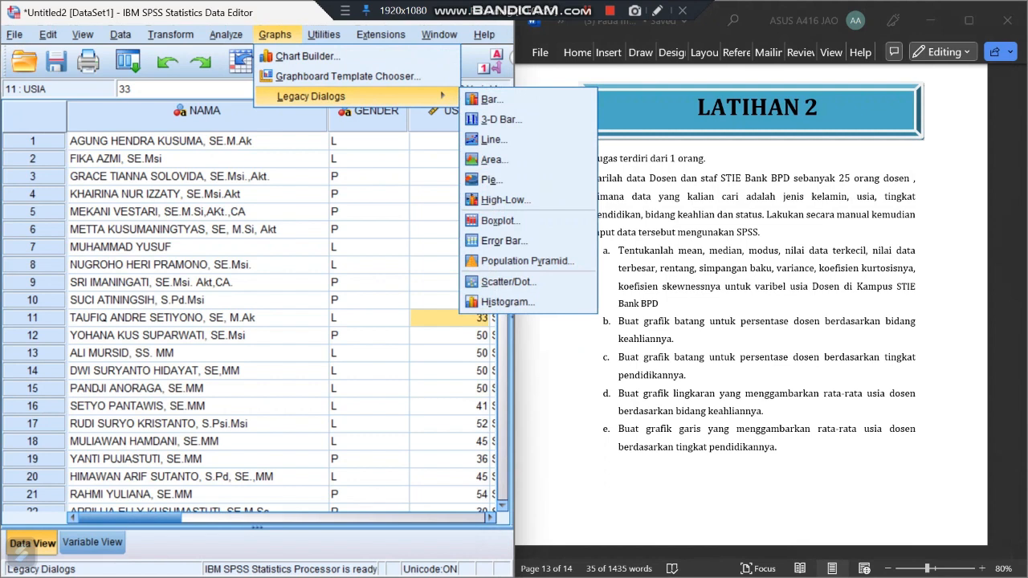
{"action": "left_click", "coordinate": [491, 99]}
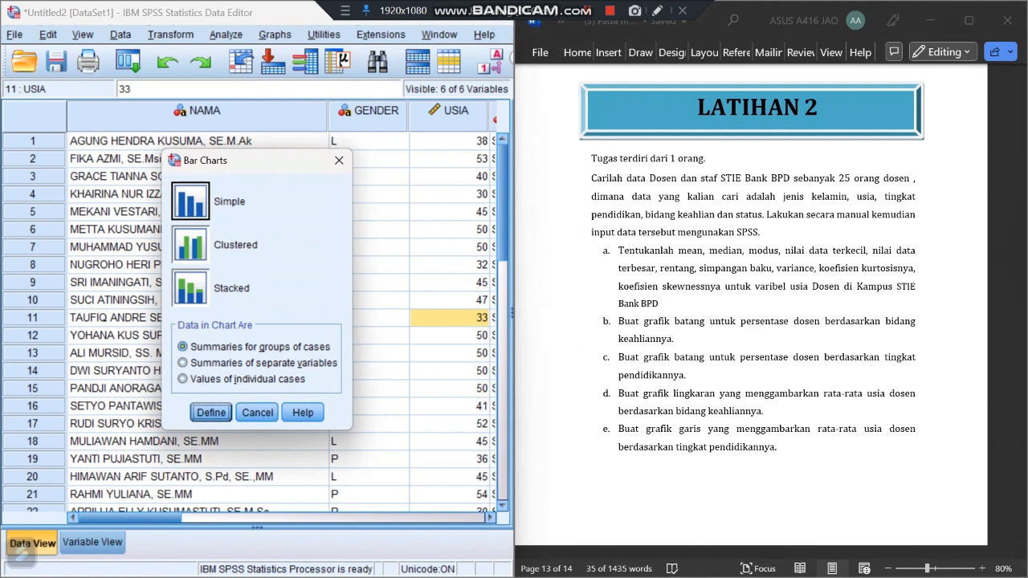
{"action": "left_click", "coordinate": [211, 413]}
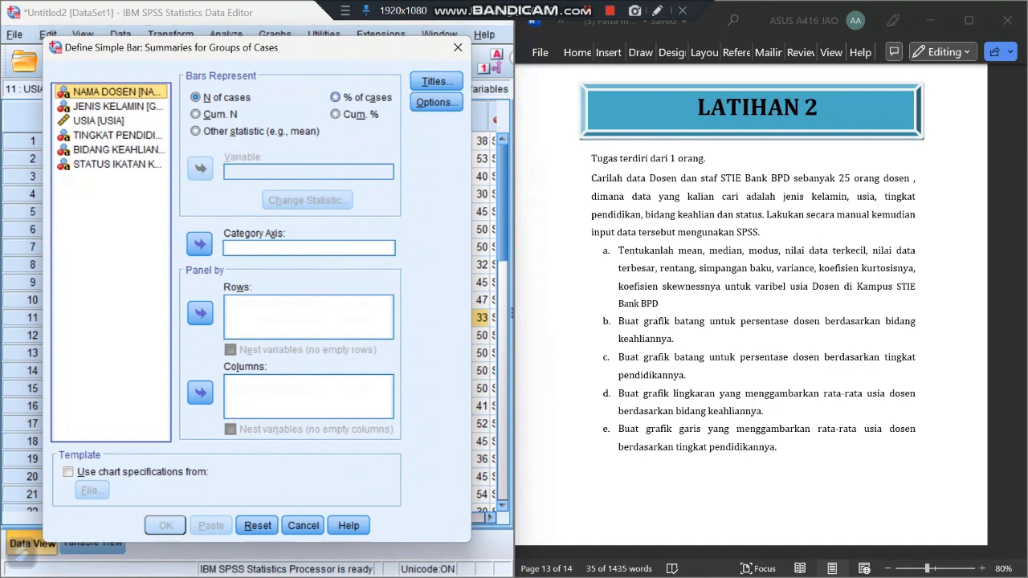
{"action": "left_click", "coordinate": [336, 97]}
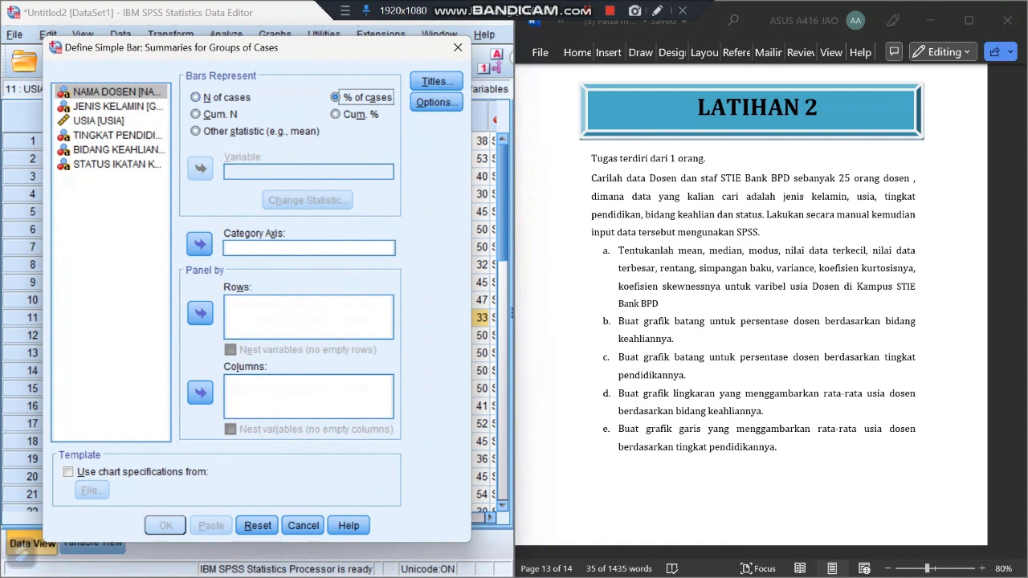
{"action": "left_click", "coordinate": [119, 150]}
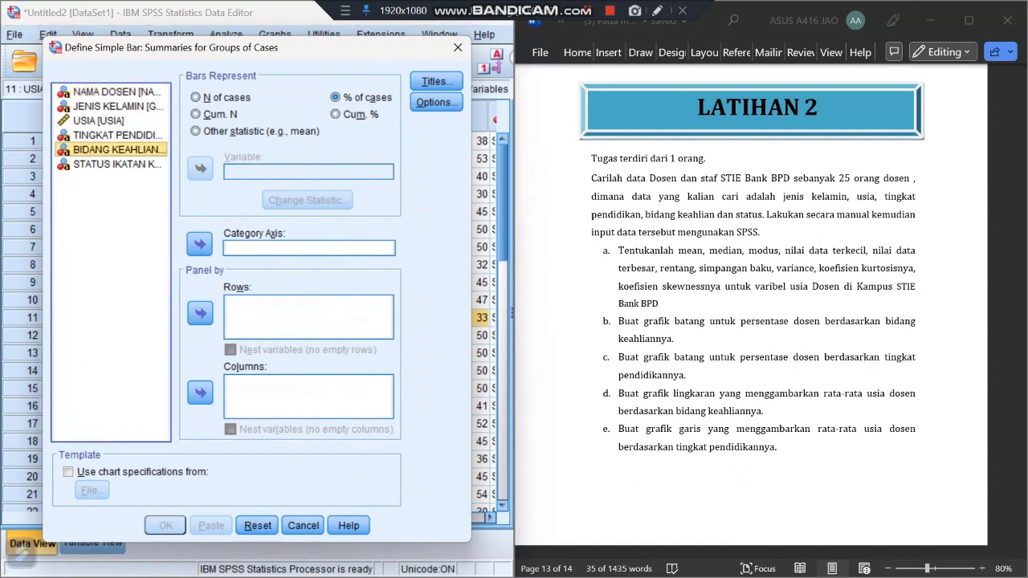
{"action": "left_click", "coordinate": [200, 243]}
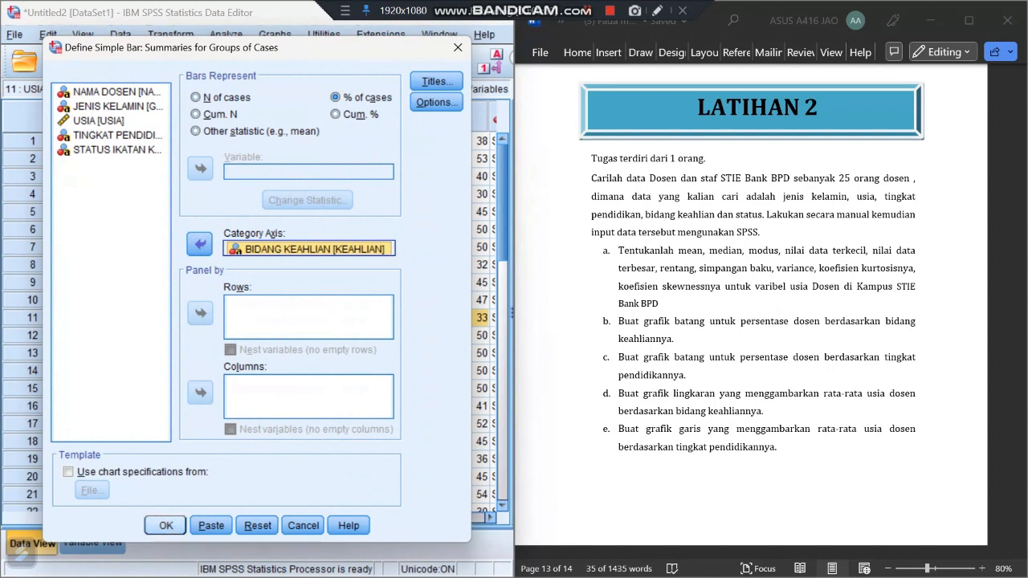
{"action": "left_click", "coordinate": [165, 525]}
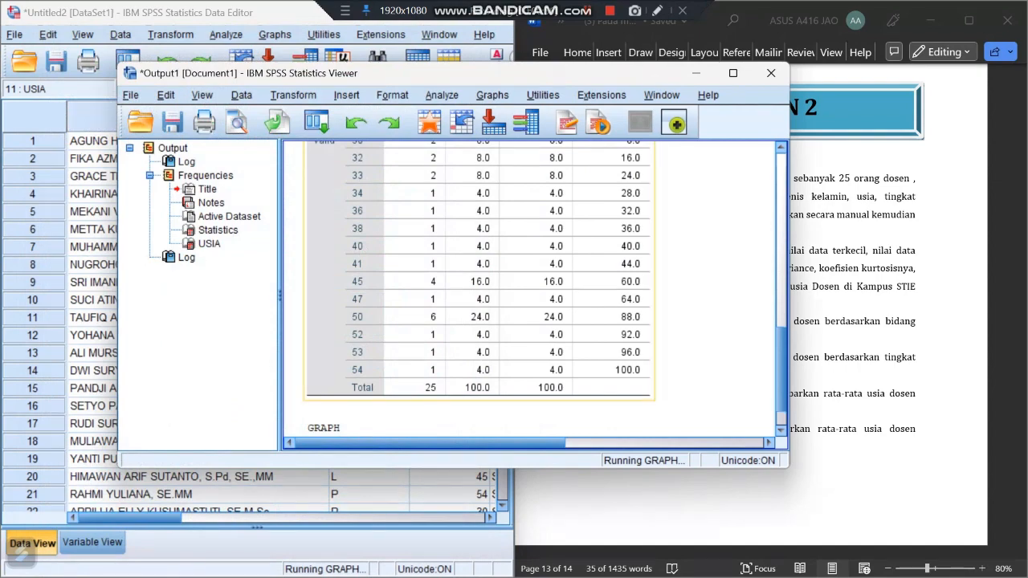
Maximize the output viewer, open the BIDANG KEAHLIAN bar chart for editing and show Percent data labels on its bars
{"action": "left_click", "coordinate": [732, 73]}
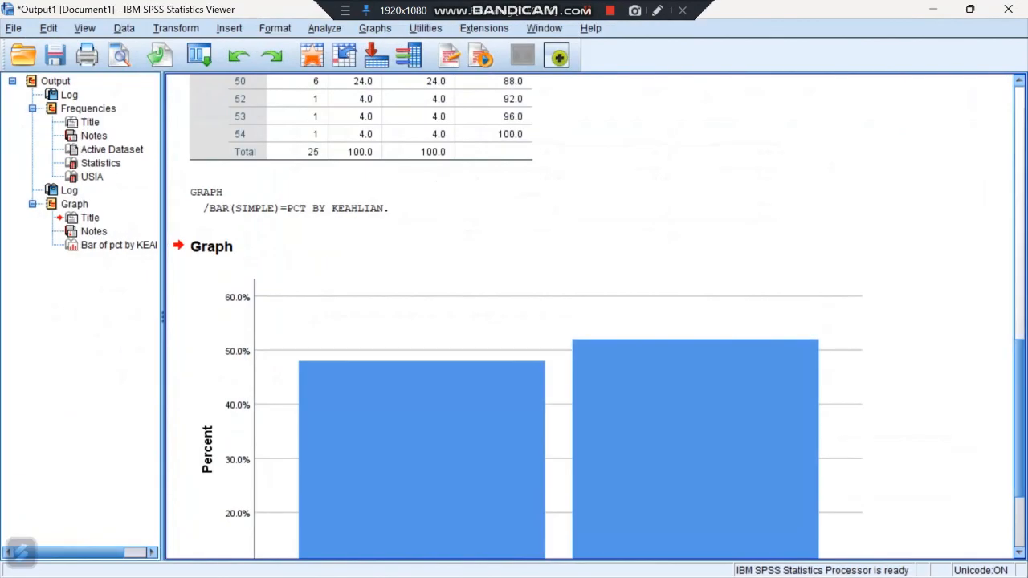
{"action": "scroll", "coordinate": [589, 316], "scroll_direction": "down", "scroll_amount": 3}
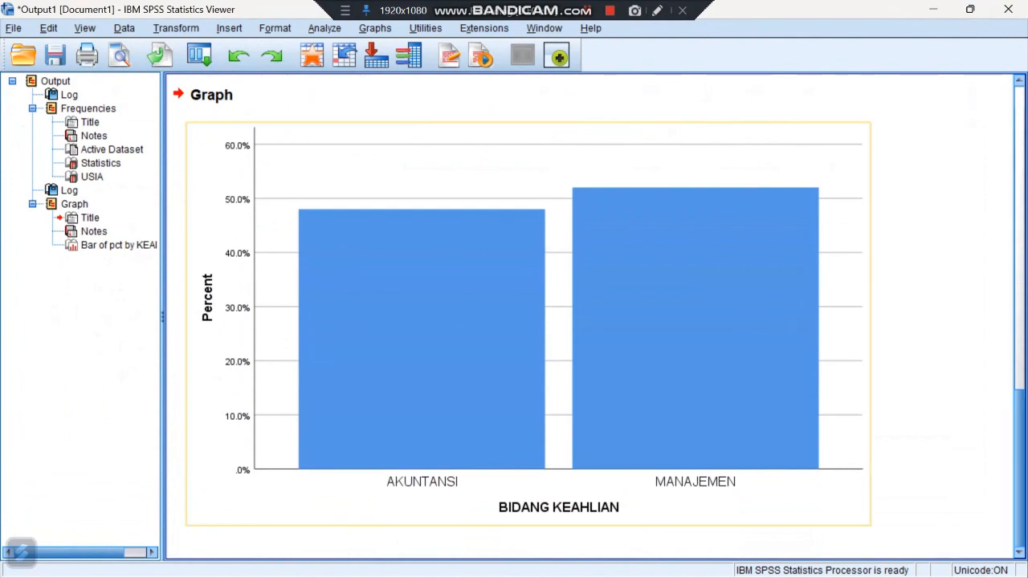
{"action": "left_click", "coordinate": [528, 325]}
{"action": "double_click", "coordinate": [529, 324]}
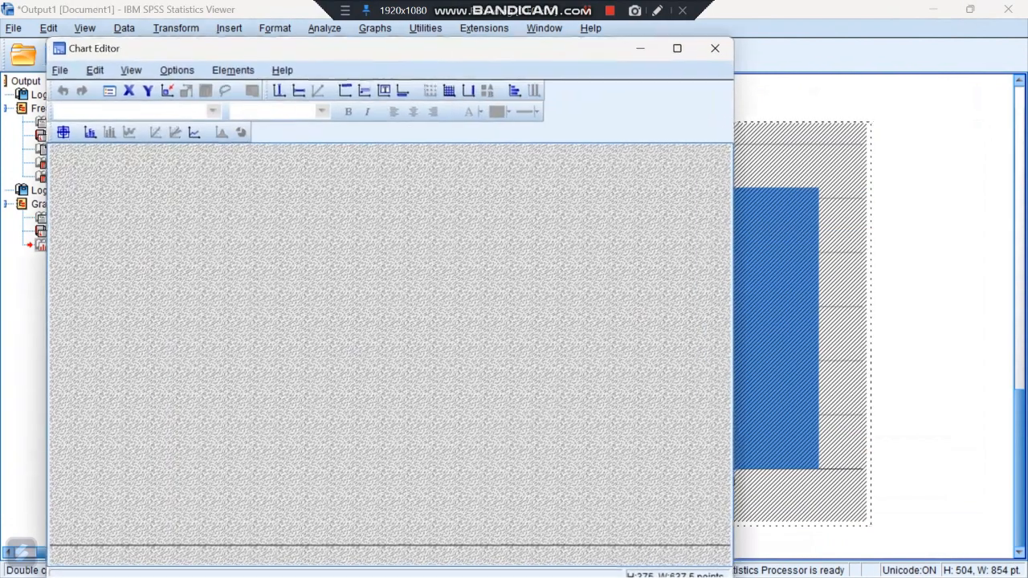
{"action": "left_click", "coordinate": [90, 133]}
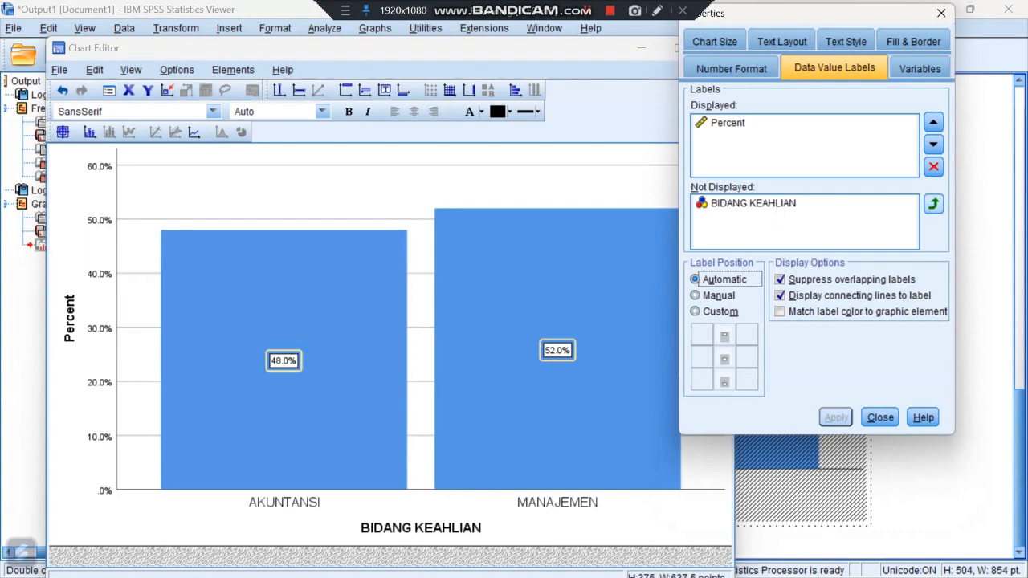
{"action": "left_click", "coordinate": [933, 204]}
{"action": "left_click", "coordinate": [831, 417]}
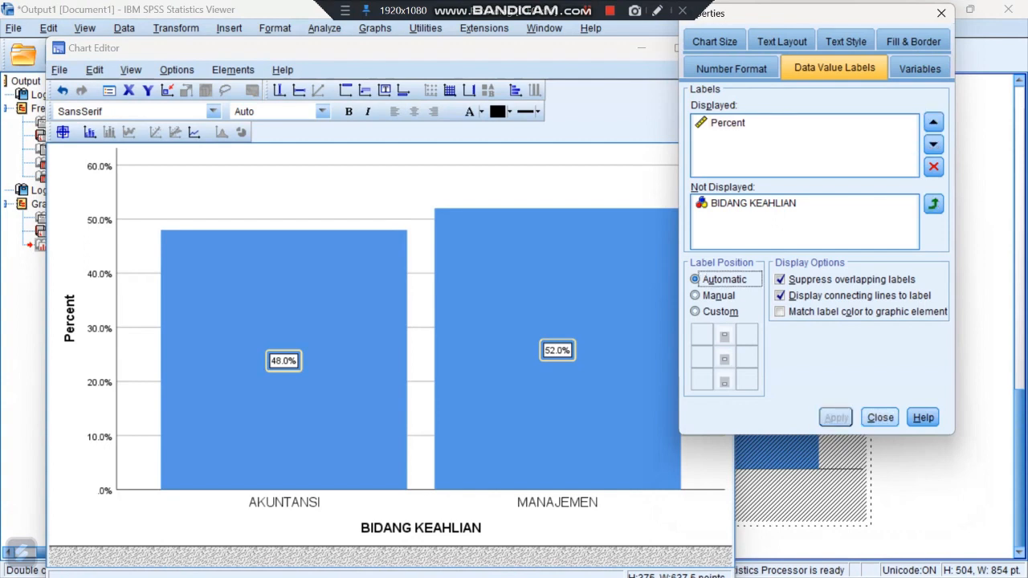
{"action": "left_click", "coordinate": [880, 418]}
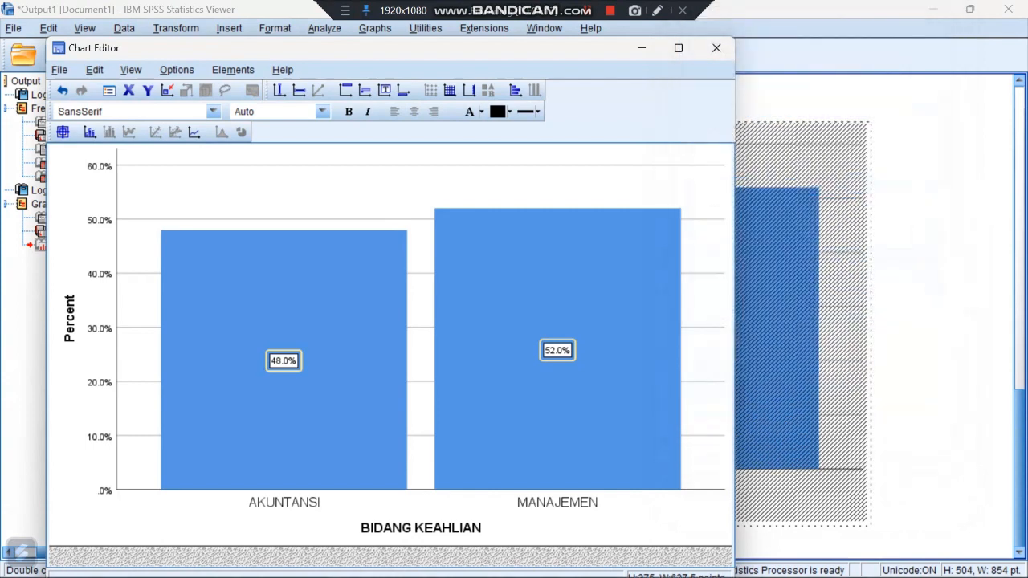
Check the LATIHAN 2 questions in Word, minimize the chart editor and output viewer, and show the questions beside the data editor
{"action": "left_click", "coordinate": [602, 558]}
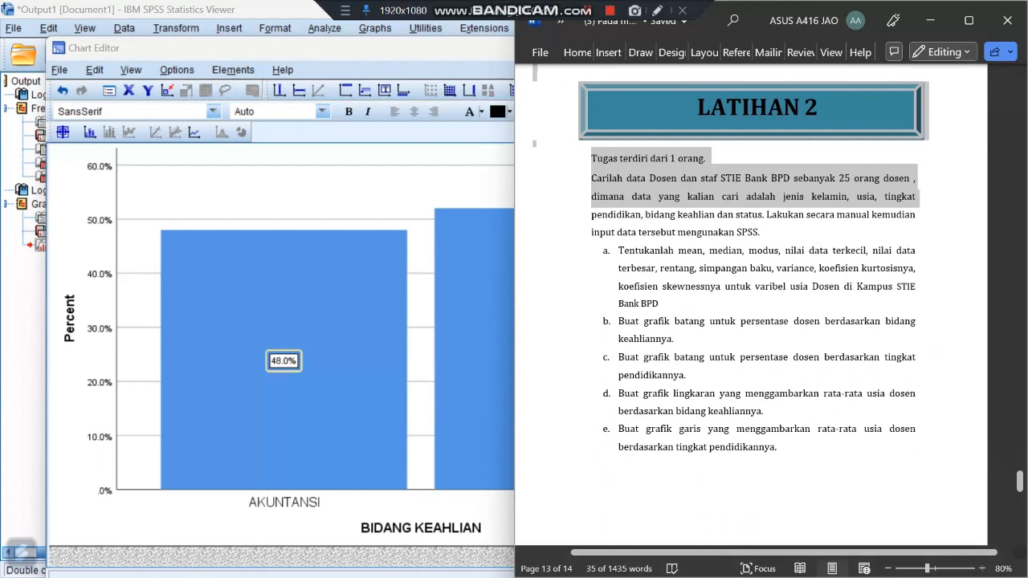
{"action": "left_click", "coordinate": [353, 337]}
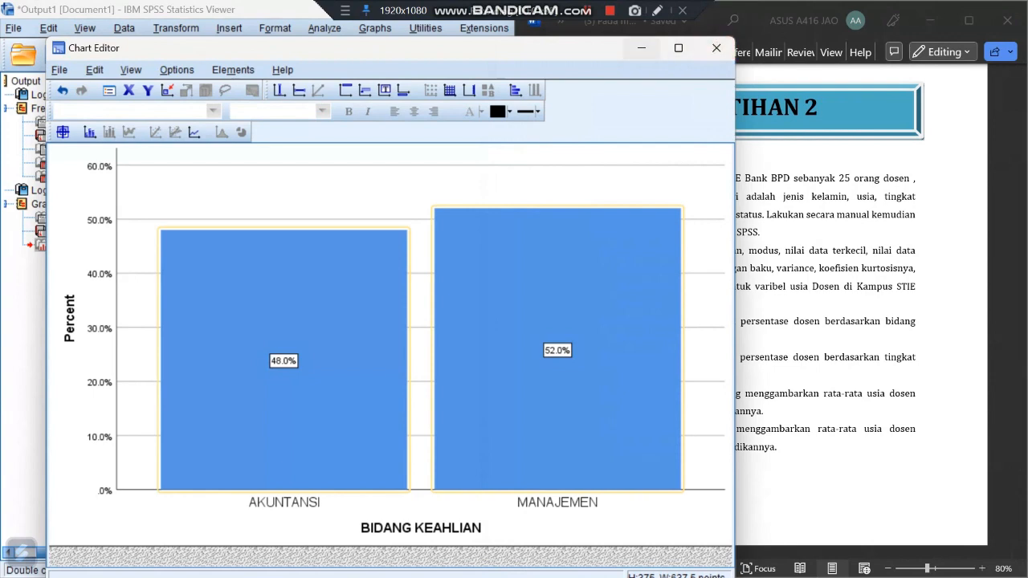
{"action": "left_click", "coordinate": [640, 48]}
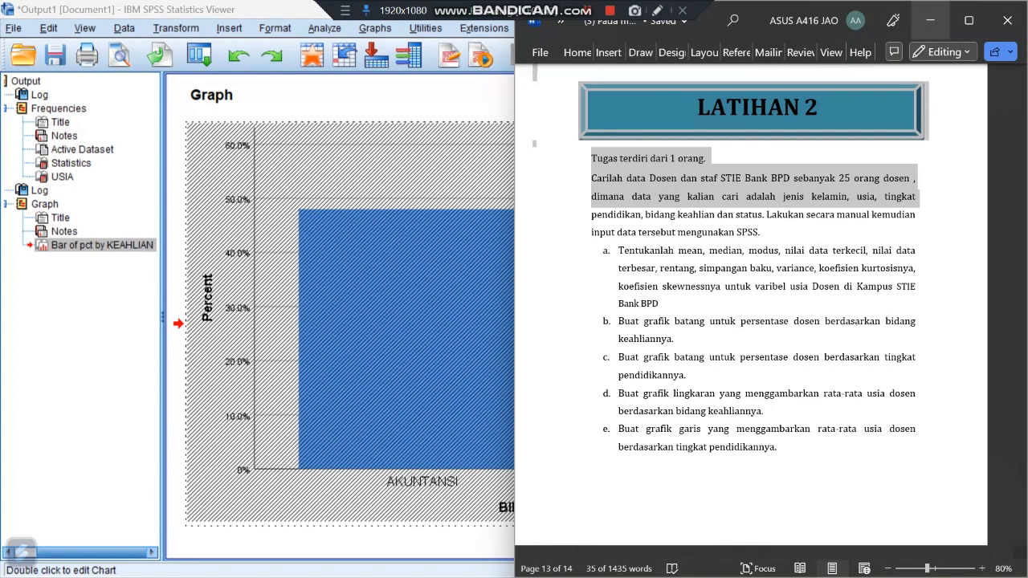
{"action": "left_click", "coordinate": [929, 20]}
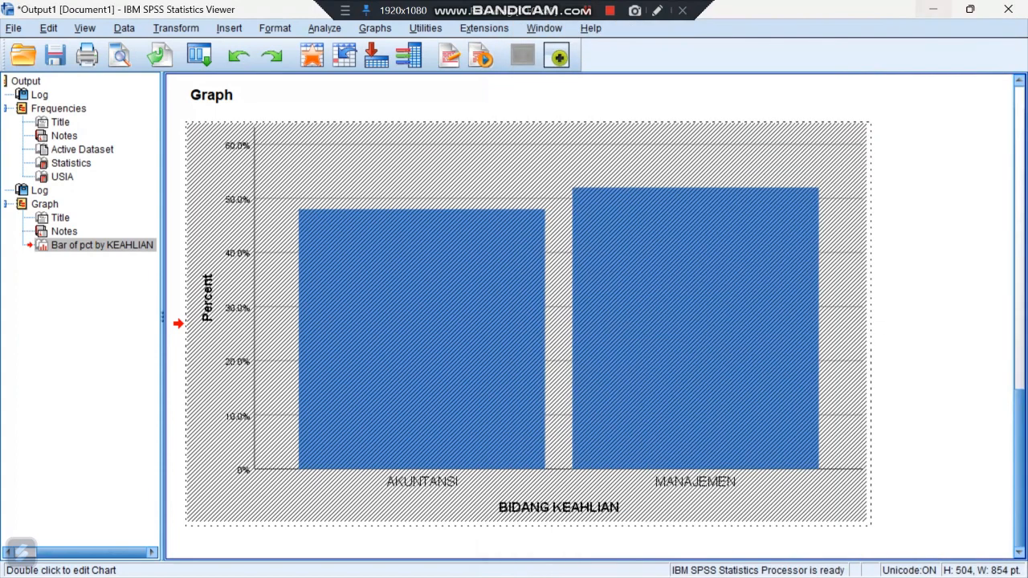
{"action": "left_click", "coordinate": [933, 9]}
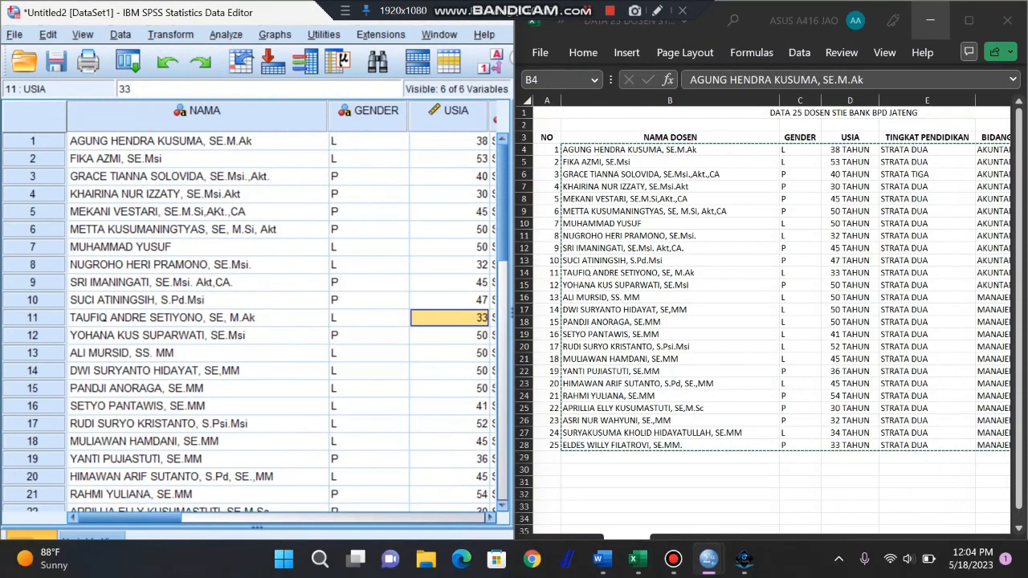
{"action": "left_click", "coordinate": [601, 560]}
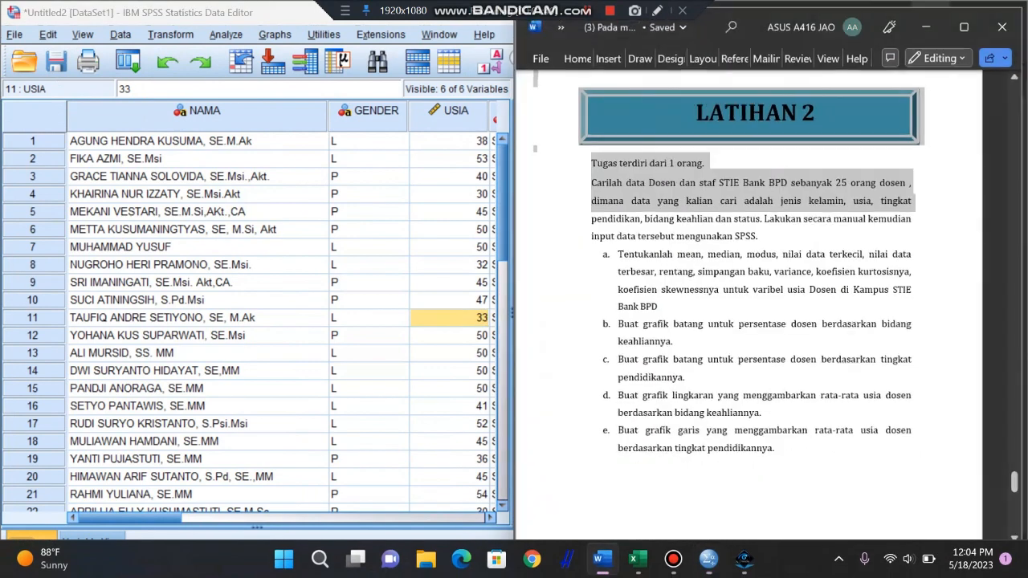
{"action": "left_click", "coordinate": [601, 560]}
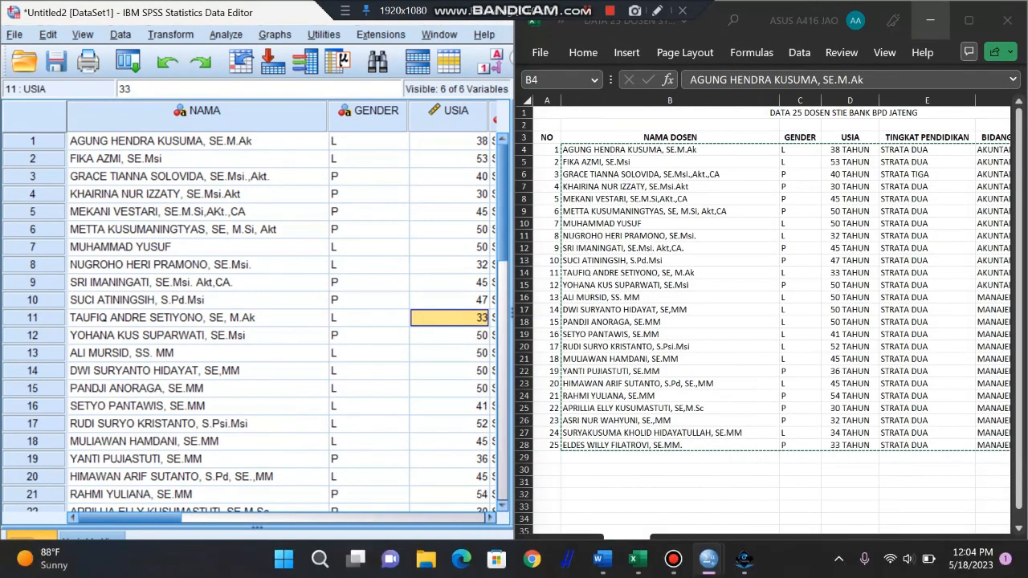
{"action": "left_click", "coordinate": [602, 559]}
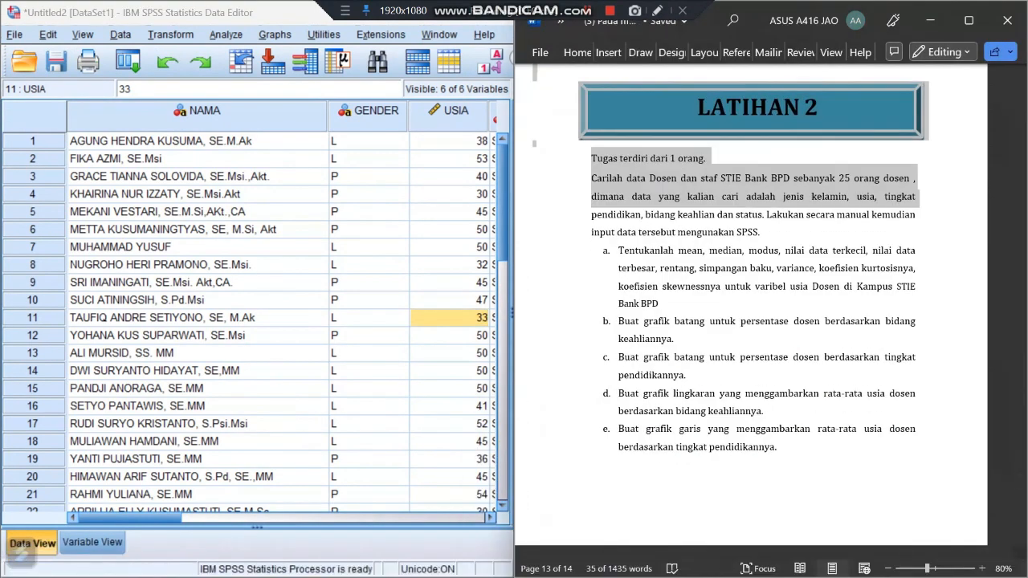
Create another simple bar chart of % of cases, replacing BIDANG KEAHLIAN with TINGKAT PENDIDIKAN on the category axis
{"action": "left_click", "coordinate": [275, 35]}
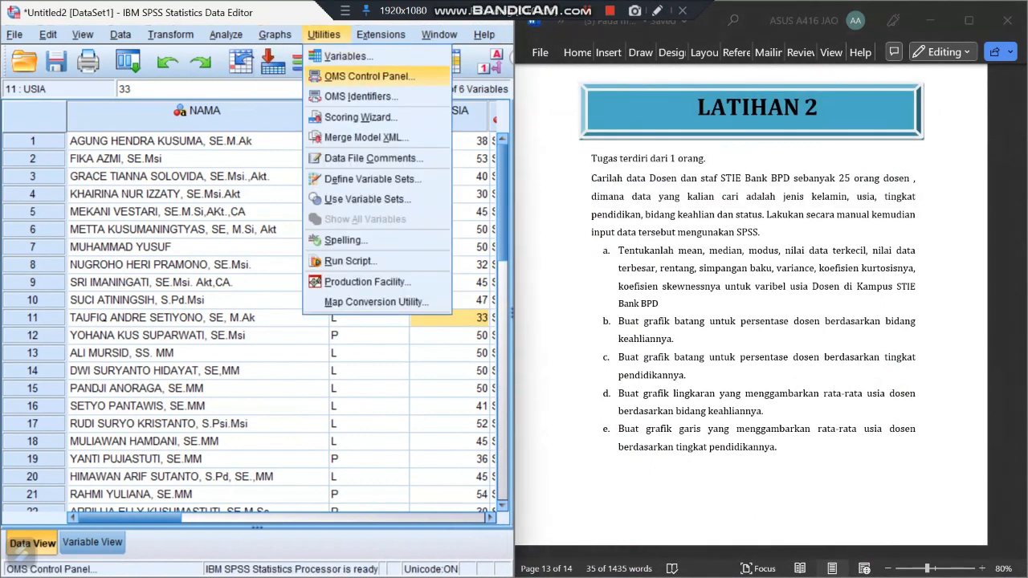
{"action": "mouse_move", "coordinate": [310, 97]}
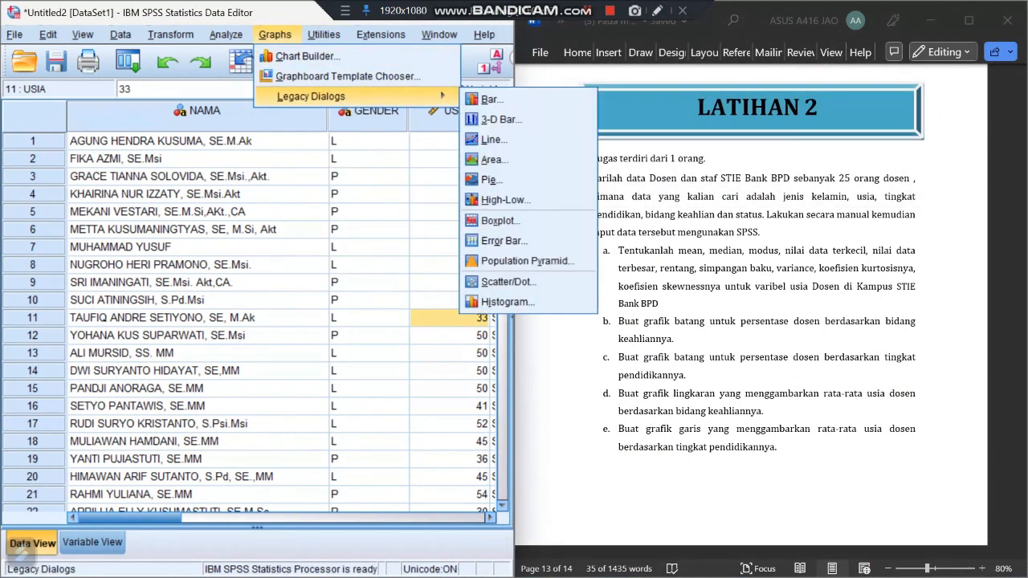
{"action": "left_click", "coordinate": [490, 99]}
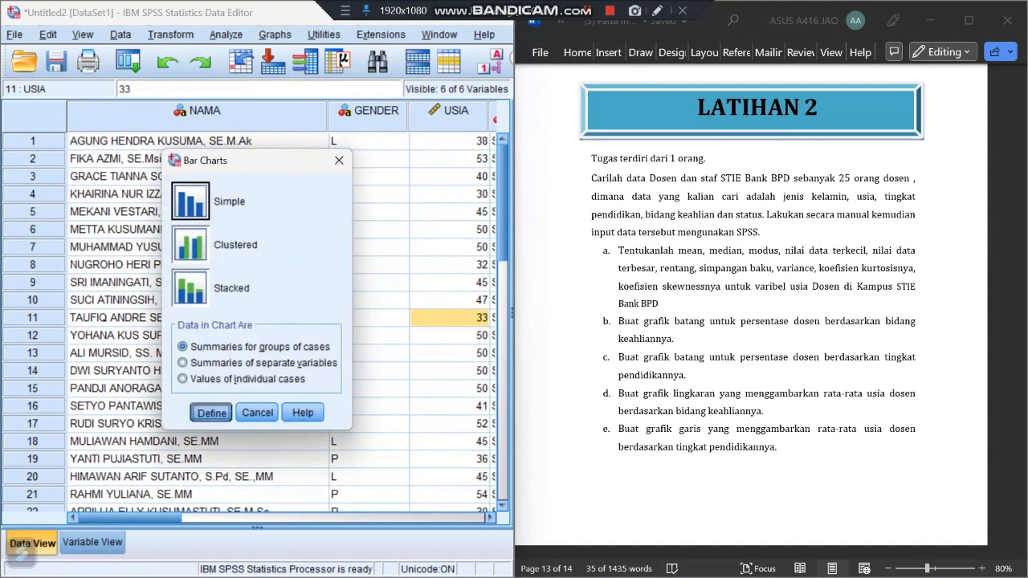
{"action": "left_click", "coordinate": [210, 412]}
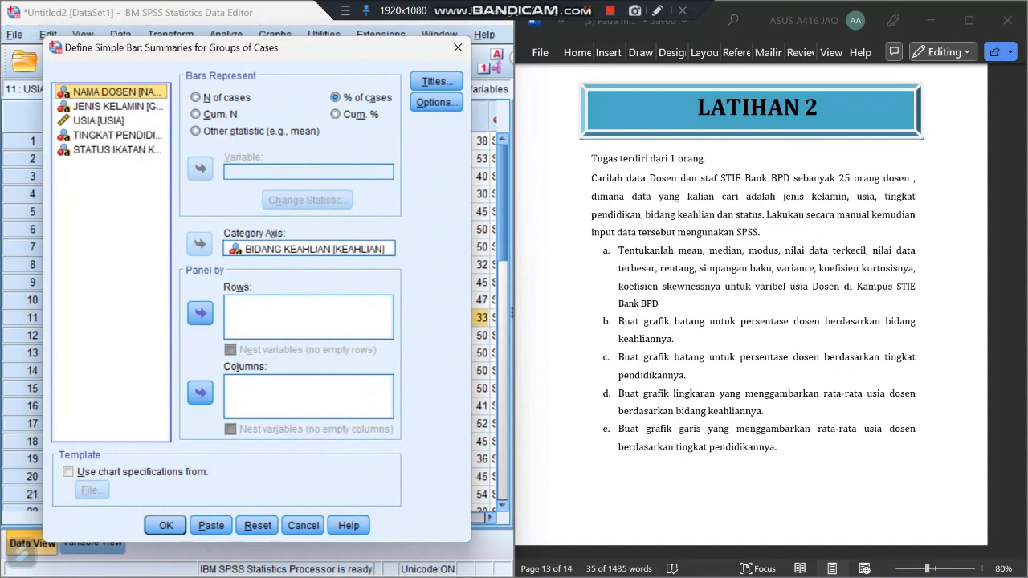
{"action": "left_click", "coordinate": [309, 248]}
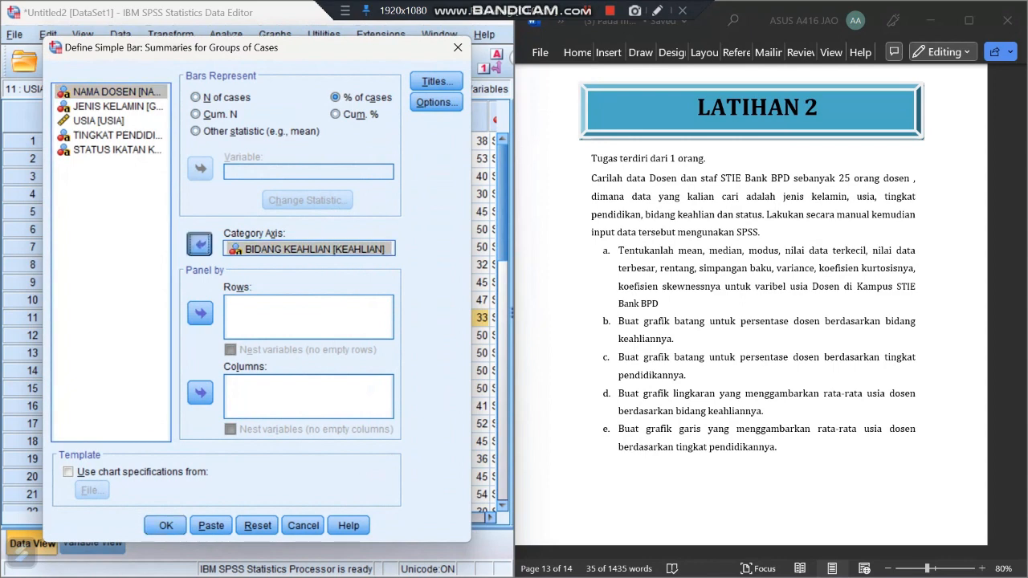
{"action": "left_click", "coordinate": [200, 244]}
{"action": "left_click", "coordinate": [117, 135]}
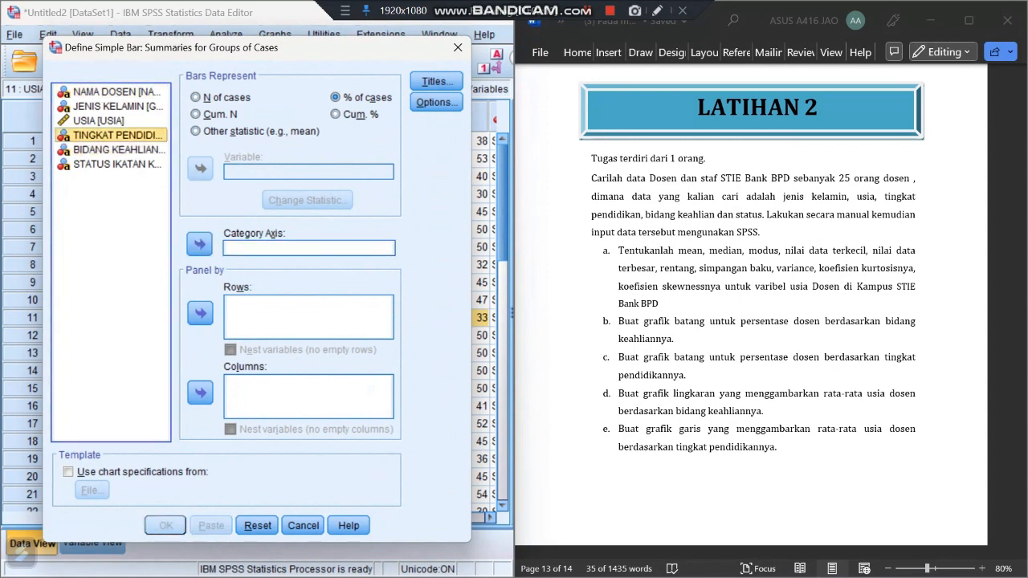
{"action": "left_click", "coordinate": [200, 244]}
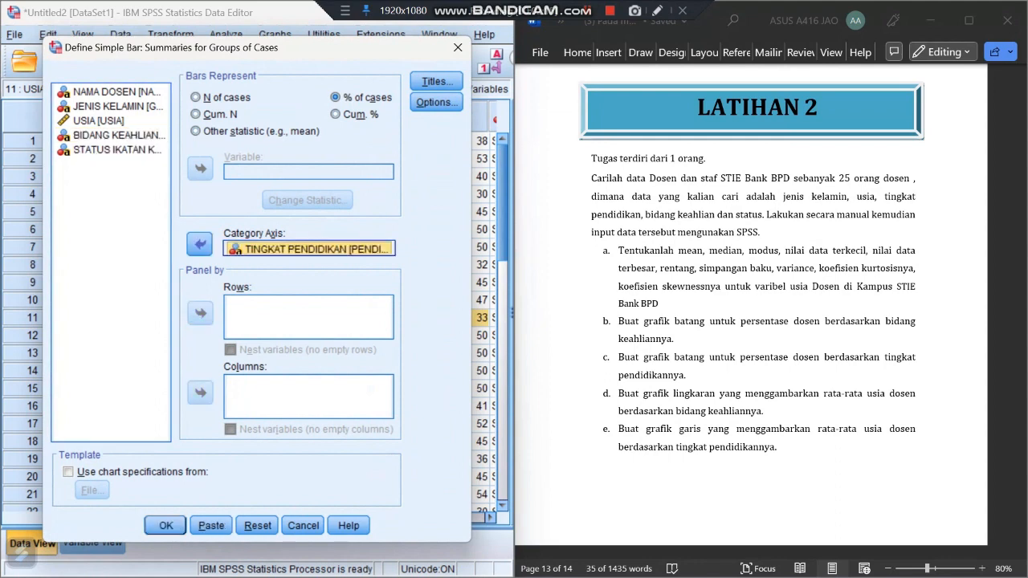
{"action": "left_click", "coordinate": [166, 525]}
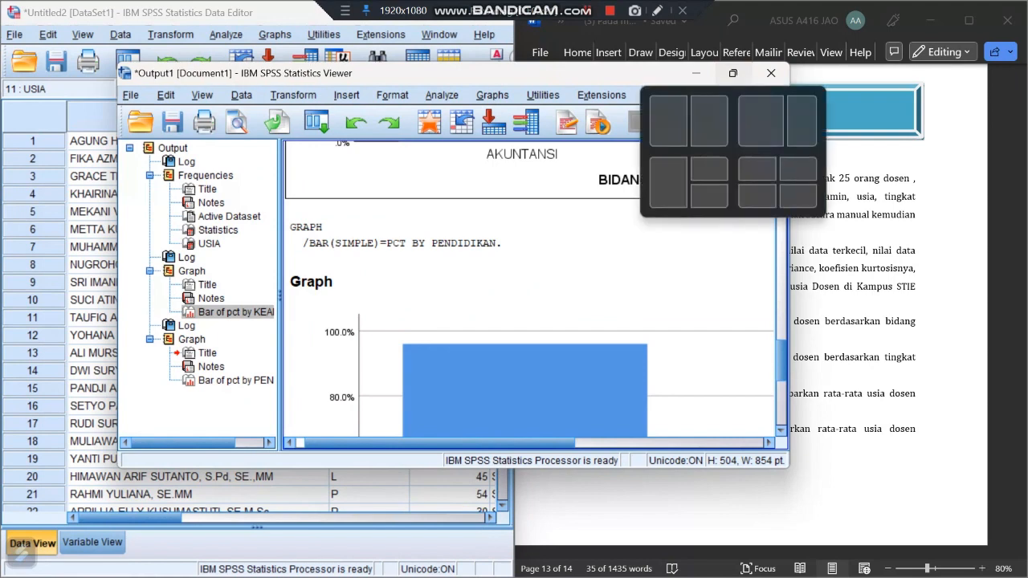
Maximize the output viewer, open the TINGKAT PENDIDIKAN bar chart for editing and apply Percent data labels to its bars
{"action": "left_click", "coordinate": [732, 73]}
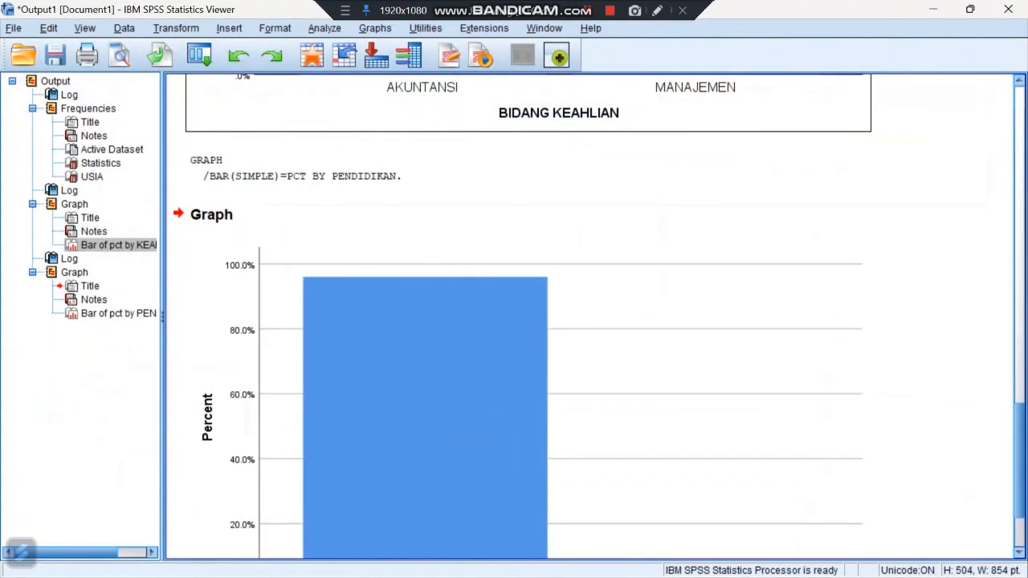
{"action": "left_click_drag", "start_coordinate": [1019, 462], "coordinate": [1018, 483]}
{"action": "left_click", "coordinate": [562, 353]}
{"action": "double_click", "coordinate": [562, 353]}
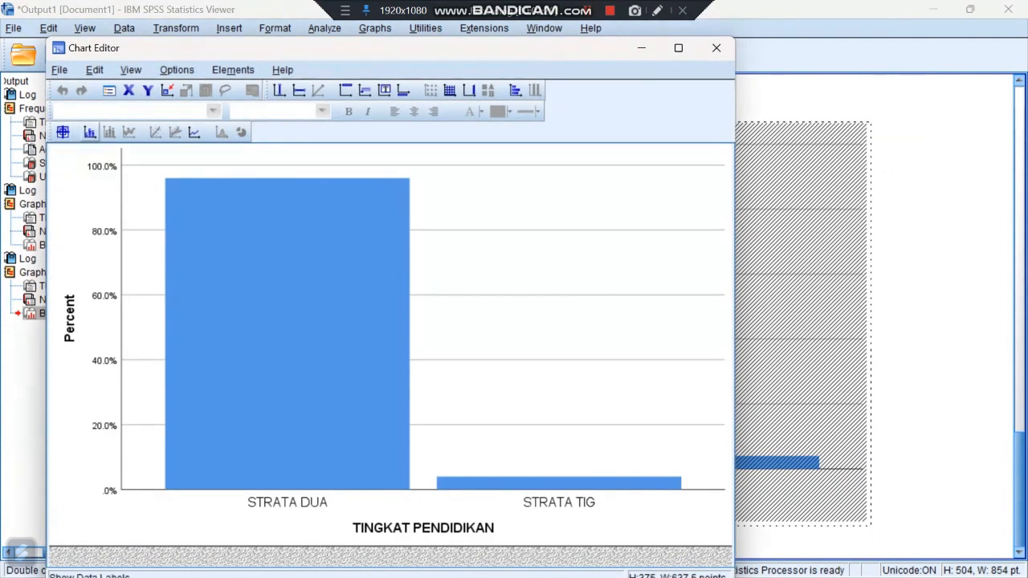
{"action": "left_click", "coordinate": [89, 131]}
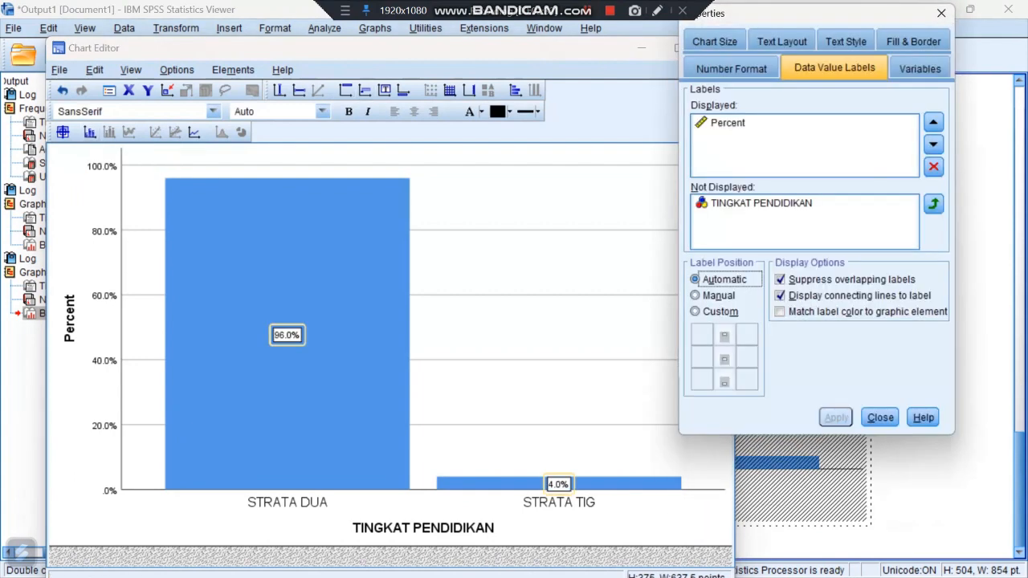
{"action": "left_click", "coordinate": [932, 204]}
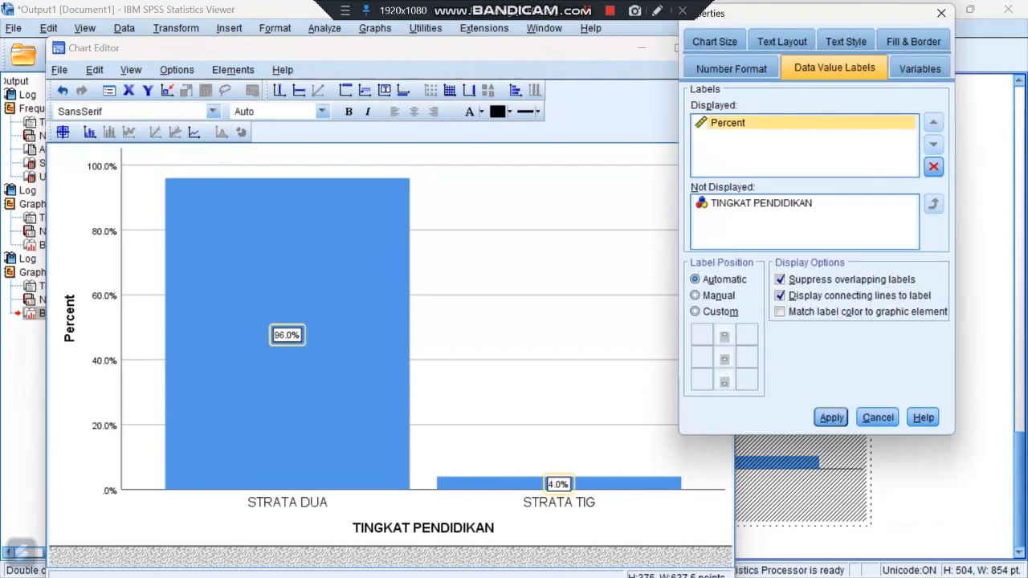
{"action": "left_click", "coordinate": [831, 418]}
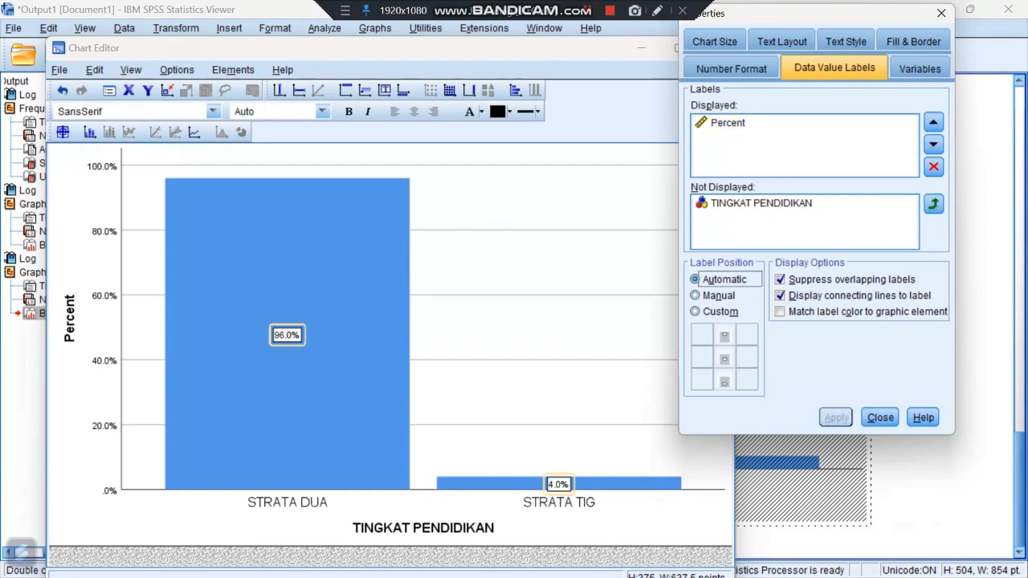
Close the label properties, bring up the LATIHAN 2 questions in Word, and minimize the TINGKAT PENDIDIKAN chart editor and output viewer
{"action": "left_click", "coordinate": [880, 417]}
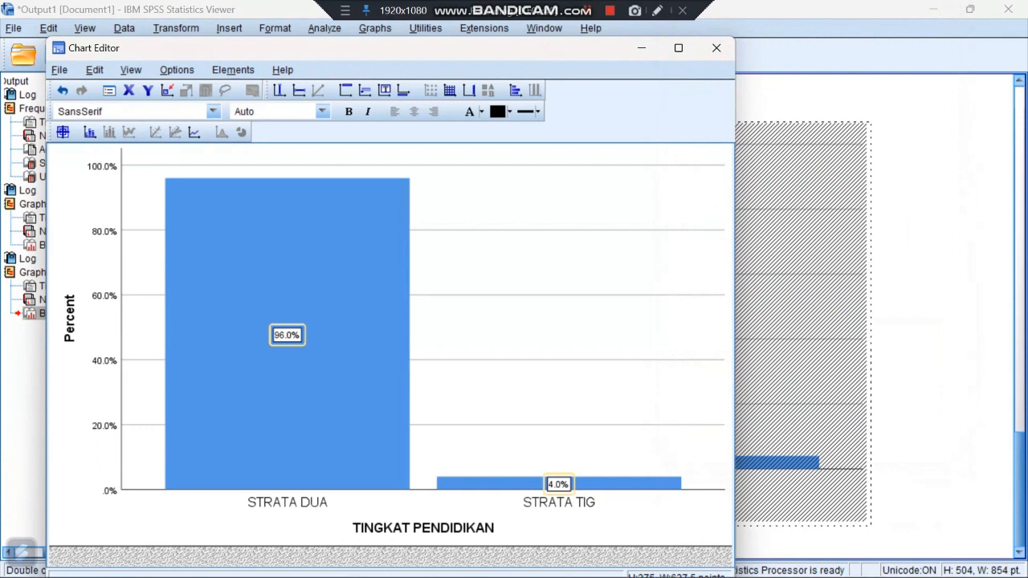
{"action": "mouse_move", "coordinate": [601, 559]}
{"action": "left_click", "coordinate": [680, 480]}
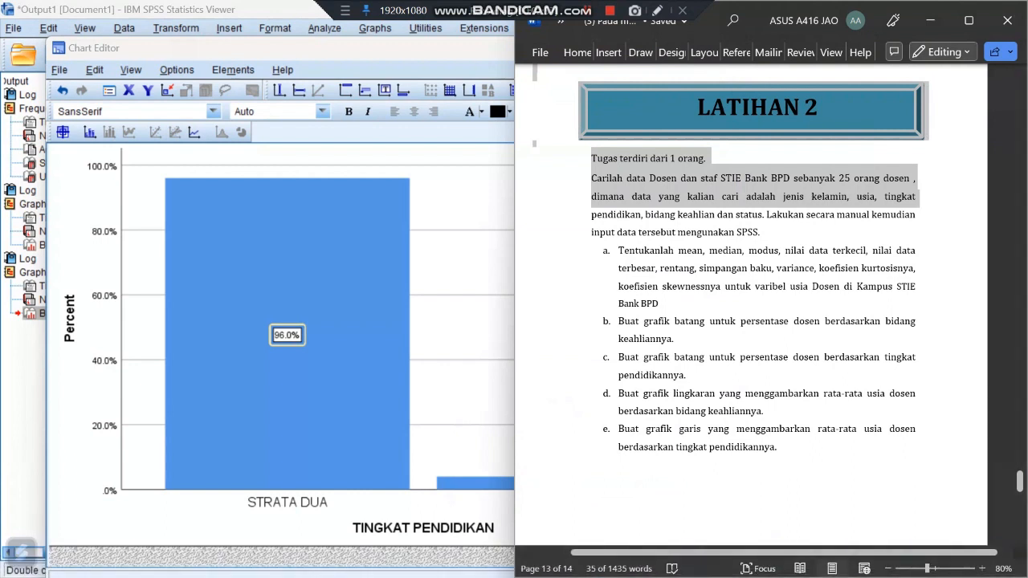
{"action": "left_click", "coordinate": [322, 289]}
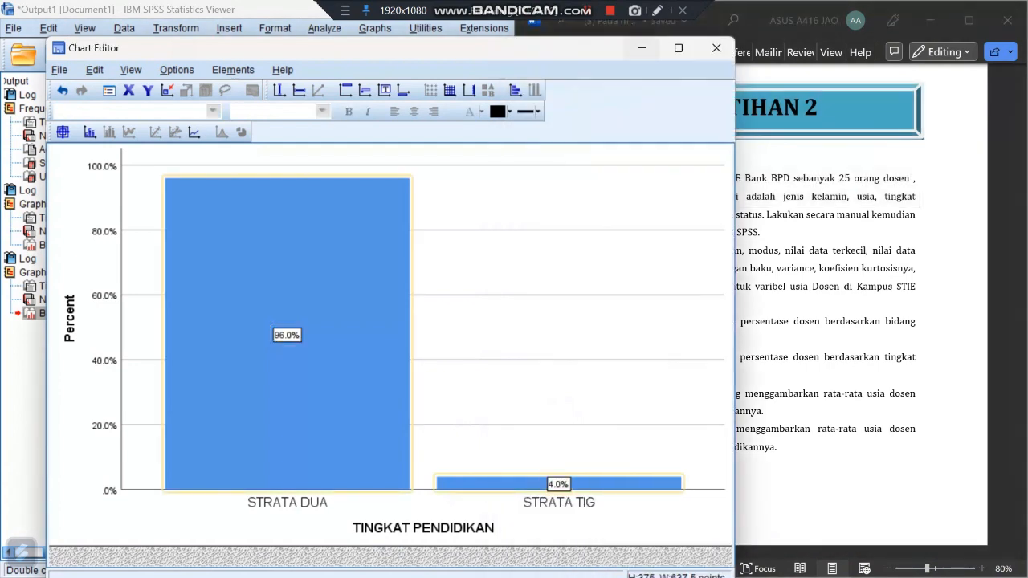
{"action": "left_click", "coordinate": [641, 49]}
{"action": "left_click", "coordinate": [385, 265]}
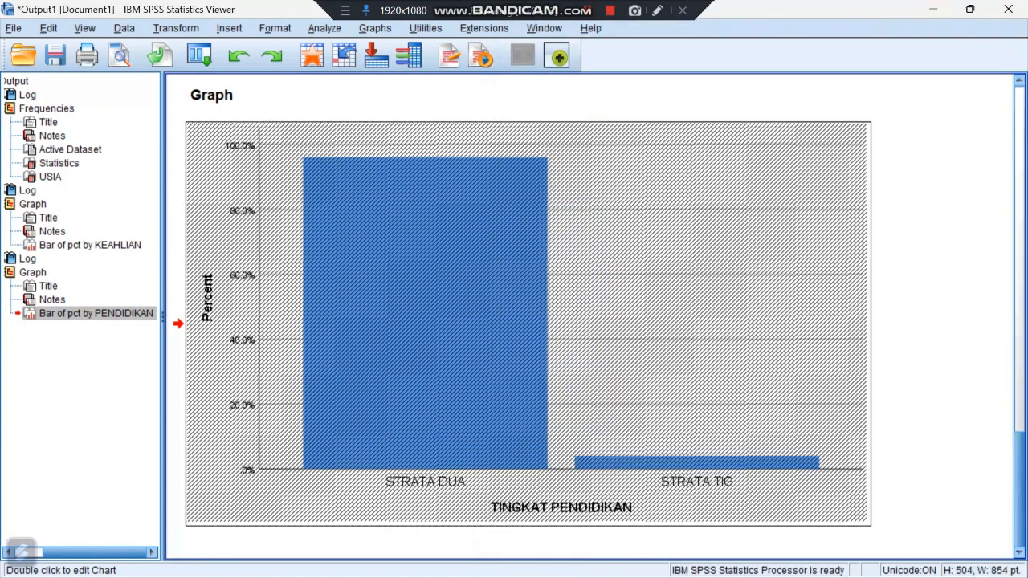
{"action": "left_click", "coordinate": [933, 10]}
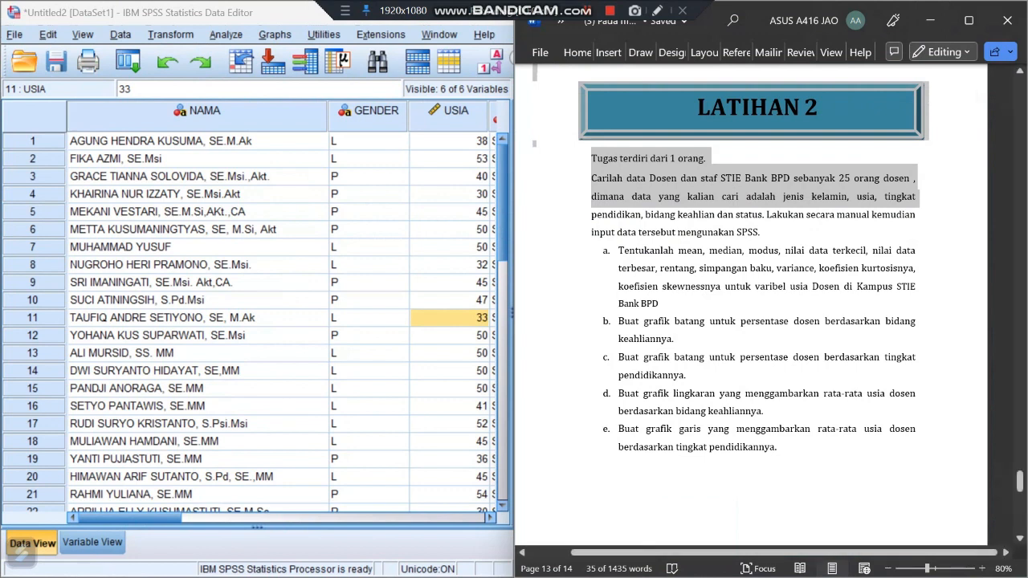
Define a legacy pie chart with summaries for groups of cases, its slices representing the sum of USIA
{"action": "left_click", "coordinate": [275, 34]}
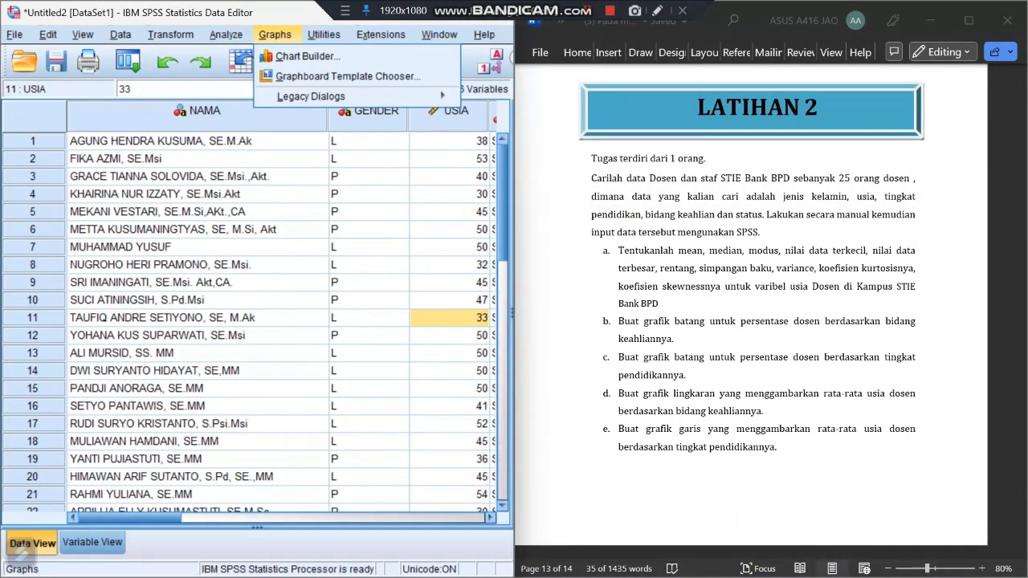
{"action": "mouse_move", "coordinate": [311, 95]}
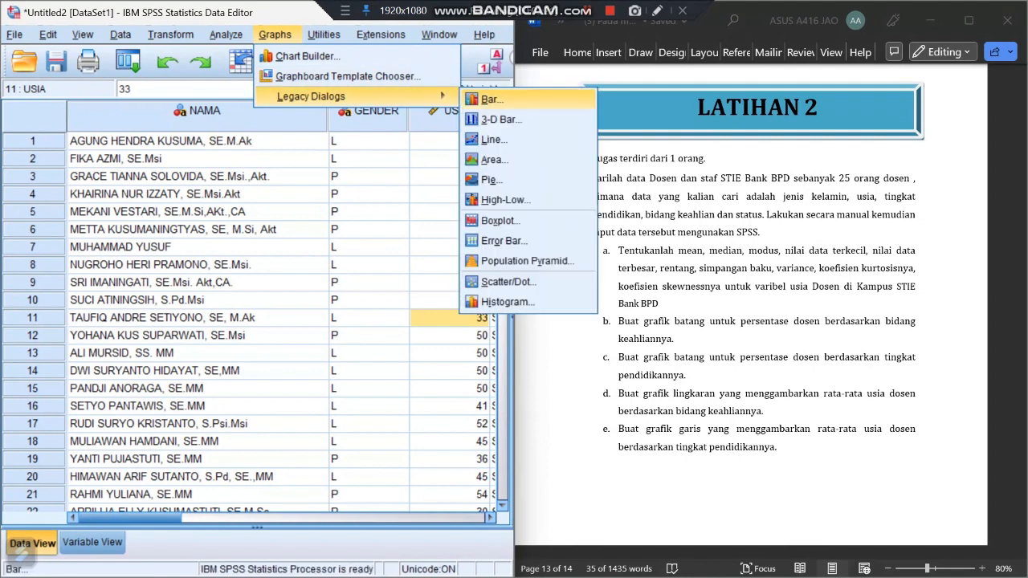
{"action": "left_click", "coordinate": [492, 180]}
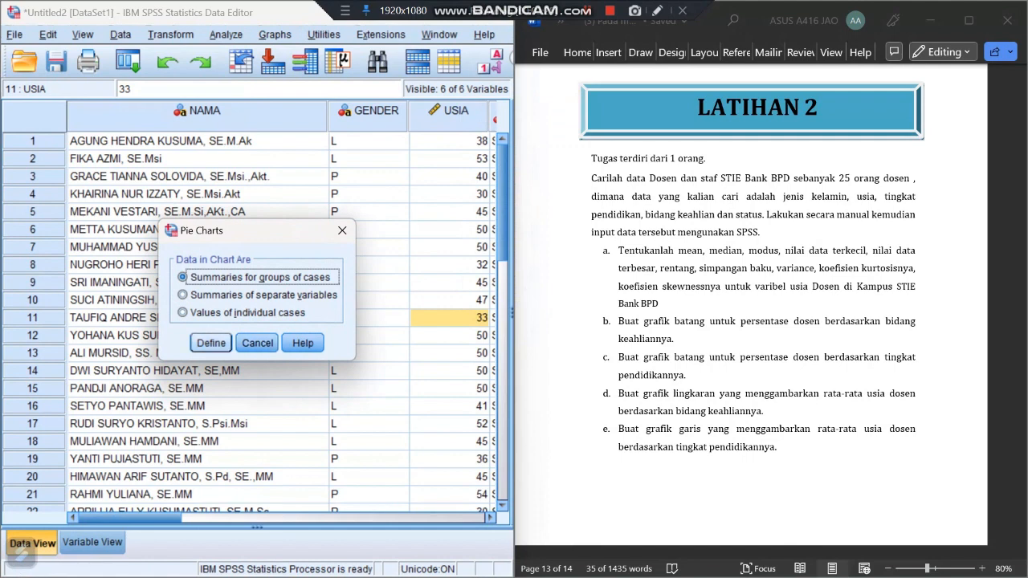
{"action": "left_click", "coordinate": [211, 343]}
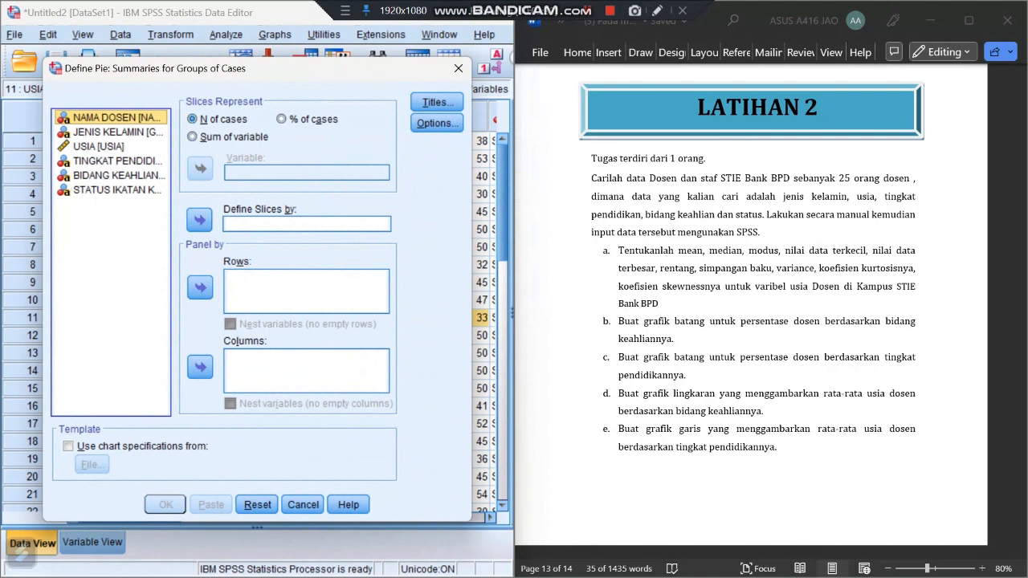
{"action": "left_click", "coordinate": [192, 137]}
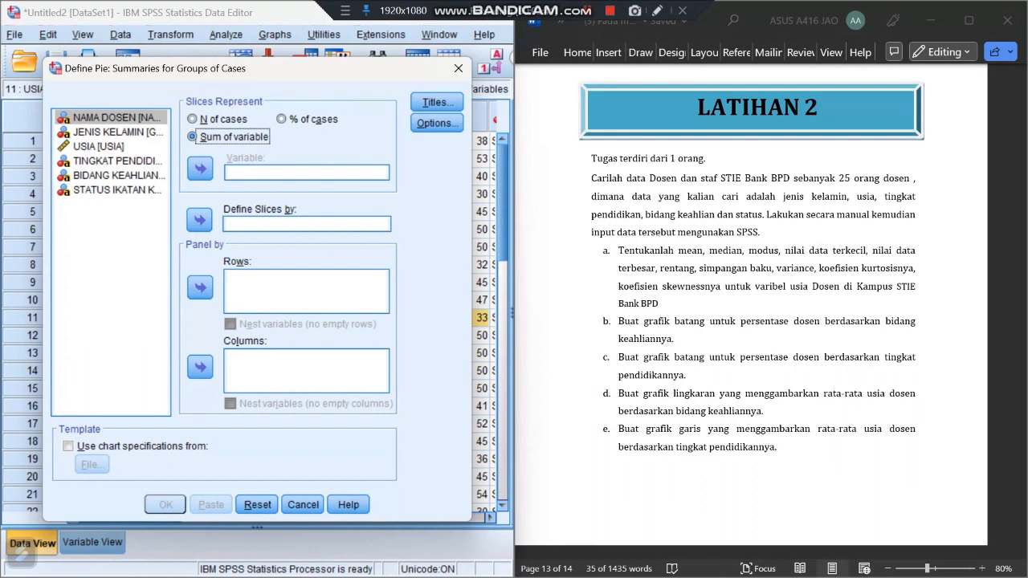
{"action": "left_click", "coordinate": [99, 147]}
{"action": "left_click", "coordinate": [200, 168]}
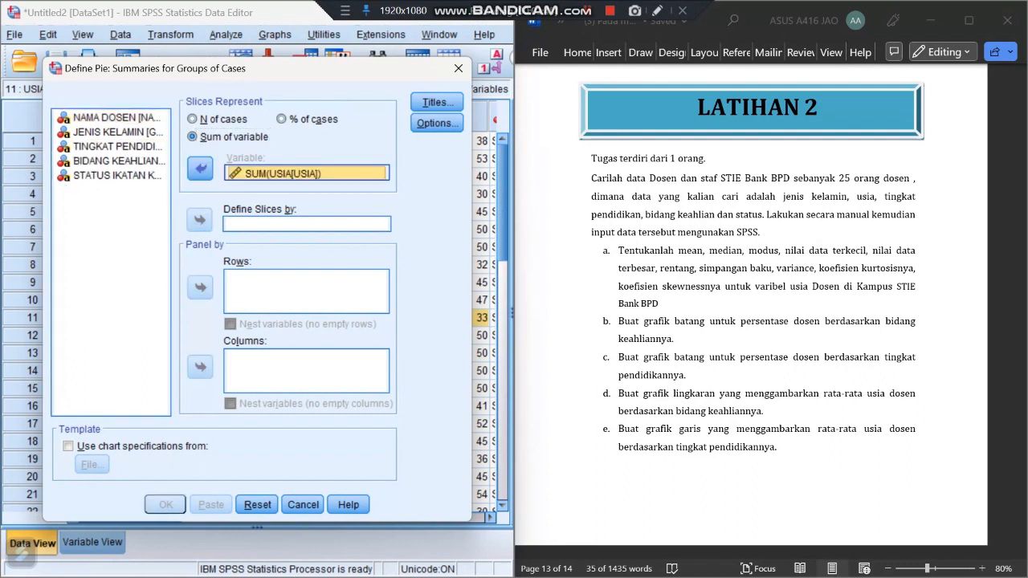
Define the pie slices by BIDANG KEAHLIAN, keeping Sum of variable for USIA, and generate the chart
{"action": "left_click", "coordinate": [307, 224]}
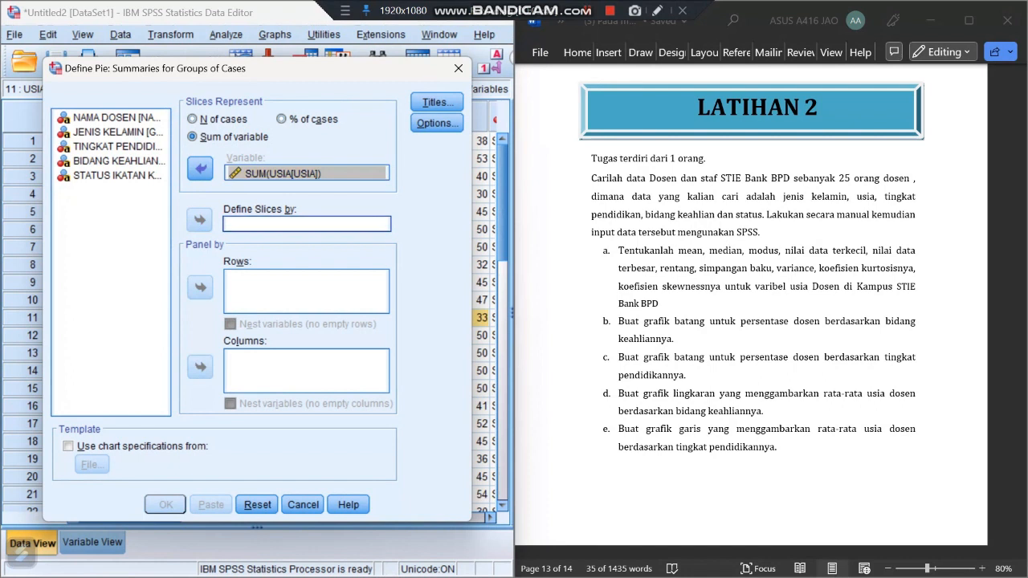
{"action": "left_click", "coordinate": [307, 174]}
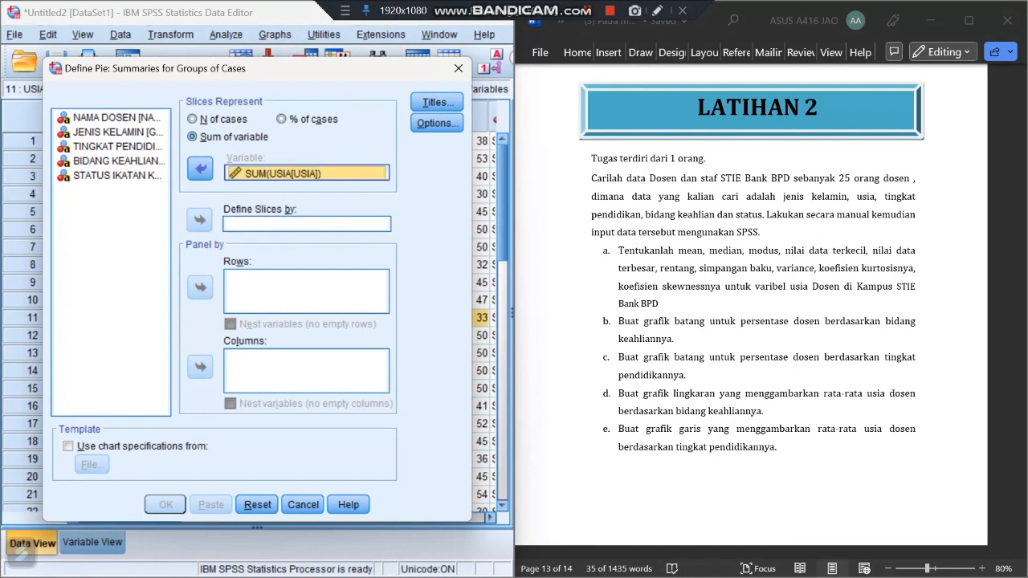
{"action": "left_click", "coordinate": [193, 119]}
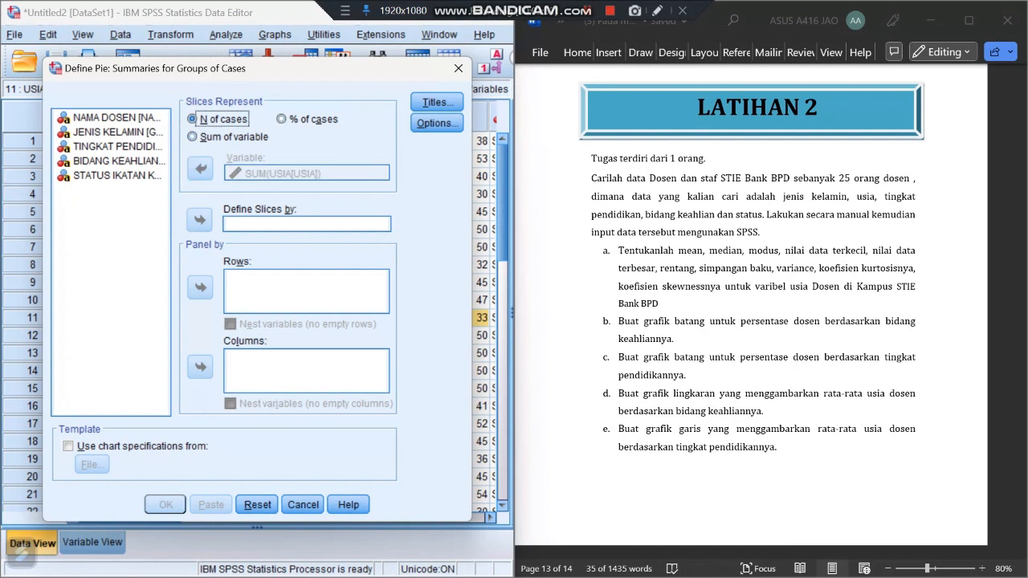
{"action": "left_click", "coordinate": [193, 136]}
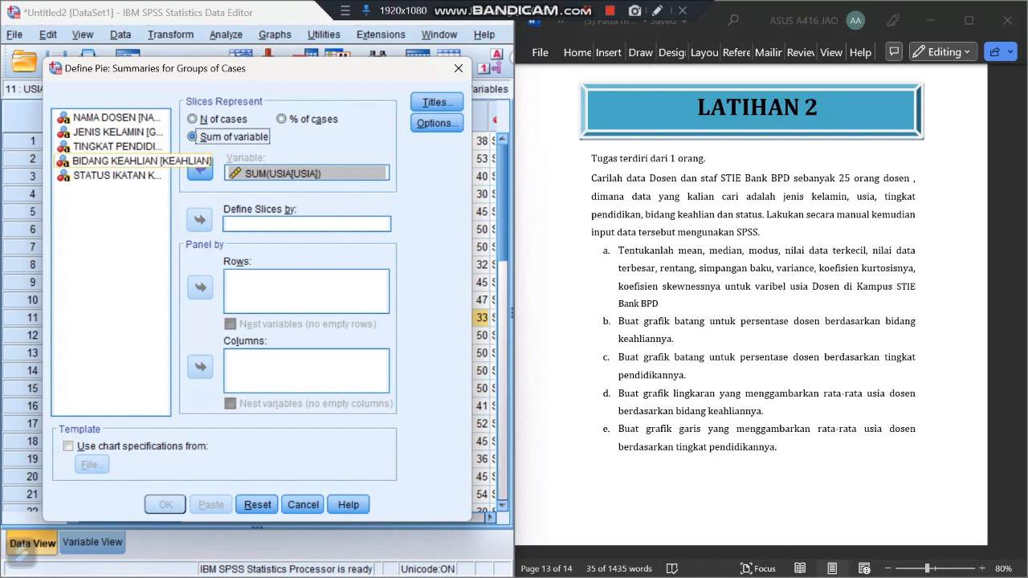
{"action": "left_click", "coordinate": [119, 160]}
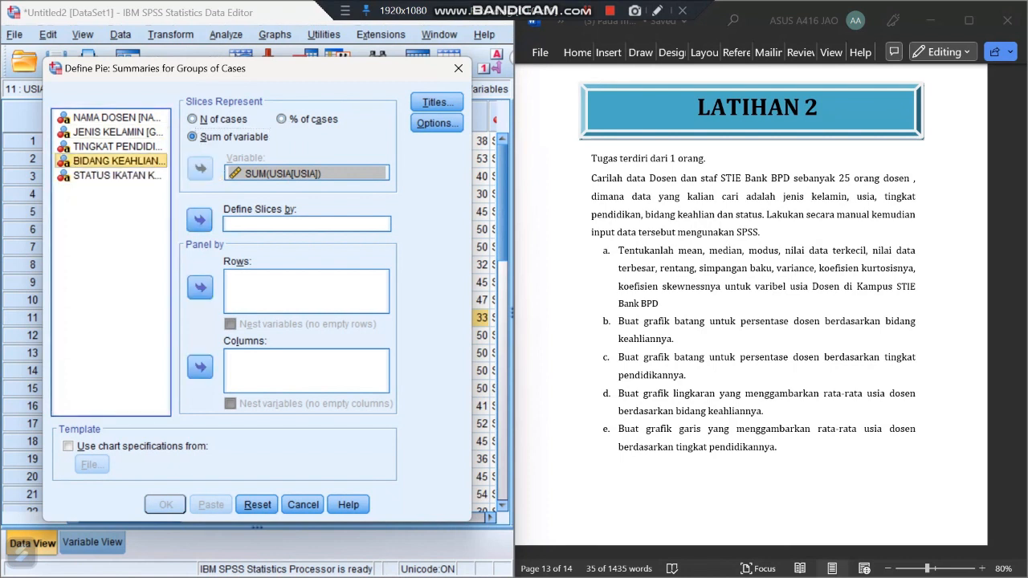
{"action": "left_click", "coordinate": [199, 219]}
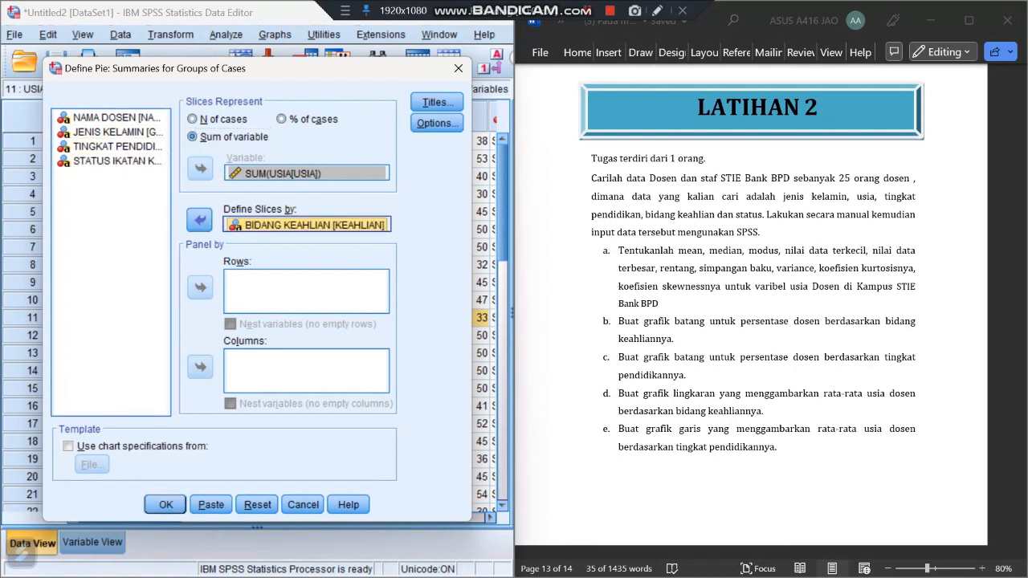
{"action": "left_click", "coordinate": [165, 504]}
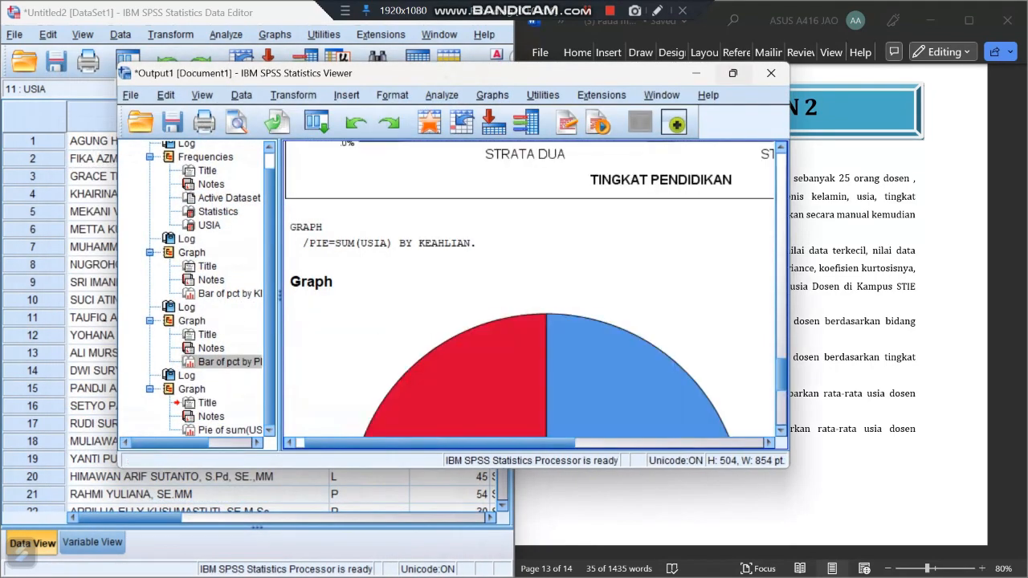
Maximize the output viewer, open the BIDANG KEAHLIAN pie chart for editing and show data labels on its slices
{"action": "left_click", "coordinate": [732, 73]}
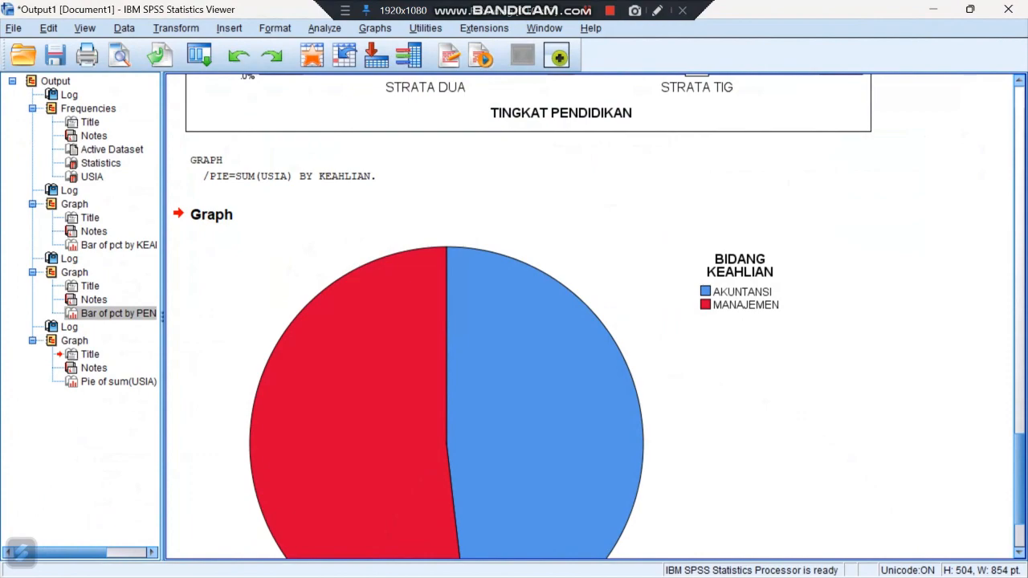
{"action": "scroll", "coordinate": [589, 317], "scroll_direction": "up", "scroll_amount": 10}
{"action": "scroll", "coordinate": [589, 316], "scroll_direction": "down", "scroll_amount": 10}
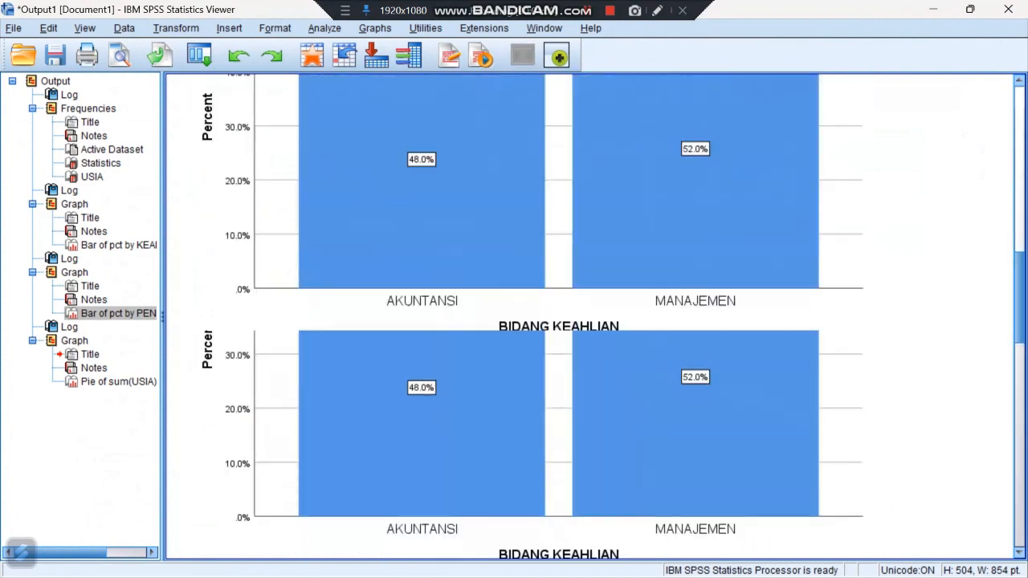
{"action": "left_click", "coordinate": [528, 324]}
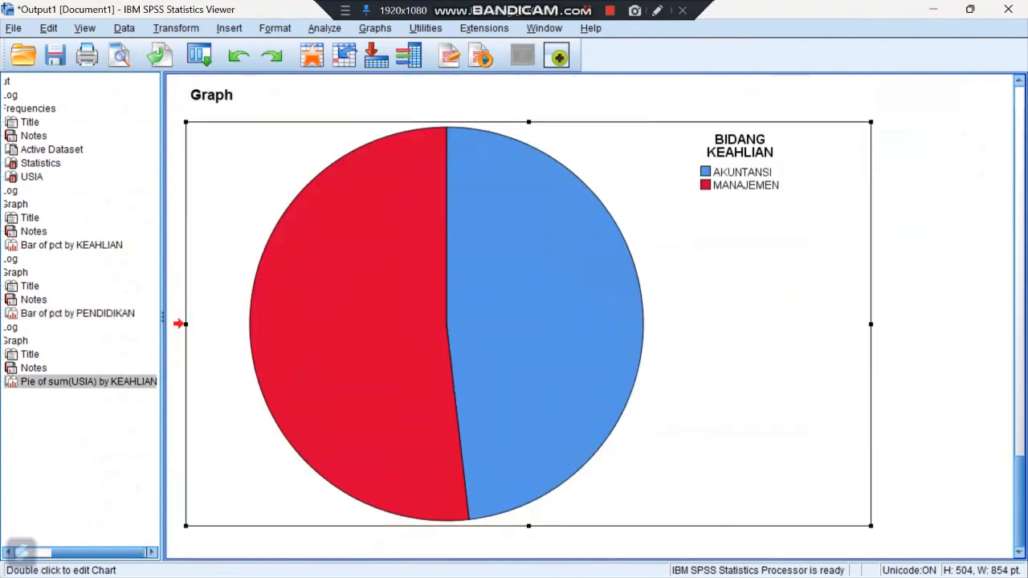
{"action": "double_click", "coordinate": [528, 324]}
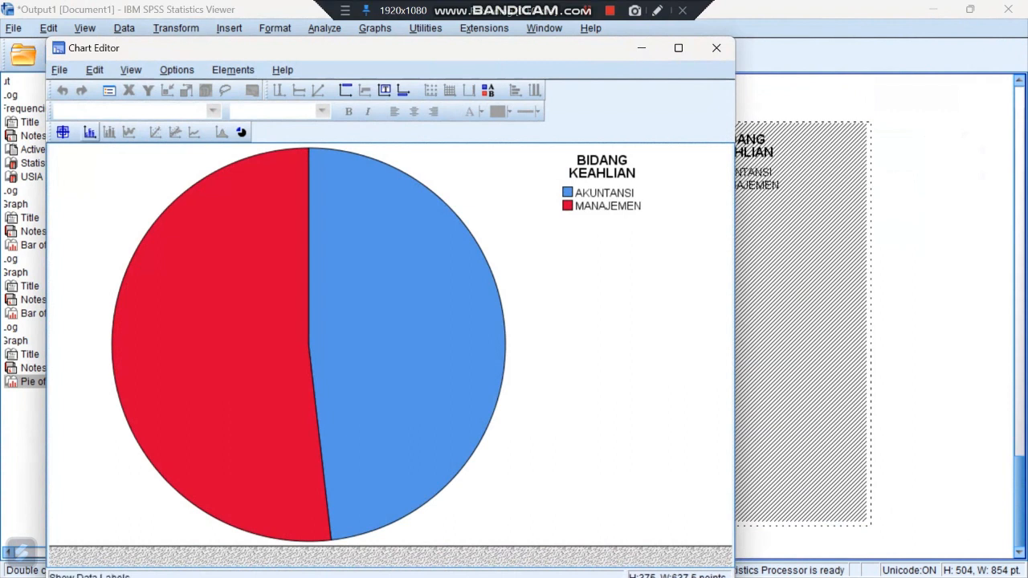
{"action": "left_click", "coordinate": [89, 132]}
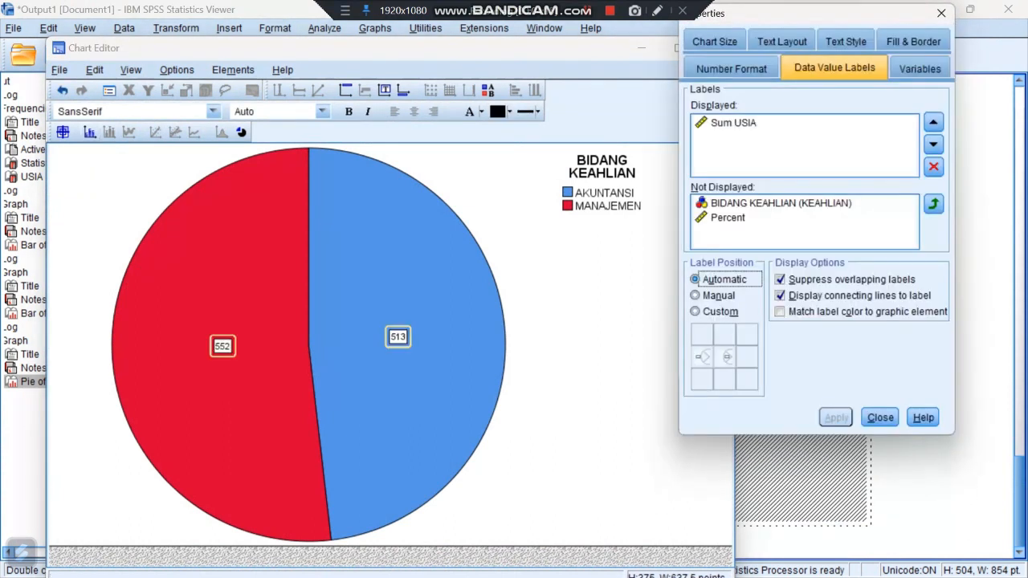
Set the pie's data labels to display BIDANG KEAHLIAN, Percent and Sum USIA in that order, and close the properties
{"action": "left_click", "coordinate": [933, 204]}
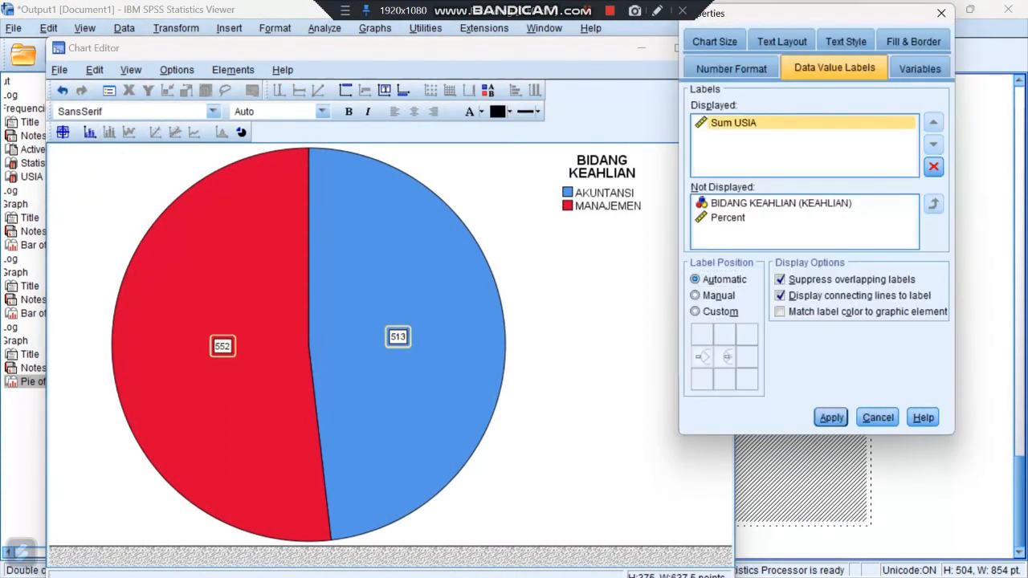
{"action": "left_click", "coordinate": [780, 203]}
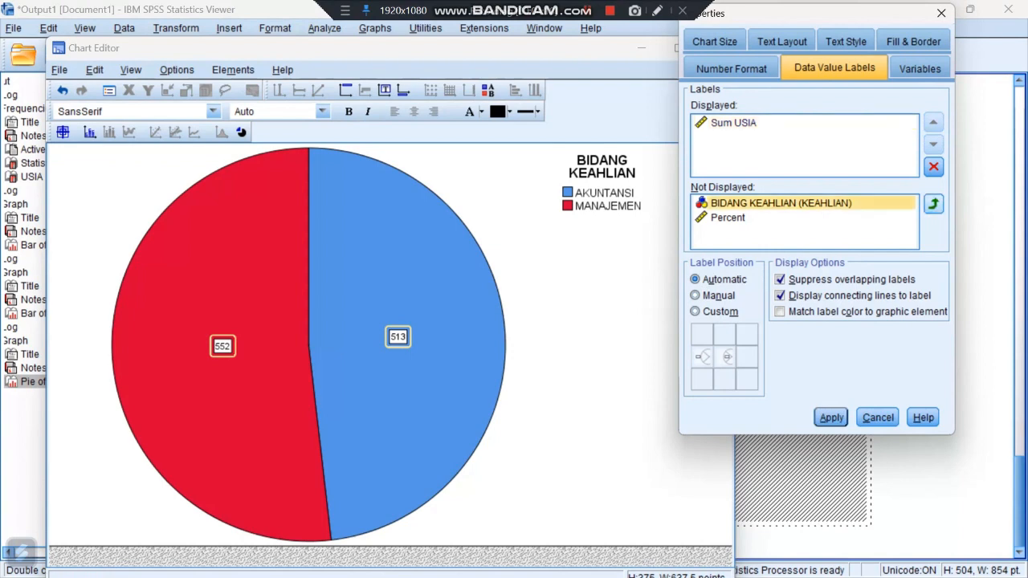
{"action": "left_click", "coordinate": [933, 204]}
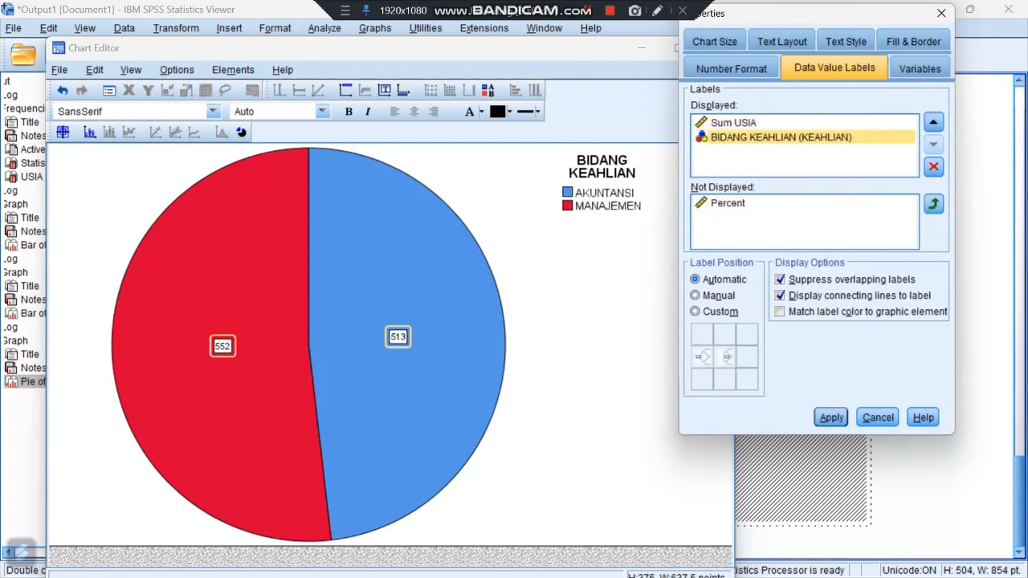
{"action": "left_click", "coordinate": [781, 203]}
{"action": "left_click", "coordinate": [932, 204]}
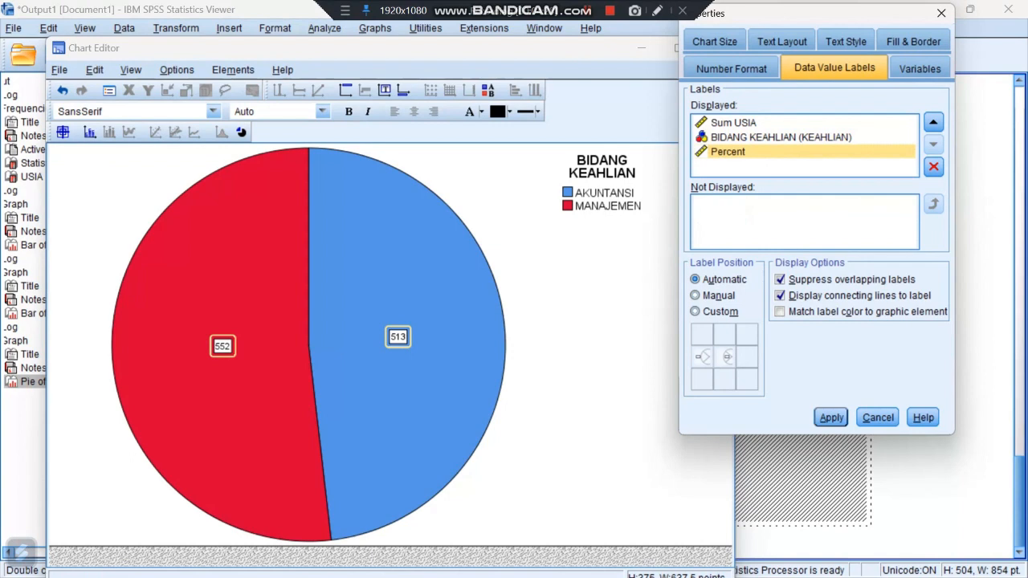
{"action": "left_click", "coordinate": [733, 123]}
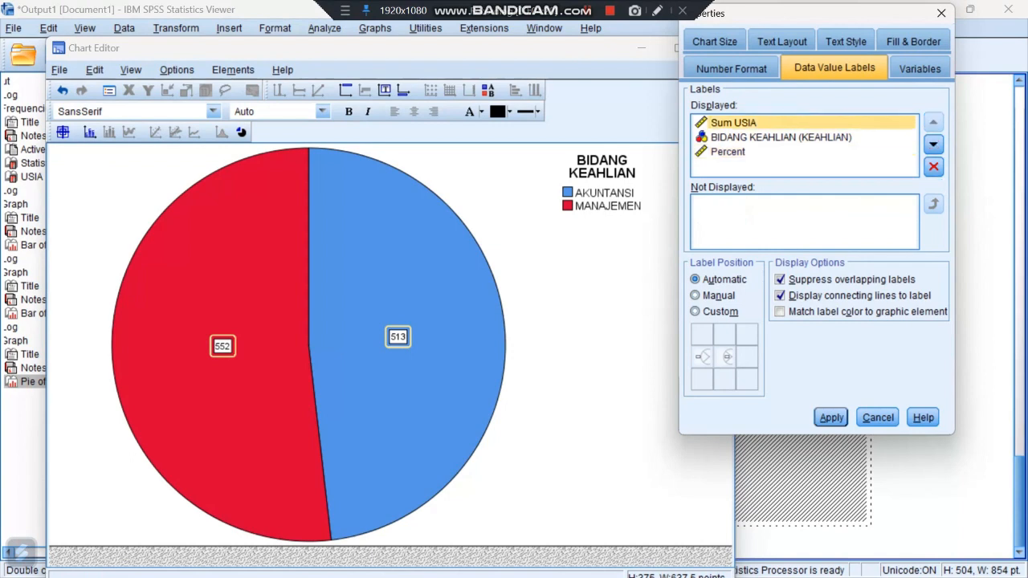
{"action": "left_click", "coordinate": [933, 167]}
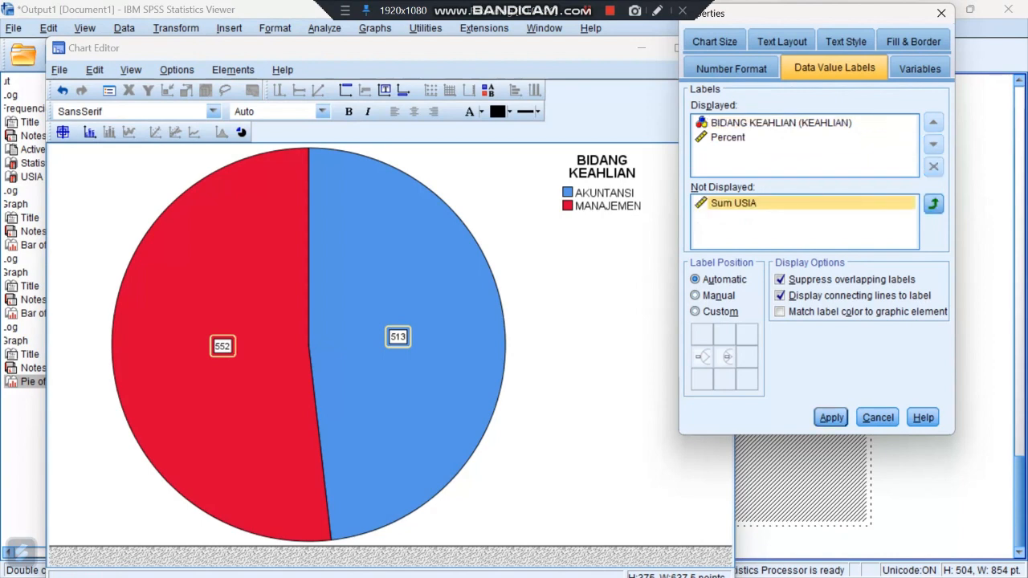
{"action": "left_click", "coordinate": [933, 203]}
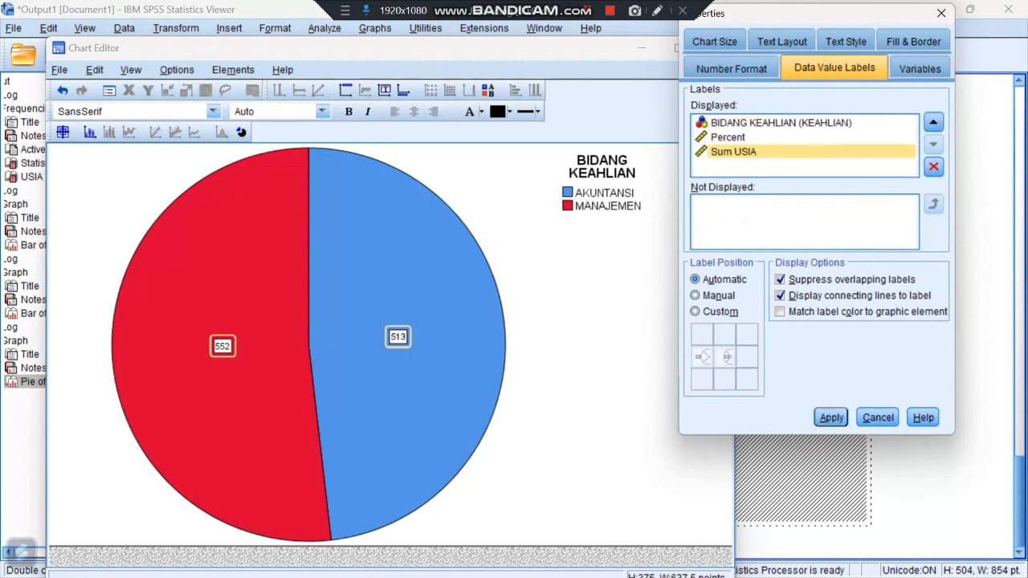
{"action": "left_click", "coordinate": [831, 417]}
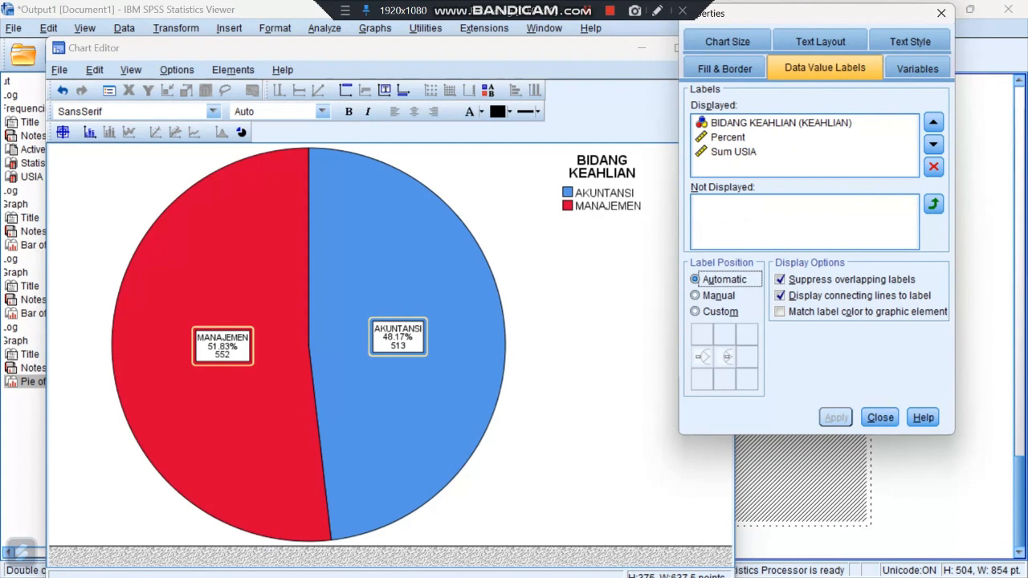
{"action": "left_click", "coordinate": [880, 417]}
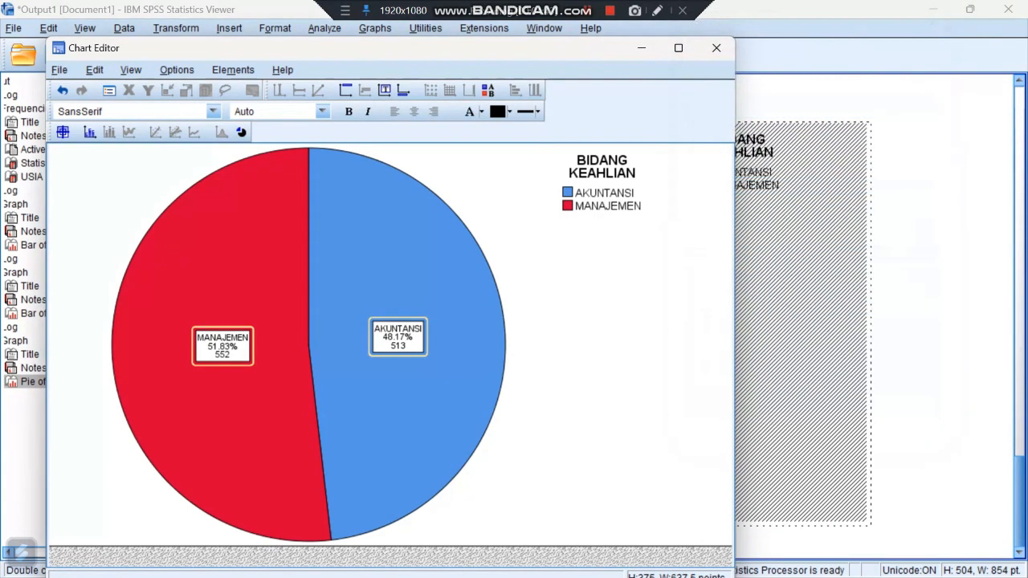
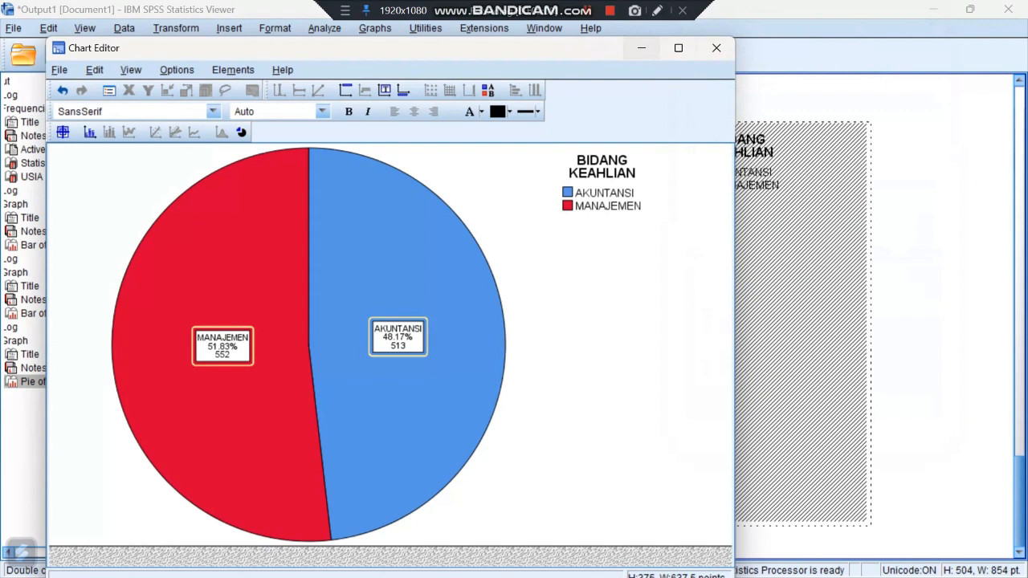
Define a legacy simple bar chart with summaries for groups of cases, its bars representing the mean of USIA
{"action": "left_click", "coordinate": [640, 47]}
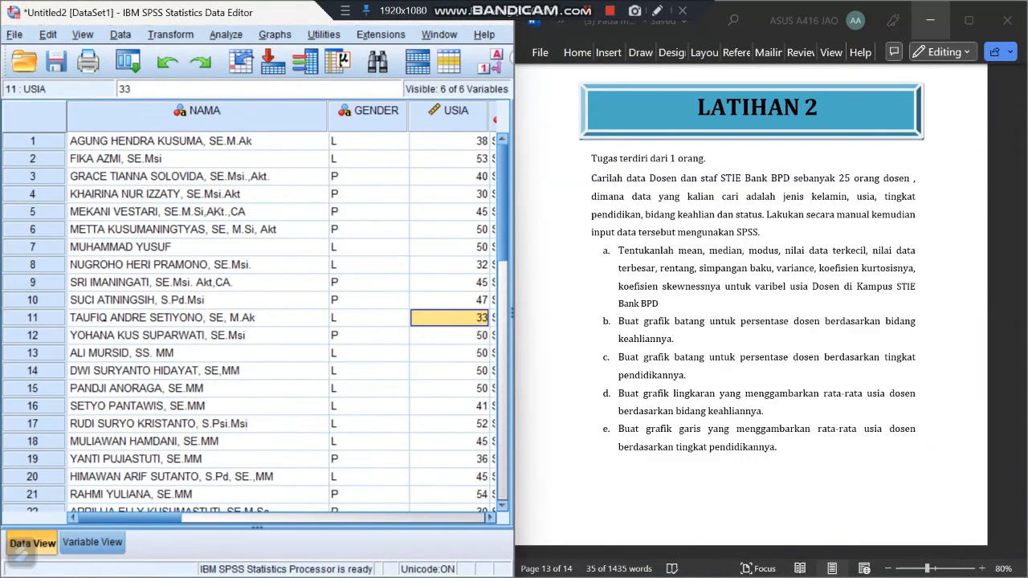
{"action": "left_click", "coordinate": [275, 34]}
{"action": "mouse_move", "coordinate": [311, 95]}
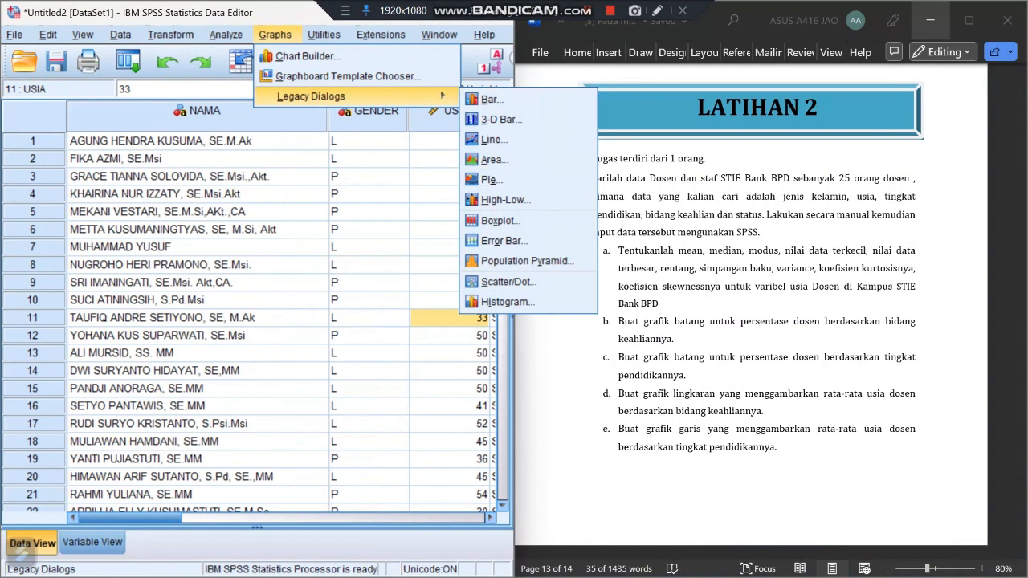
{"action": "left_click", "coordinate": [491, 99]}
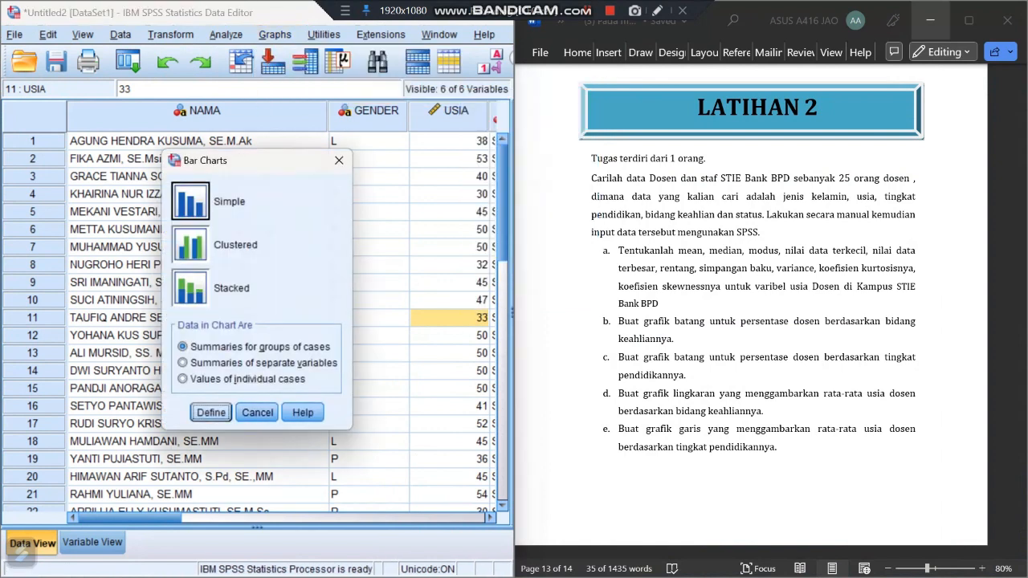
{"action": "left_click", "coordinate": [211, 412]}
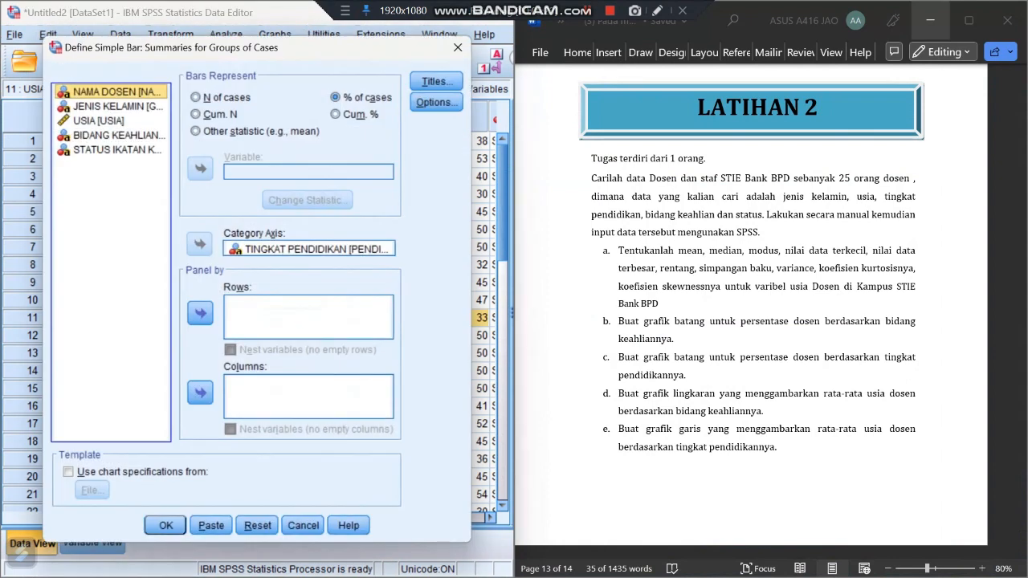
{"action": "left_click", "coordinate": [195, 130]}
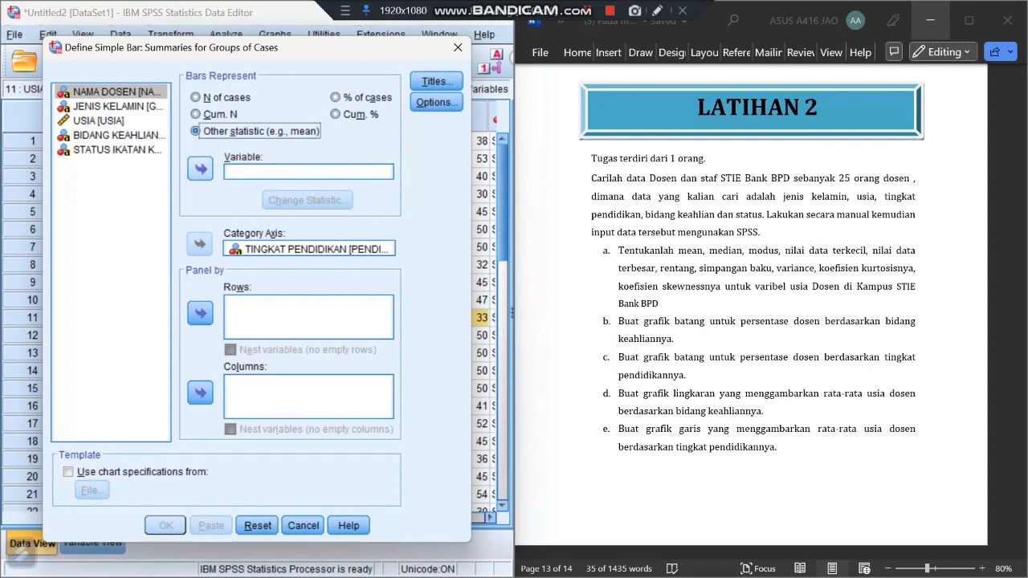
{"action": "left_click", "coordinate": [110, 120]}
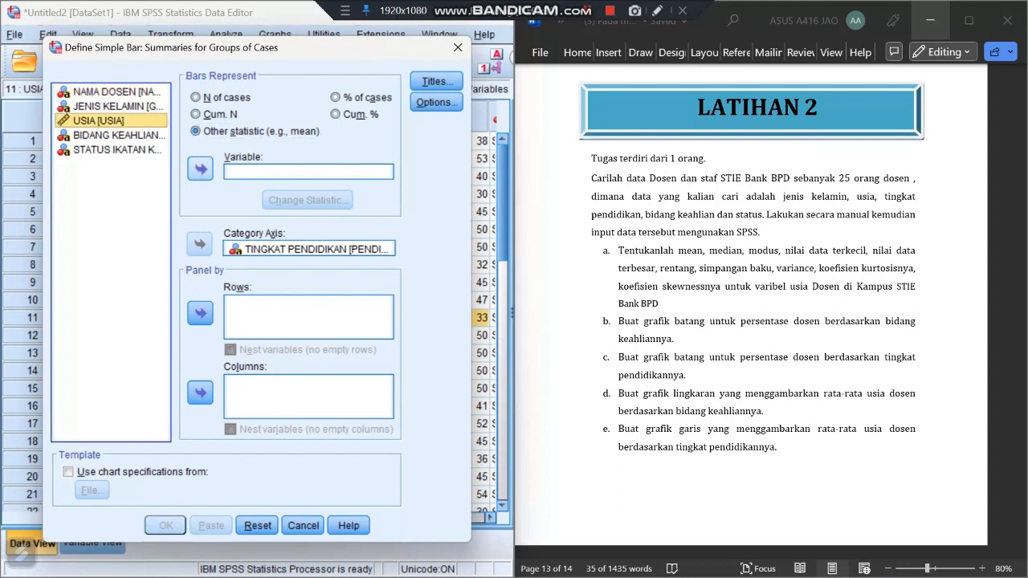
{"action": "left_click", "coordinate": [200, 167]}
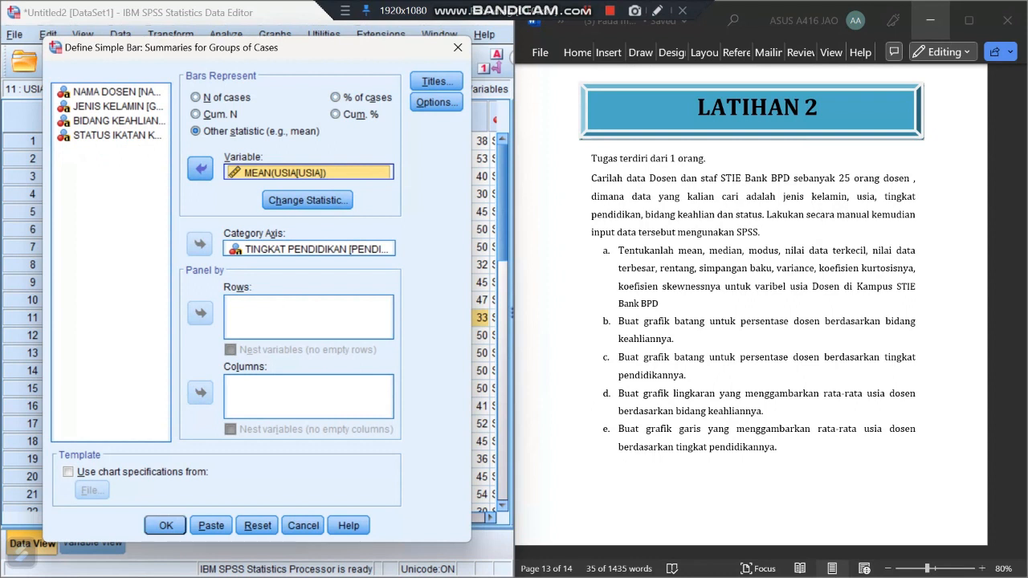
Replace TINGKAT PENDIDIKAN with BIDANG KEAHLIAN on the category axis and generate the bar chart
{"action": "left_click", "coordinate": [309, 249]}
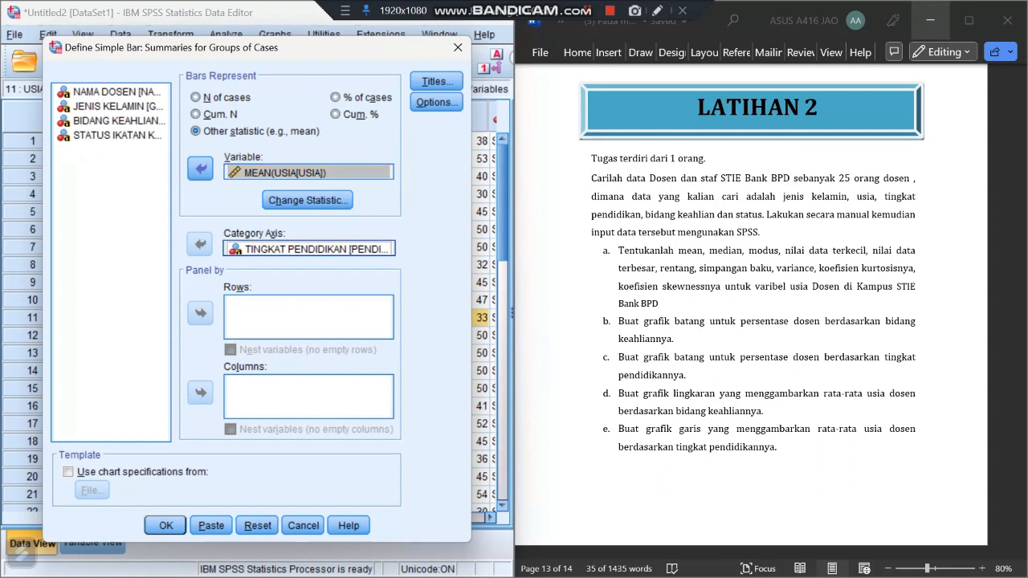
{"action": "left_click", "coordinate": [200, 244]}
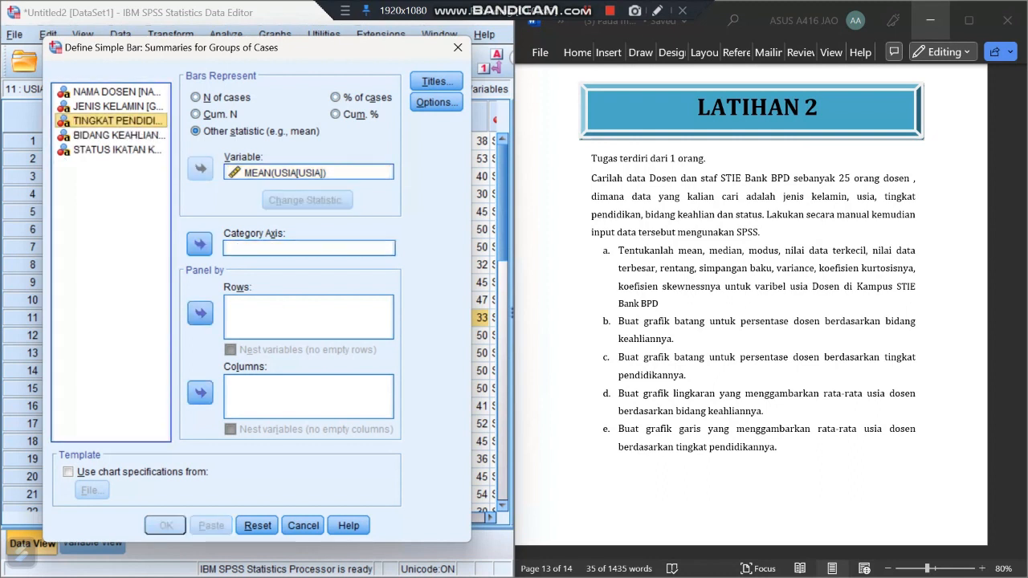
{"action": "left_click", "coordinate": [118, 135]}
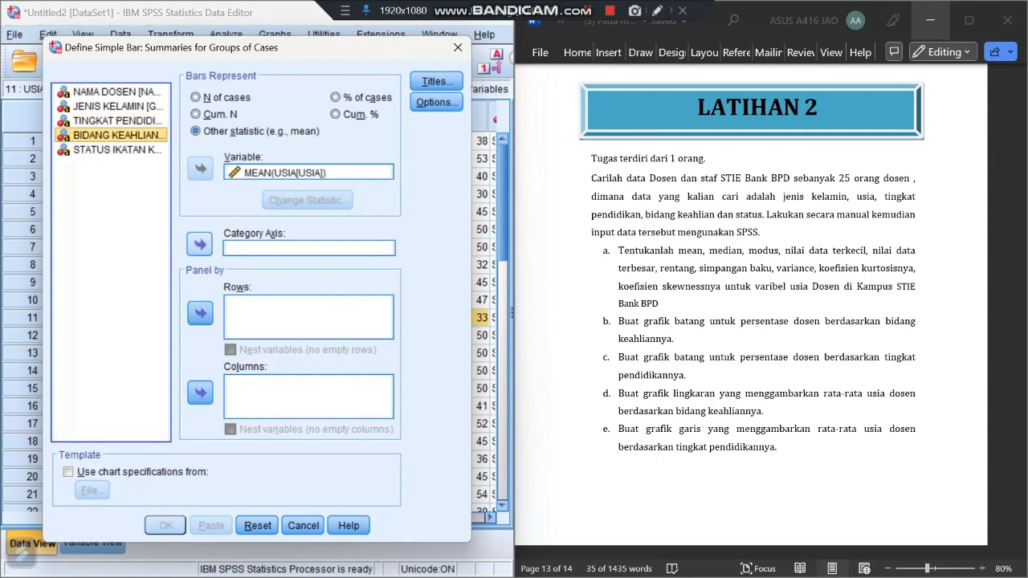
{"action": "left_click", "coordinate": [200, 244]}
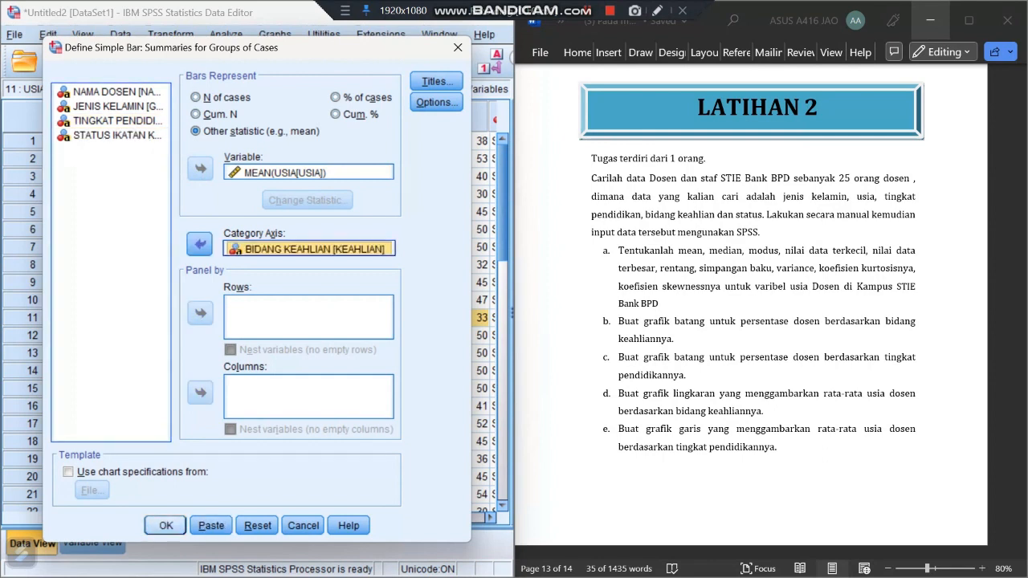
{"action": "left_click", "coordinate": [166, 526]}
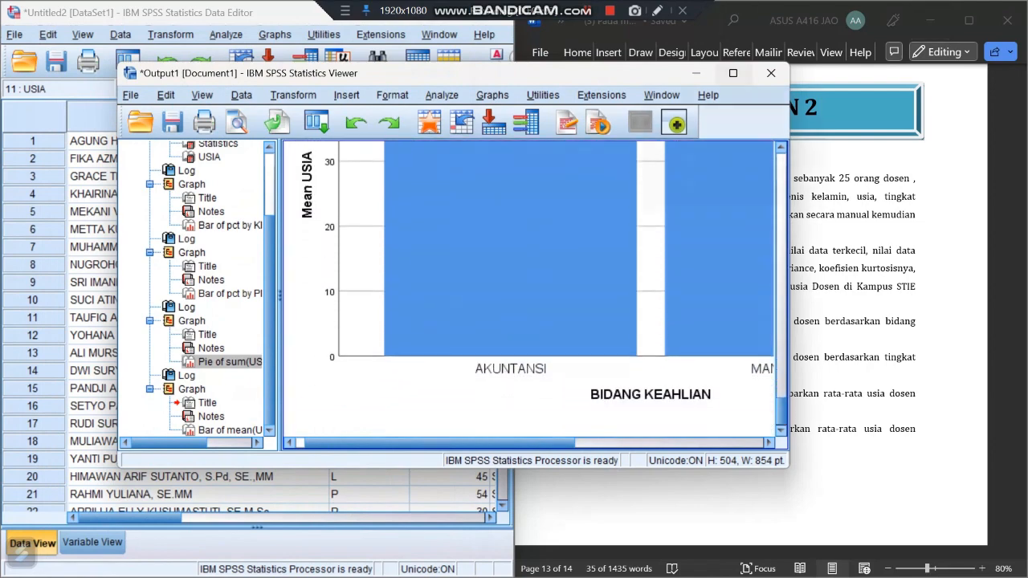
Maximize the output viewer, open the mean USIA bar chart for editing and show data labels on its bars
{"action": "left_click", "coordinate": [733, 73]}
{"action": "double_click", "coordinate": [496, 301]}
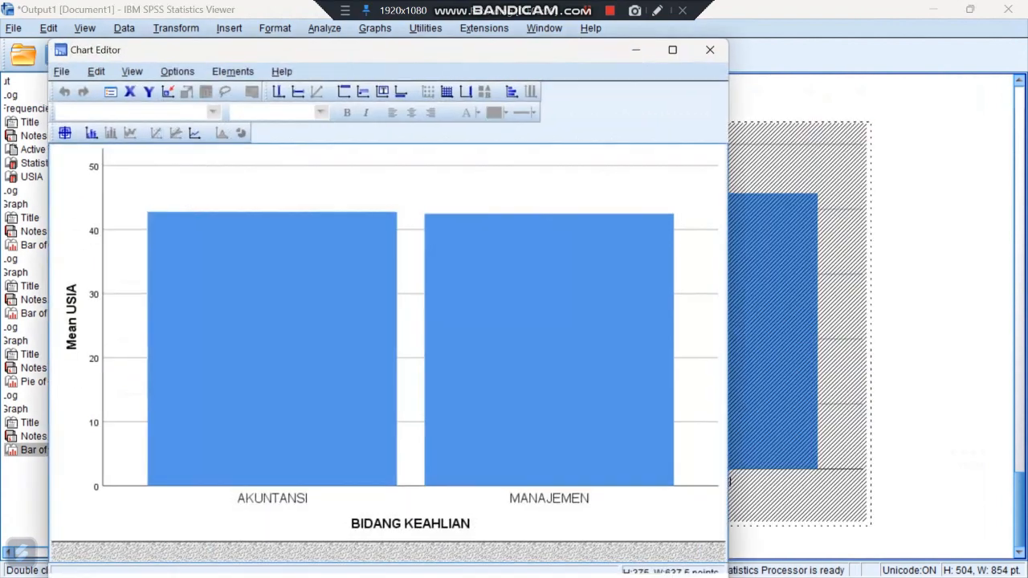
{"action": "left_click", "coordinate": [89, 132]}
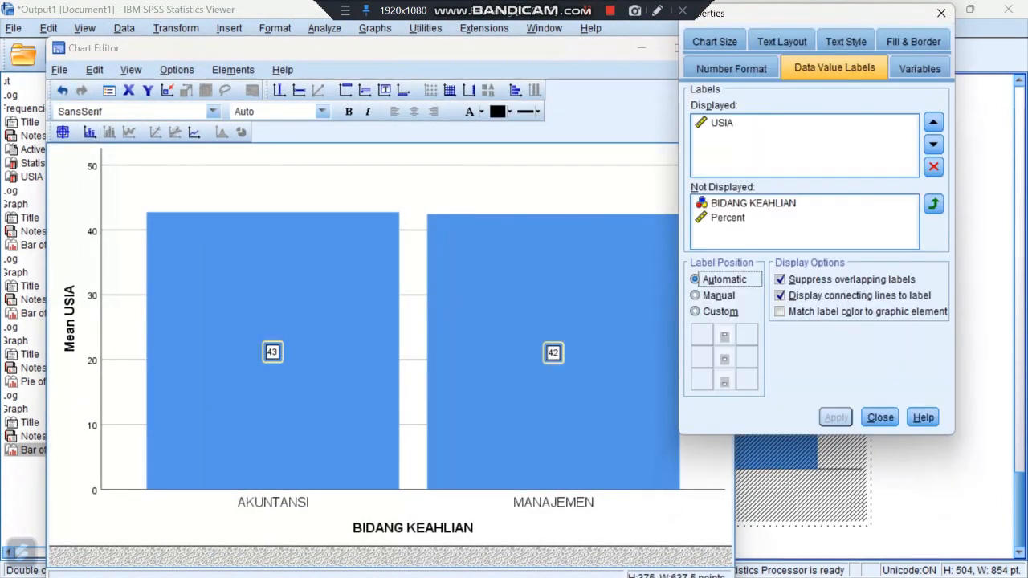
Add Percent and BIDANG KEAHLIAN below USIA in the bars' data labels and apply the change
{"action": "left_click", "coordinate": [933, 204]}
{"action": "left_click", "coordinate": [729, 218]}
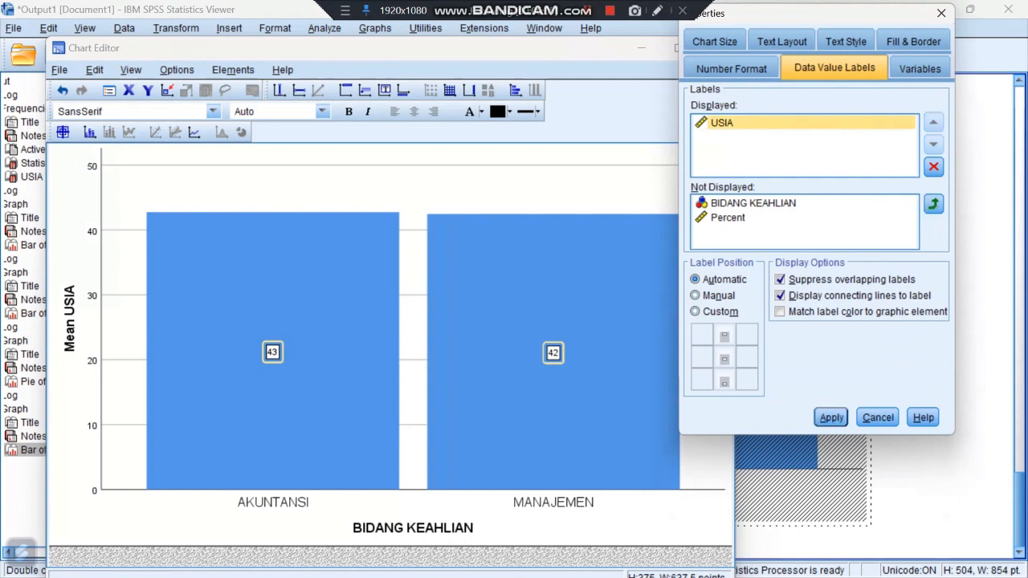
{"action": "left_click", "coordinate": [933, 204]}
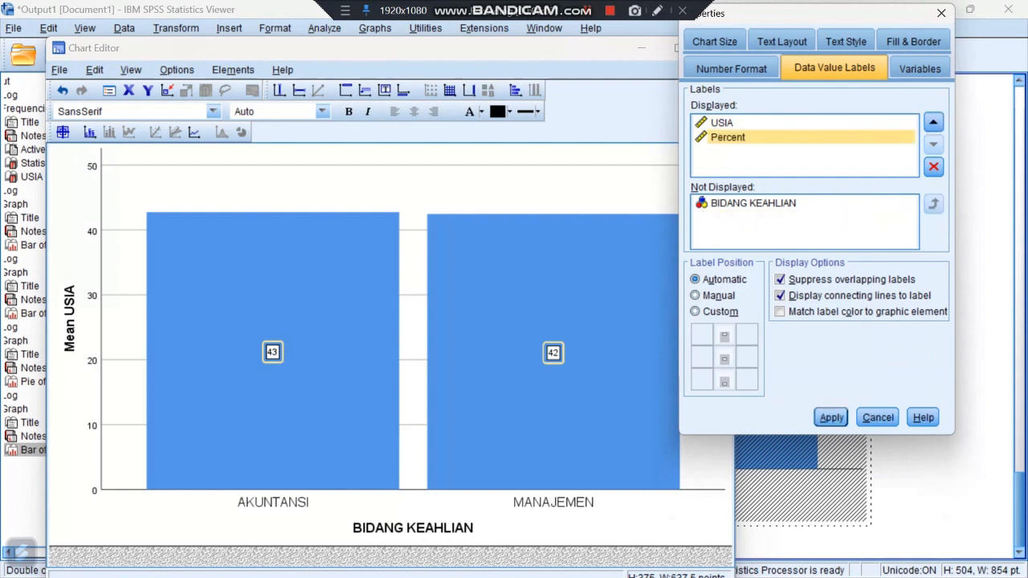
{"action": "left_click", "coordinate": [753, 204]}
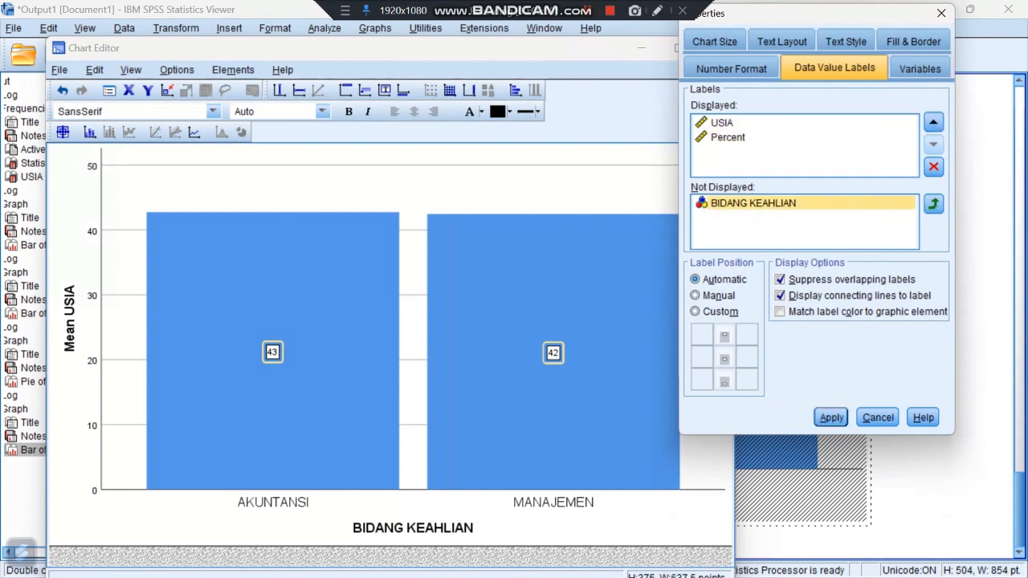
{"action": "left_click", "coordinate": [933, 204]}
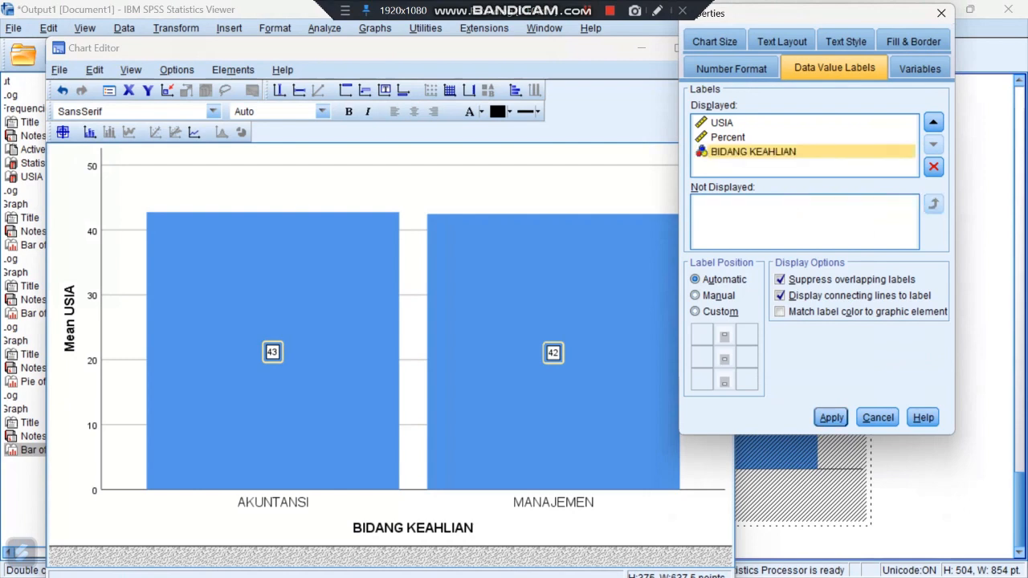
{"action": "left_click", "coordinate": [831, 417]}
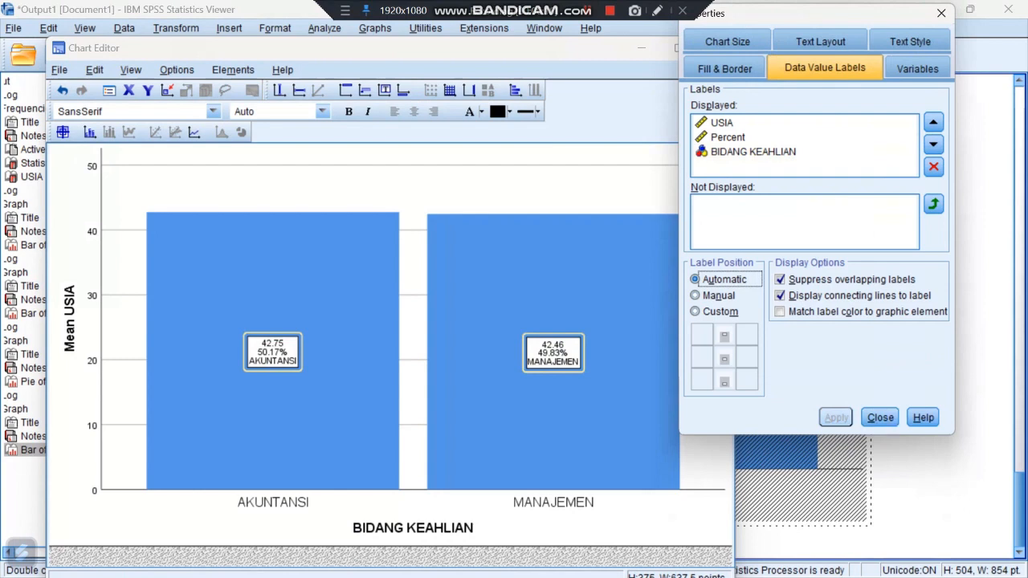
Try the bars' data labels without BIDANG KEAHLIAN and add that variable back to them
{"action": "left_click", "coordinate": [753, 151]}
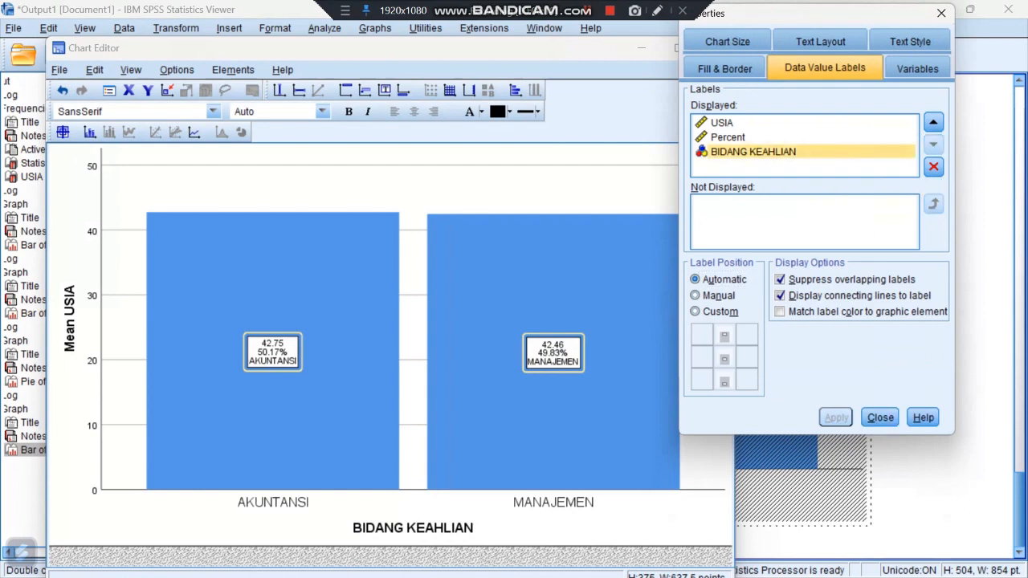
{"action": "left_click", "coordinate": [933, 167]}
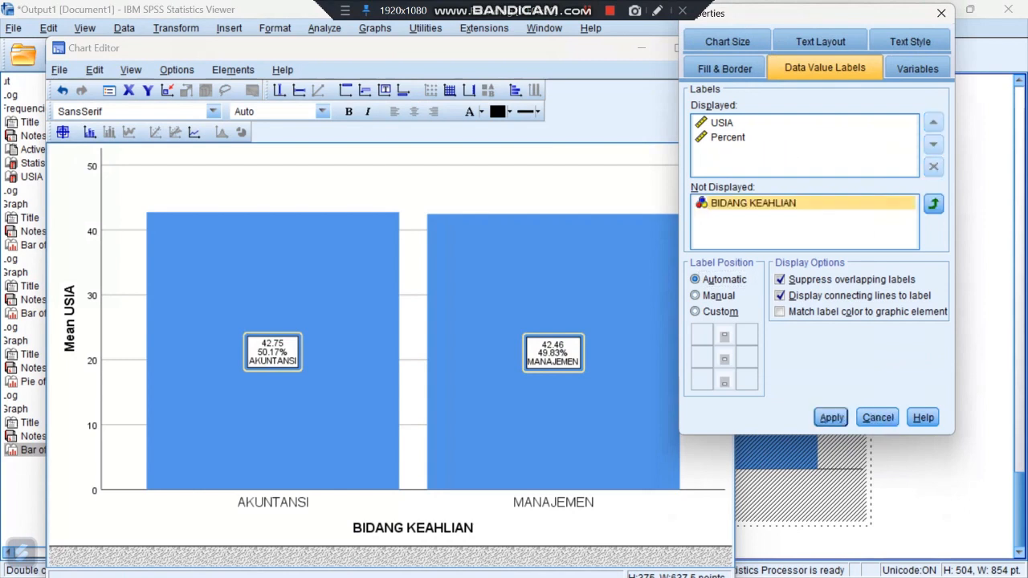
{"action": "left_click", "coordinate": [831, 417]}
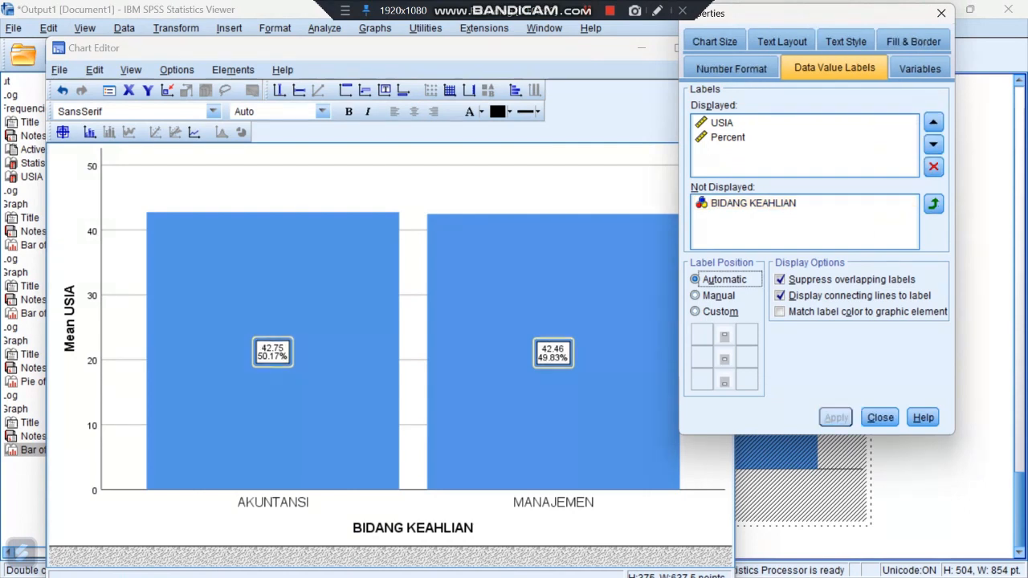
{"action": "left_click", "coordinate": [753, 203]}
{"action": "left_click", "coordinate": [932, 204]}
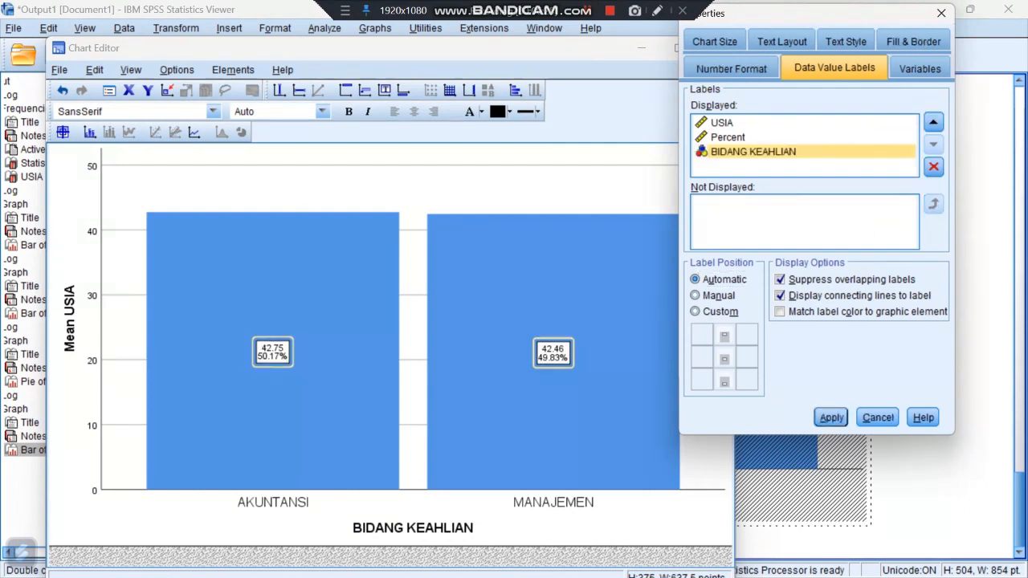
{"action": "left_click", "coordinate": [831, 417]}
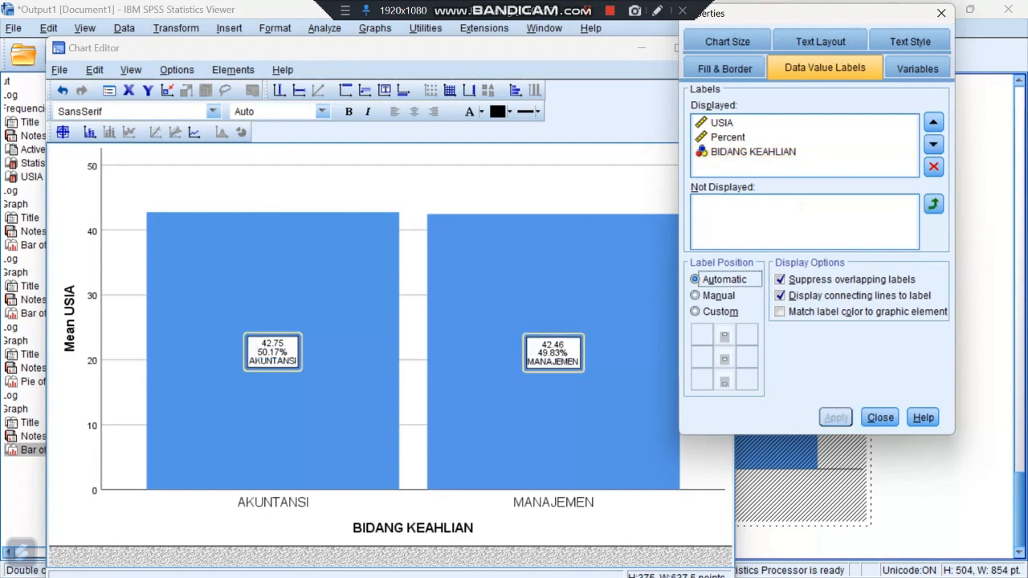
Close the bar chart's properties and switch to the Word document with the LATIHAN 2 exercise
{"action": "left_click", "coordinate": [590, 401]}
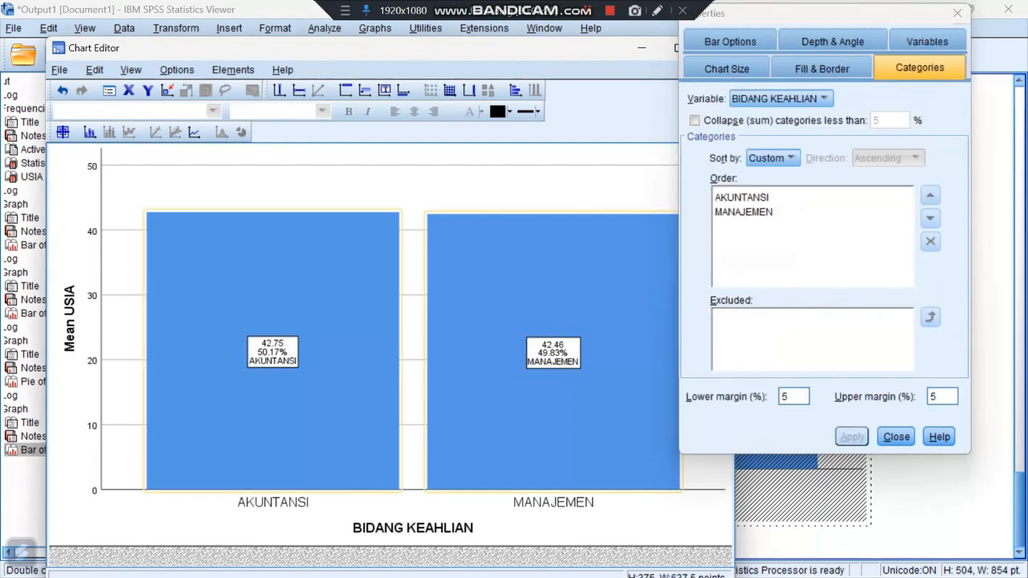
{"action": "left_click", "coordinate": [896, 436]}
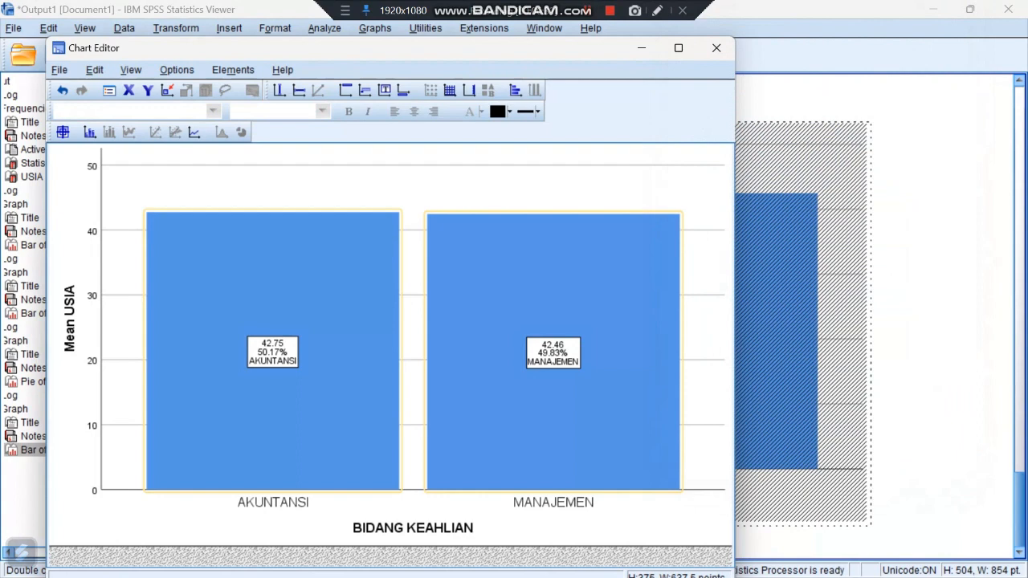
{"action": "mouse_move", "coordinate": [553, 49]}
{"action": "left_mouse_down"}
{"action": "mouse_move", "coordinate": [386, 24]}
{"action": "mouse_move", "coordinate": [545, 35]}
{"action": "left_mouse_up"}
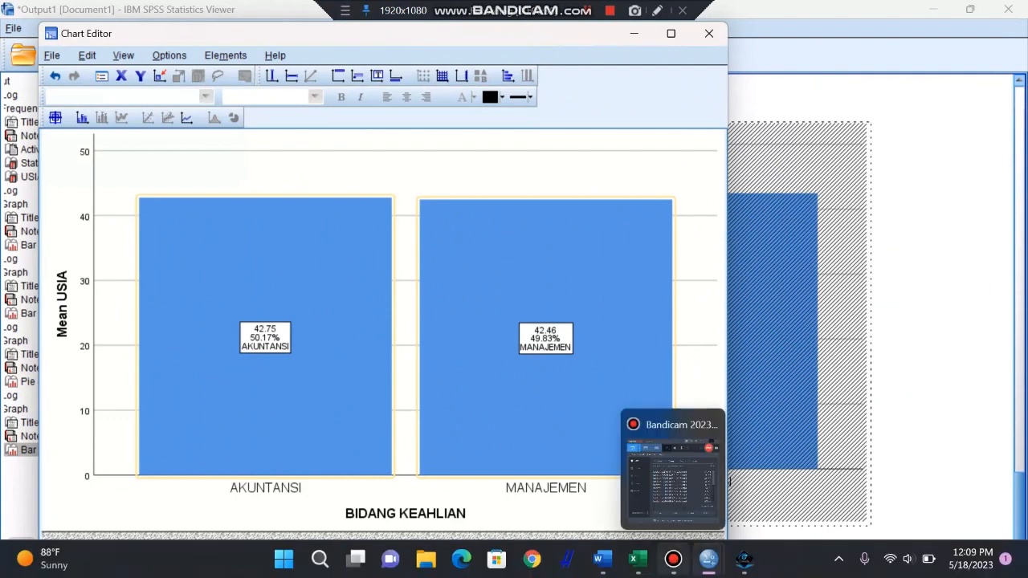
{"action": "mouse_move", "coordinate": [638, 560]}
{"action": "left_click", "coordinate": [603, 559]}
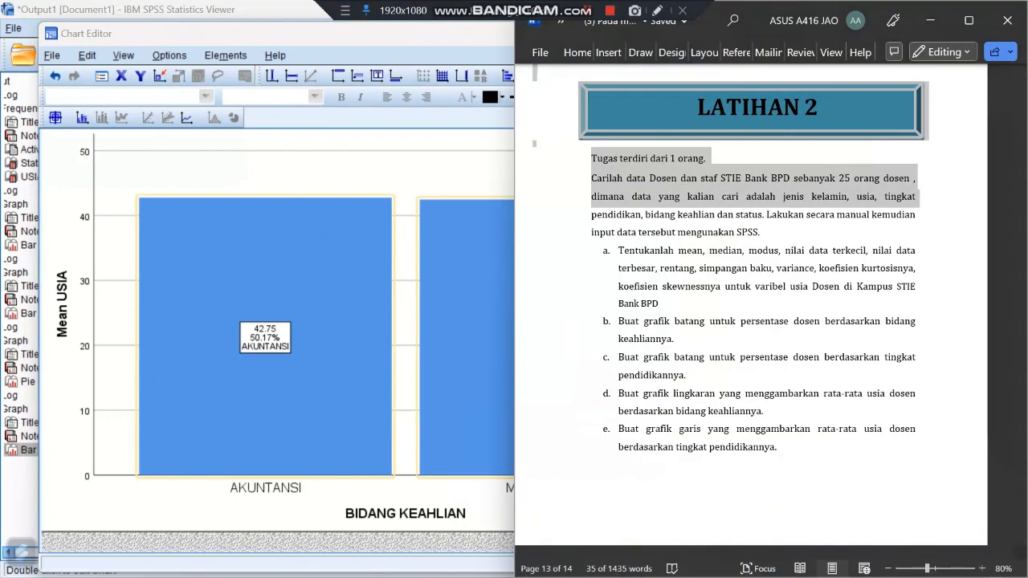
Minimize the chart editor and the output viewer to return to the SPSS data editor
{"action": "left_click", "coordinate": [467, 321]}
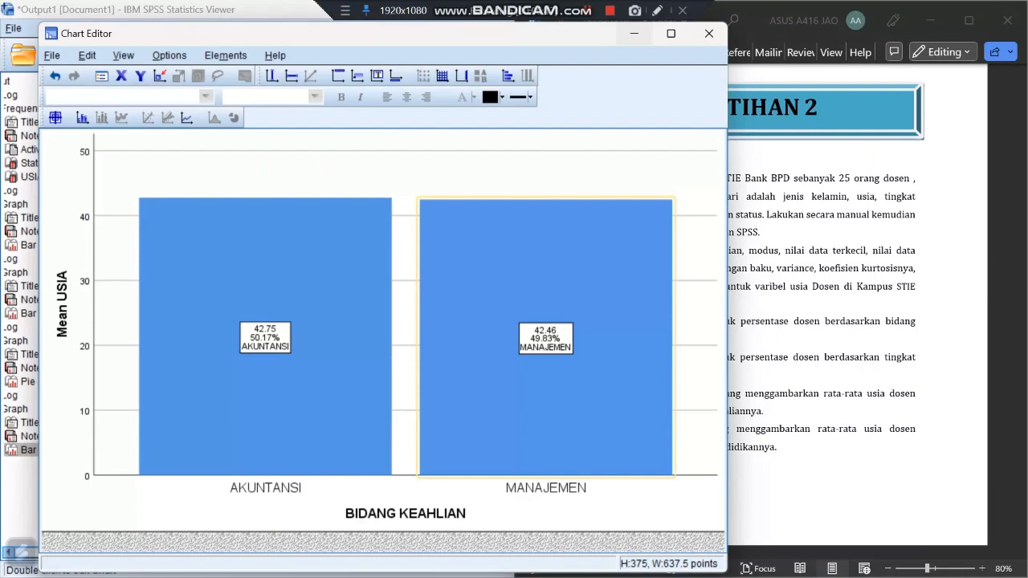
{"action": "left_click", "coordinate": [634, 33]}
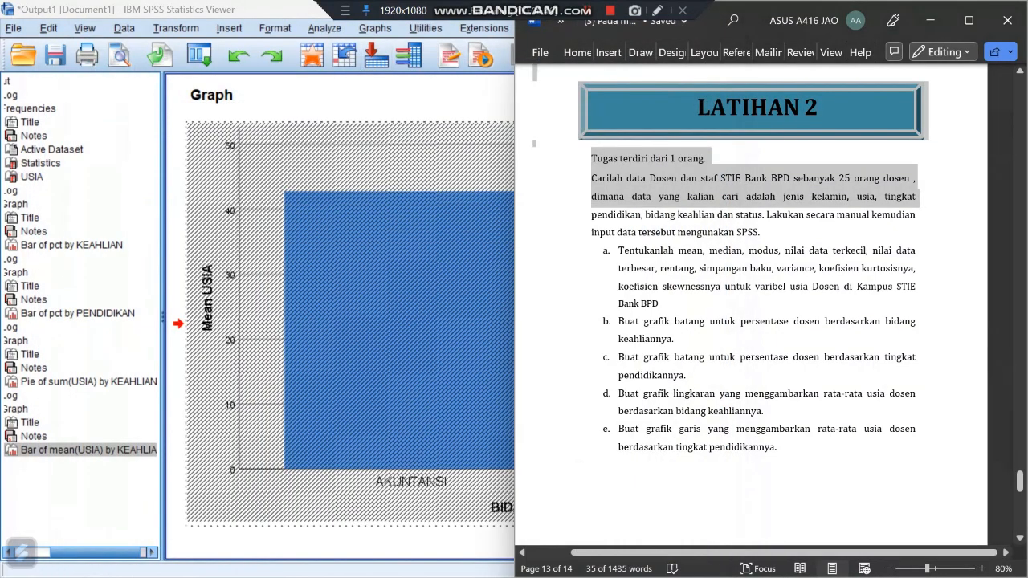
{"action": "left_click", "coordinate": [341, 149]}
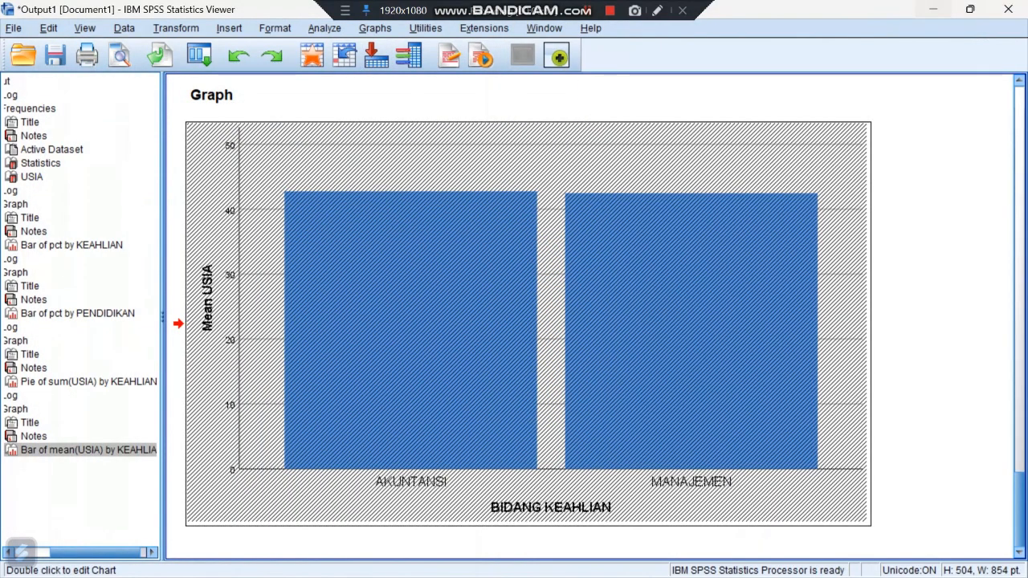
{"action": "left_click", "coordinate": [932, 8]}
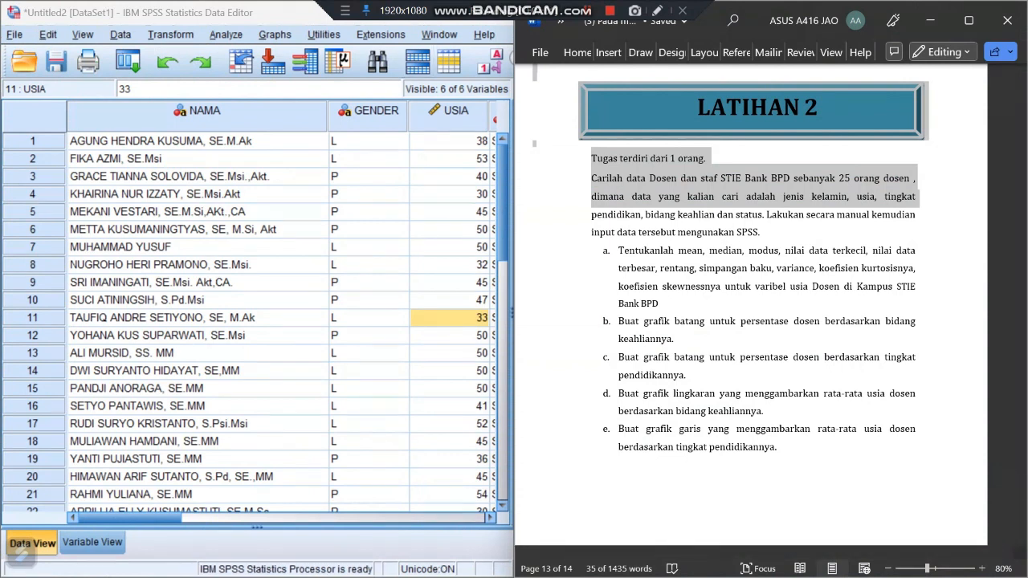
Define a simple line chart with summaries for groups of cases, with the line representing the mean of USIA
{"action": "left_click", "coordinate": [275, 35]}
{"action": "mouse_move", "coordinate": [311, 96]}
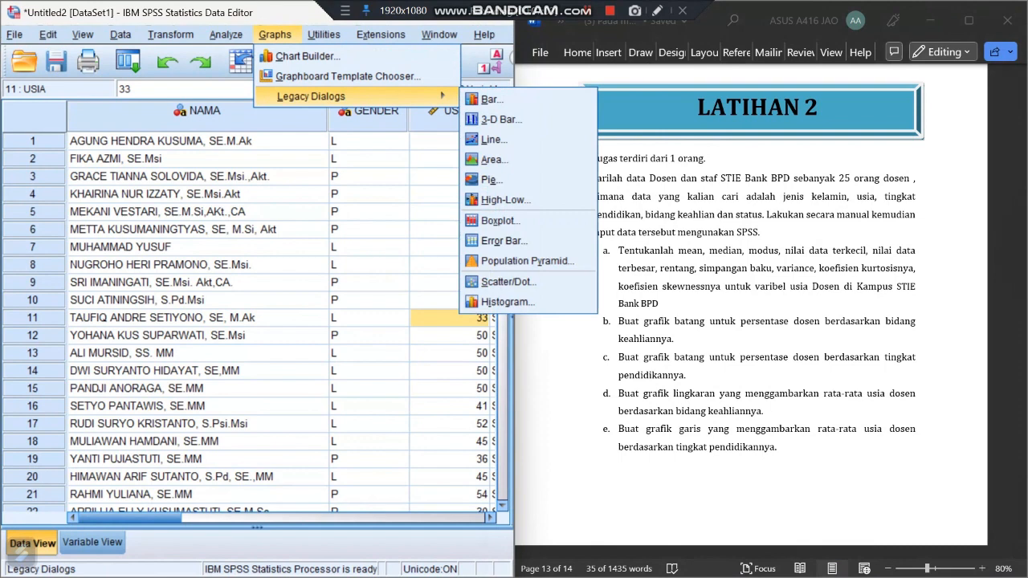
{"action": "left_click", "coordinate": [493, 139]}
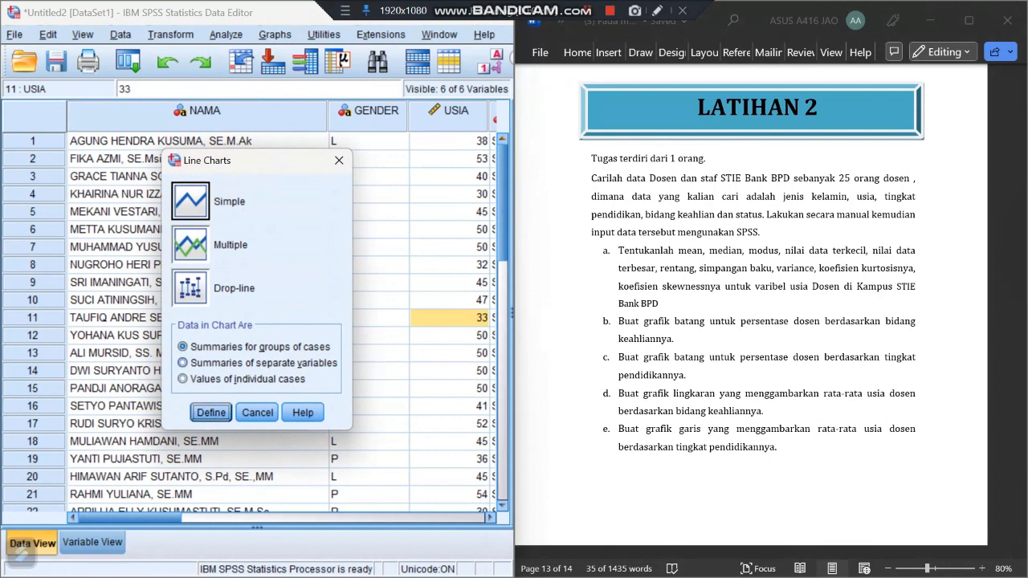
{"action": "left_click", "coordinate": [211, 411]}
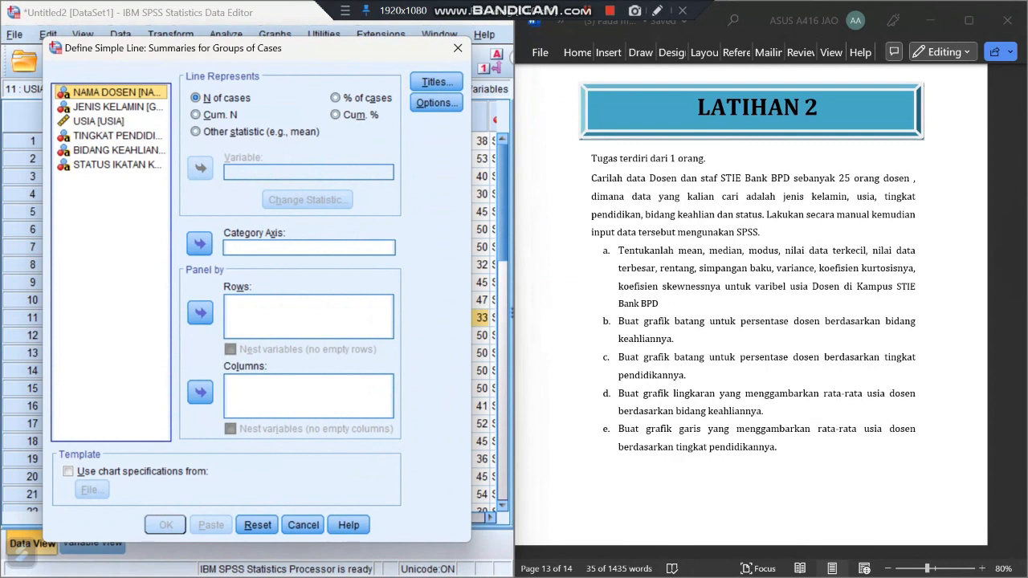
{"action": "left_click", "coordinate": [196, 132]}
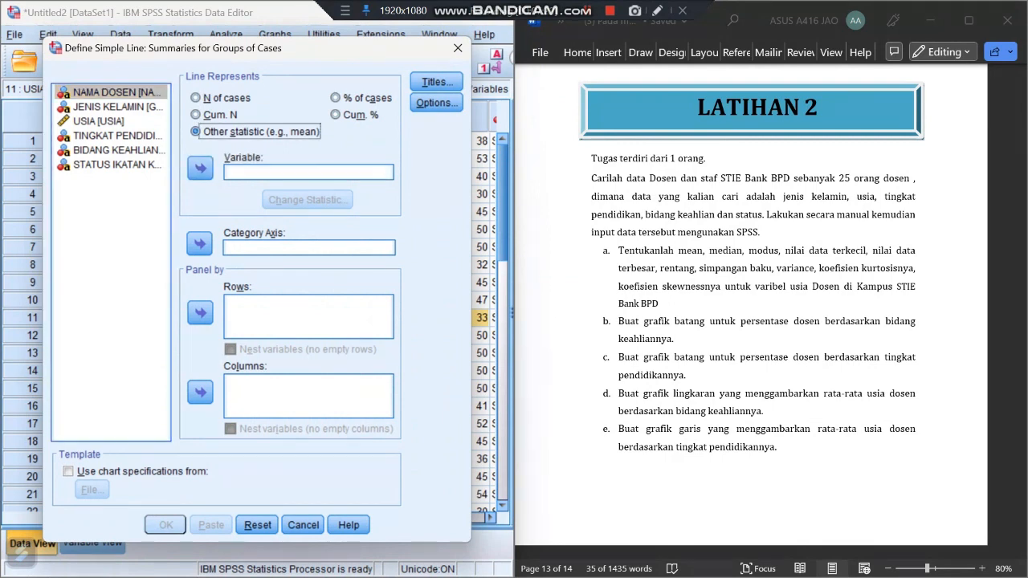
{"action": "left_click", "coordinate": [98, 121]}
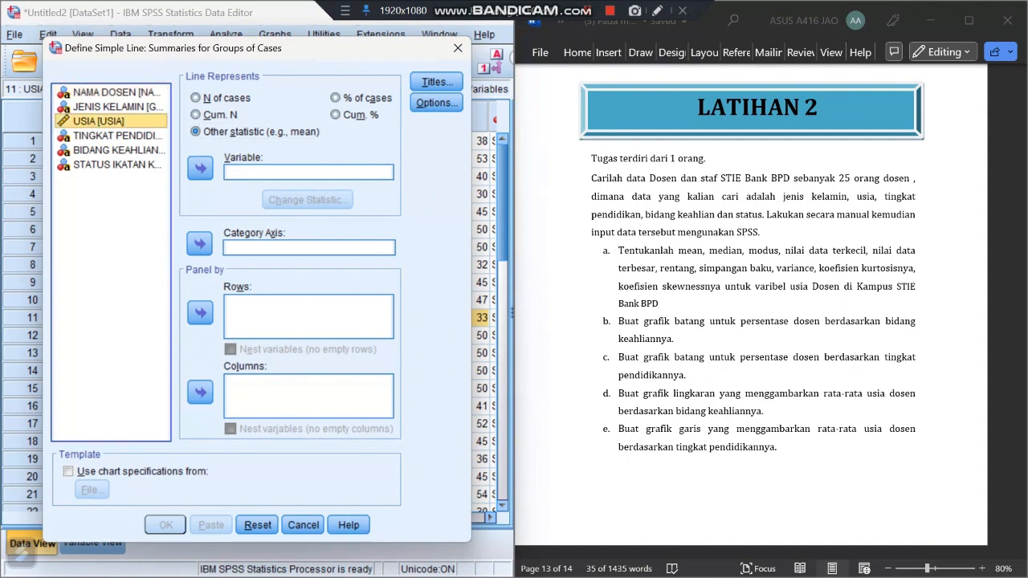
{"action": "left_click", "coordinate": [200, 167]}
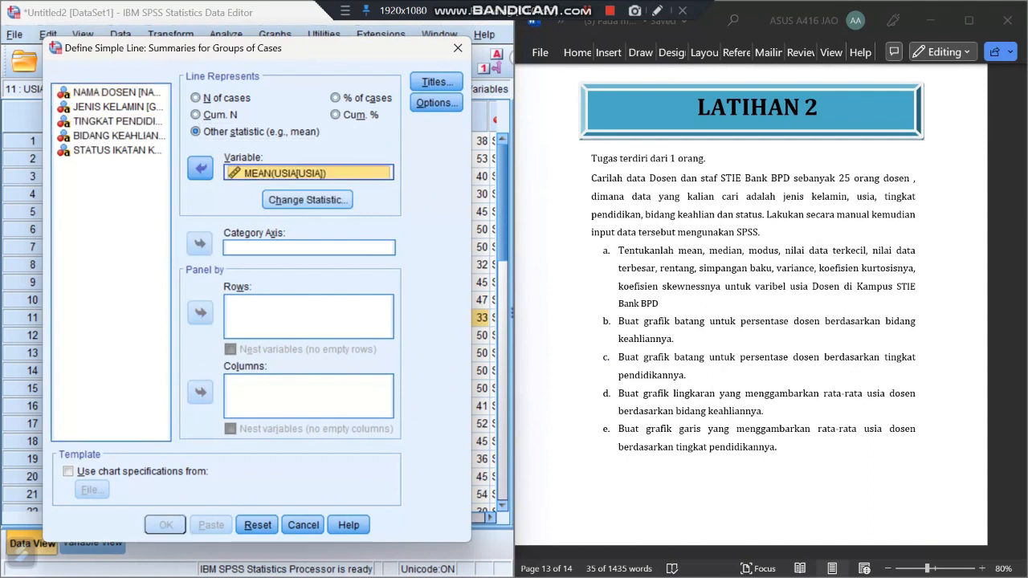
{"action": "left_click", "coordinate": [307, 199]}
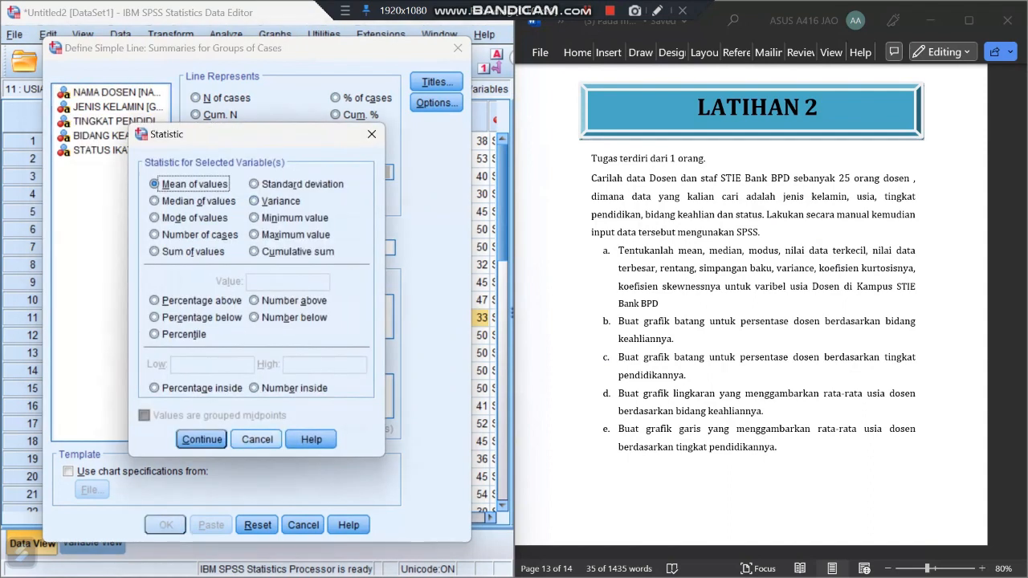
{"action": "left_click", "coordinate": [201, 439]}
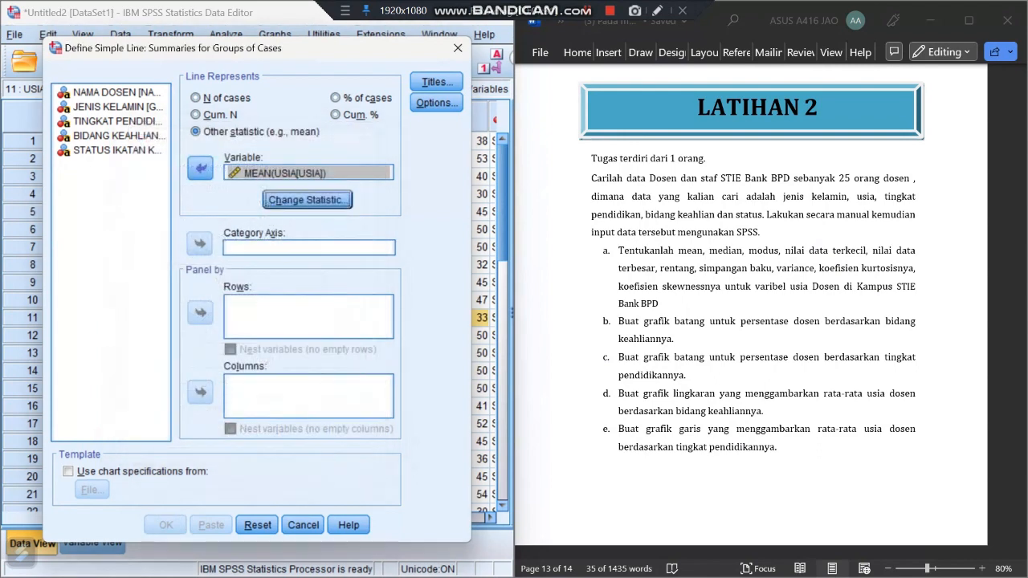
Set TINGKAT PENDIDIKAN as the line chart's category axis and generate the chart
{"action": "left_click", "coordinate": [308, 247]}
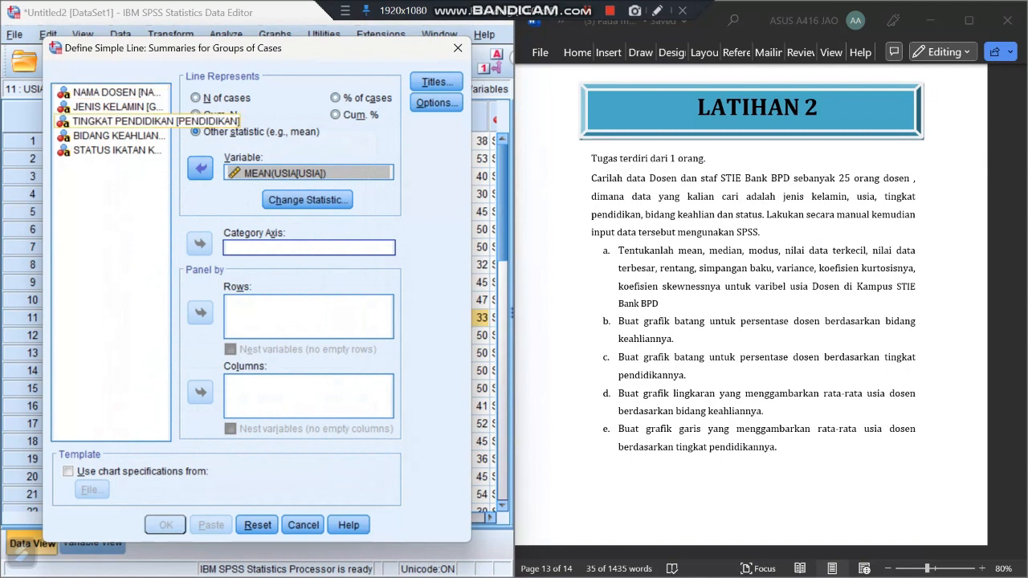
{"action": "left_click", "coordinate": [117, 120]}
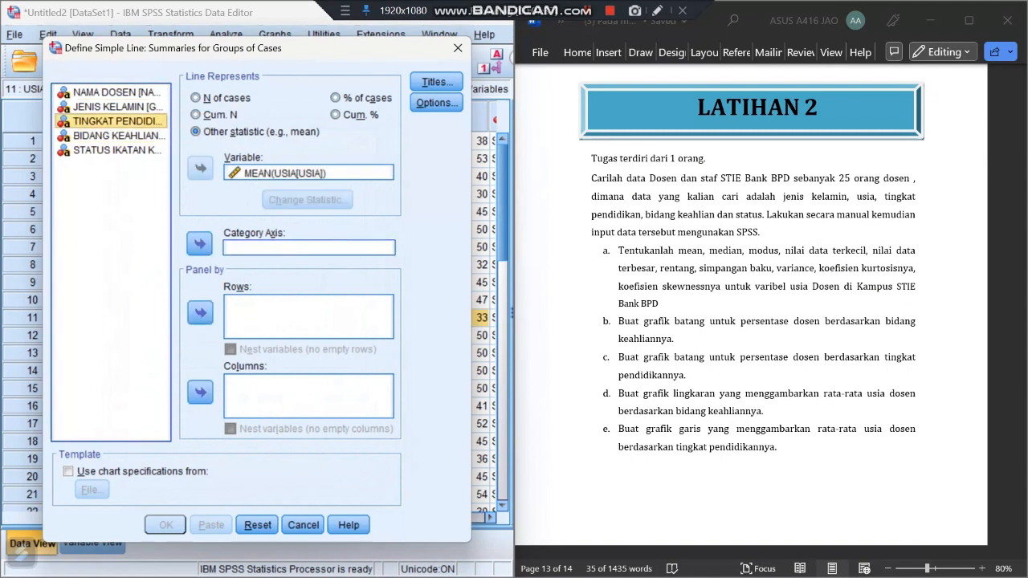
{"action": "left_click", "coordinate": [200, 244]}
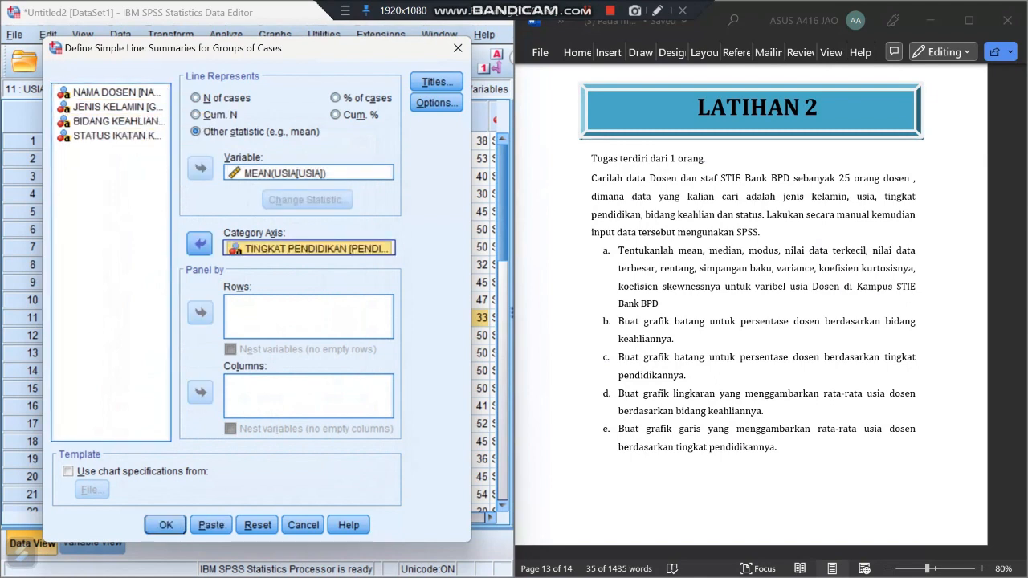
{"action": "left_click", "coordinate": [166, 524]}
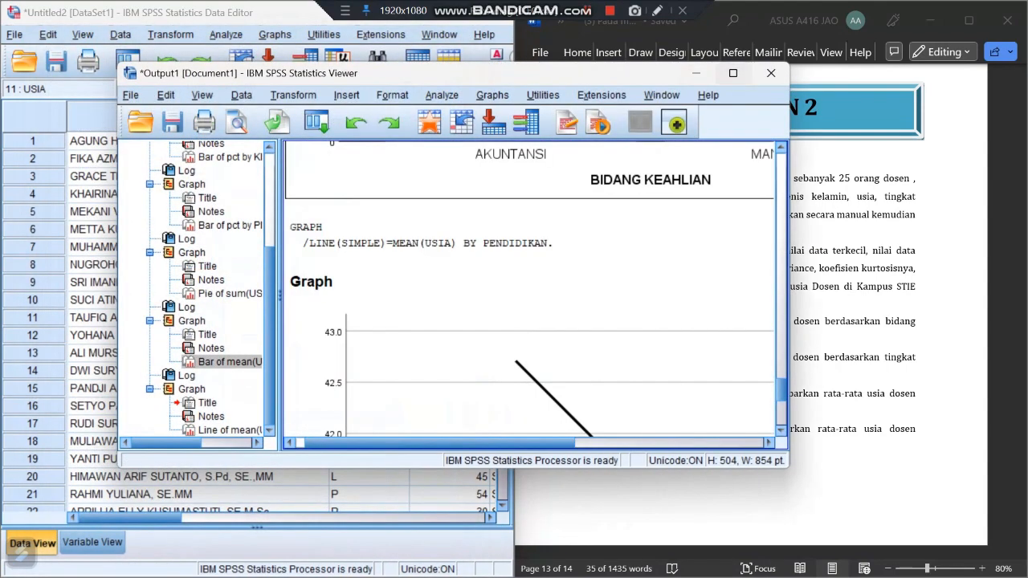
Open the new line chart of mean USIA for editing in the maximized output viewer and show its data labels
{"action": "left_click", "coordinate": [732, 73]}
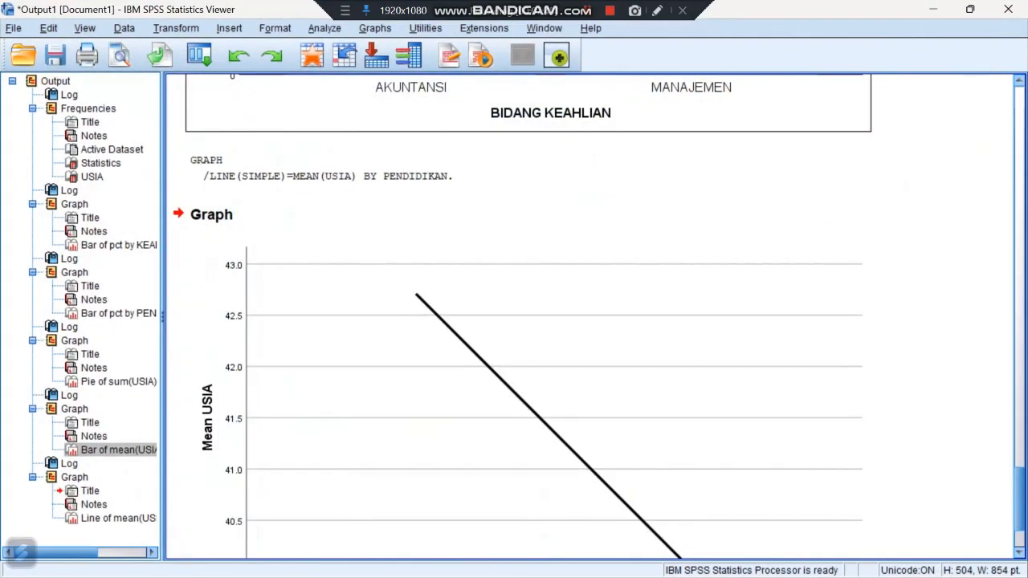
{"action": "scroll", "coordinate": [598, 317], "scroll_direction": "down", "scroll_amount": 2}
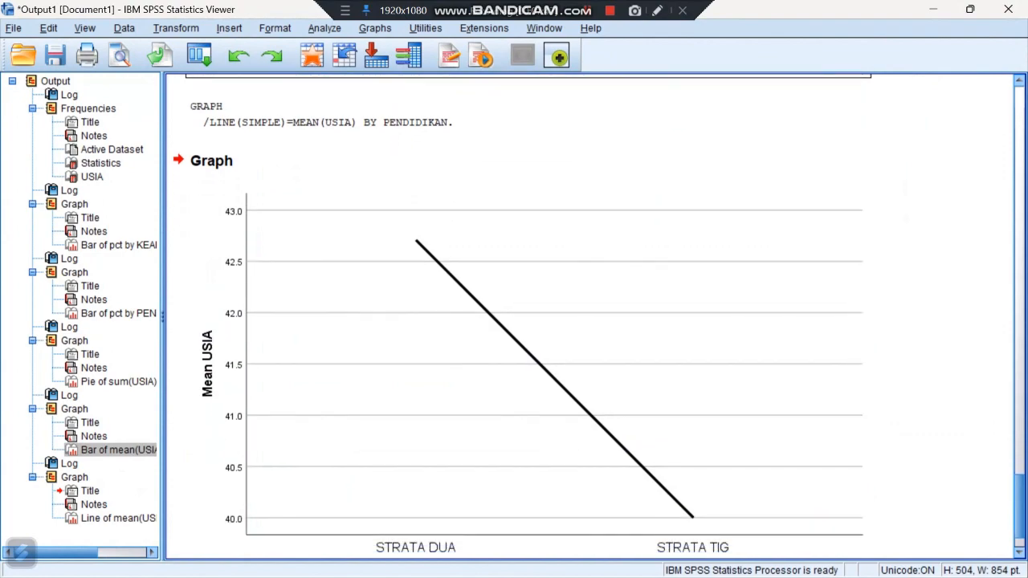
{"action": "scroll", "coordinate": [598, 317], "scroll_direction": "down", "scroll_amount": 2}
{"action": "left_click", "coordinate": [598, 329]}
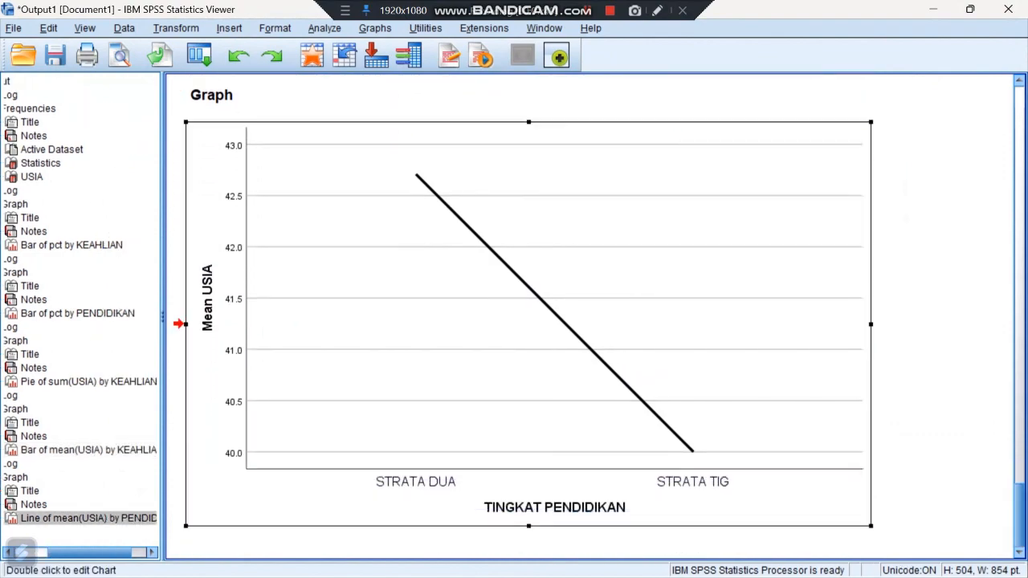
{"action": "double_click", "coordinate": [598, 329]}
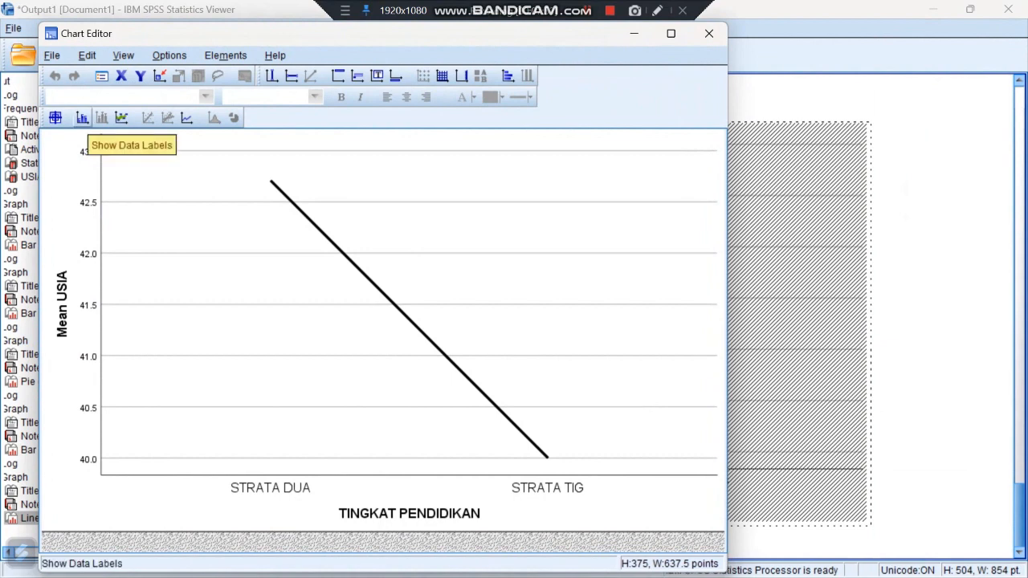
{"action": "left_click", "coordinate": [82, 118]}
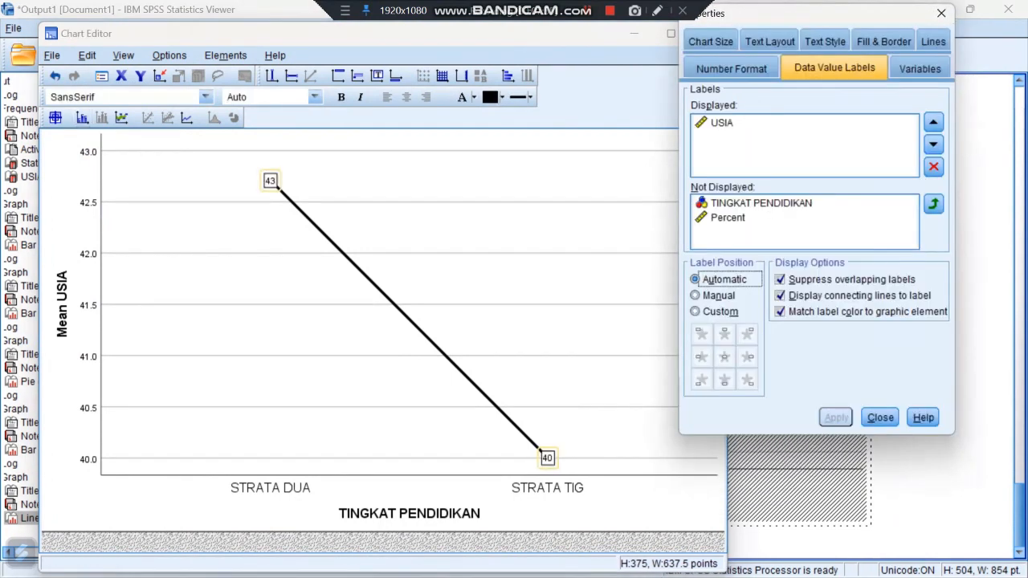
Add TINGKAT PENDIDIKAN and Percent below USIA in the line's data labels, apply the change and close the properties
{"action": "left_click", "coordinate": [761, 203]}
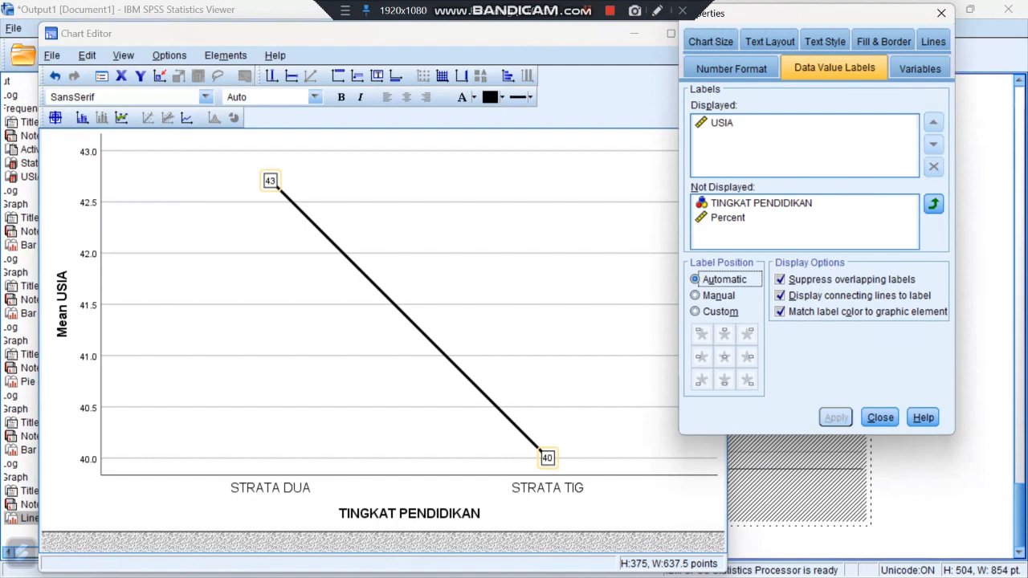
{"action": "left_click", "coordinate": [932, 203]}
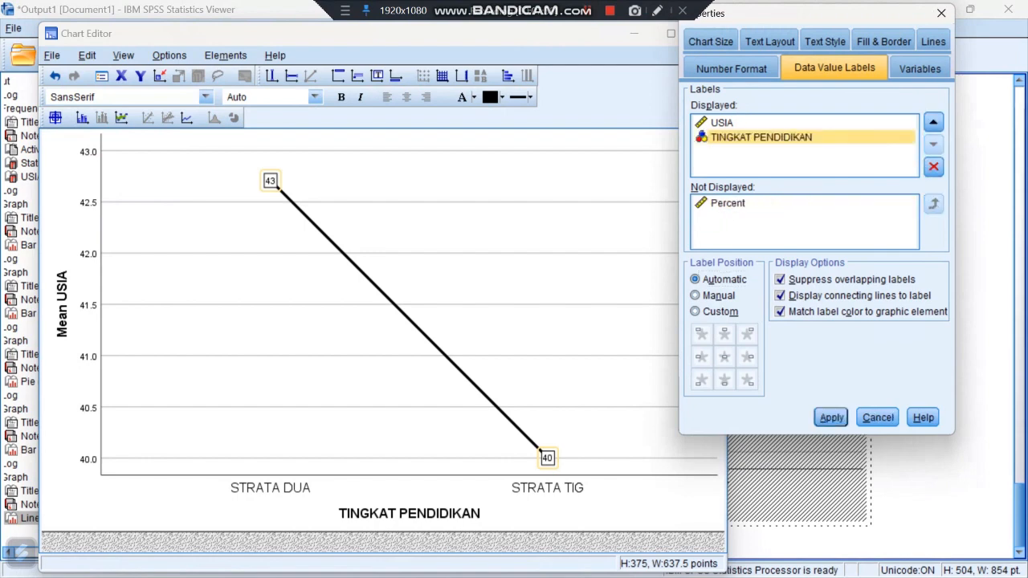
{"action": "left_click", "coordinate": [746, 203]}
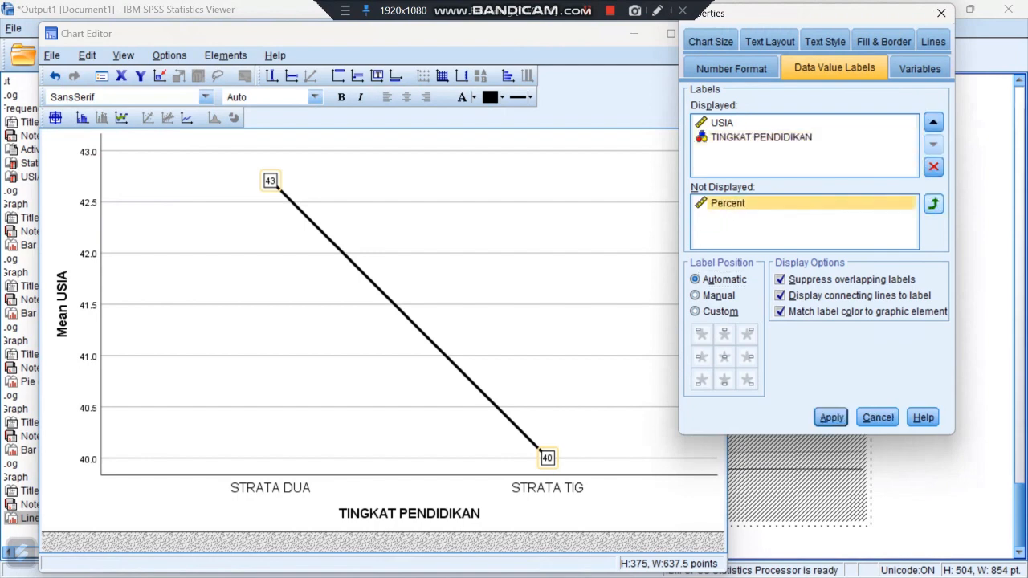
{"action": "left_click", "coordinate": [933, 204]}
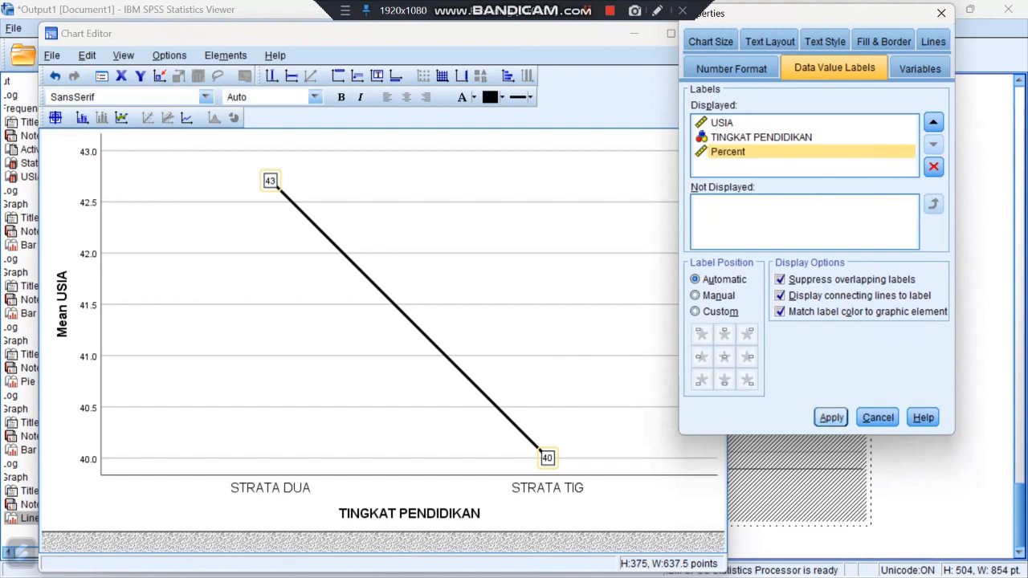
{"action": "left_click", "coordinate": [830, 418]}
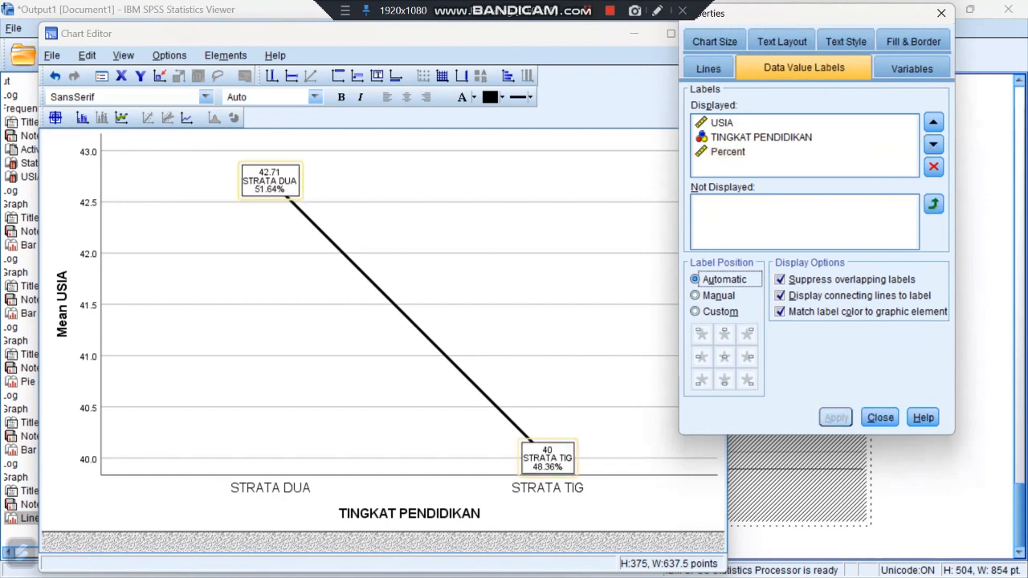
{"action": "left_click", "coordinate": [880, 418]}
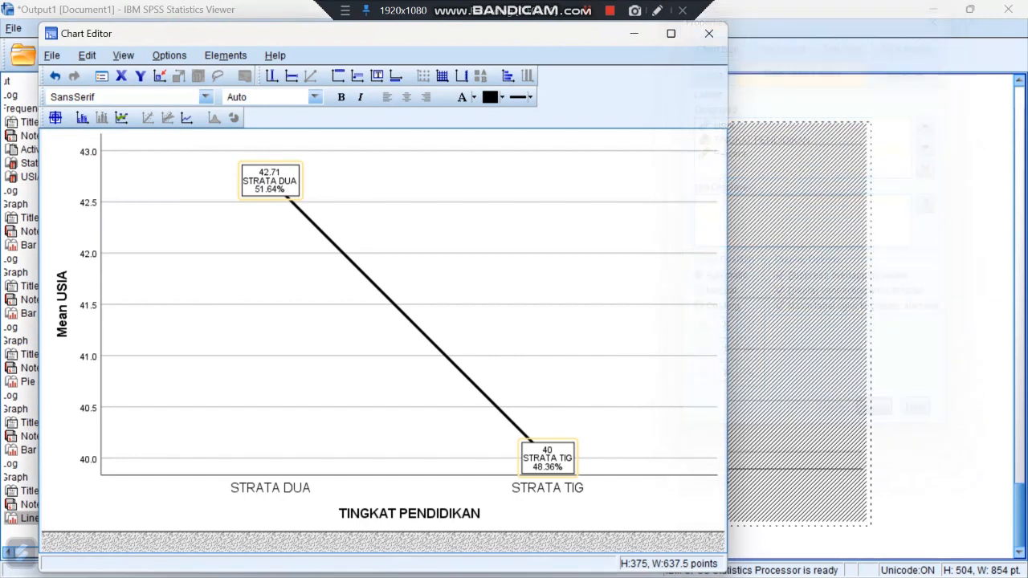
Minimize the line chart's editor and the output viewer, and show the data editor beside the LATIHAN 2 exercise in Word with its text deselected
{"action": "left_click", "coordinate": [598, 559]}
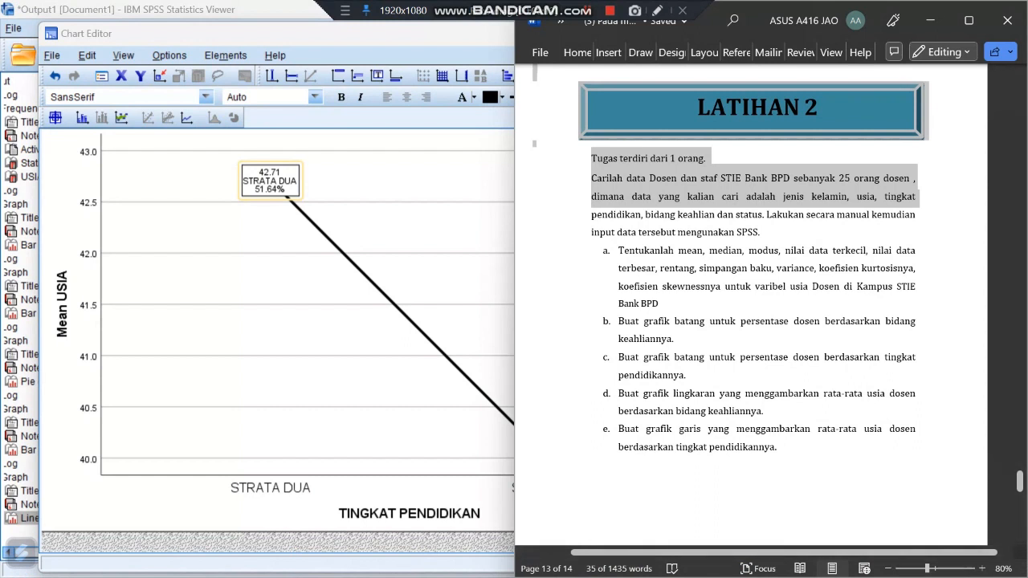
{"action": "key", "text": "alt+Tab"}
{"action": "left_click", "coordinate": [498, 273]}
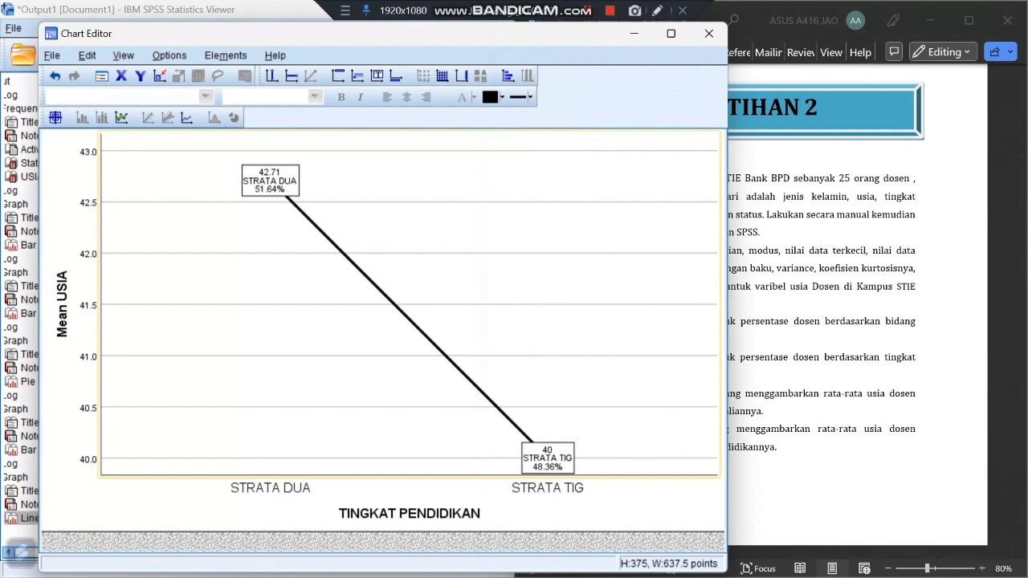
{"action": "left_click", "coordinate": [633, 33]}
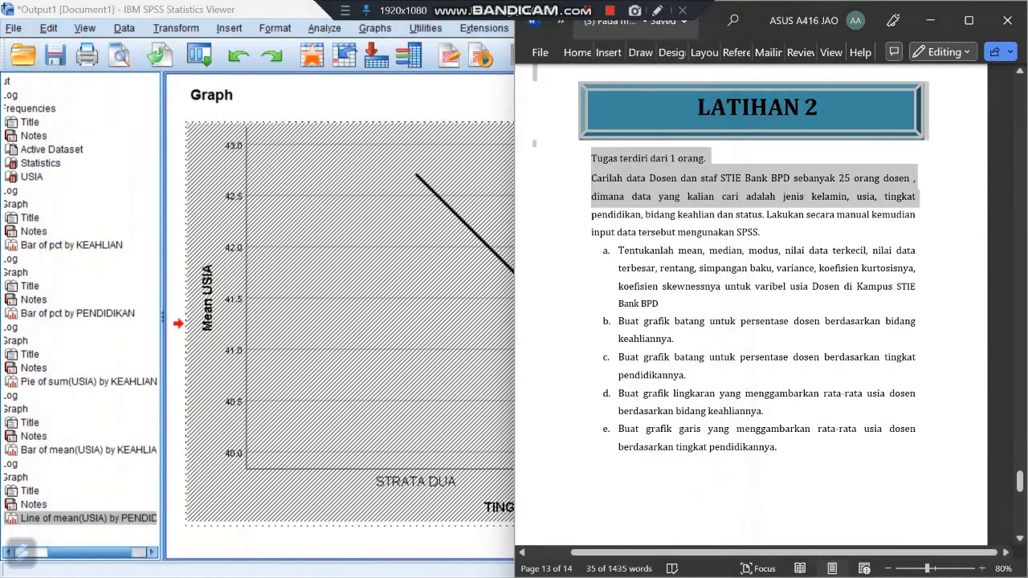
{"action": "left_click", "coordinate": [930, 21]}
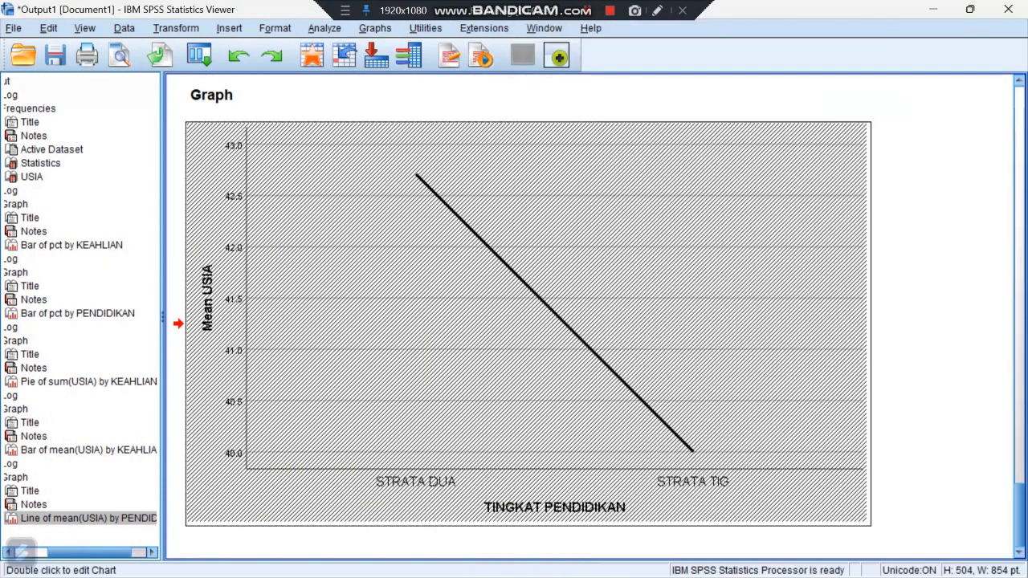
{"action": "left_click", "coordinate": [933, 9]}
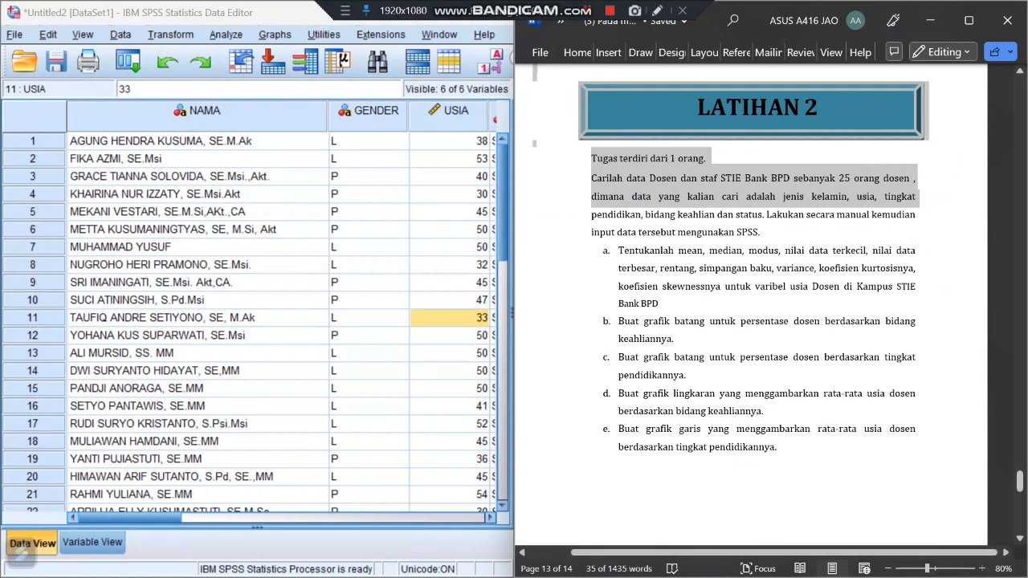
{"action": "left_click", "coordinate": [795, 232]}
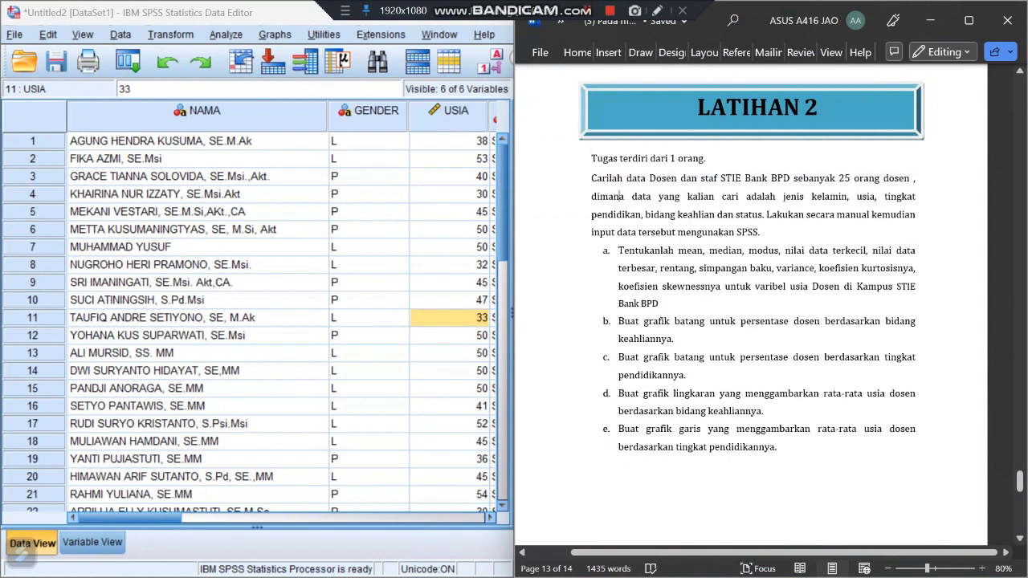